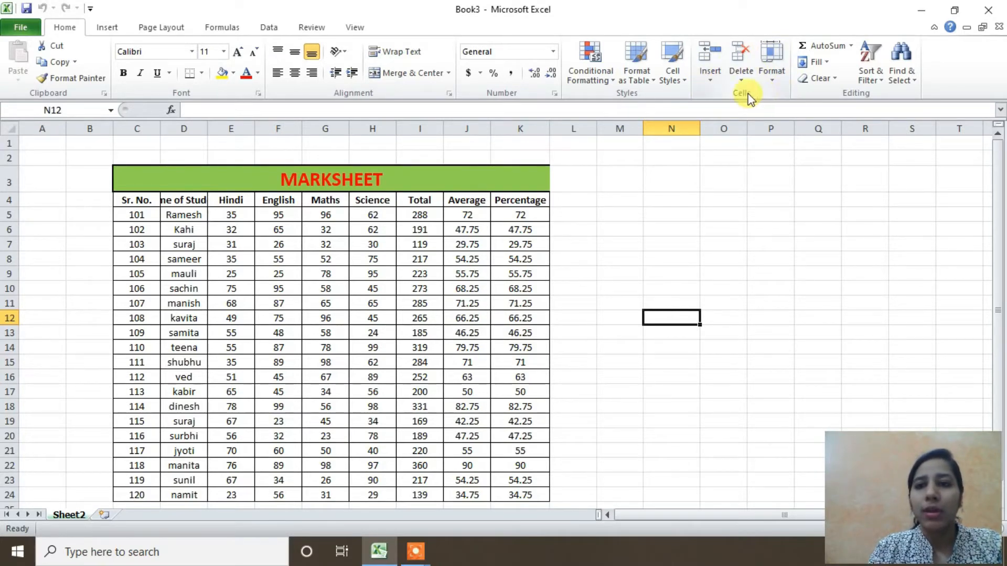
click(710, 81)
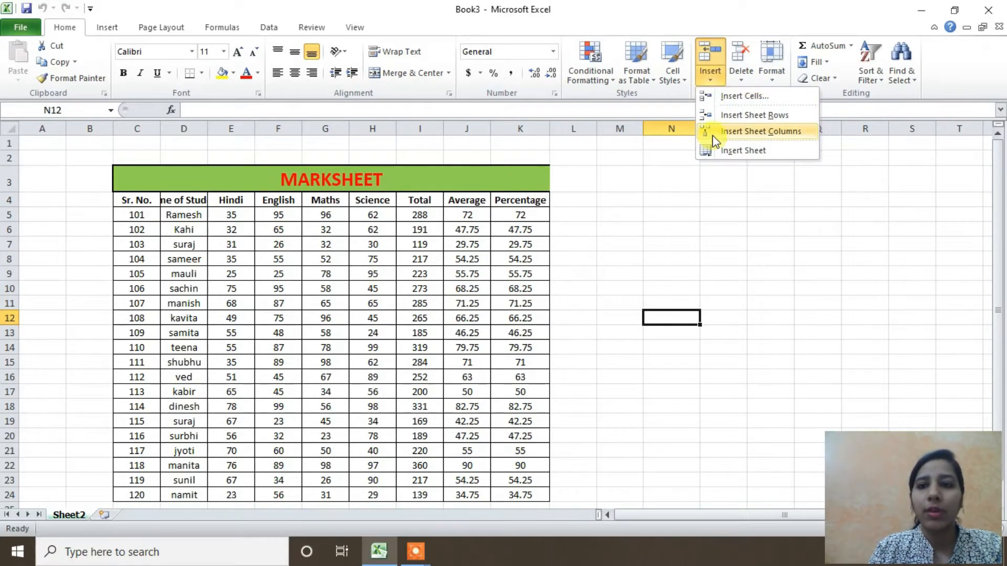
click(714, 169)
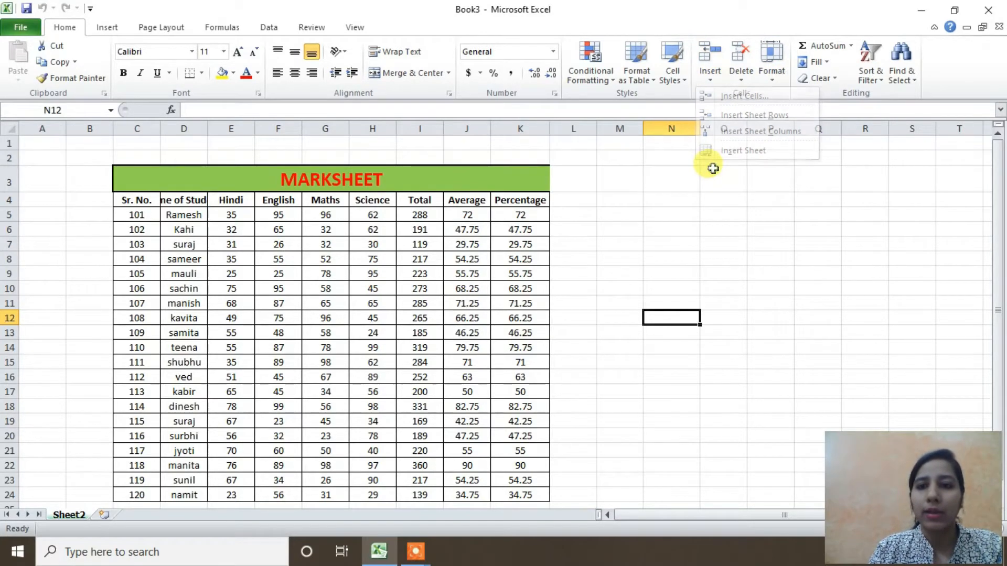
Step: Insert a blank cell at K6 in the Percentage column, shifting the existing cells down
click(541, 224)
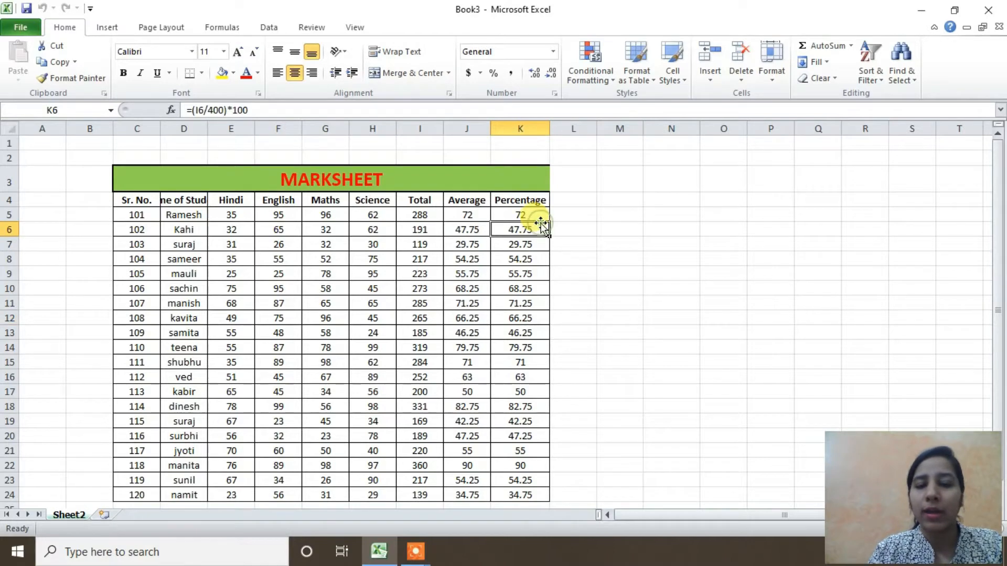
click(712, 84)
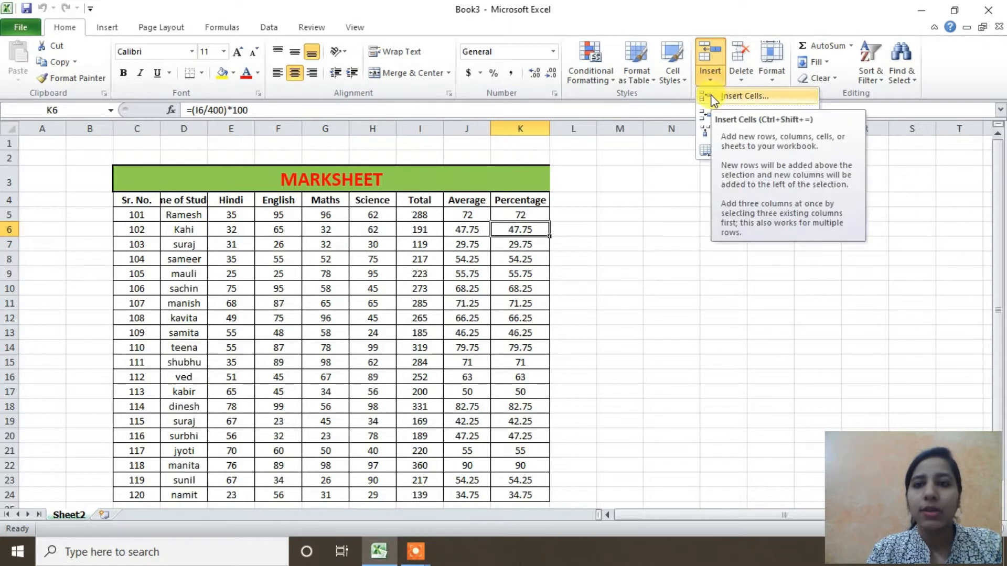
click(532, 231)
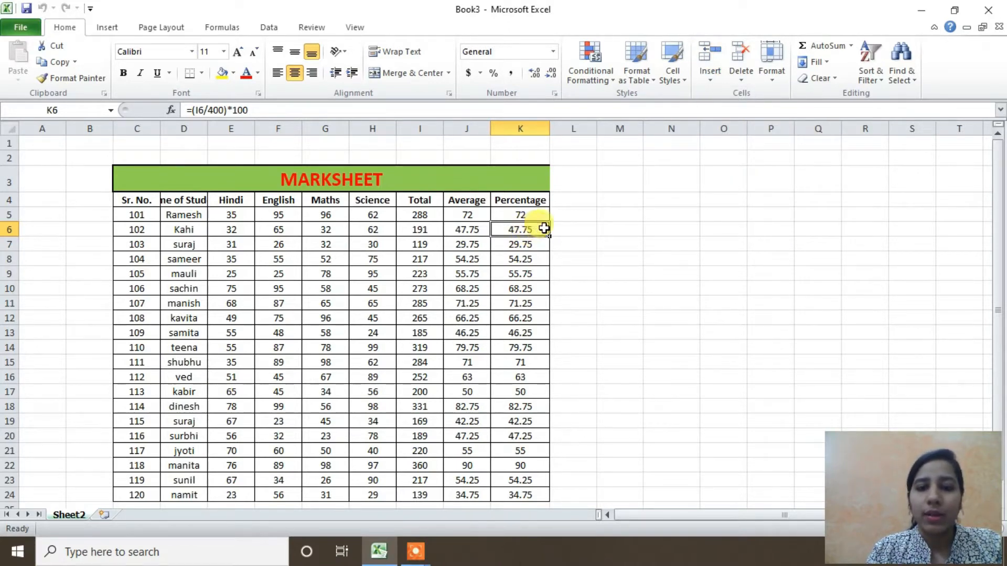
click(713, 82)
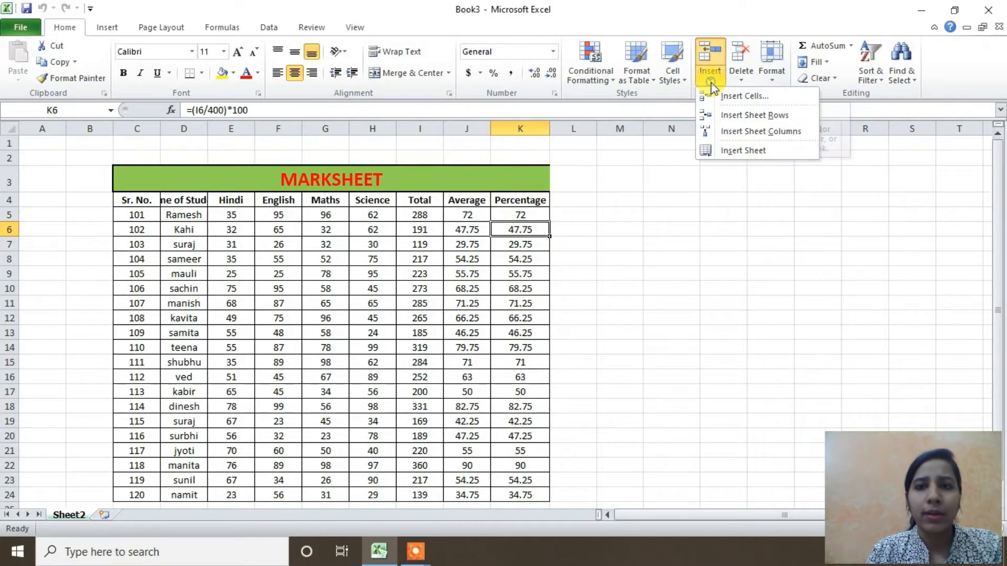
click(729, 101)
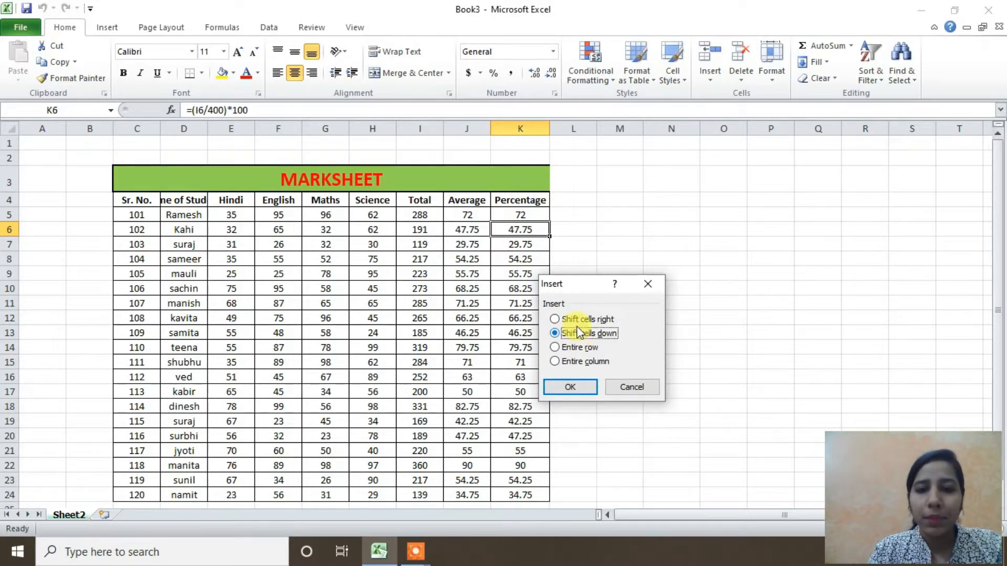
click(579, 318)
click(568, 333)
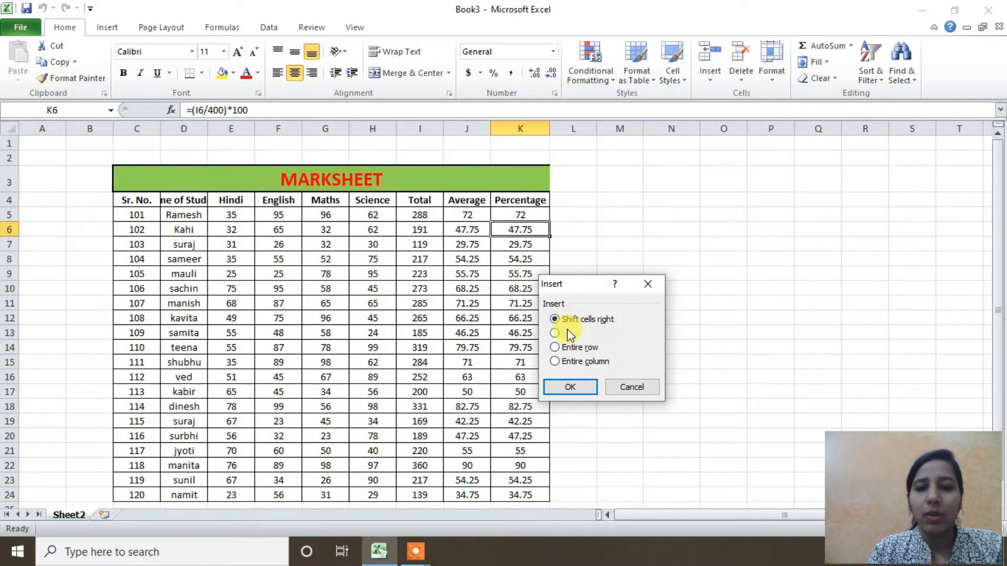
click(568, 388)
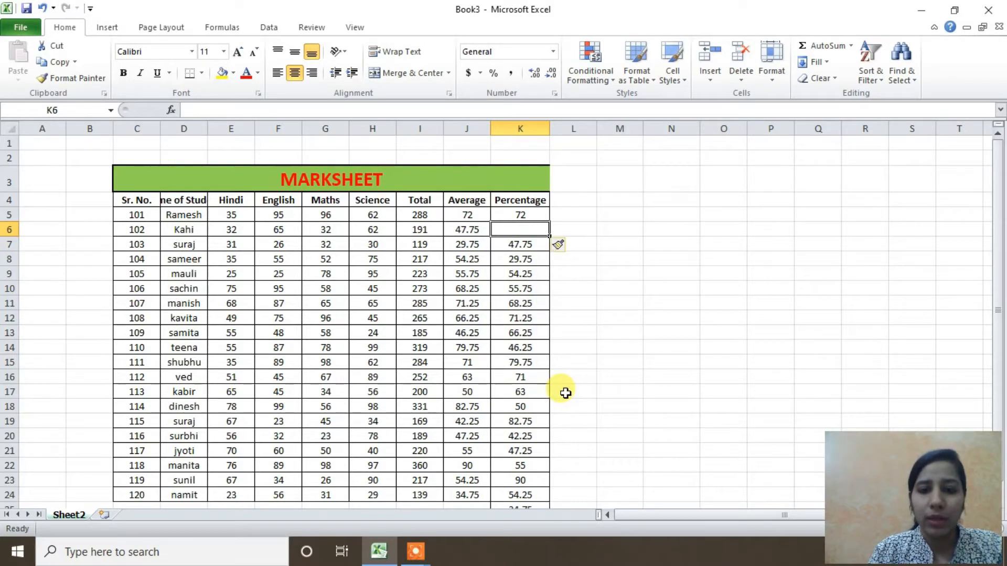
drag(999, 375, 1002, 416)
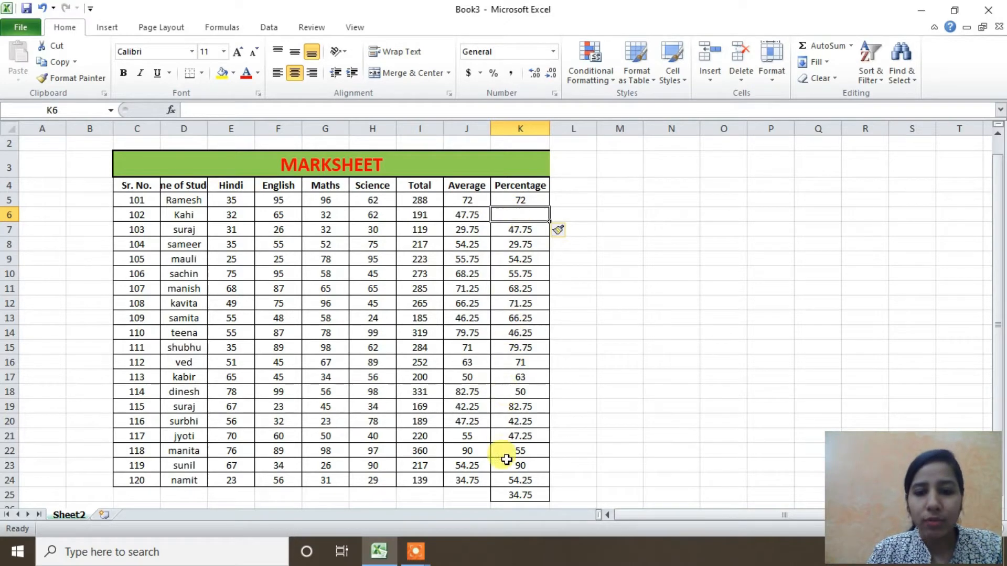
Step: Enter 588 in the blank cell K6
double_click(516, 217)
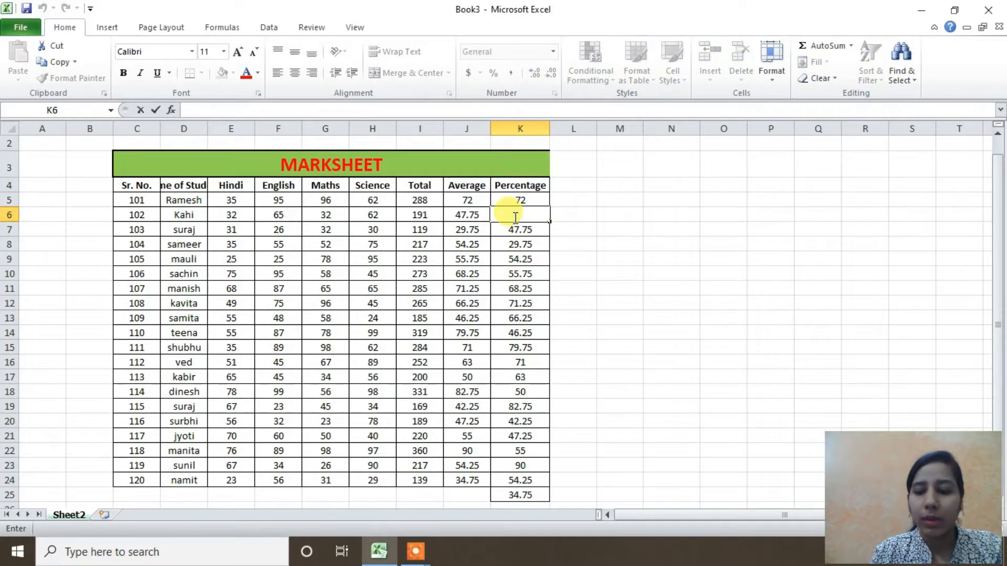
text(588)
key(Return)
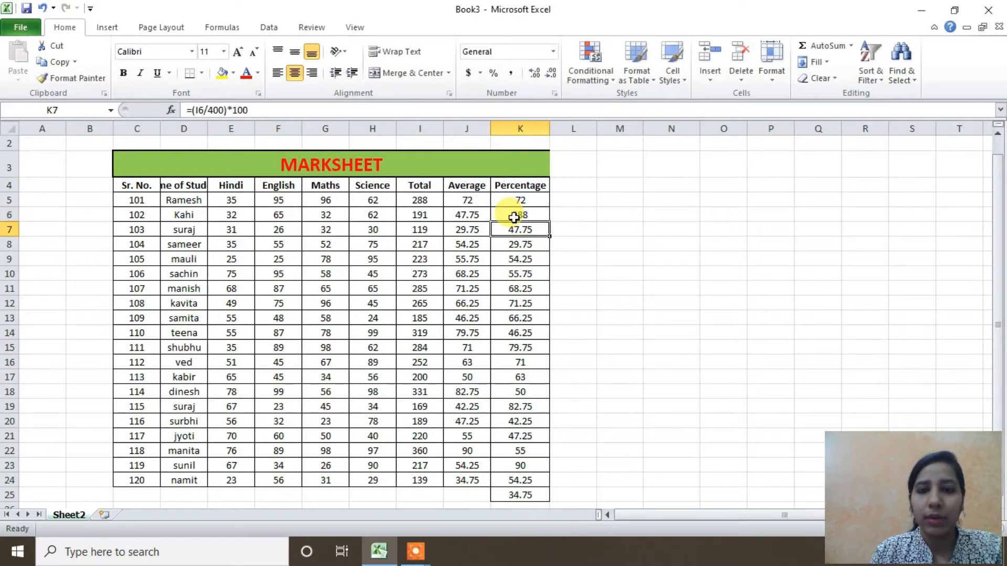
Step: Undo the entry in K6 and the cell insertion that shifted the Percentage column down
click(528, 219)
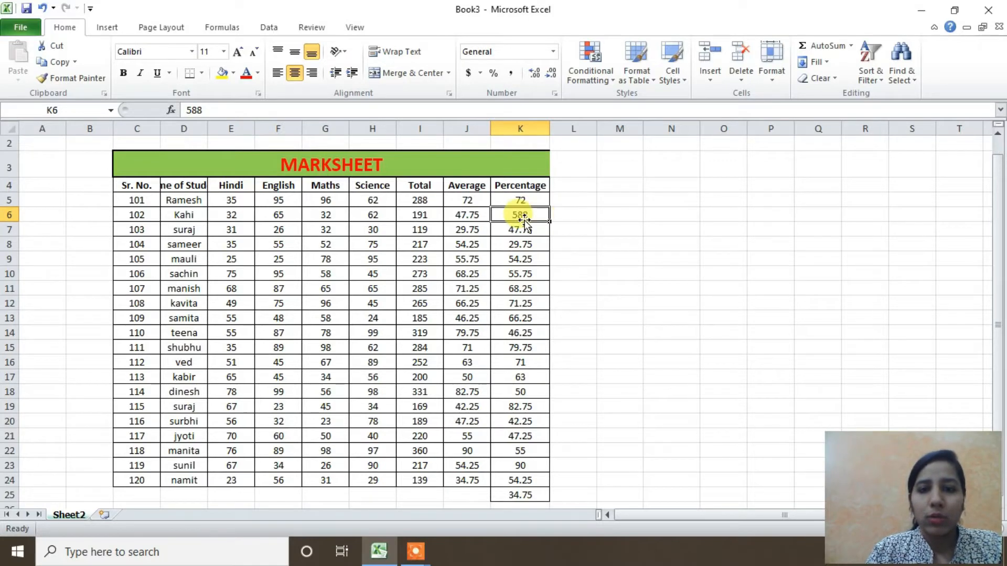
key(ctrl+z)
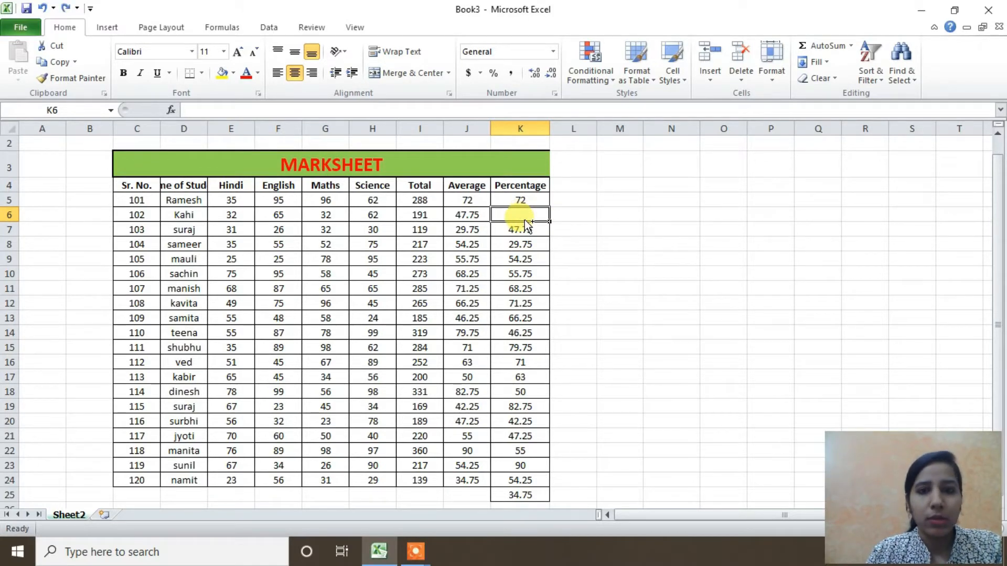
key(ctrl+z)
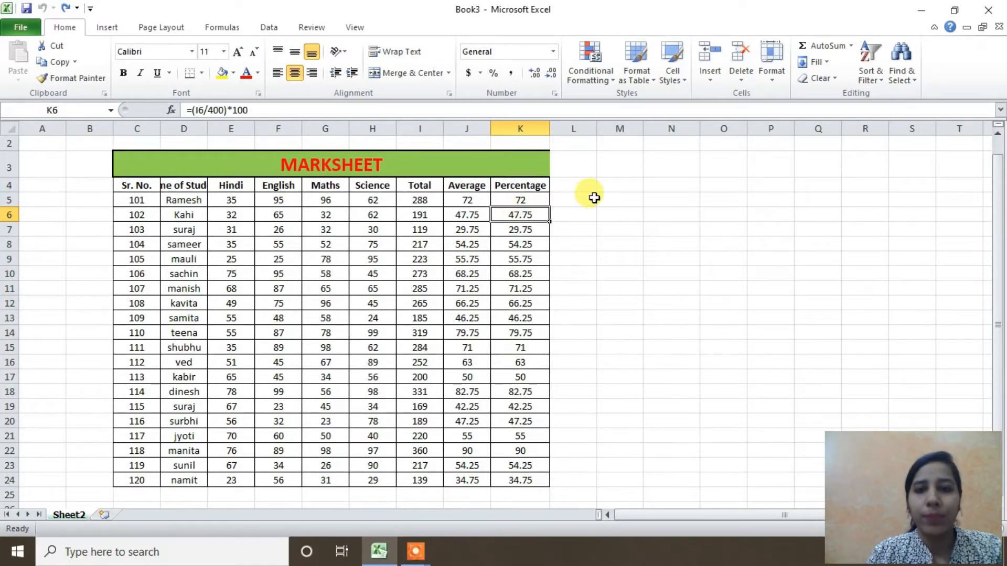
Step: Insert a blank cell at K6, shifting the existing cell to the right
click(711, 77)
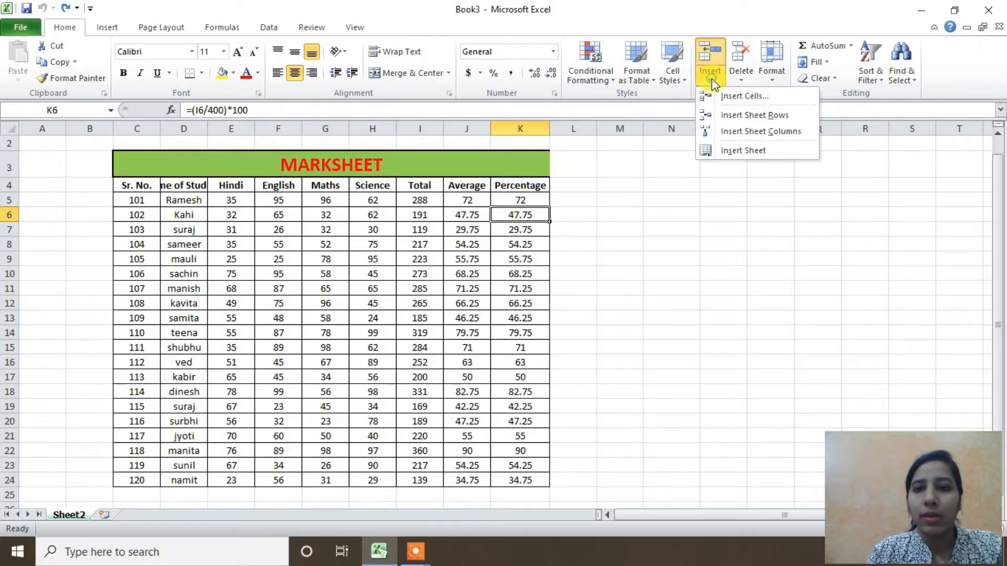
click(739, 96)
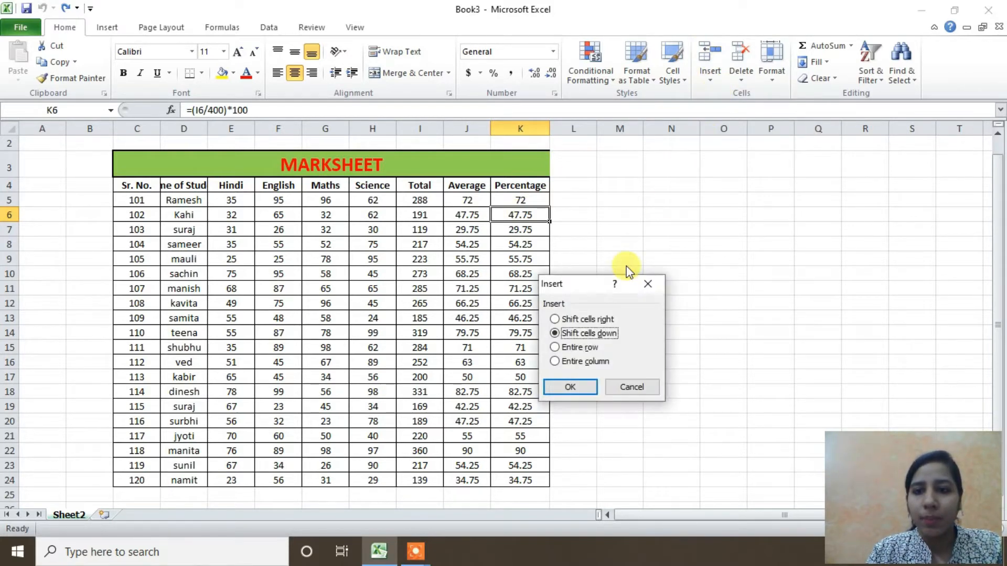
click(591, 319)
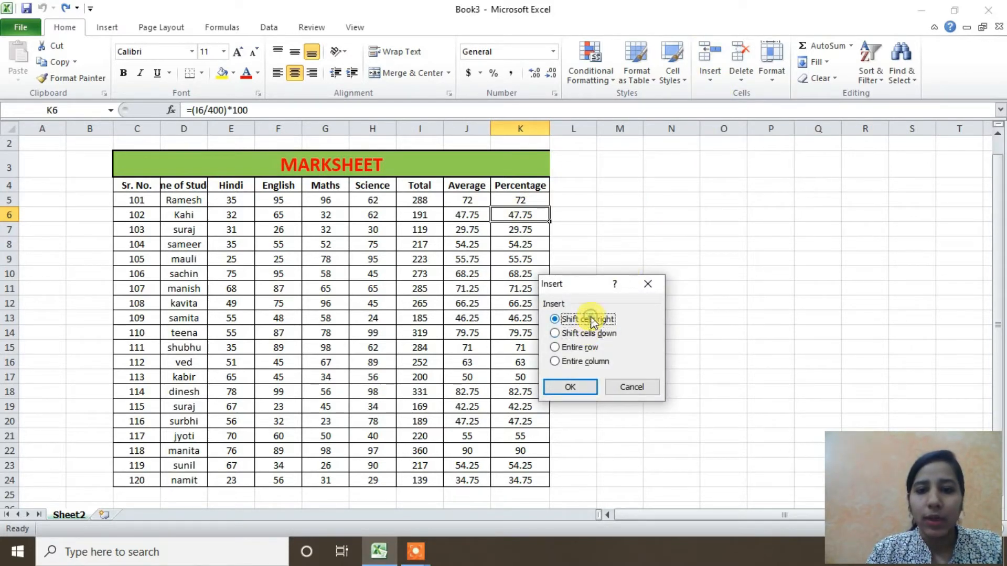
click(574, 386)
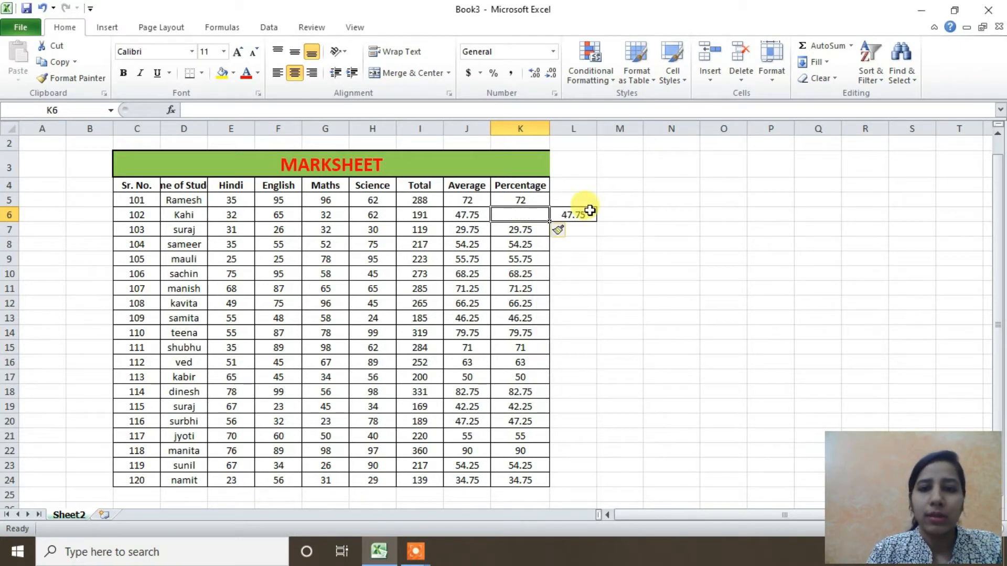
double_click(528, 215)
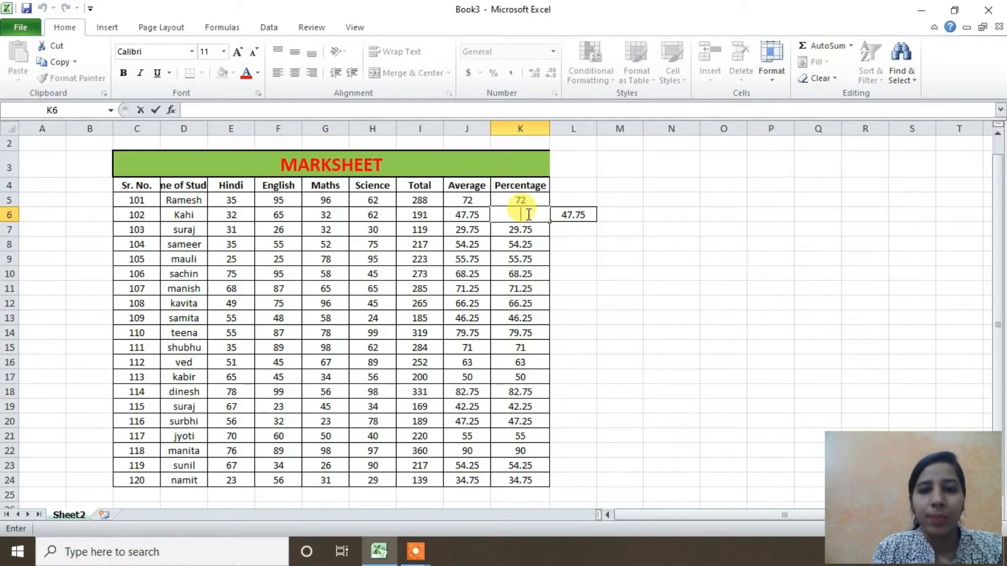
text(47)
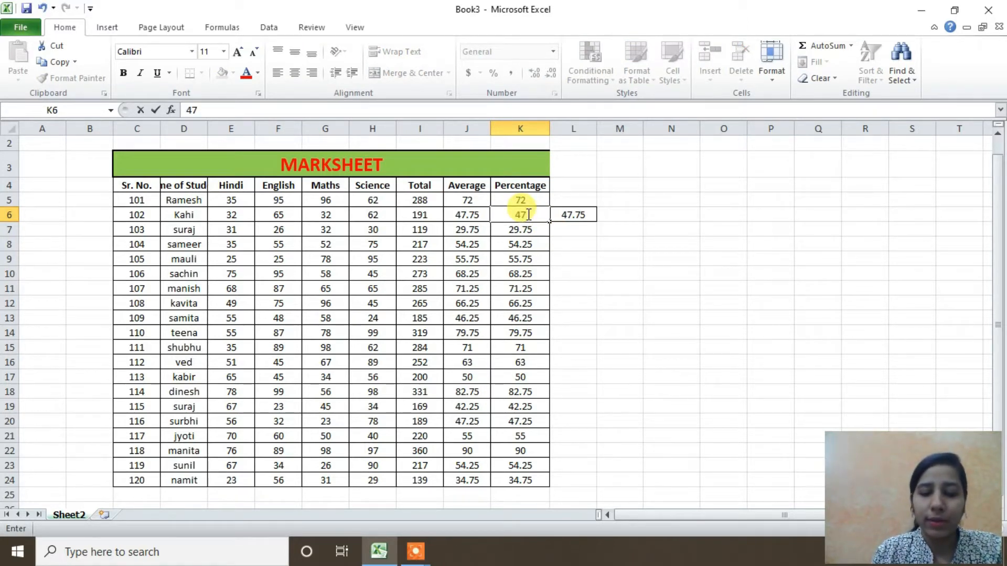
key(BackSpace)
key(BackSpace)
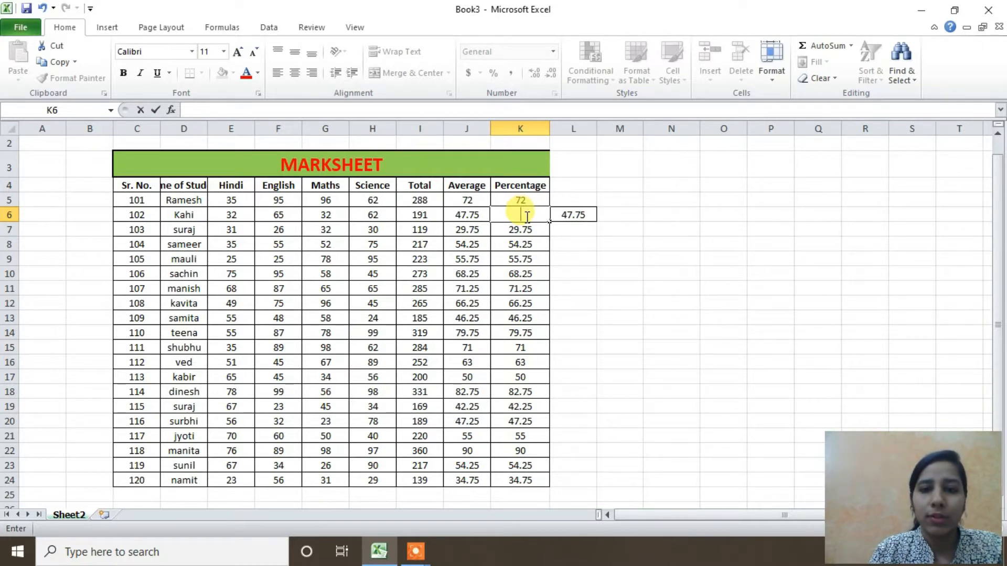
click(589, 226)
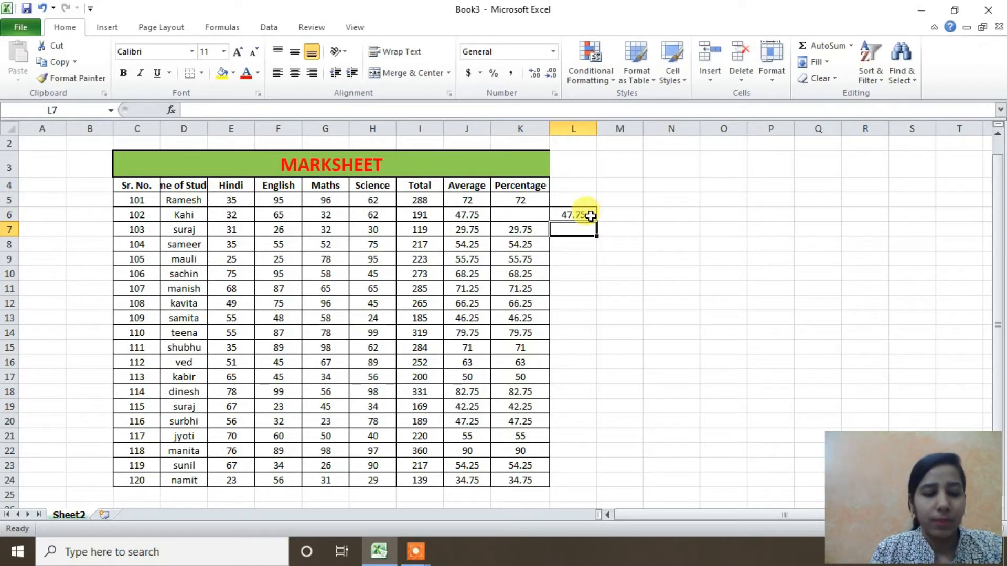
Step: Undo the cell insertion at K6 that shifted the percentage to the right
key(ctrl+z)
key(ctrl+z)
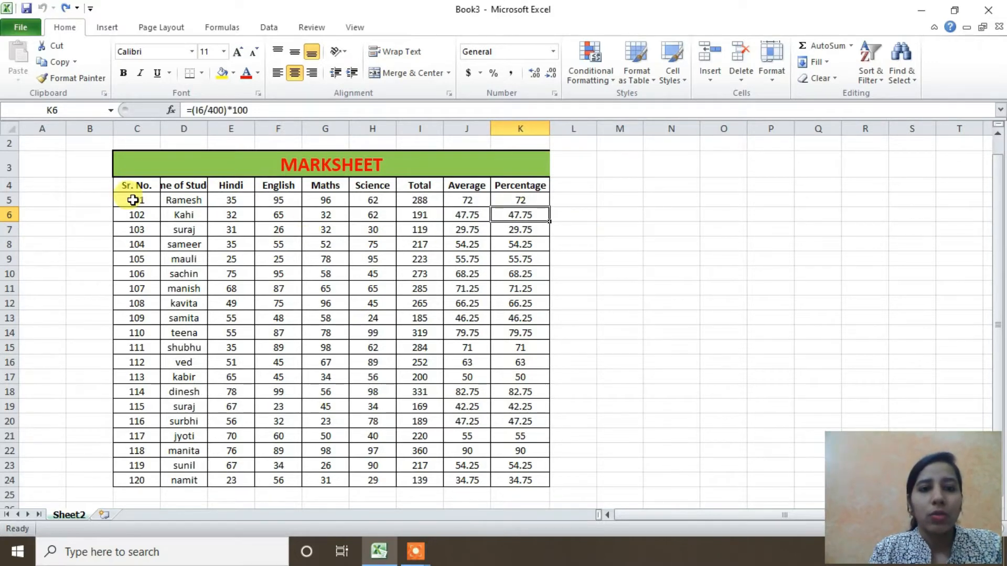
click(710, 77)
click(652, 256)
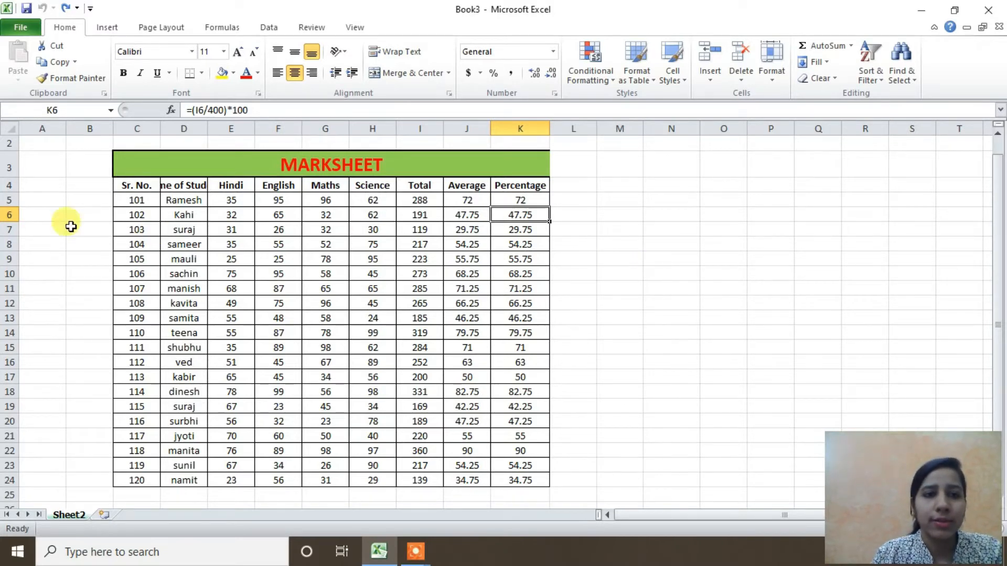
click(667, 199)
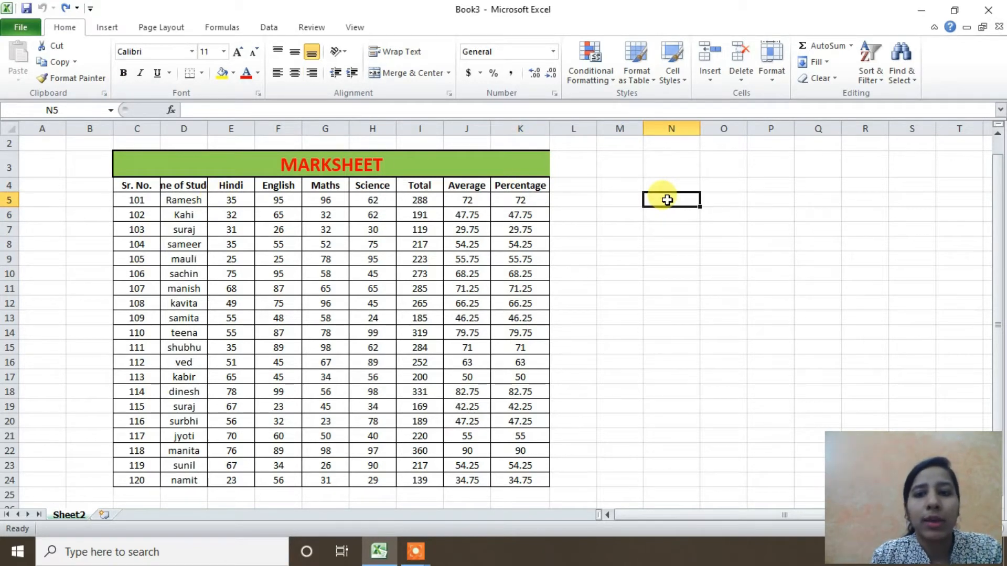
click(662, 244)
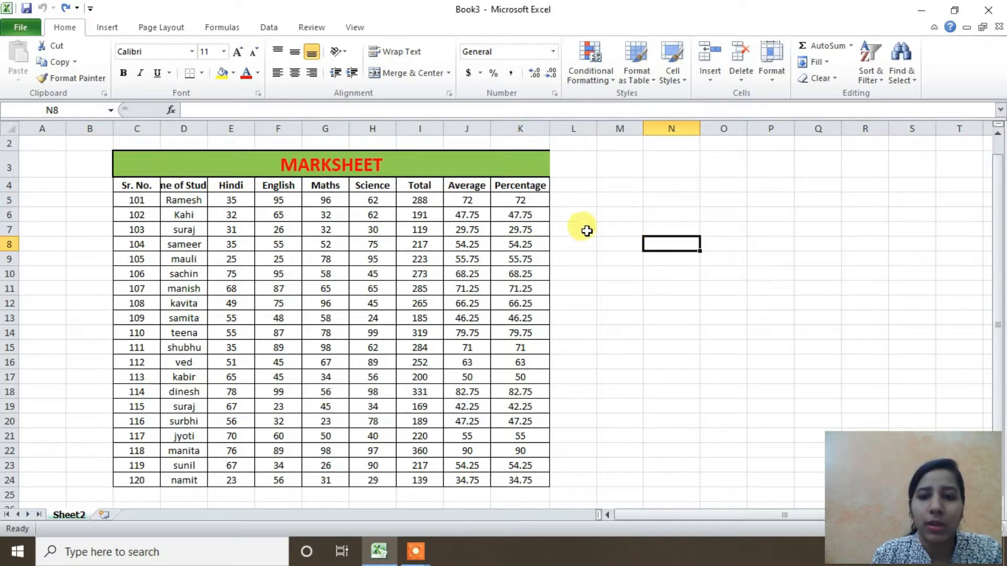
click(516, 215)
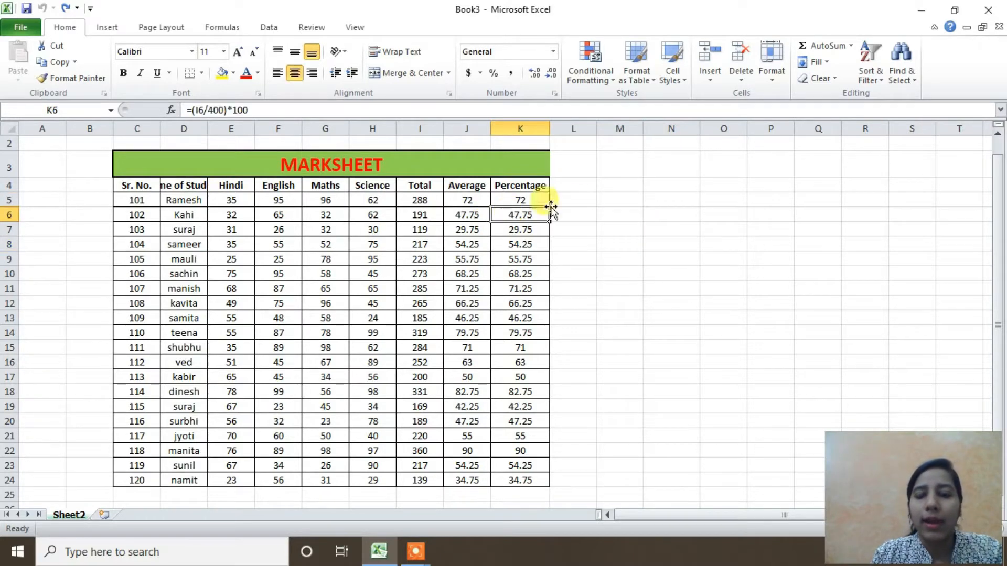
click(615, 212)
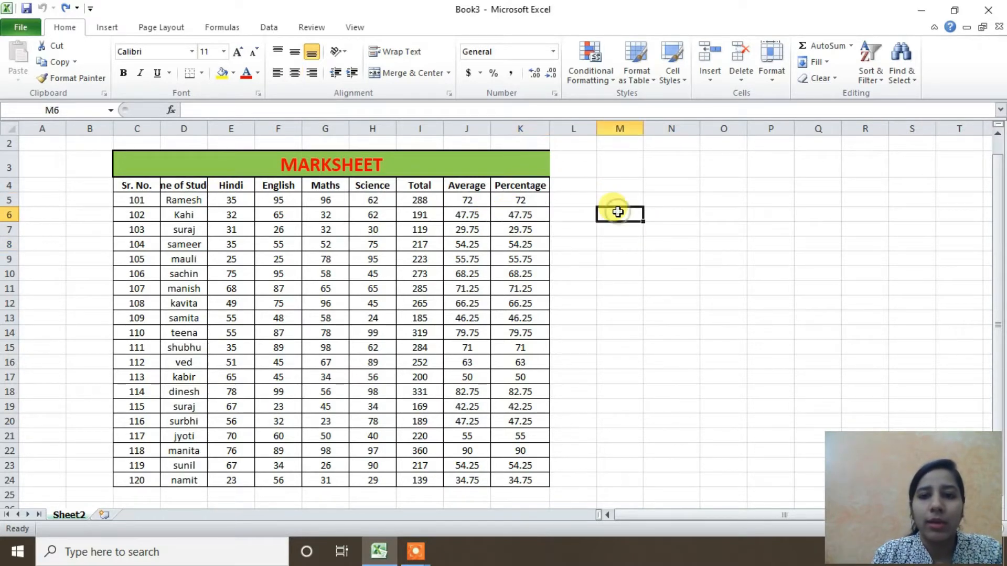
click(673, 213)
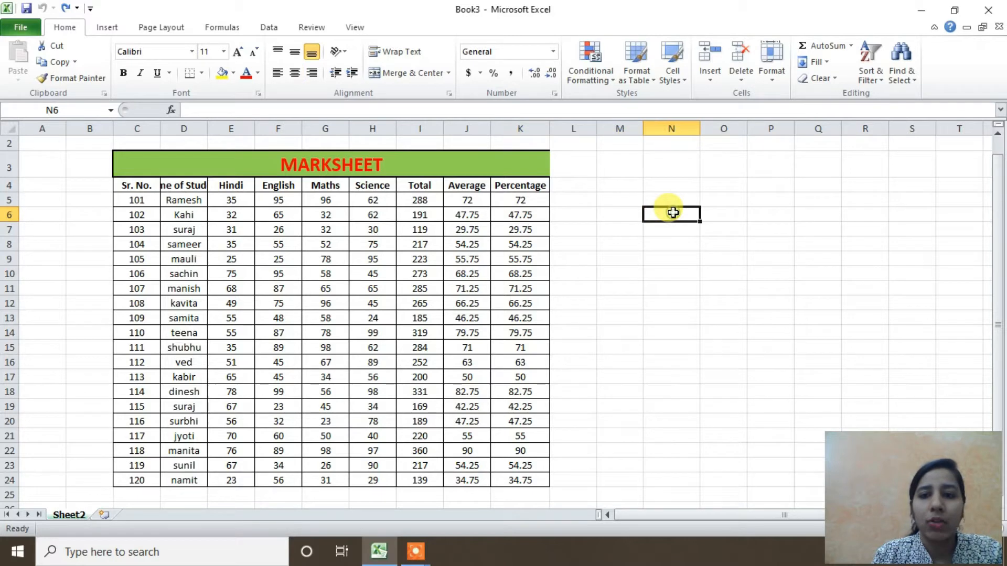
click(719, 214)
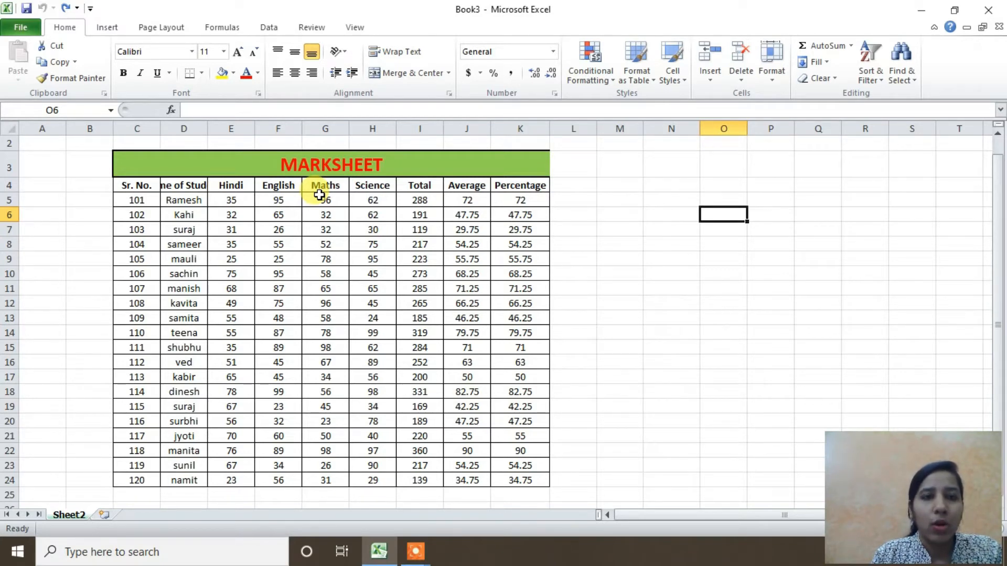
Step: Examine the access-key hints shown for the Home ribbon commands
key(alt)
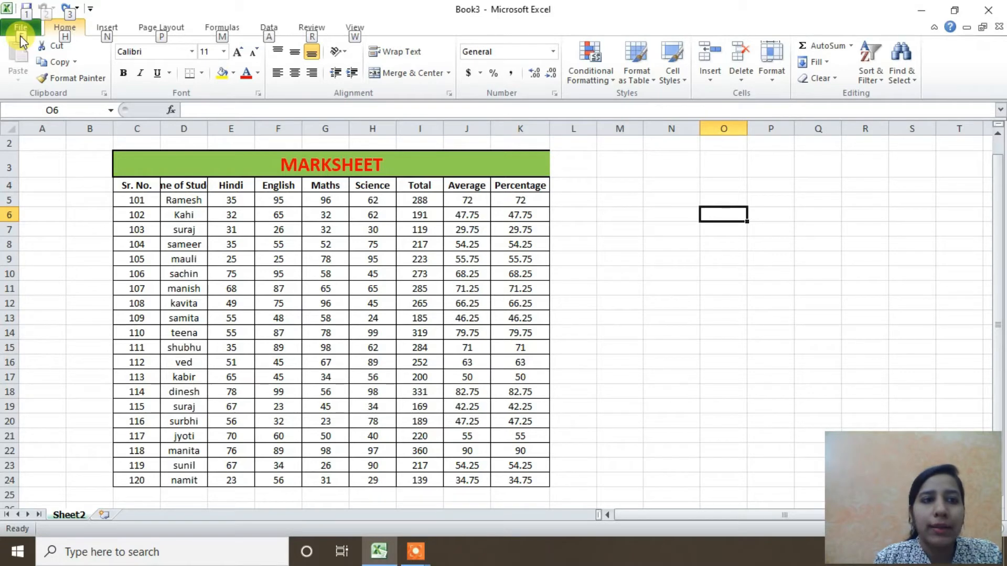
key(h)
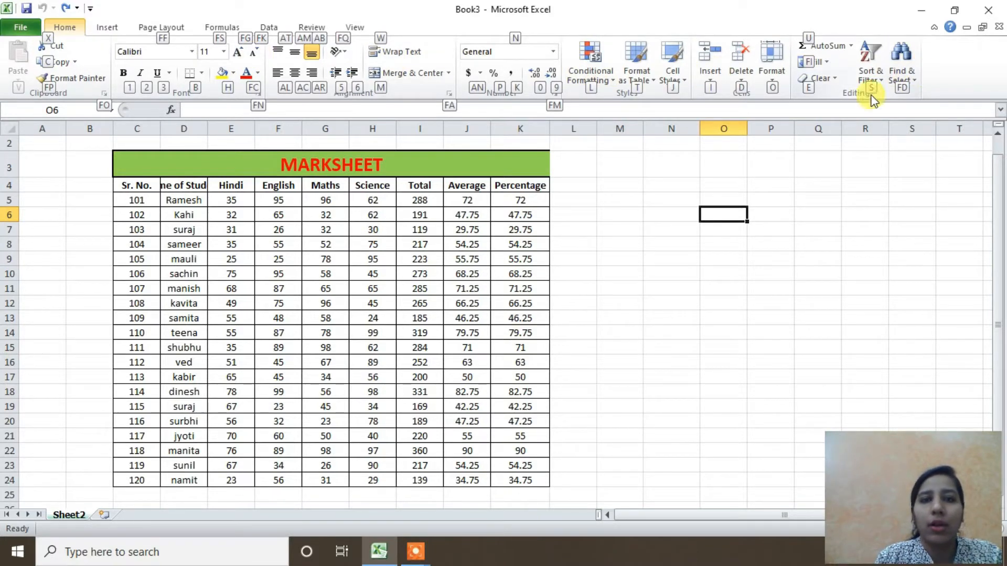
click(741, 163)
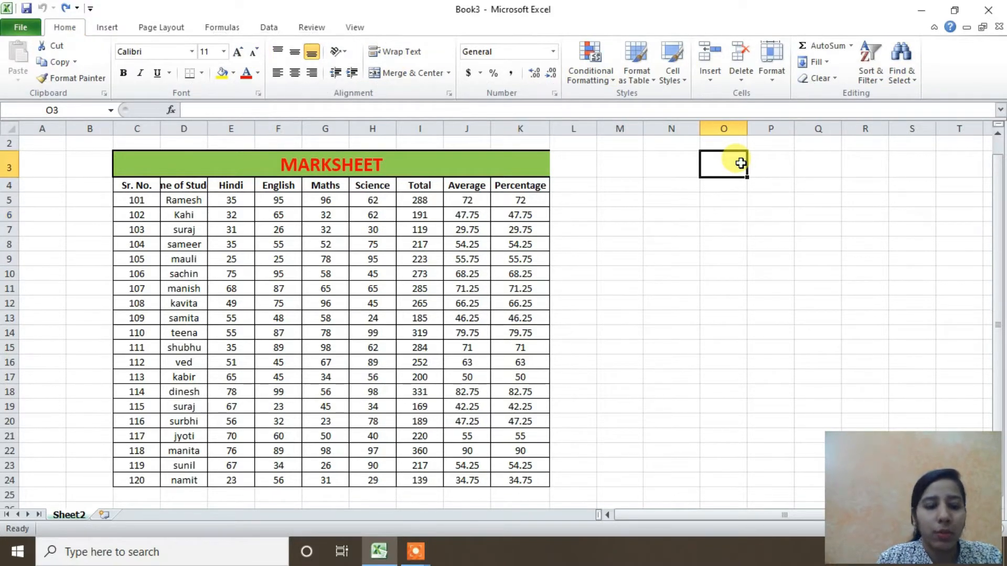
Step: Examine the access-key hints for the ribbon tabs and the available Insert options for cells, rows, columns and sheets
key(alt)
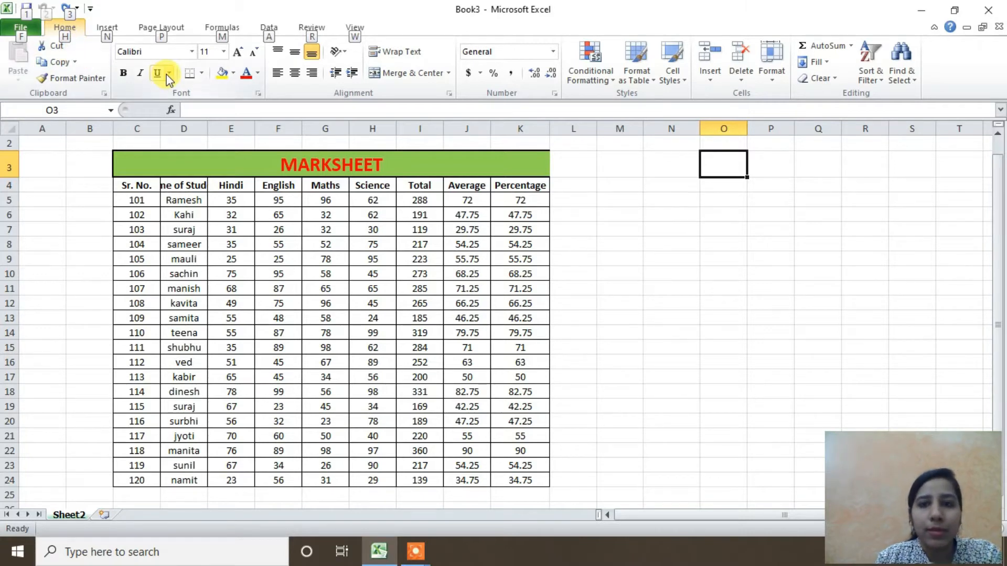
key(h)
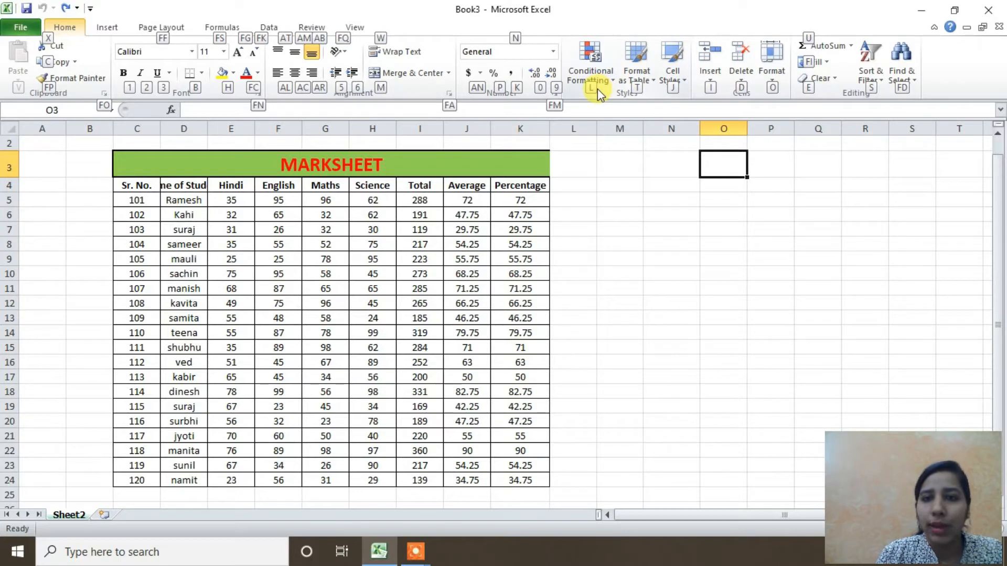
click(712, 80)
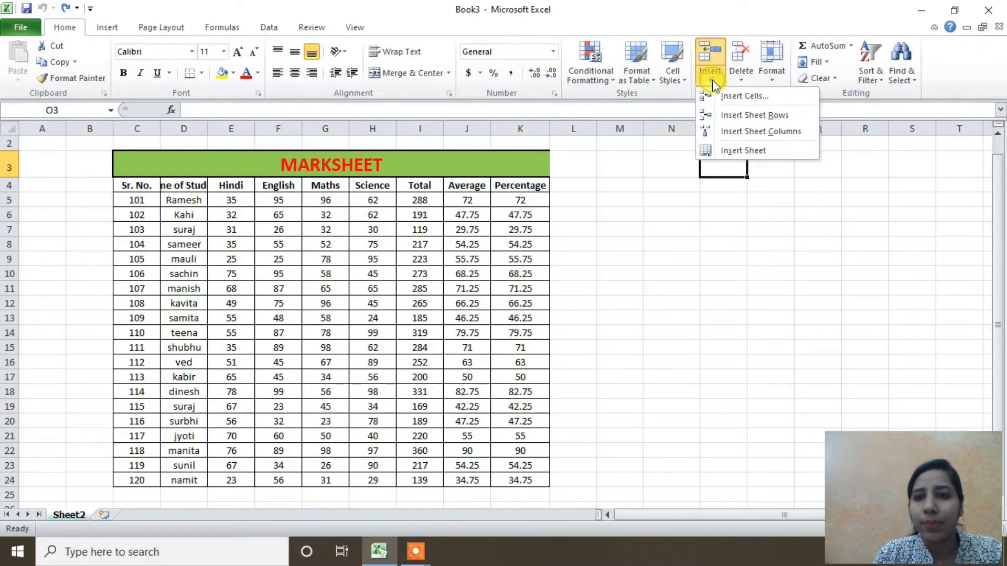
click(697, 238)
key(alt)
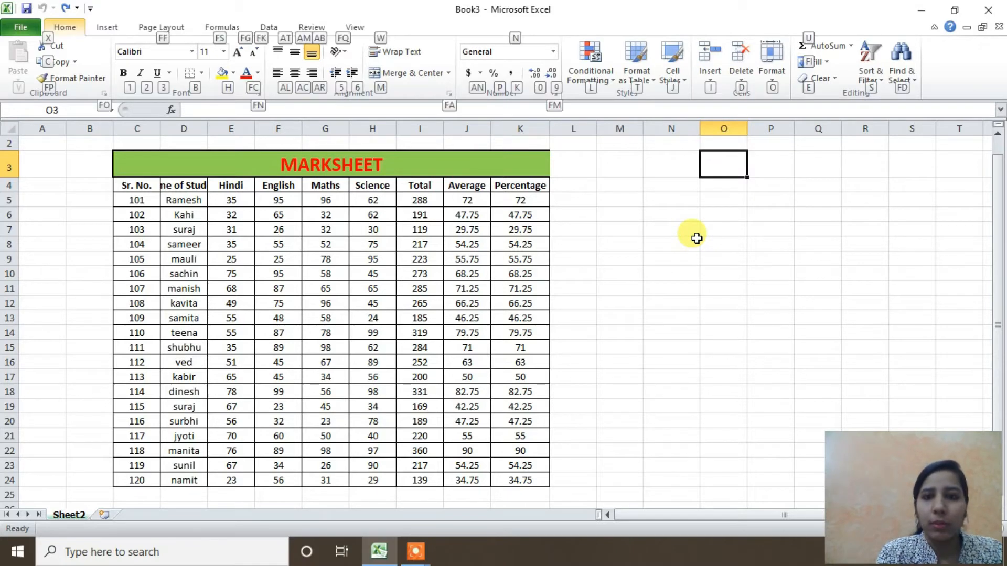
key(Escape)
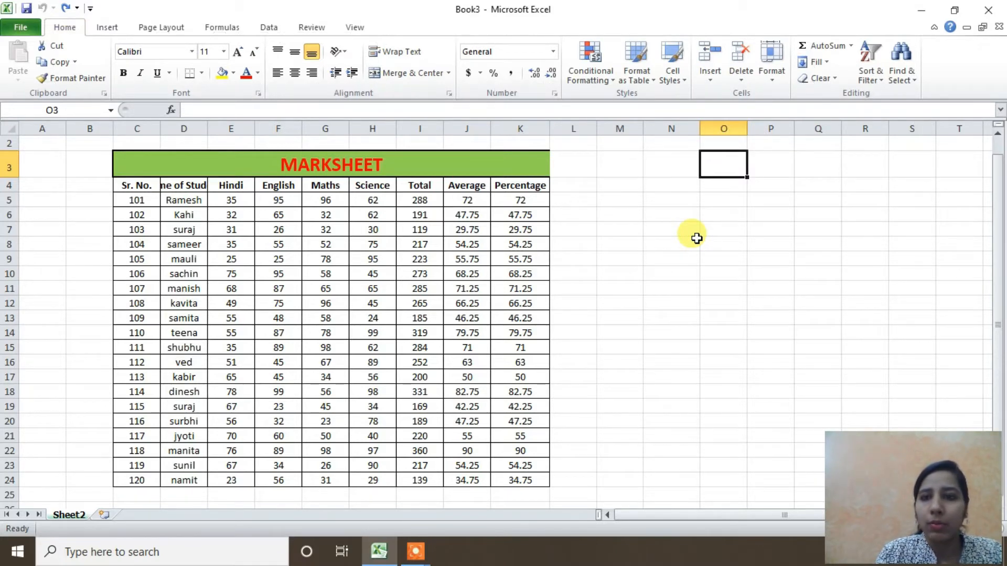
Step: Insert a blank cell at K7, shifting the Percentage cells down, and undo the insertion
click(538, 231)
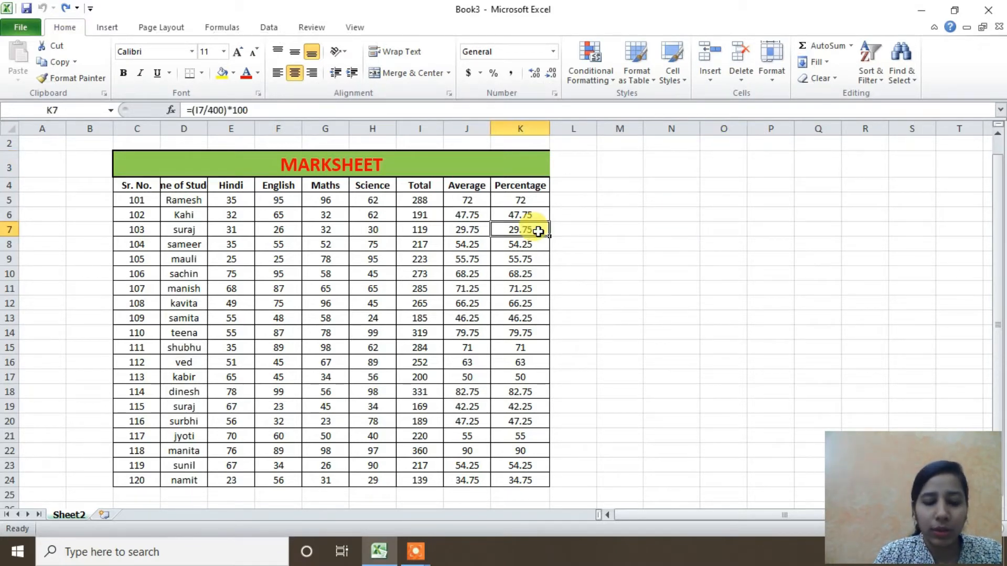
key(alt)
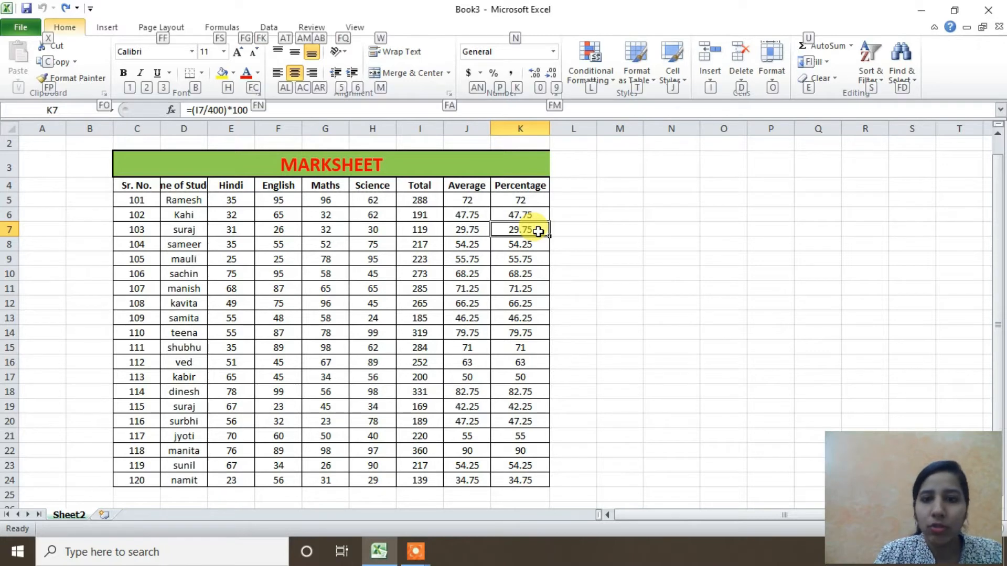
click(710, 82)
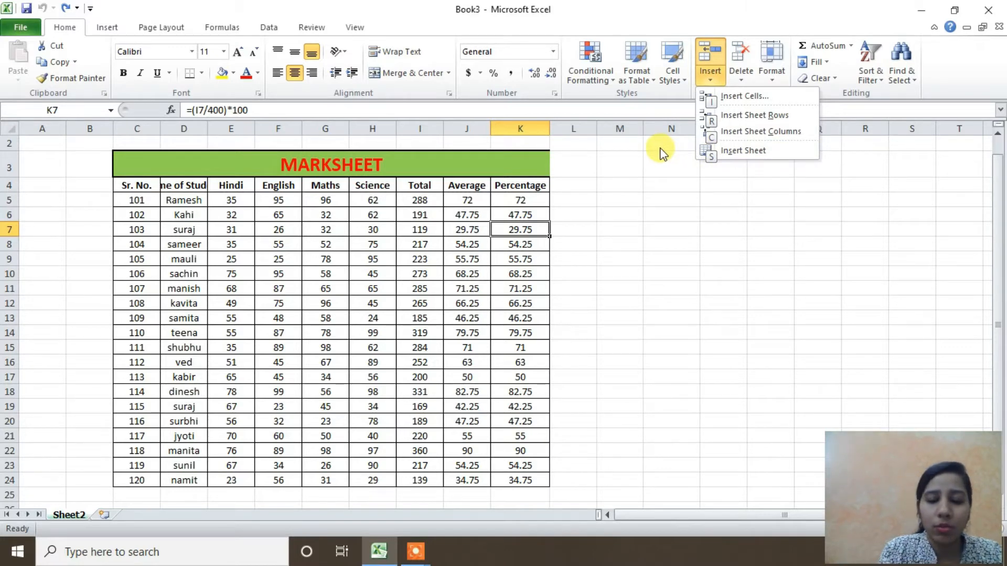
key(i)
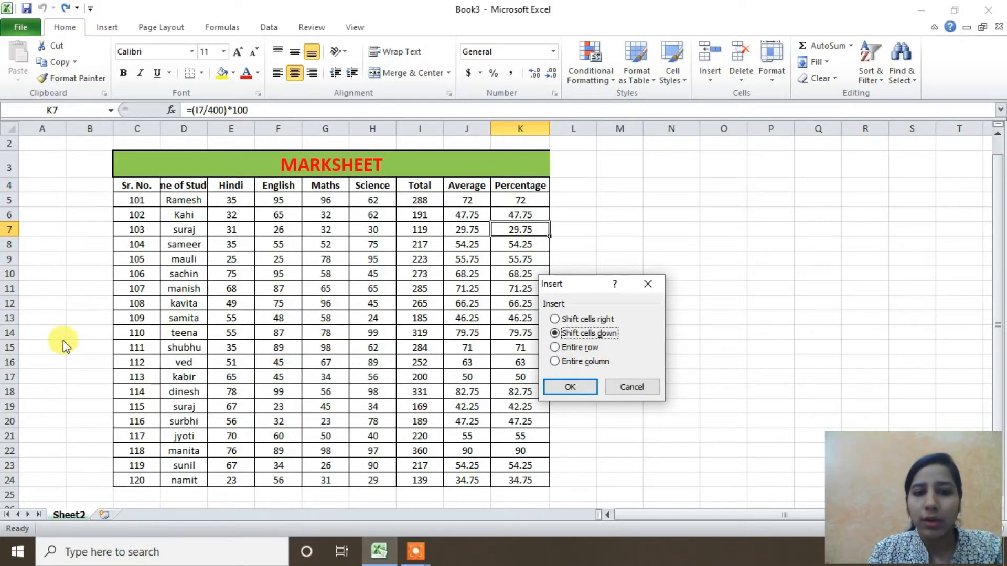
click(579, 361)
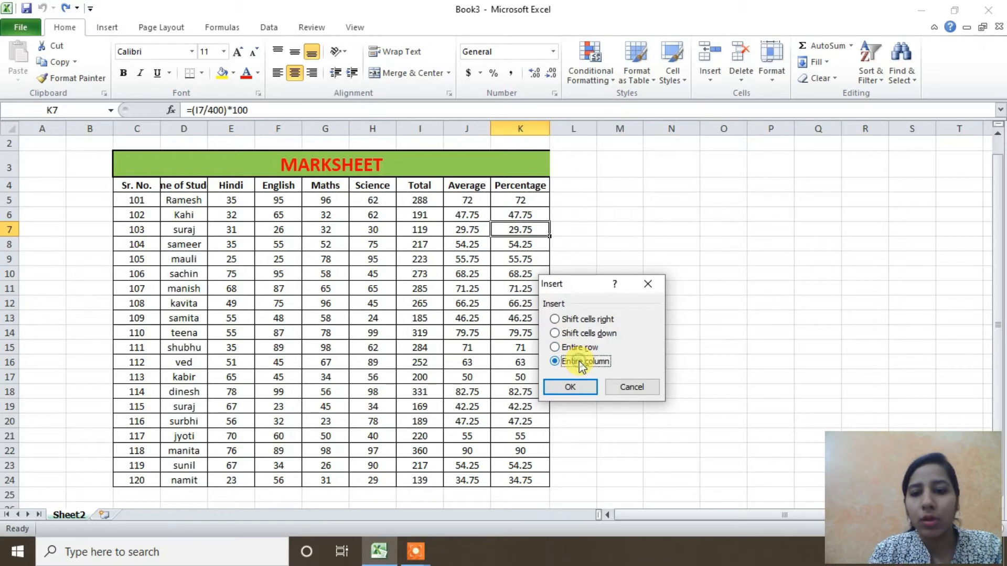
click(577, 333)
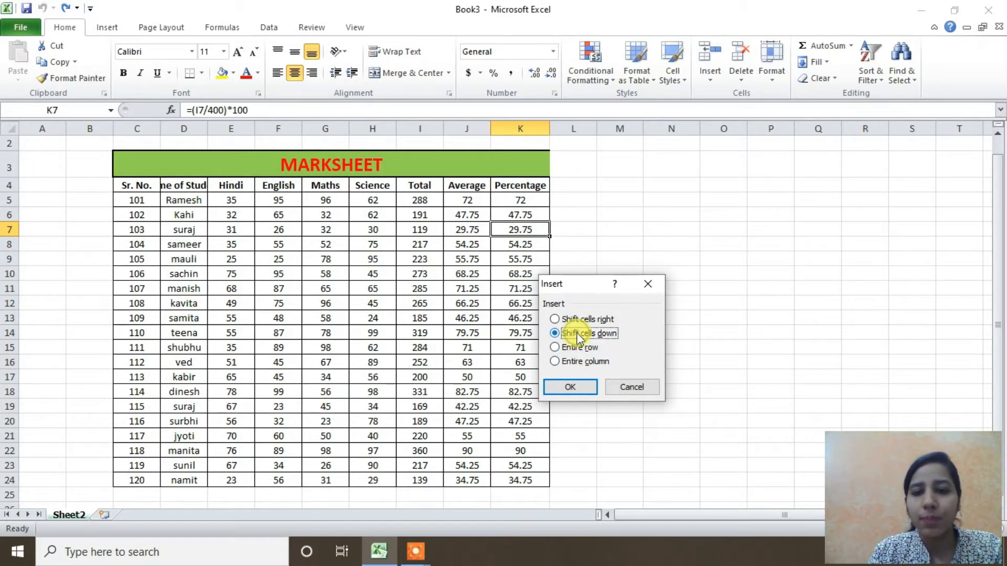
click(573, 387)
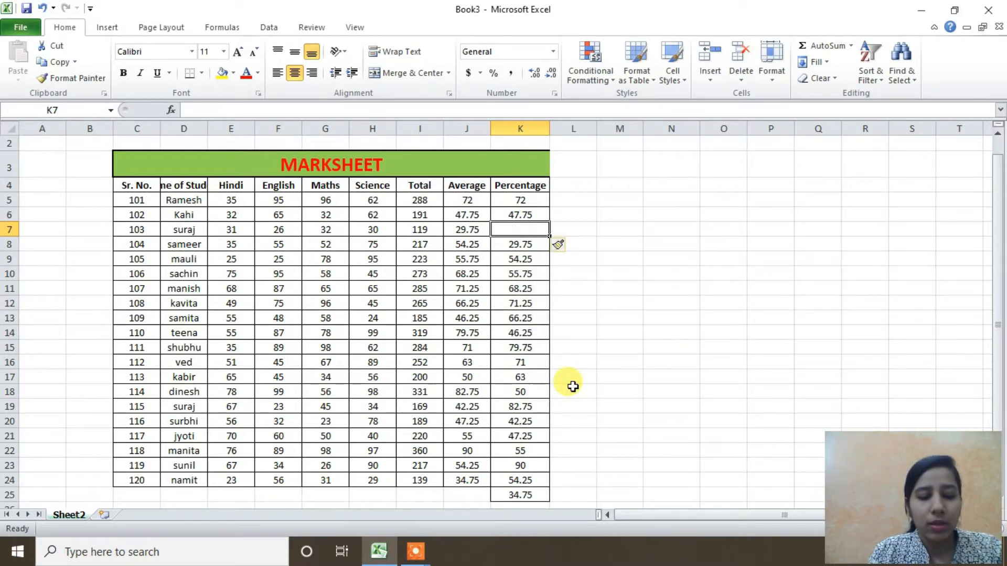
key(ctrl+z)
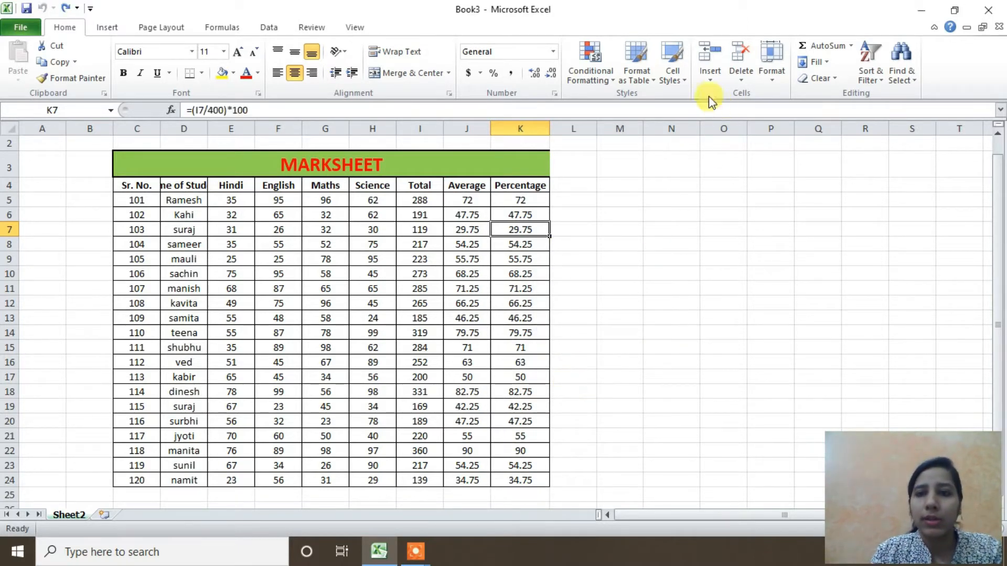
Step: Insert a blank sheet row above the record with Sr. No. 103, starting from cell C7
click(709, 81)
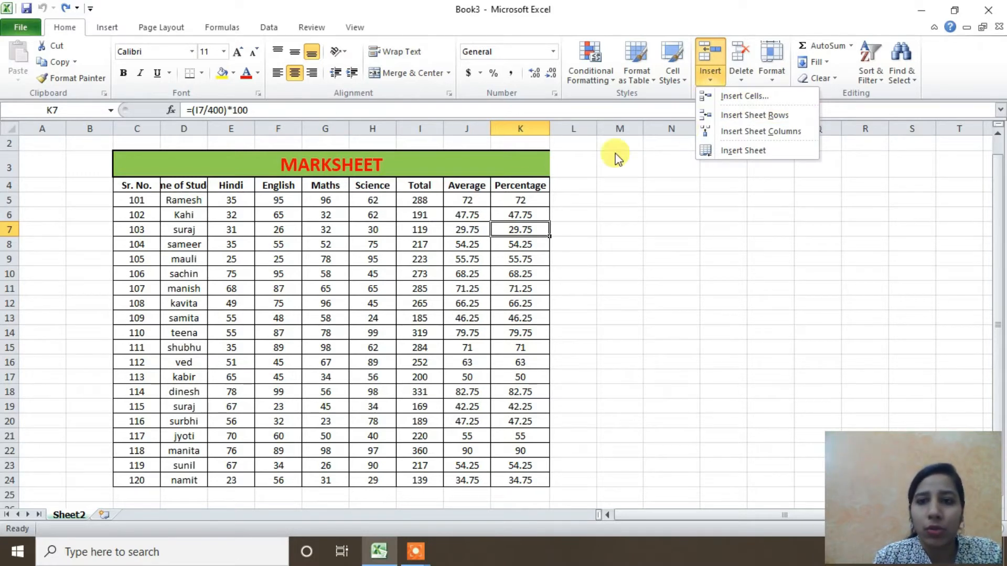
click(117, 229)
click(147, 230)
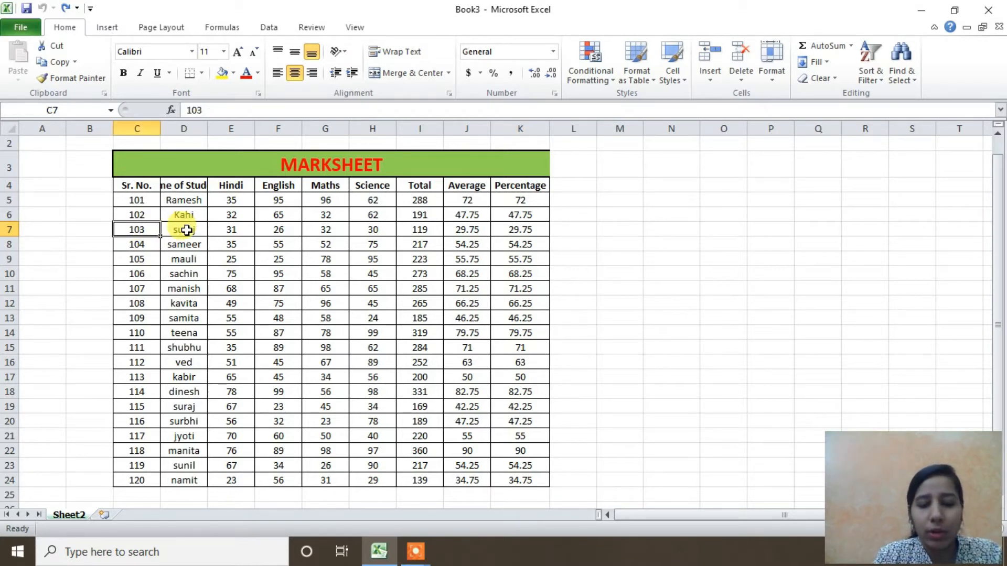
key(alt)
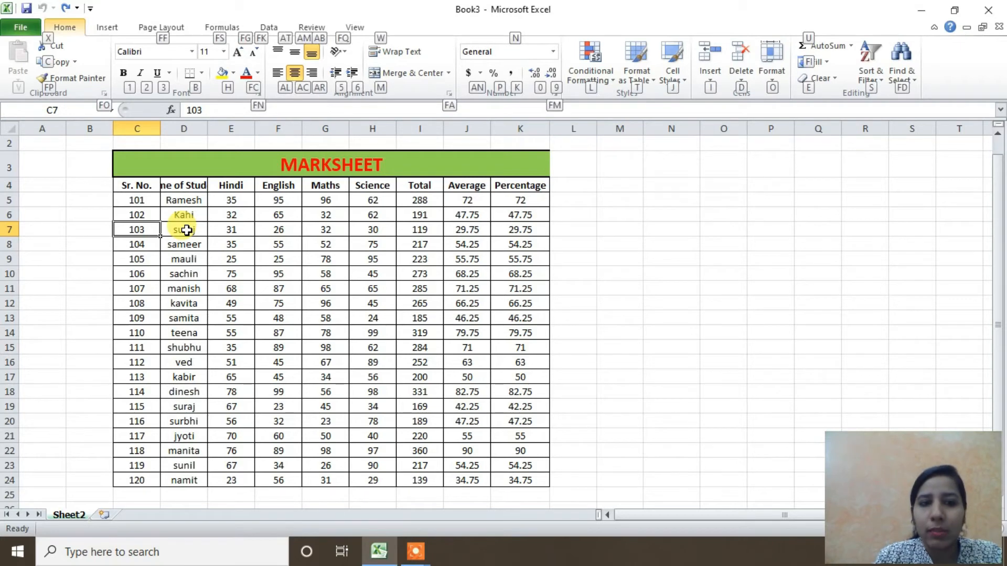
click(710, 83)
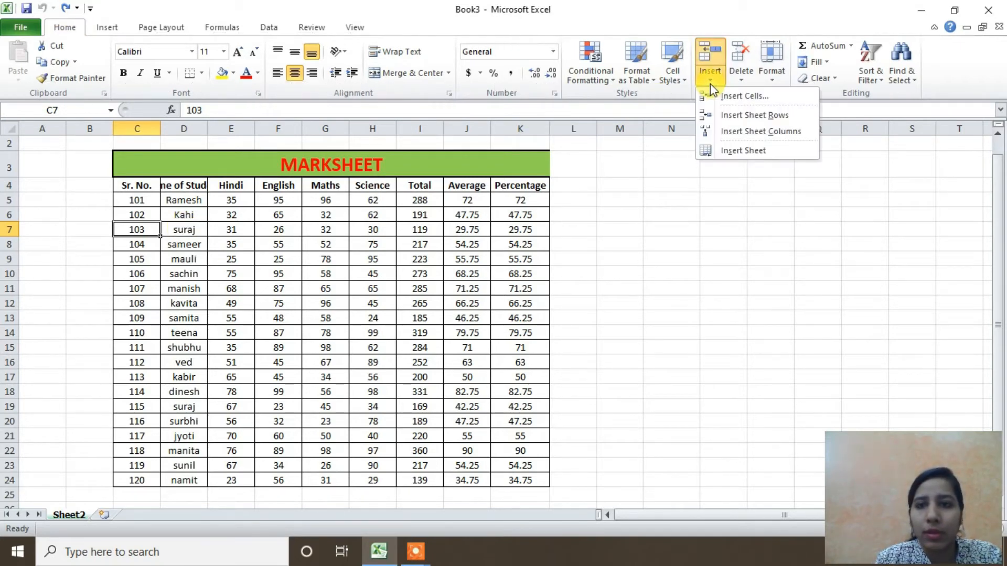
key(Down)
key(r)
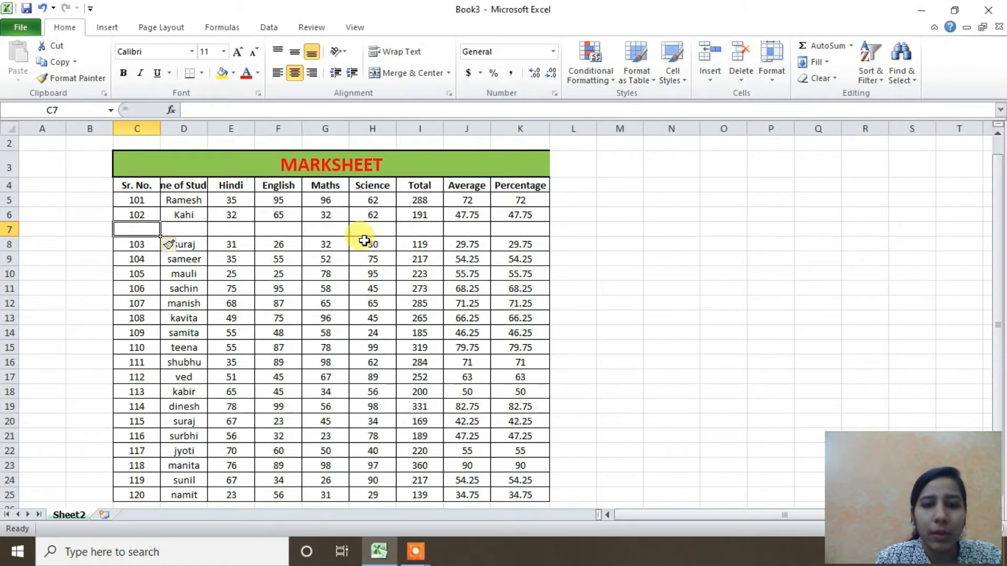
Step: Enter 4 in C7 and 47 in D7 of the blank row
click(328, 242)
click(314, 228)
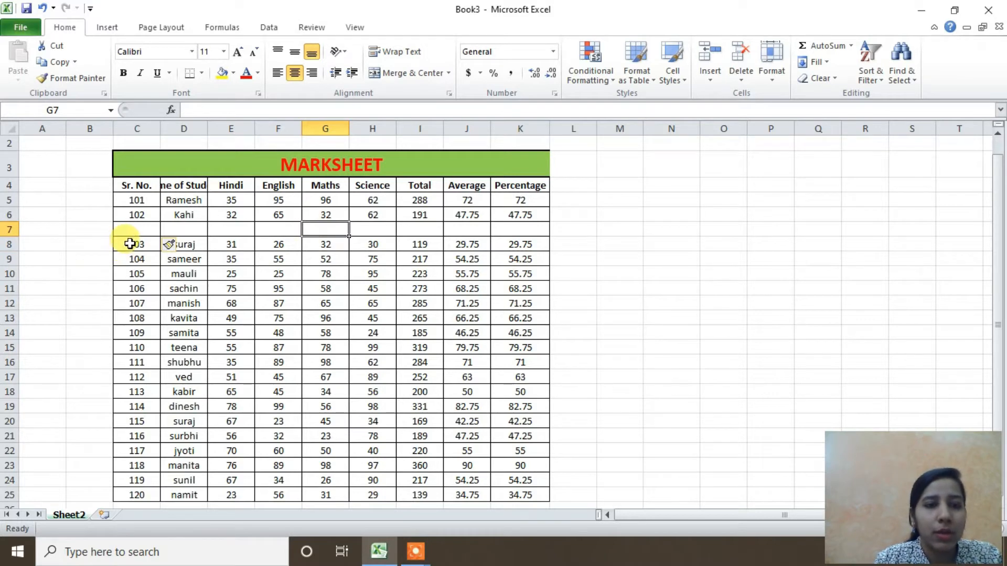
click(107, 229)
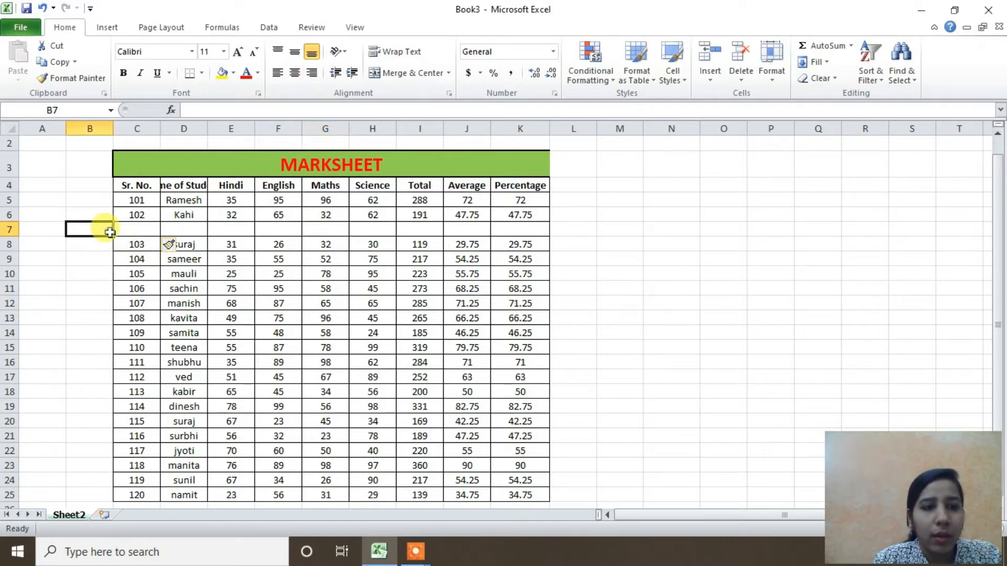
click(135, 230)
text(4)
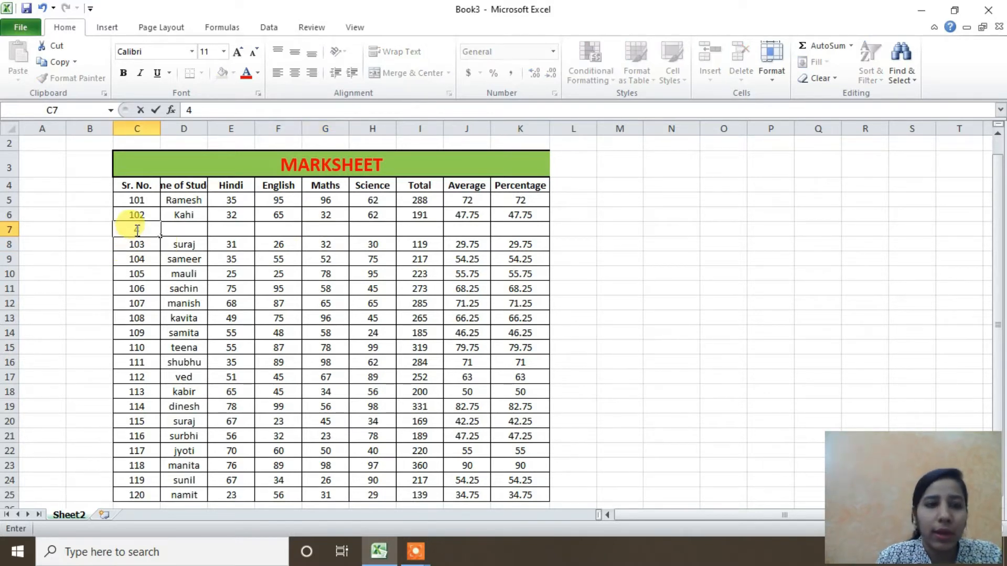
key(Tab)
text(47)
key(Tab)
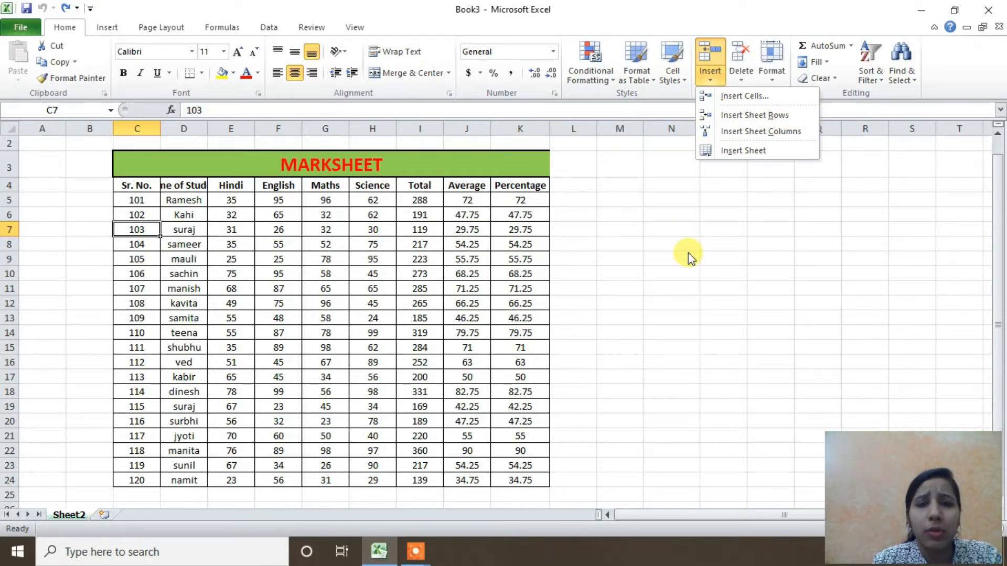
Step: Insert a sheet row at row 7 and undo the row insertion
click(513, 305)
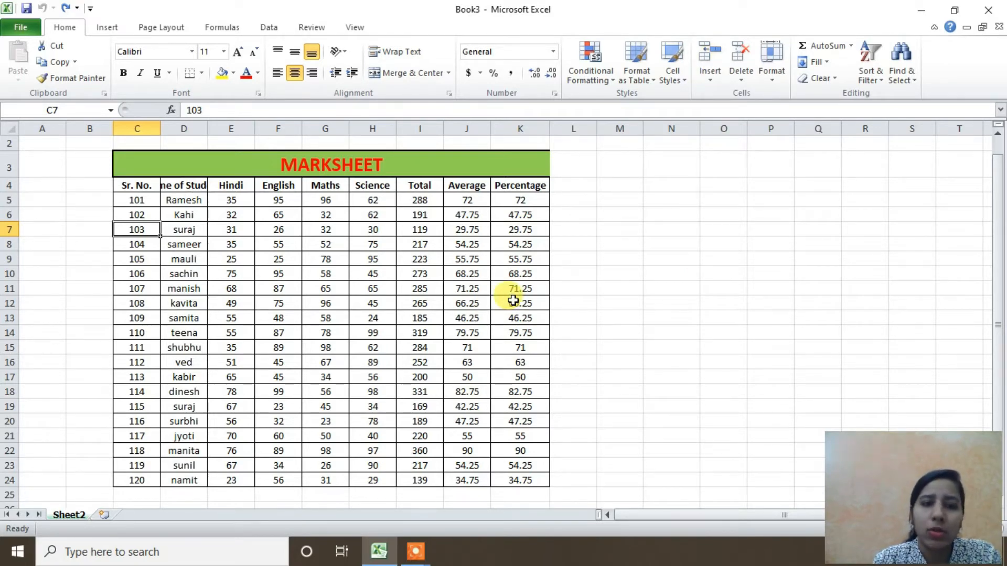
click(711, 77)
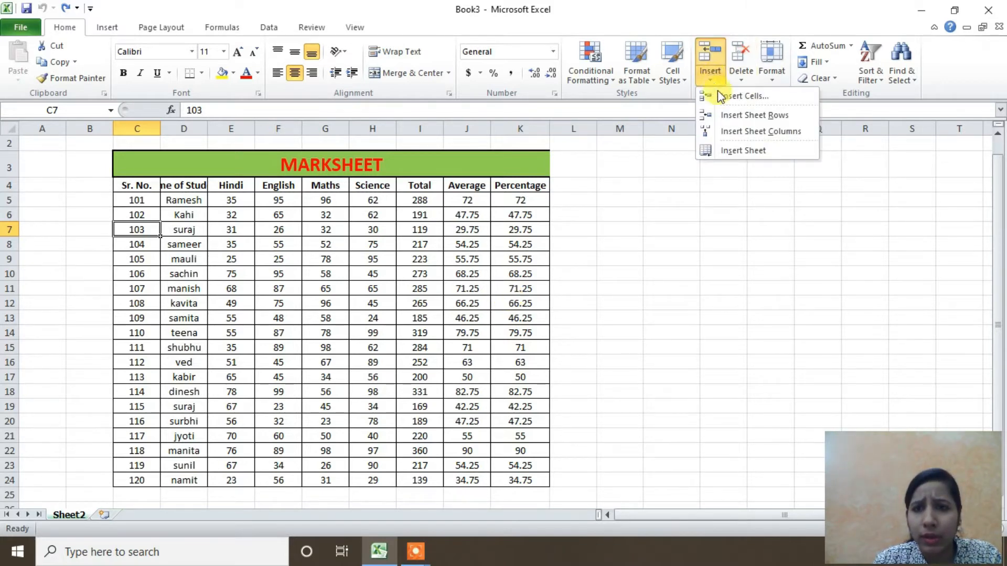
click(729, 116)
key(ctrl+z)
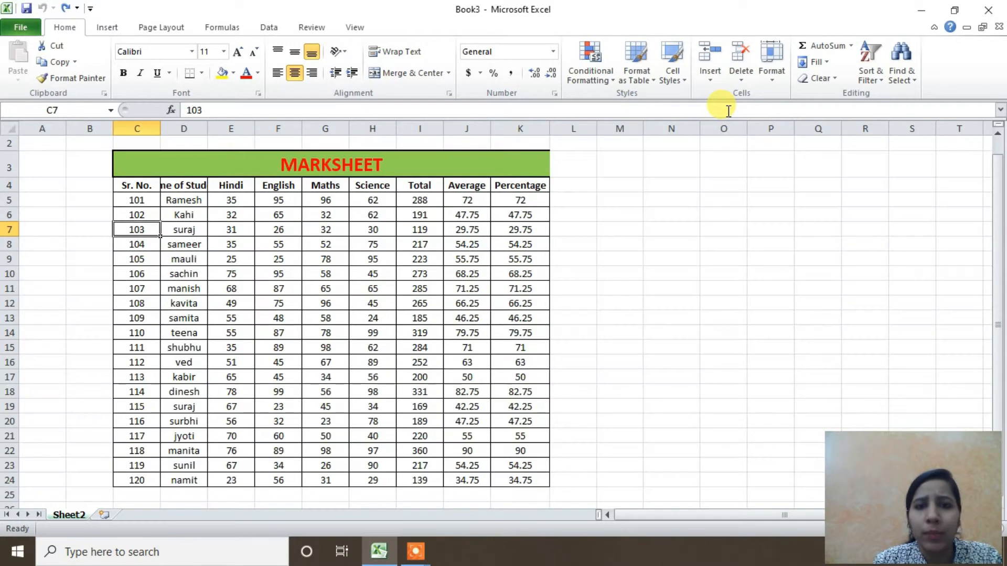
Step: Insert a blank row above Sr. No. 103 using Insert Cells with the Entire row option
click(712, 79)
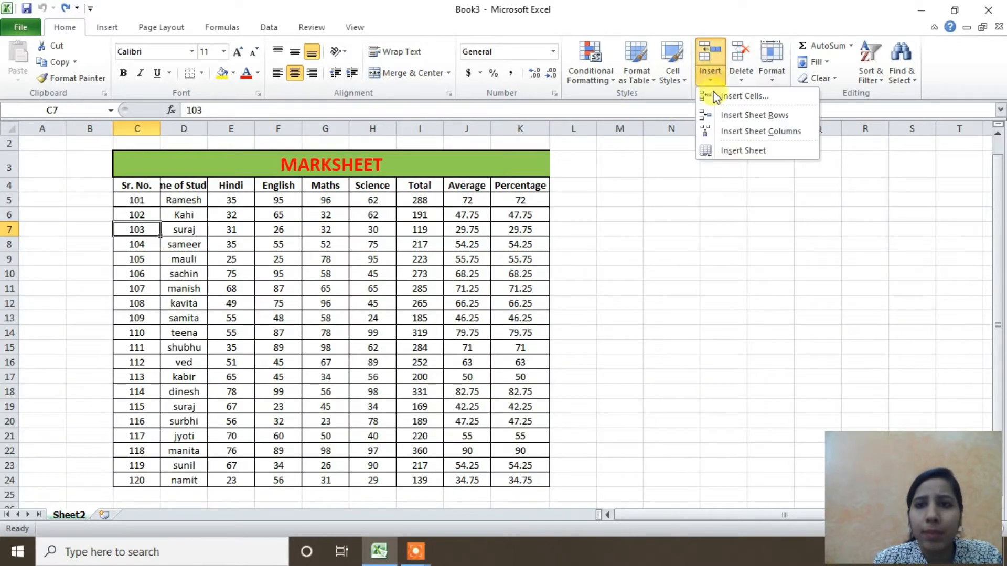
click(714, 96)
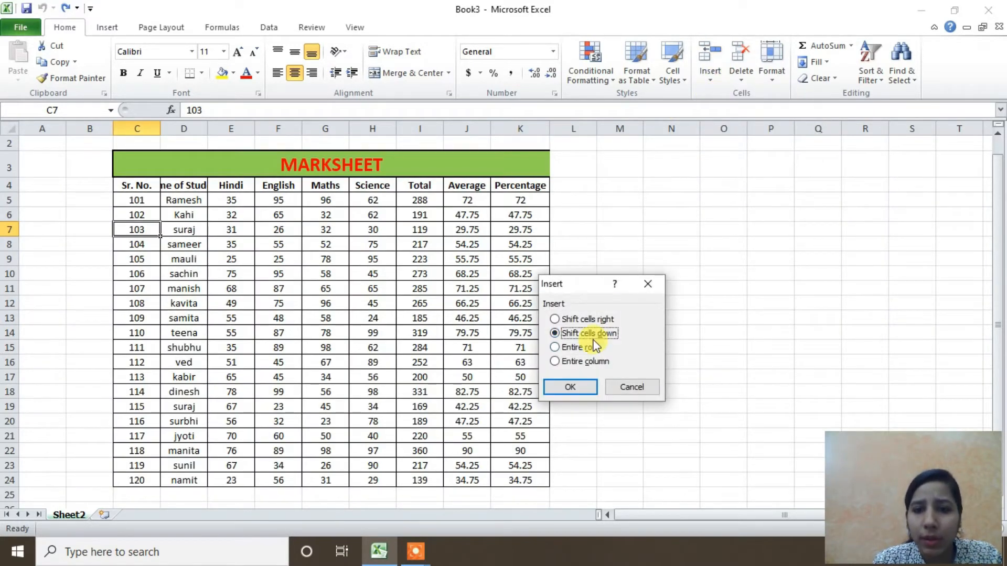
click(575, 386)
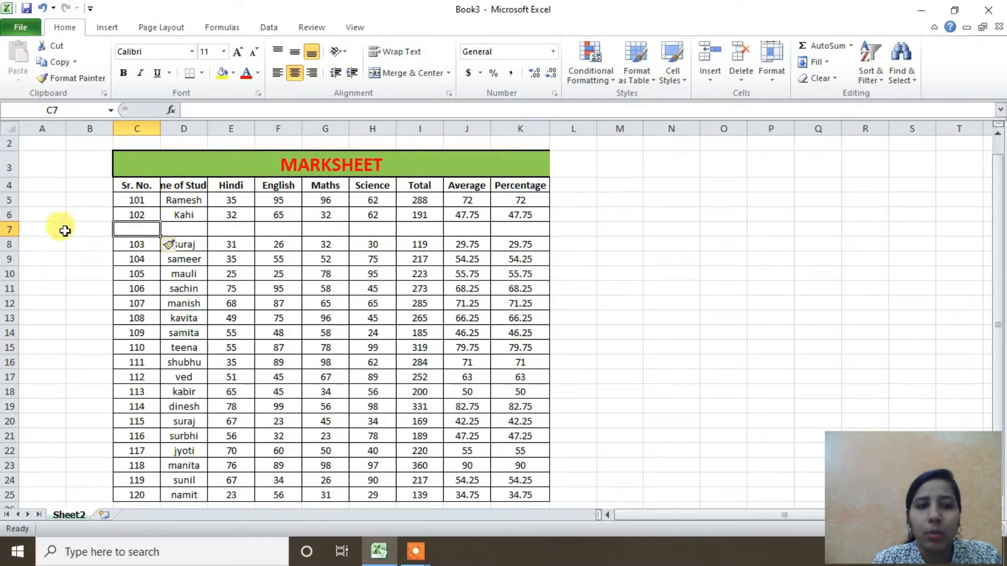
Step: Insert a blank sheet column before the Sr. No. column
click(710, 78)
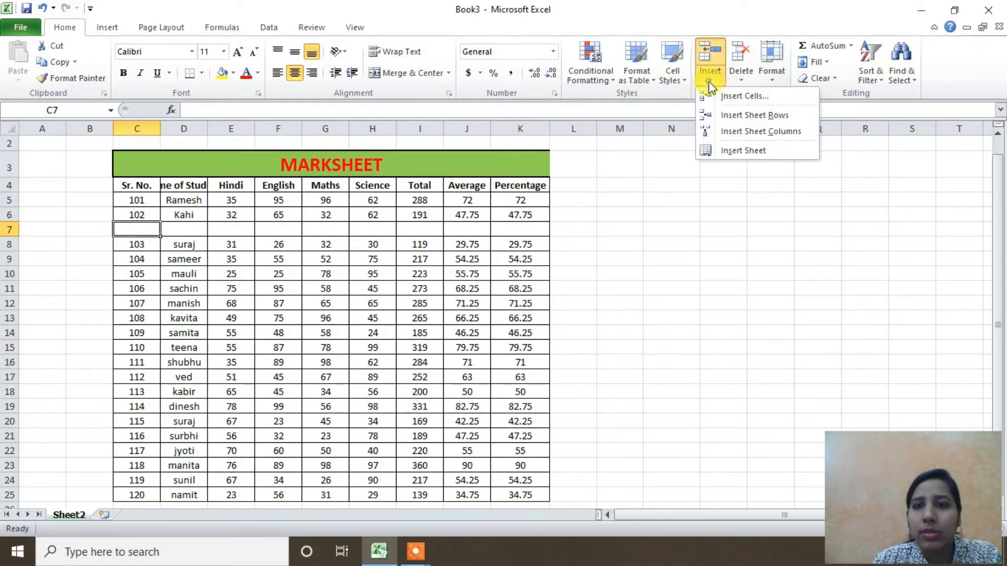
click(714, 132)
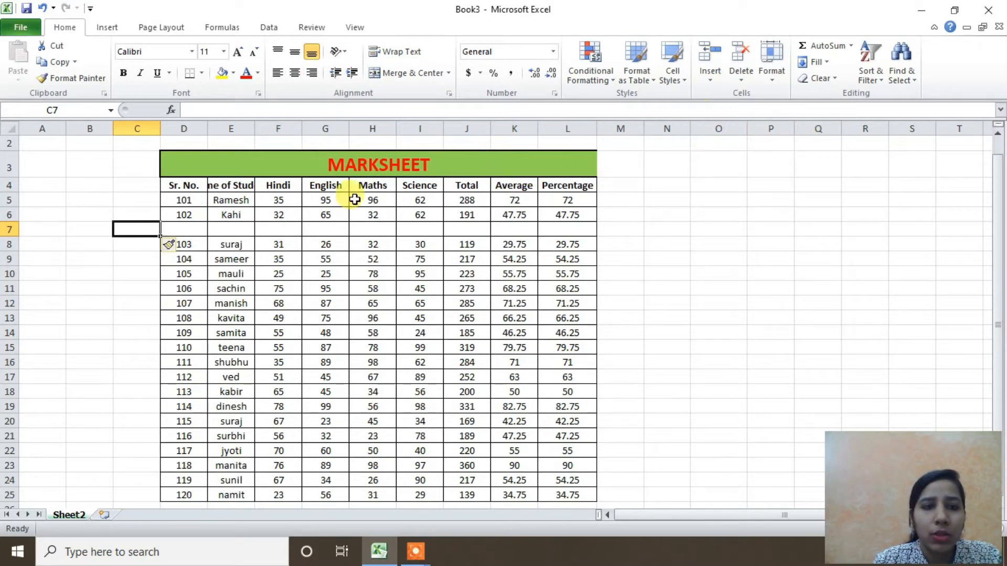
click(237, 244)
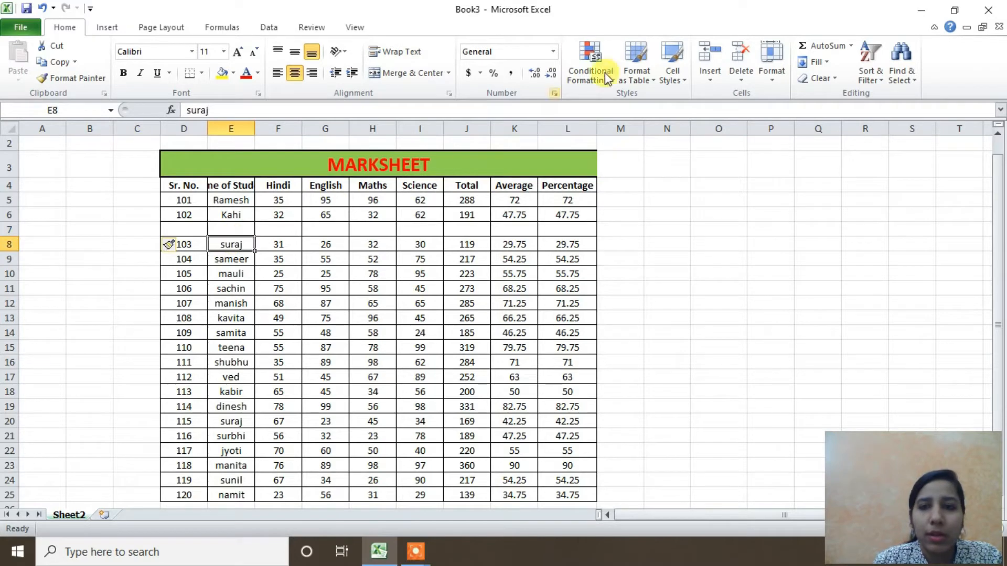
click(709, 77)
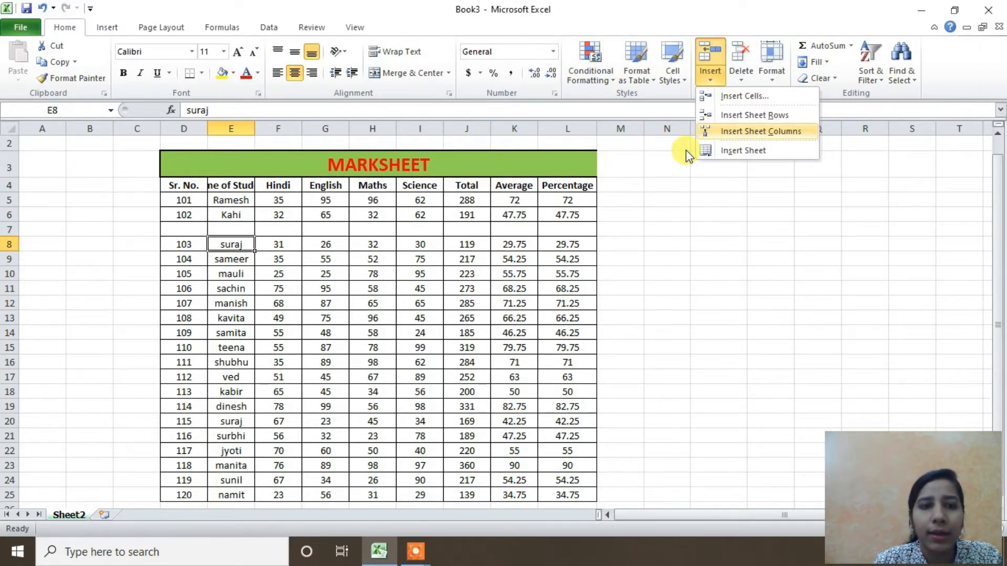
click(638, 189)
click(668, 191)
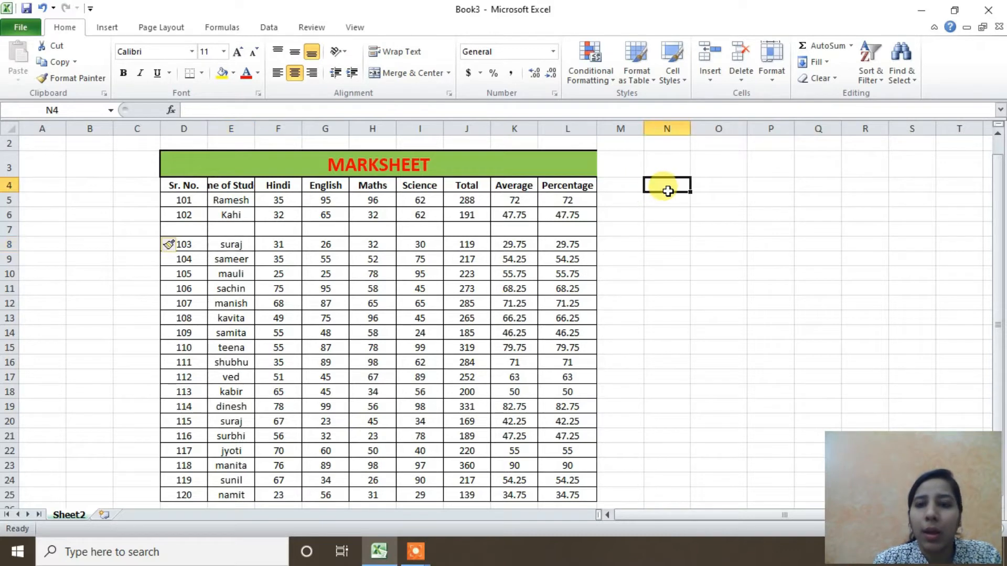
click(669, 203)
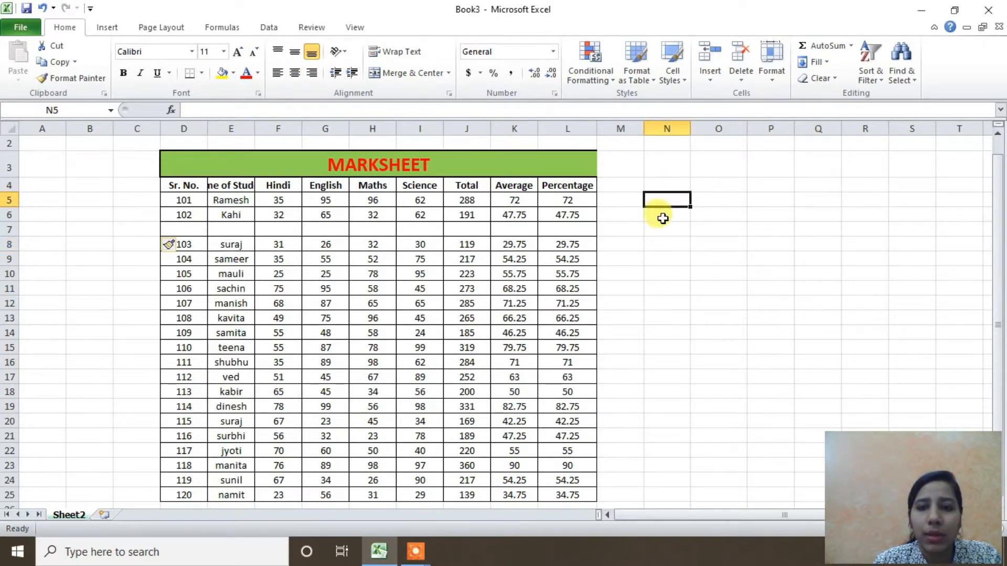
click(407, 262)
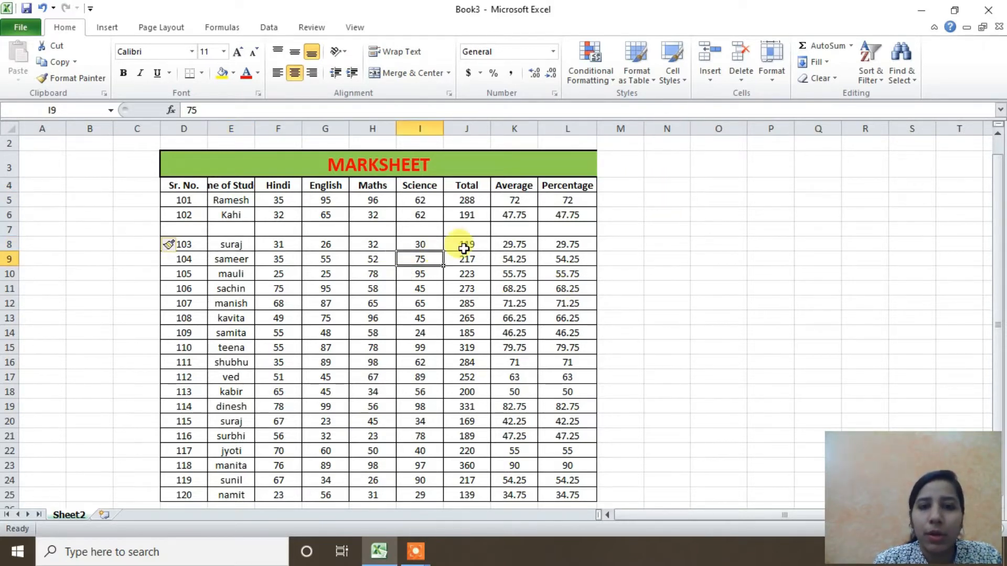
Step: Insert a blank sheet column before the Science column
click(711, 79)
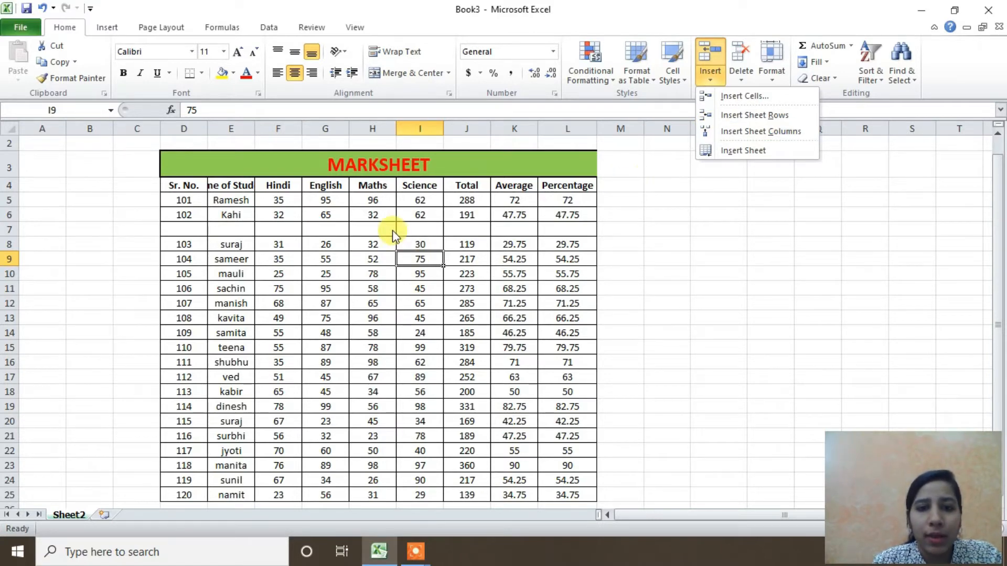
click(300, 217)
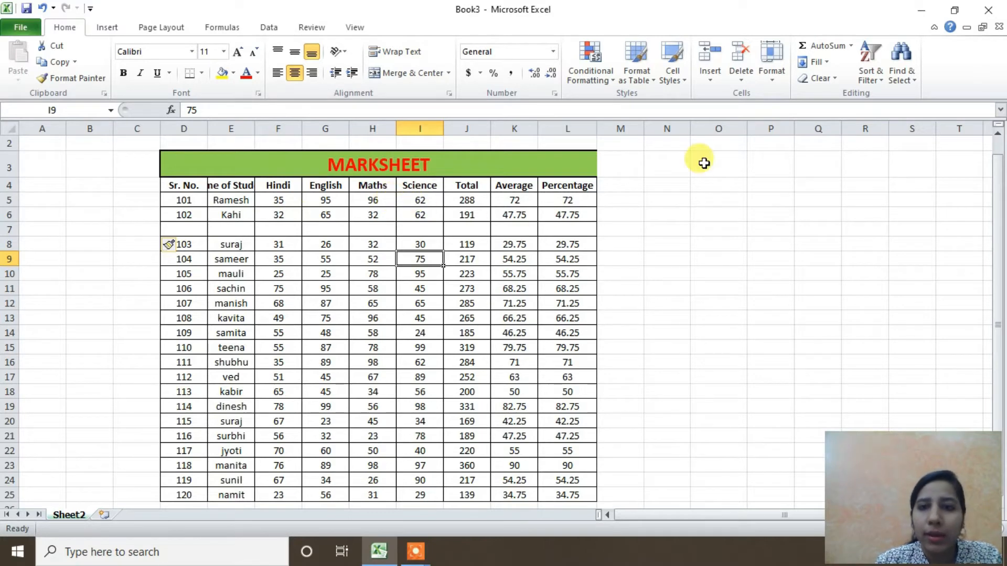
click(710, 83)
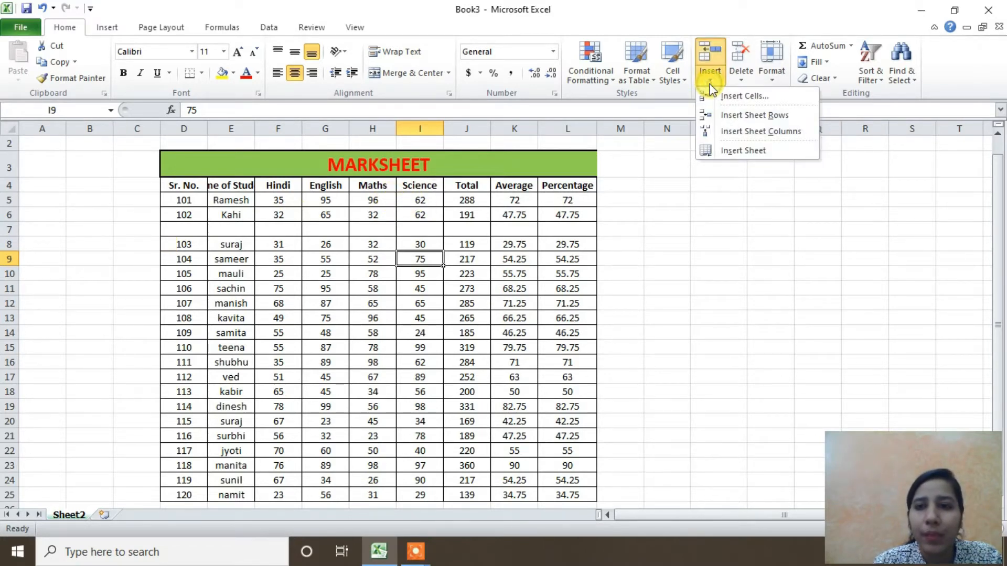
click(716, 131)
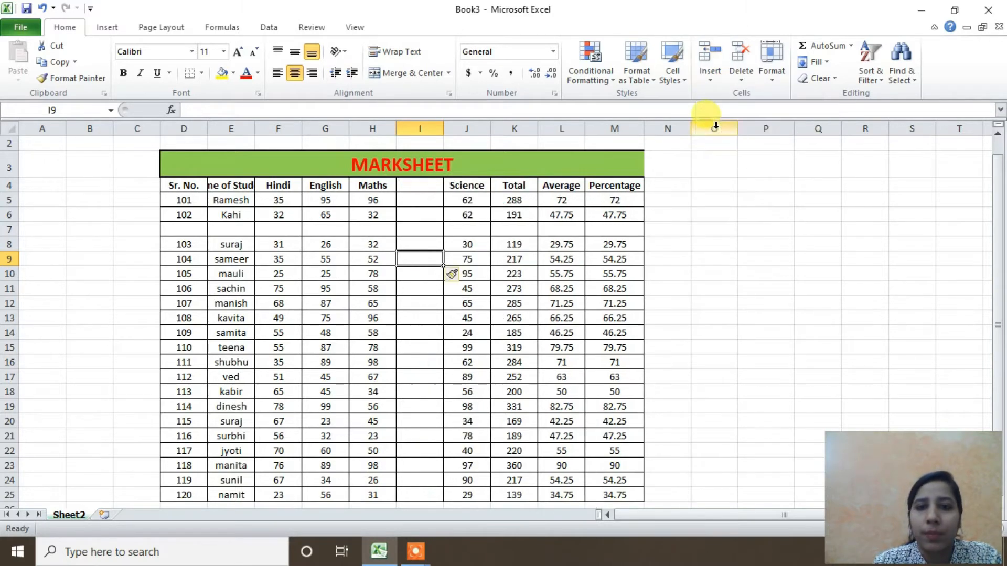
Step: Enter "social science" as the heading of the blank column in cell I4
click(401, 182)
double_click(418, 186)
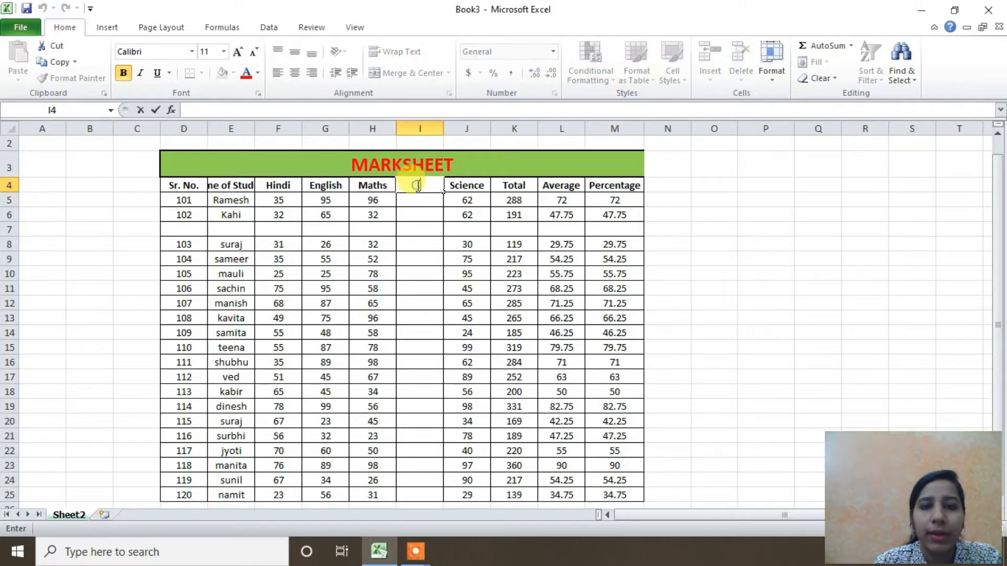
text(so)
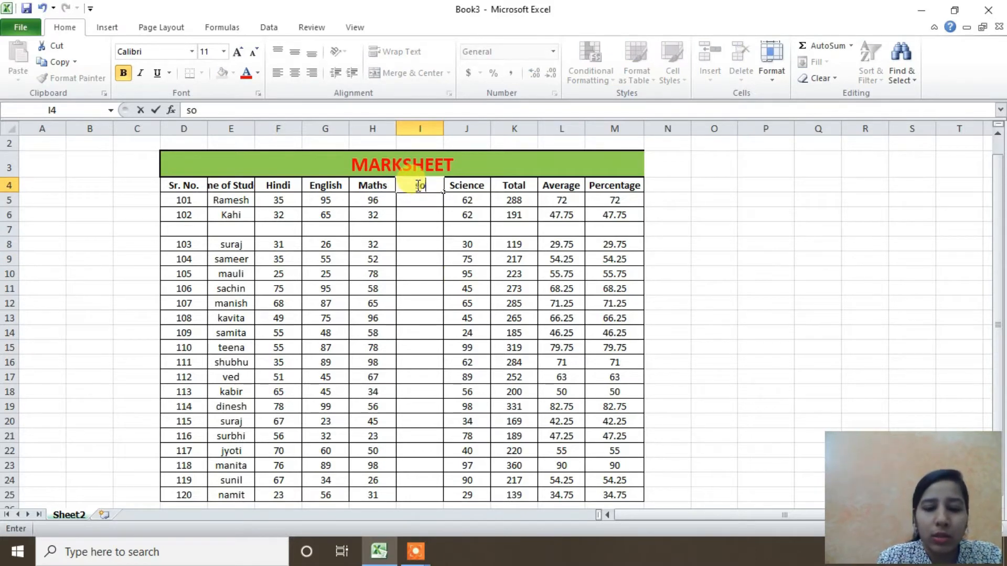
text(cial sci)
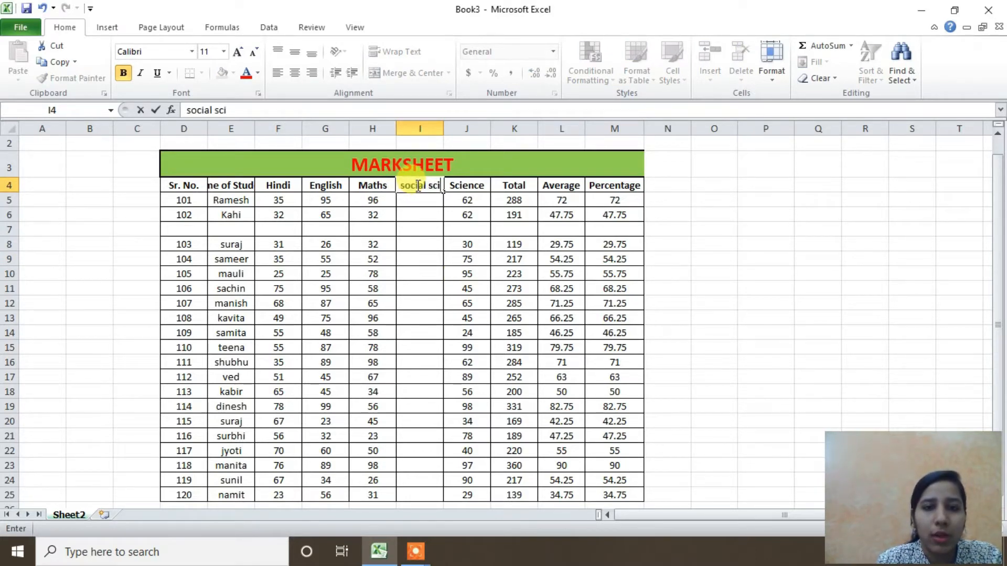
text(ence)
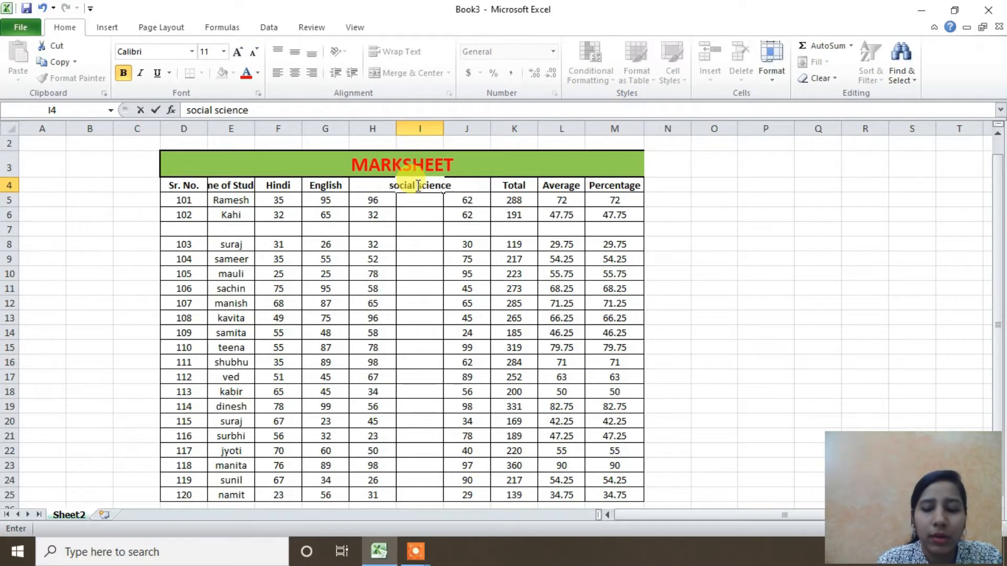
key(Return)
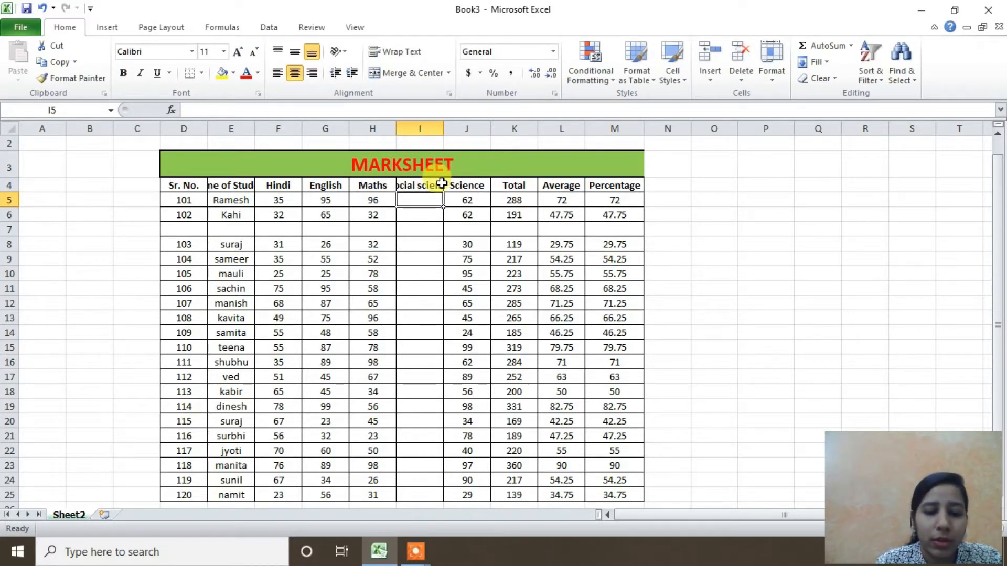
Step: Undo the social science heading and the insertion of its column
click(428, 187)
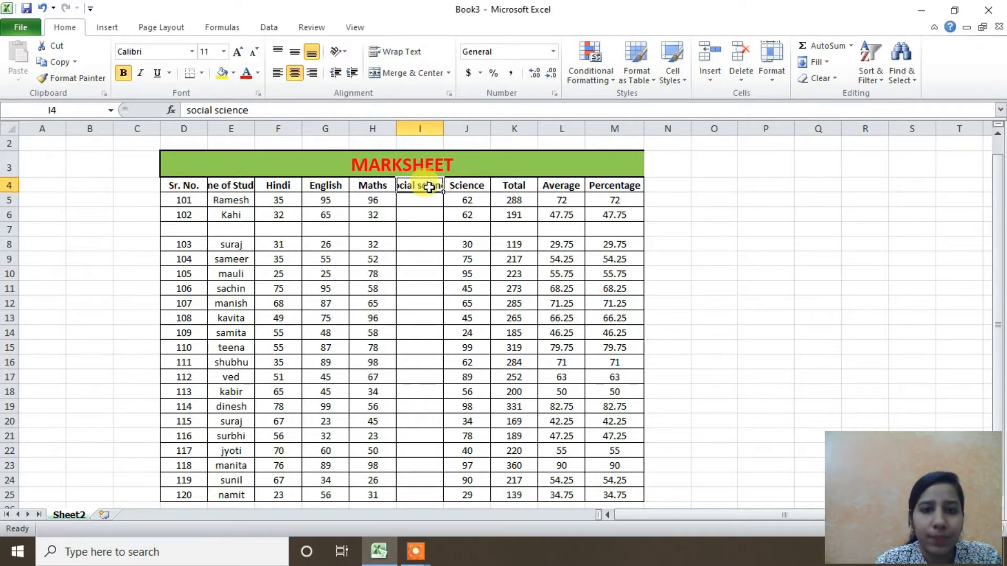
key(ctrl+z)
key(ctrl+z)
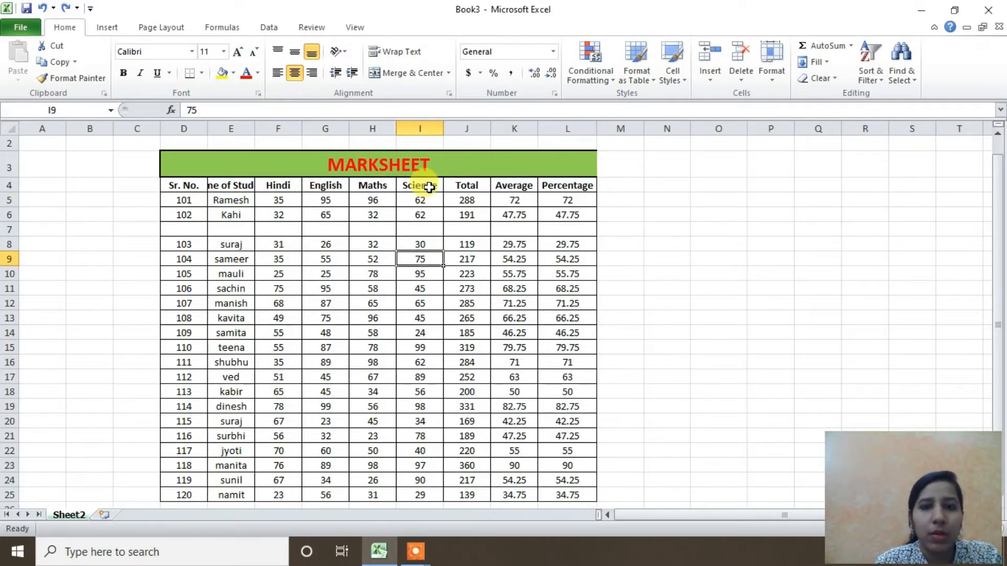
Step: Undo the column inserted before Sr. No. and the blank row inserted above Sr. No. 103
click(709, 84)
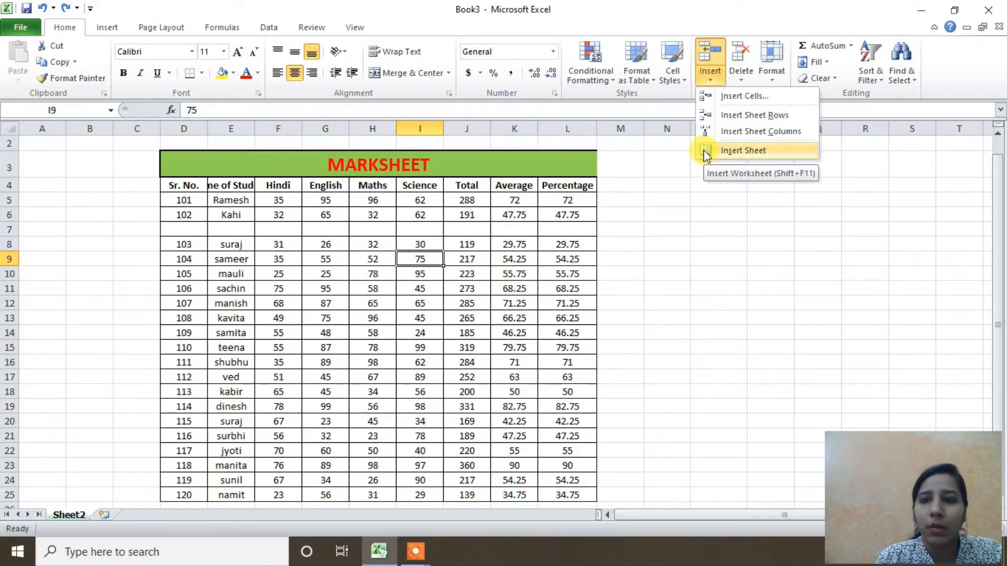
click(775, 224)
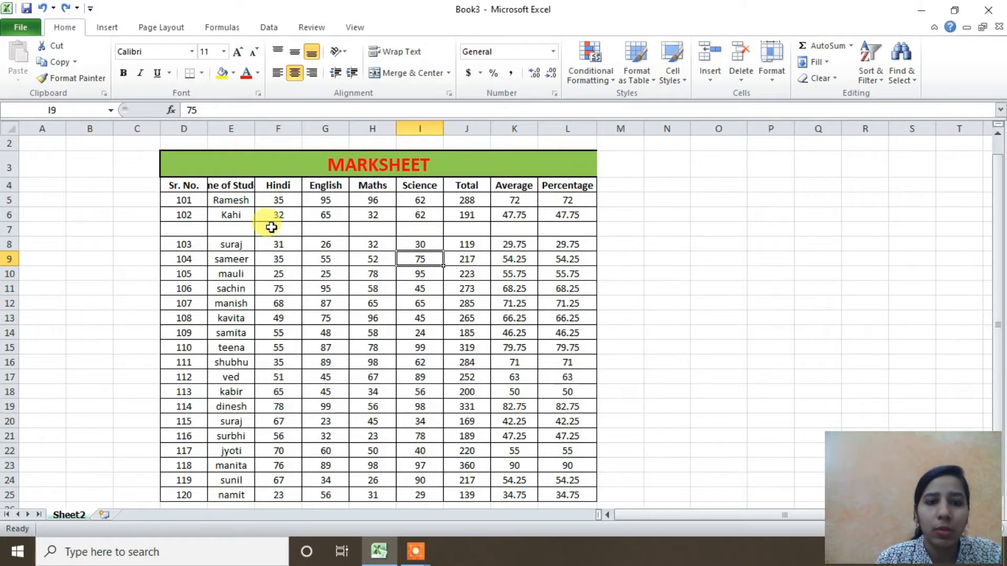
click(132, 233)
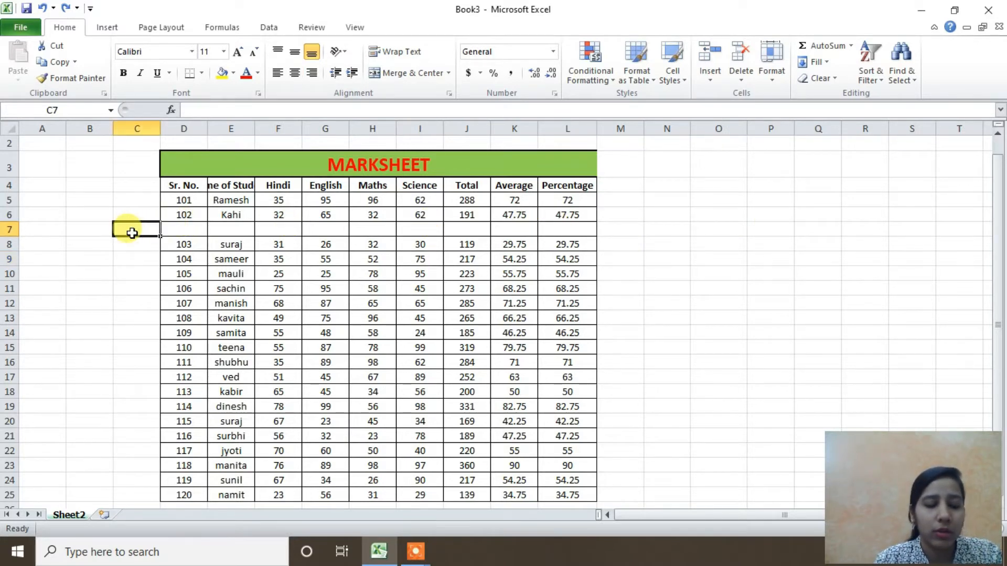
key(ctrl+z)
key(ctrl+z)
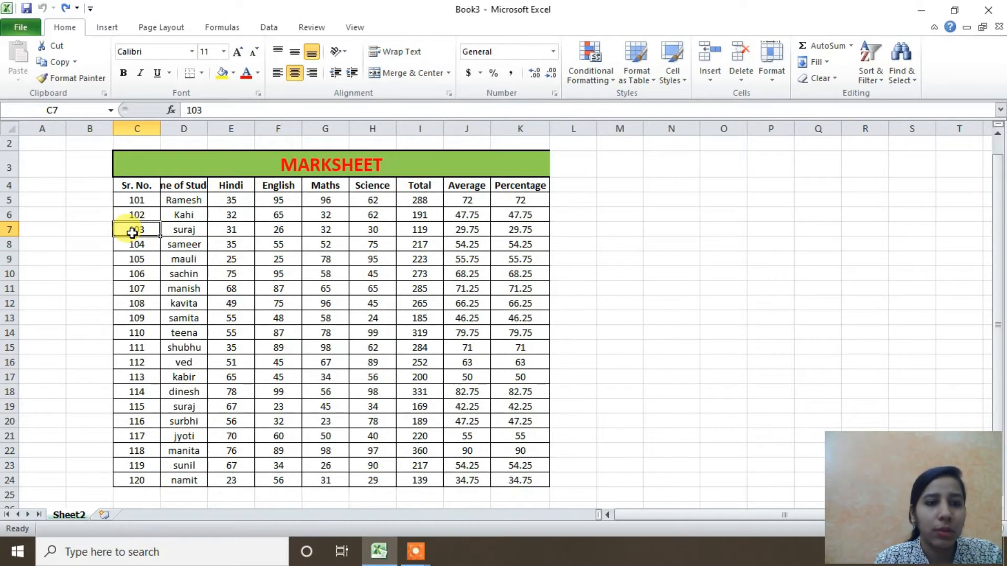
Step: Insert a new worksheet before Sheet2 with the Insert Sheet option
click(706, 226)
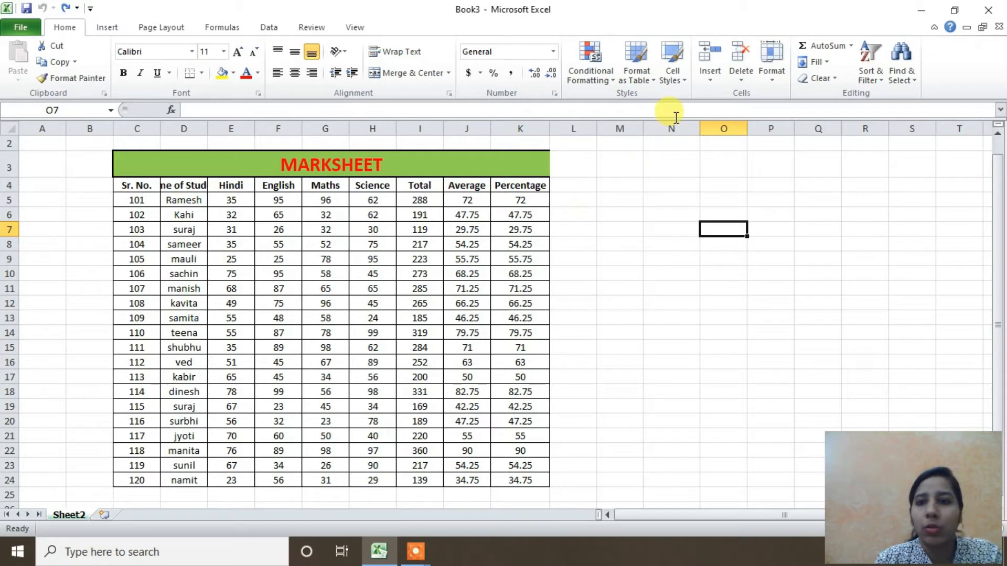
click(710, 79)
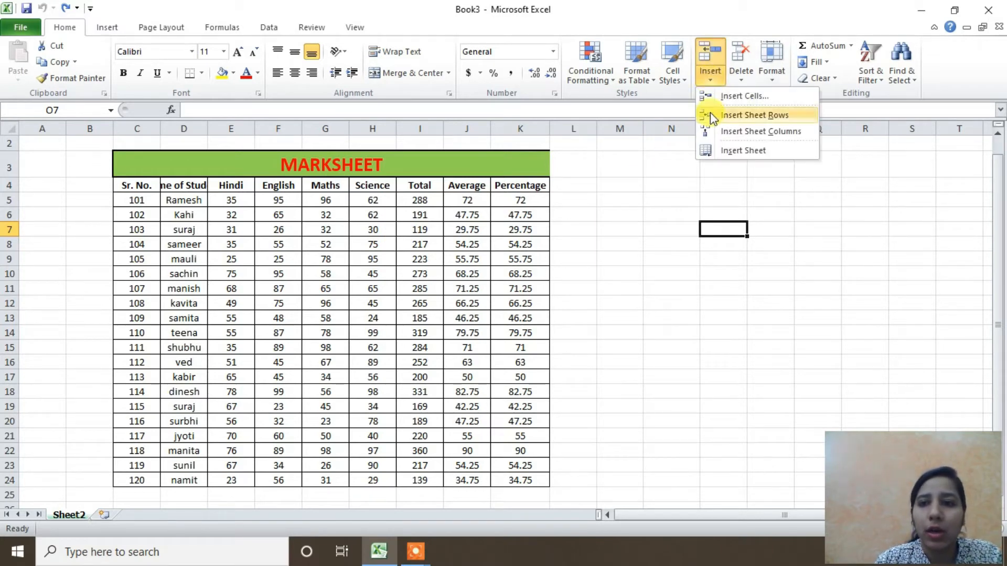
click(647, 160)
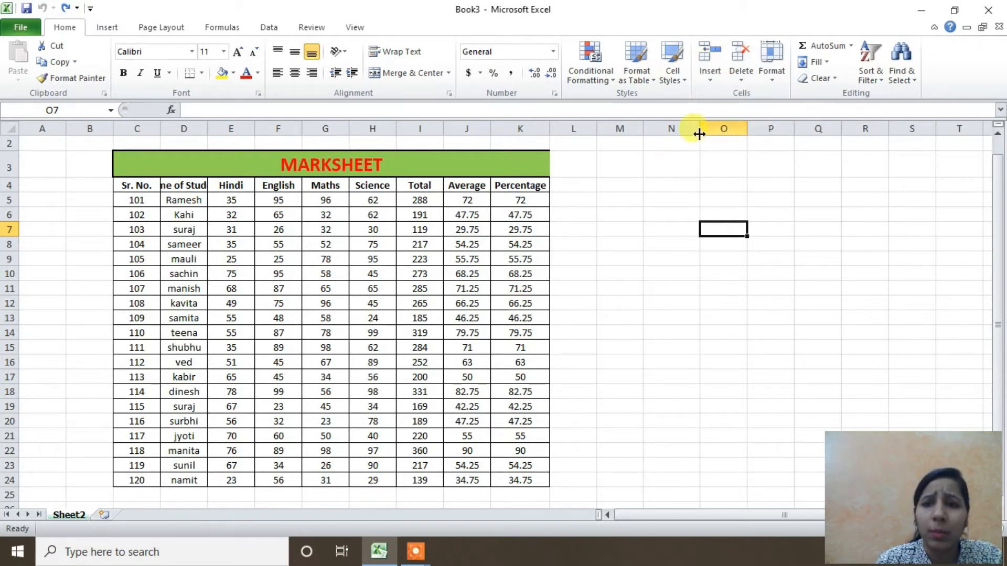
click(712, 81)
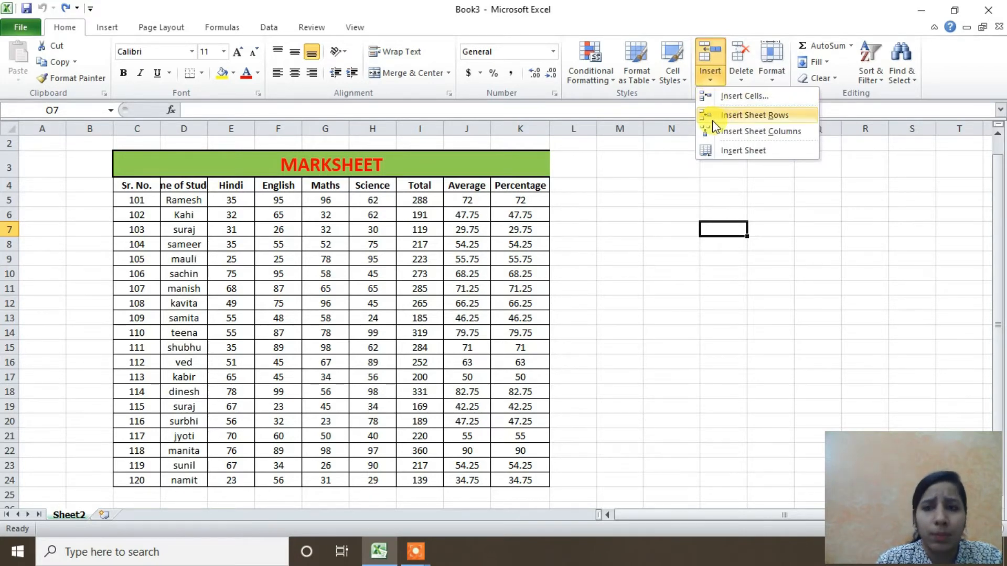
click(712, 156)
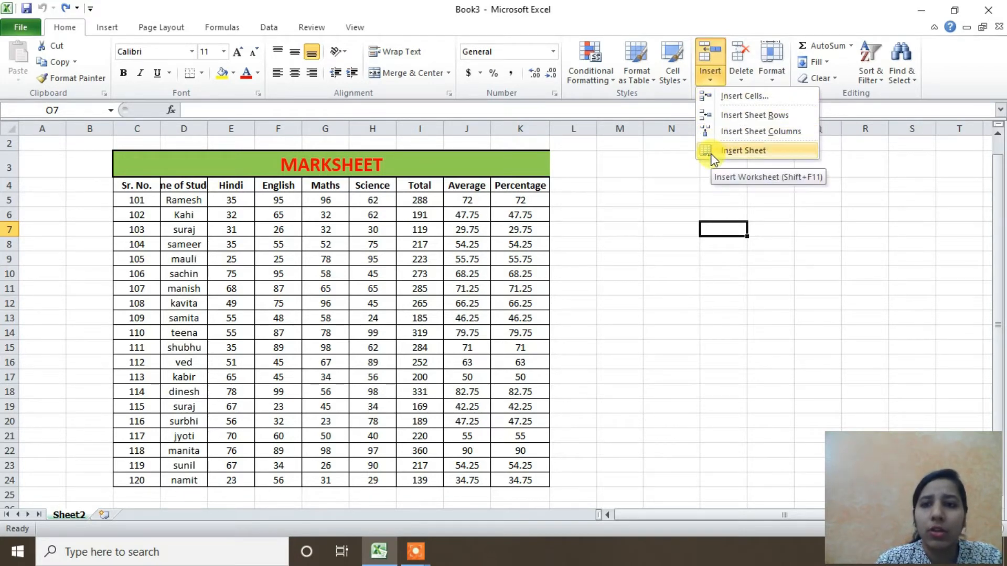
click(712, 155)
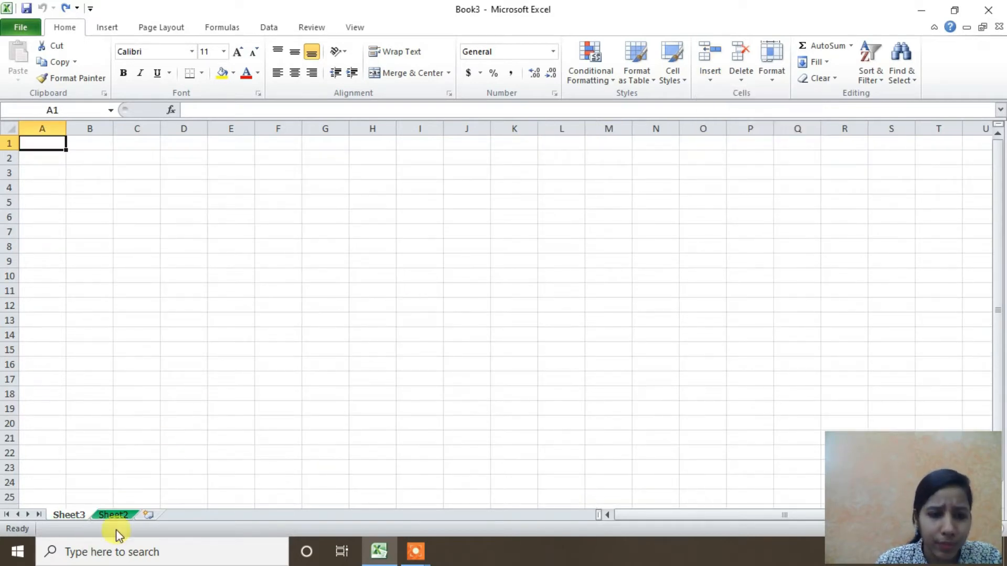
Step: Return to the marksheet on Sheet2 and add another new worksheet after it
click(115, 515)
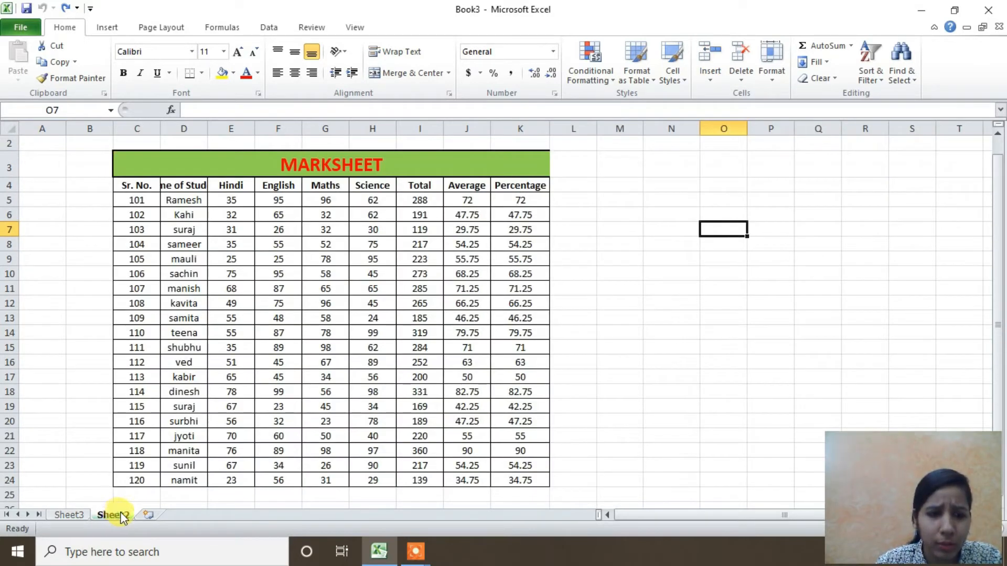
click(74, 516)
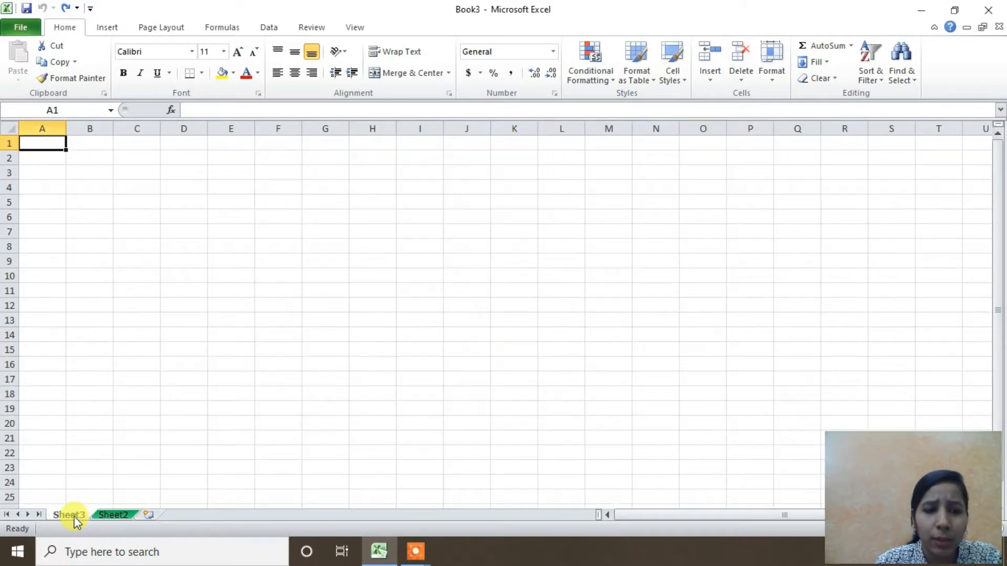
click(102, 515)
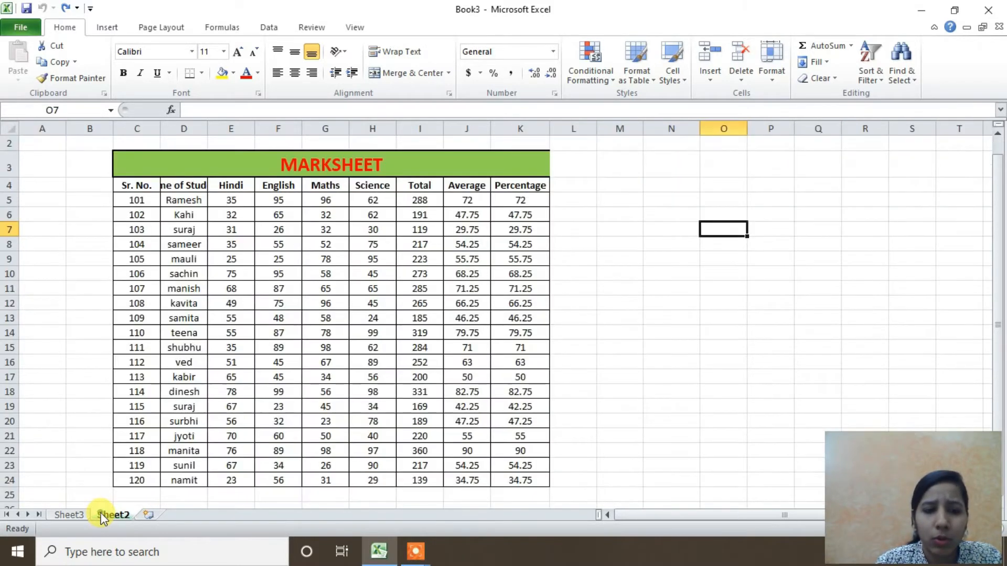
click(145, 515)
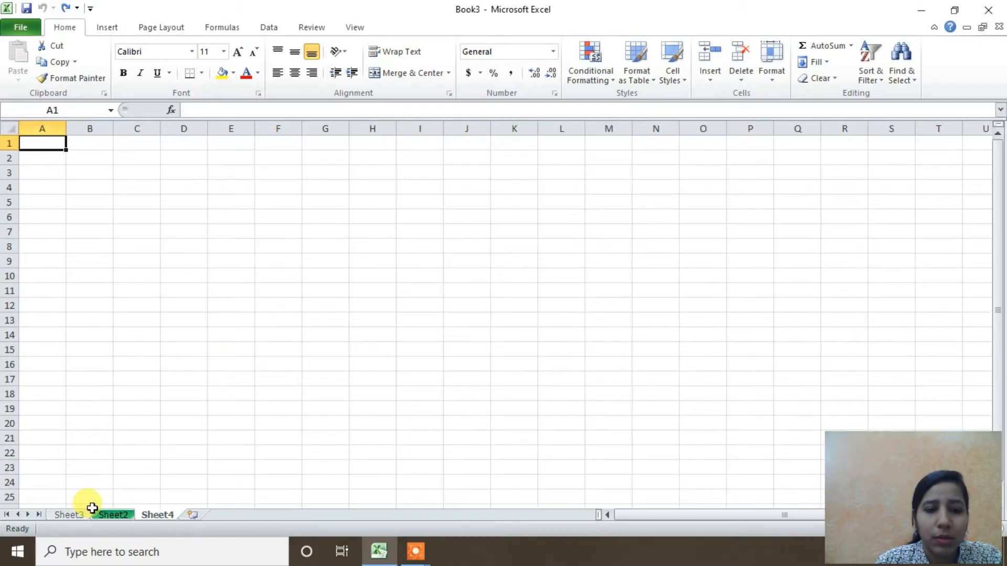
Step: Examine Sheet3, Sheet2 and Sheet4 to compare where each new worksheet was placed relative to the marksheet
click(70, 515)
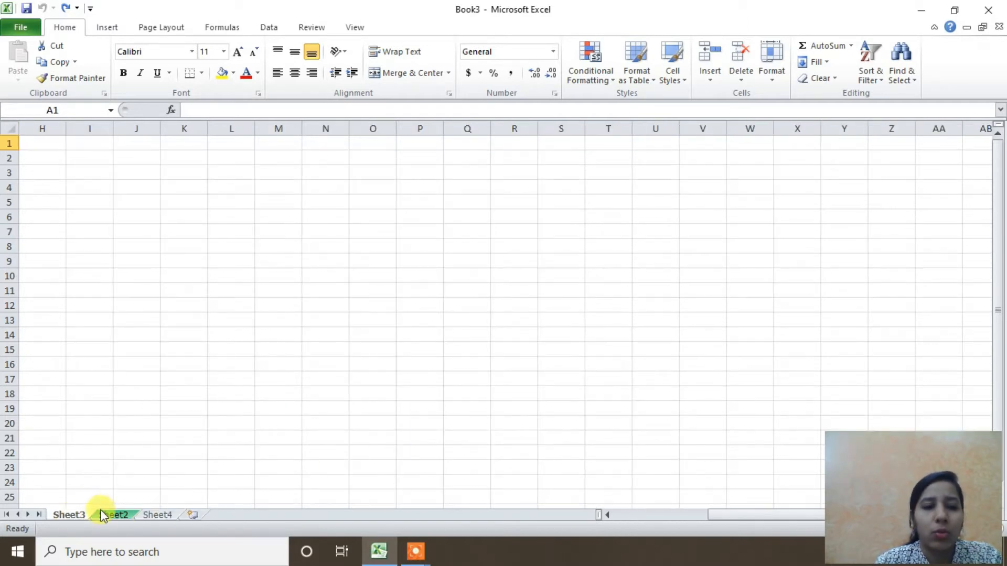
click(108, 512)
click(61, 515)
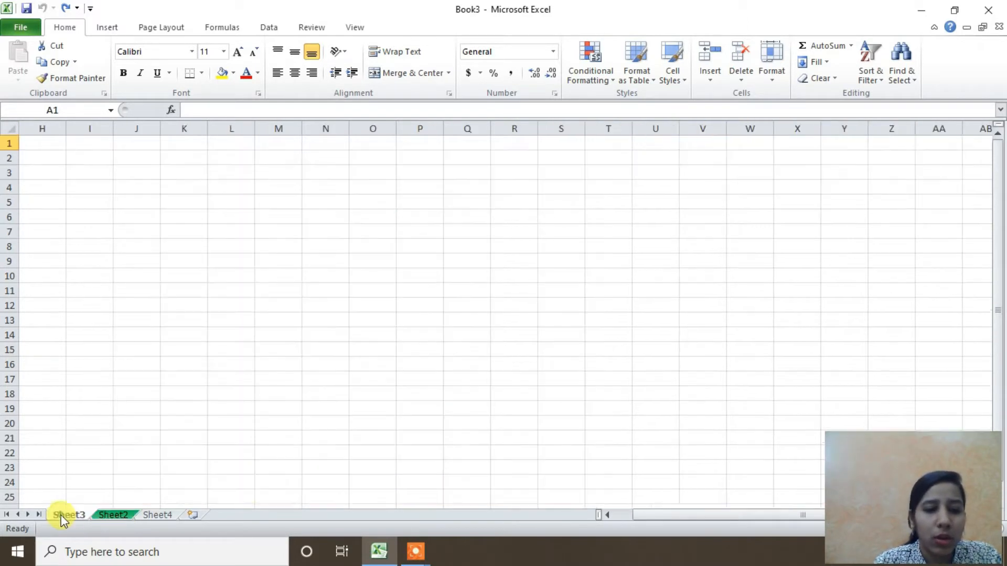
click(123, 515)
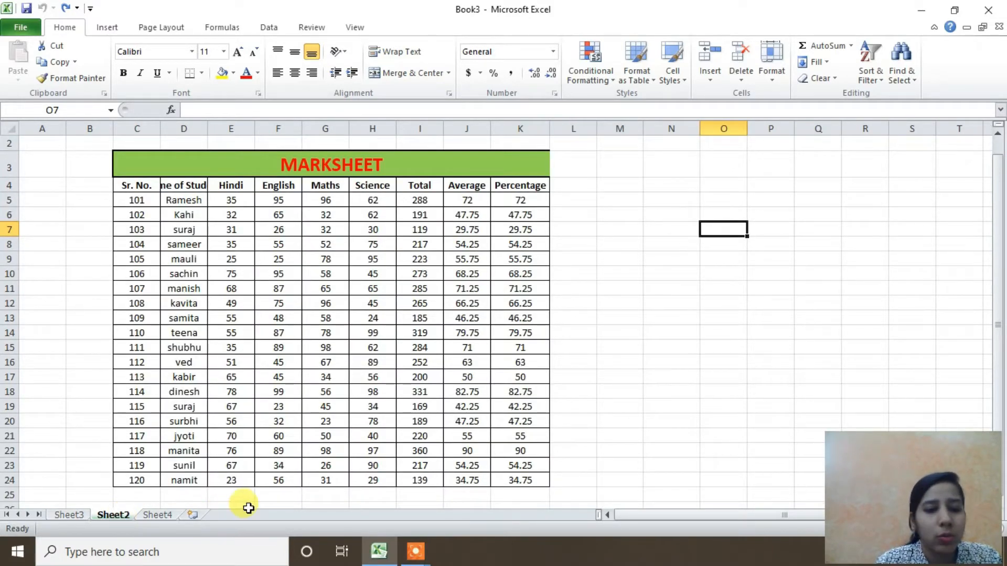
click(681, 374)
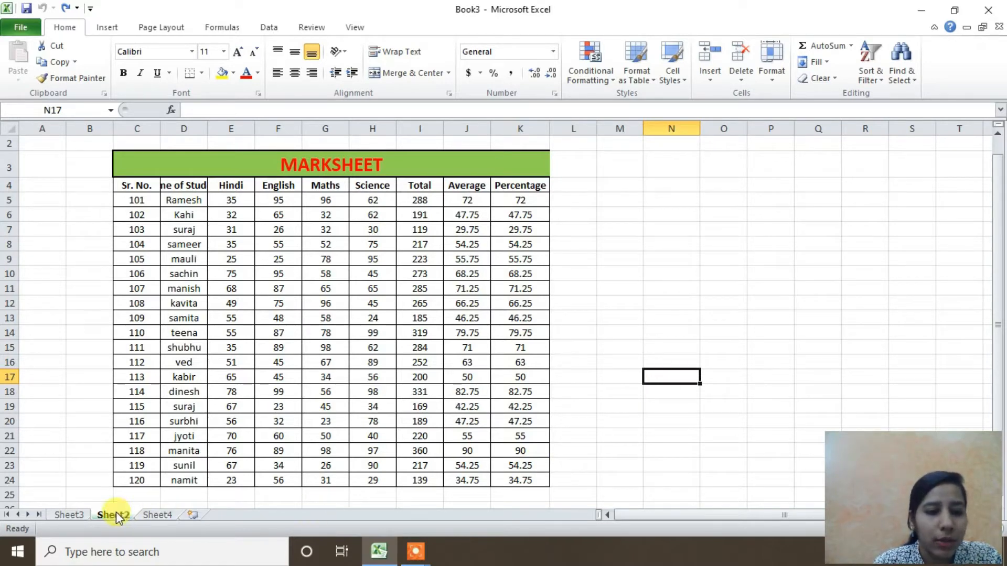
click(157, 515)
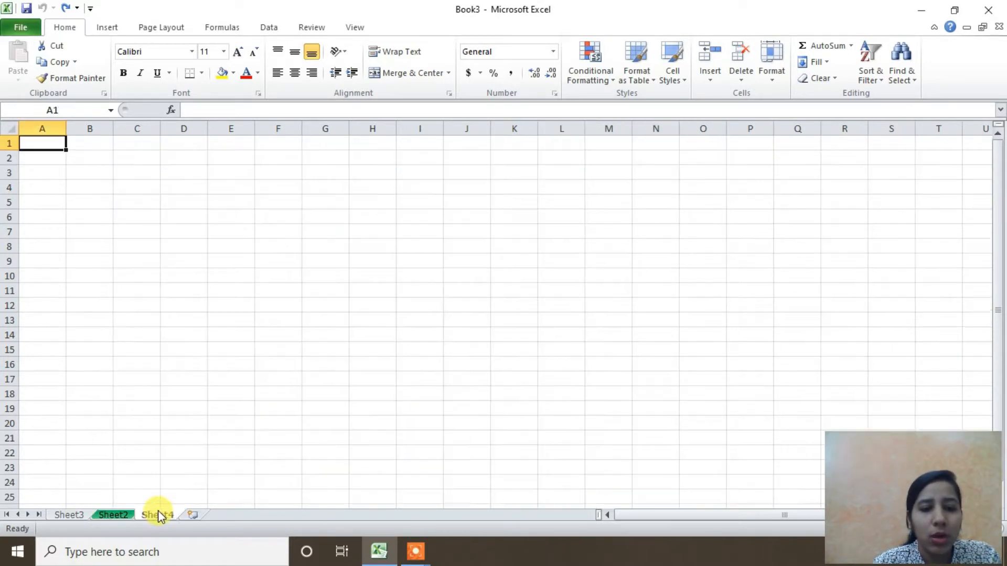
click(107, 515)
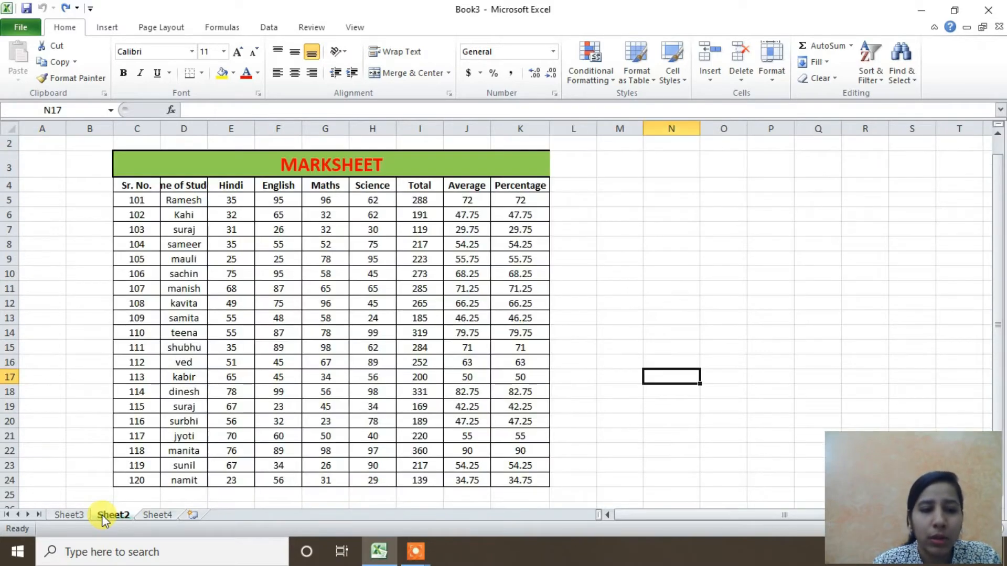
click(64, 513)
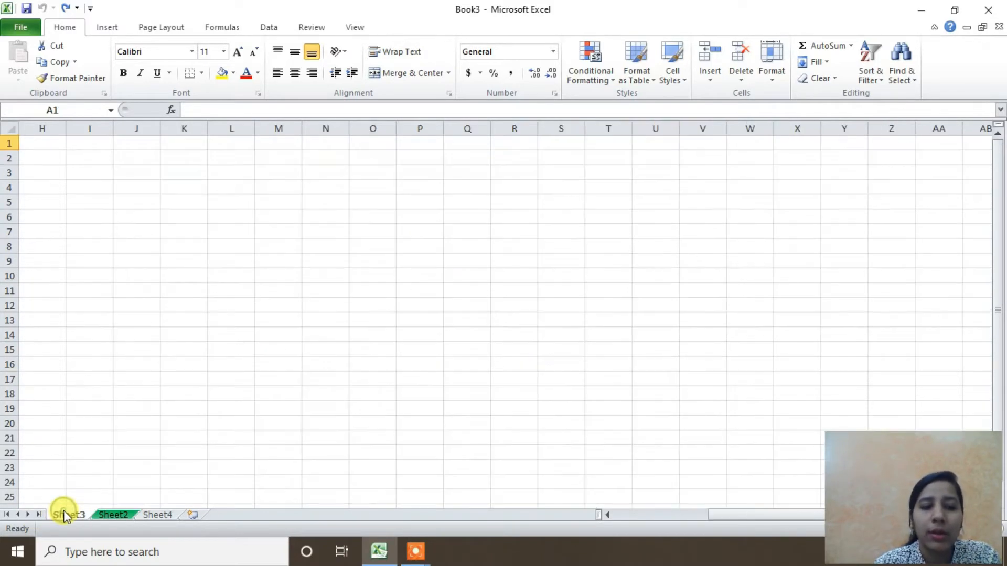
click(117, 516)
click(157, 515)
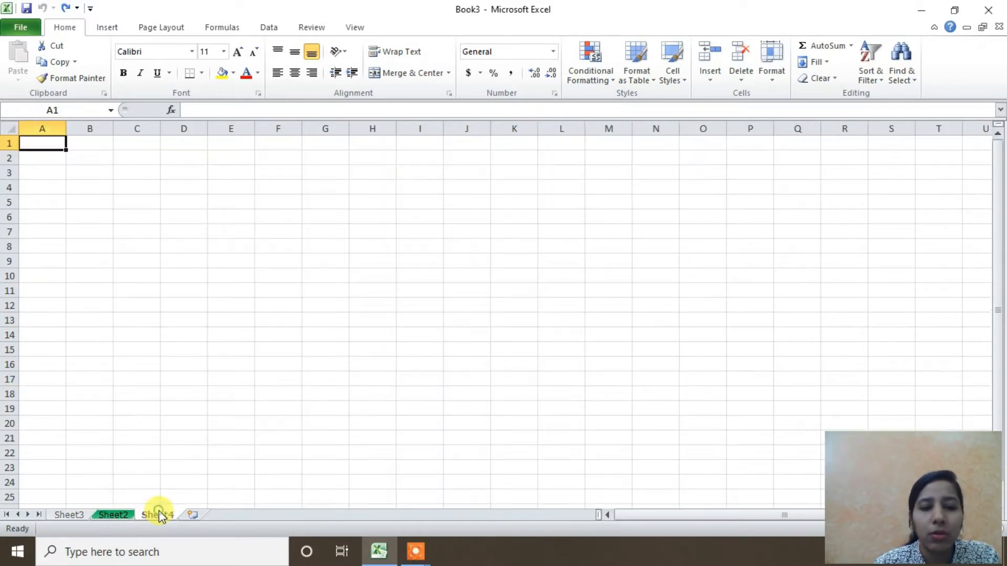
click(115, 515)
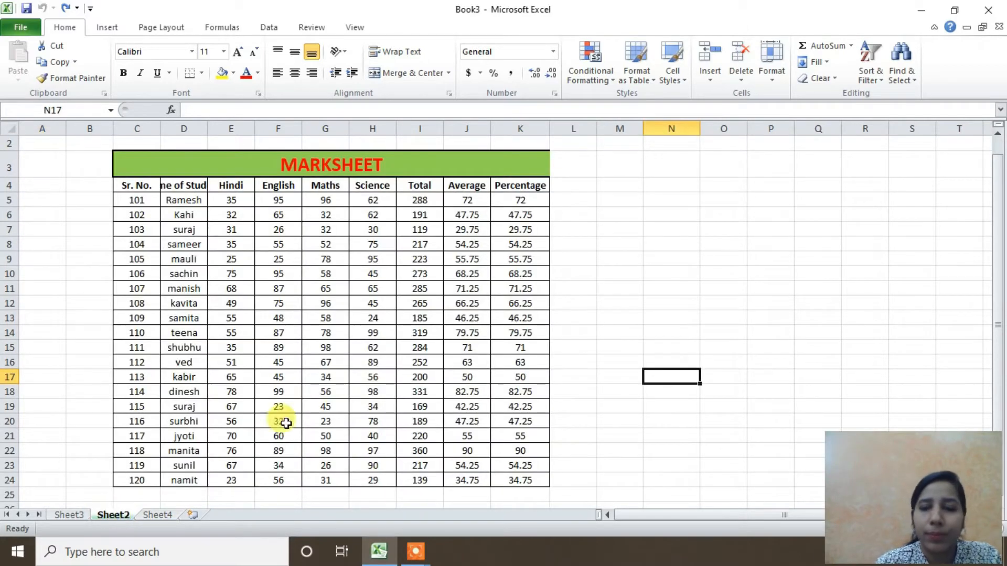
click(711, 77)
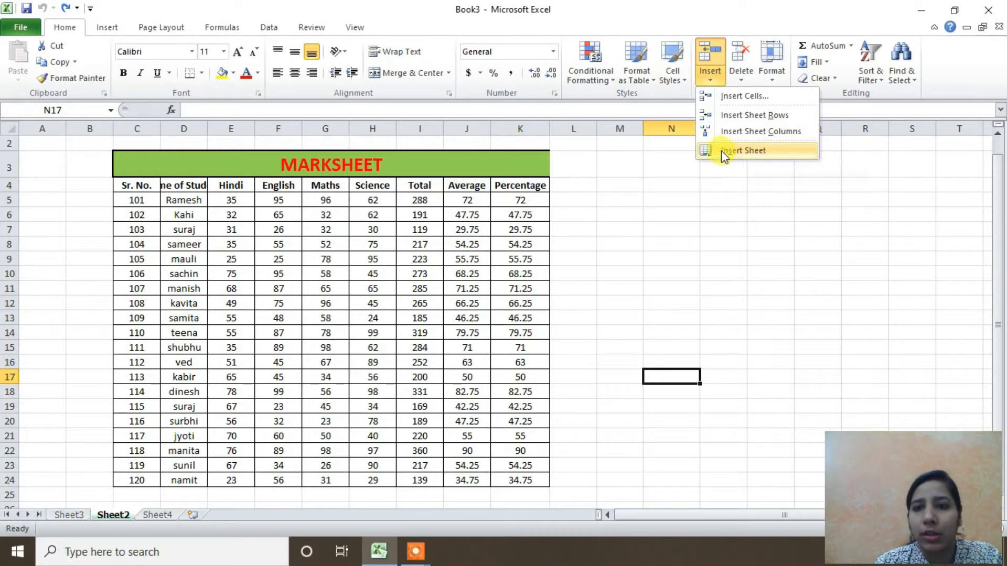
click(710, 167)
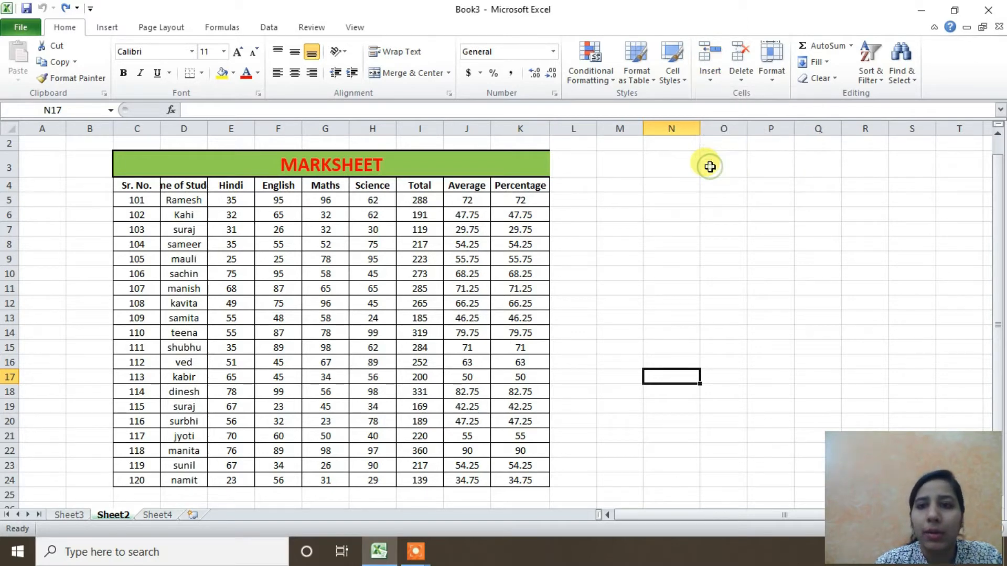
click(742, 77)
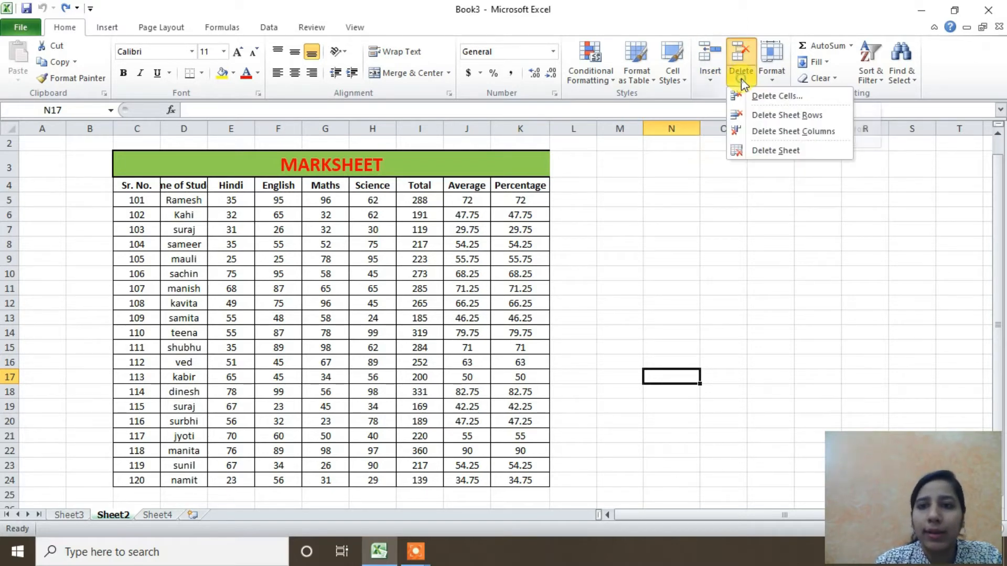
click(525, 245)
Step: Delete the Percentage cell of Sr. No. 104 with Shift cells up, and undo the deletion
click(524, 242)
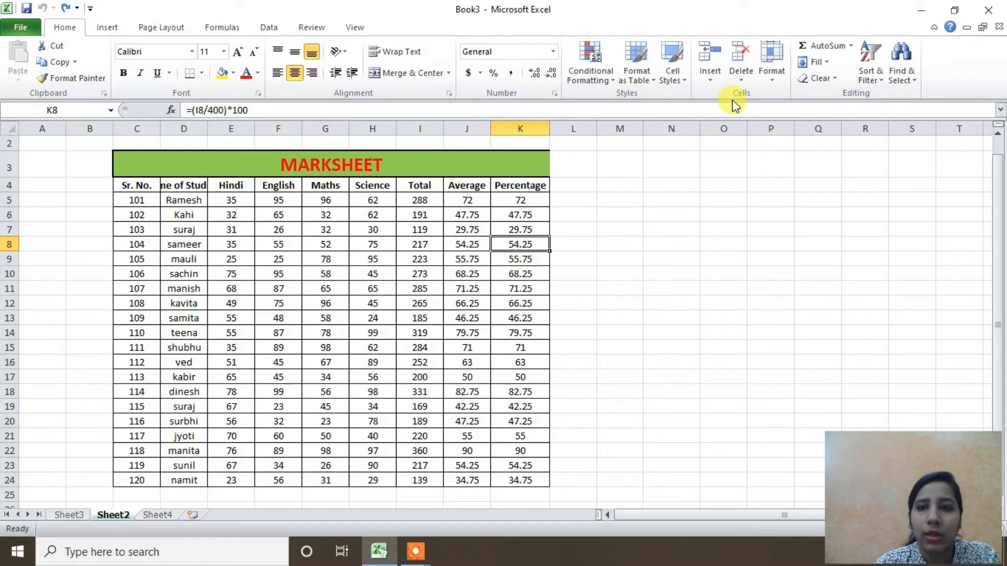
click(744, 82)
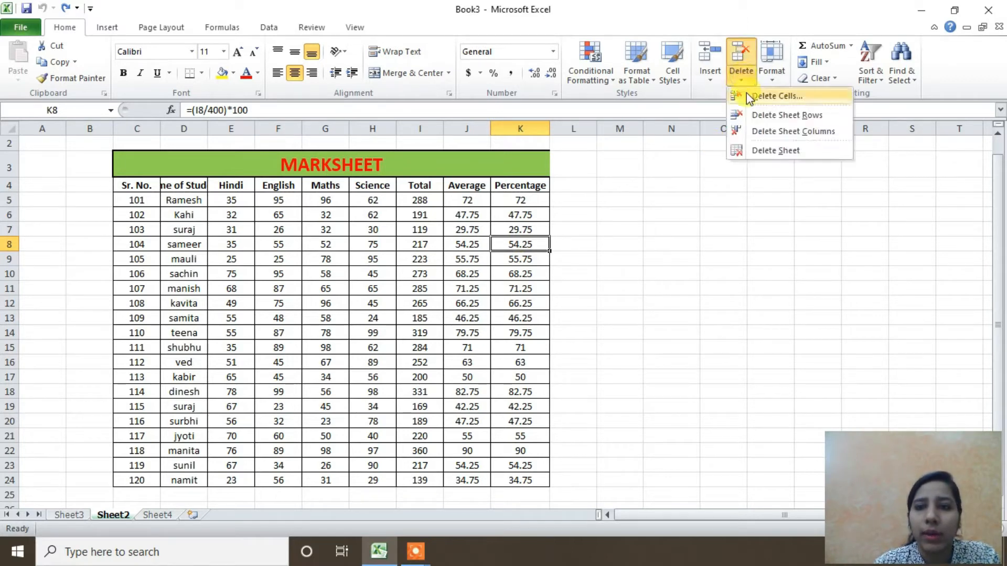
click(747, 95)
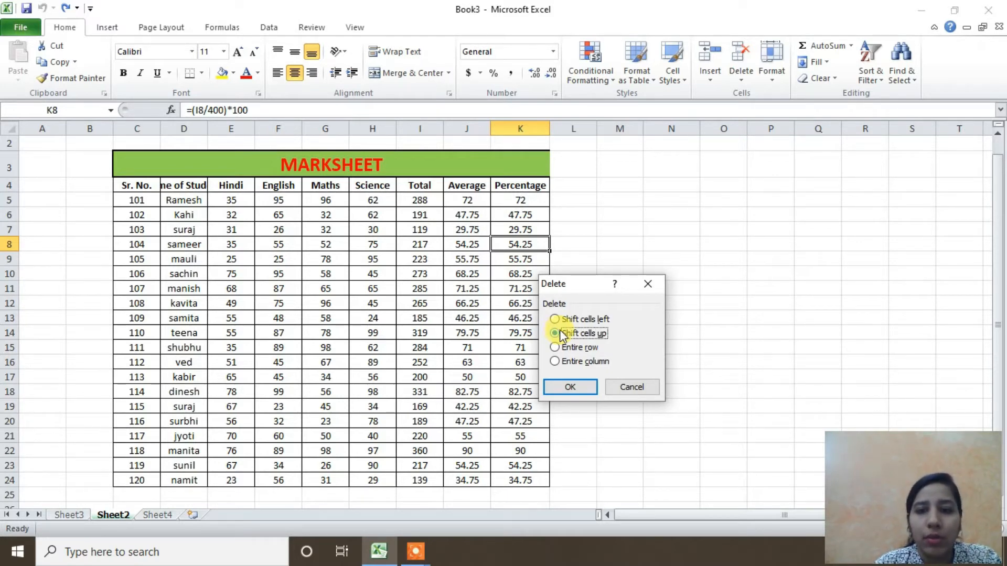
click(562, 389)
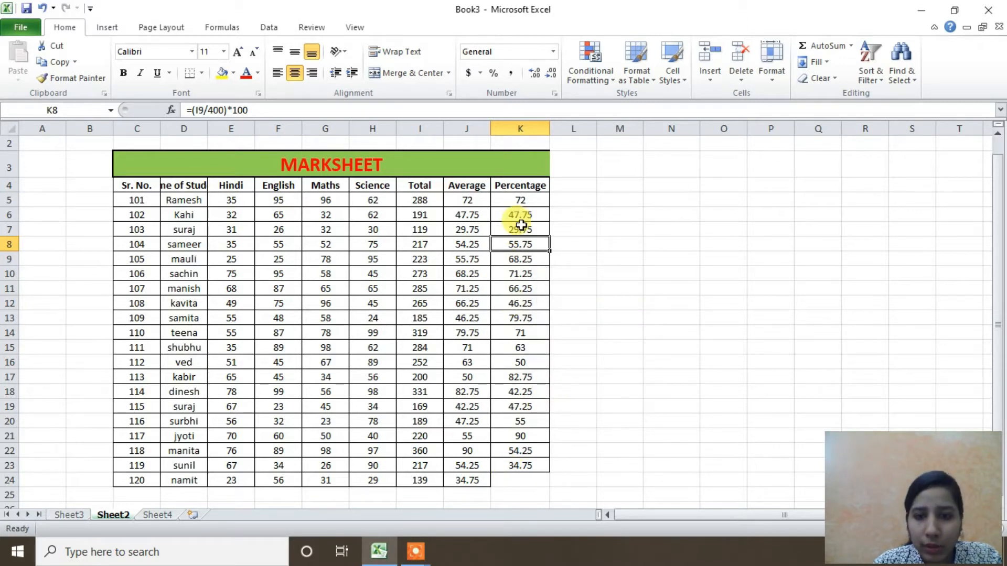
key(ctrl+z)
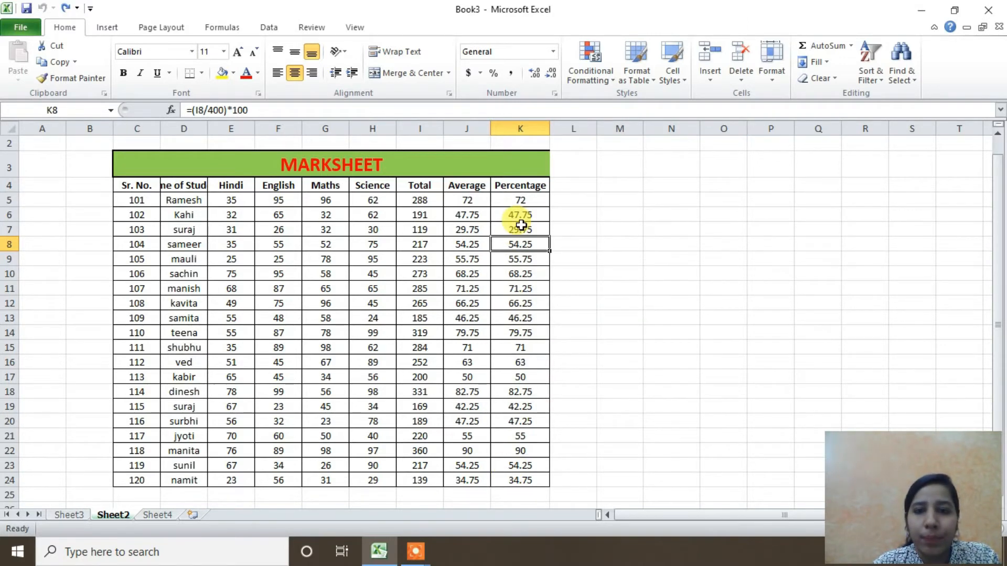
Step: Delete the Percentage cell of Sr. No. 104 with the Shift cells left option
click(744, 84)
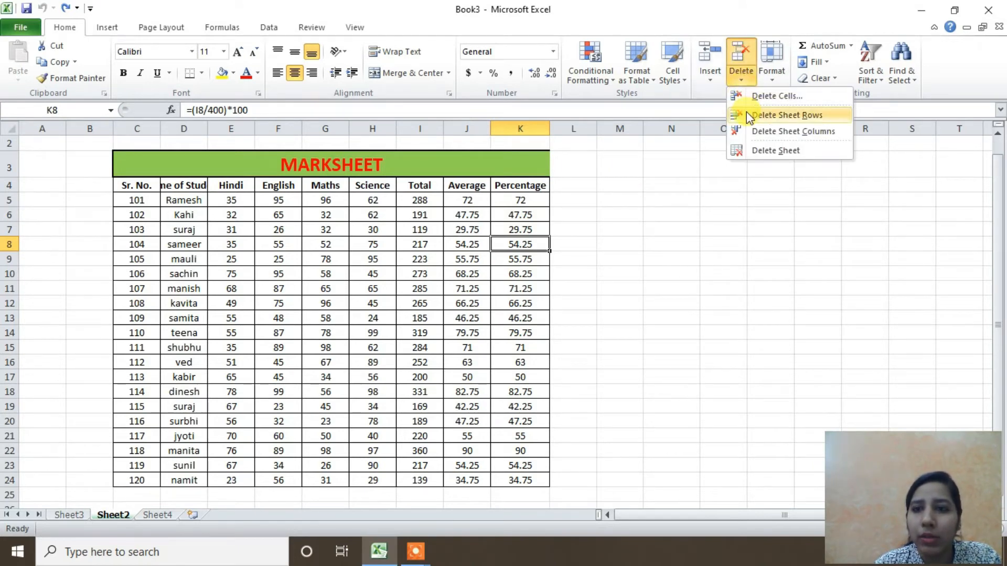
click(760, 97)
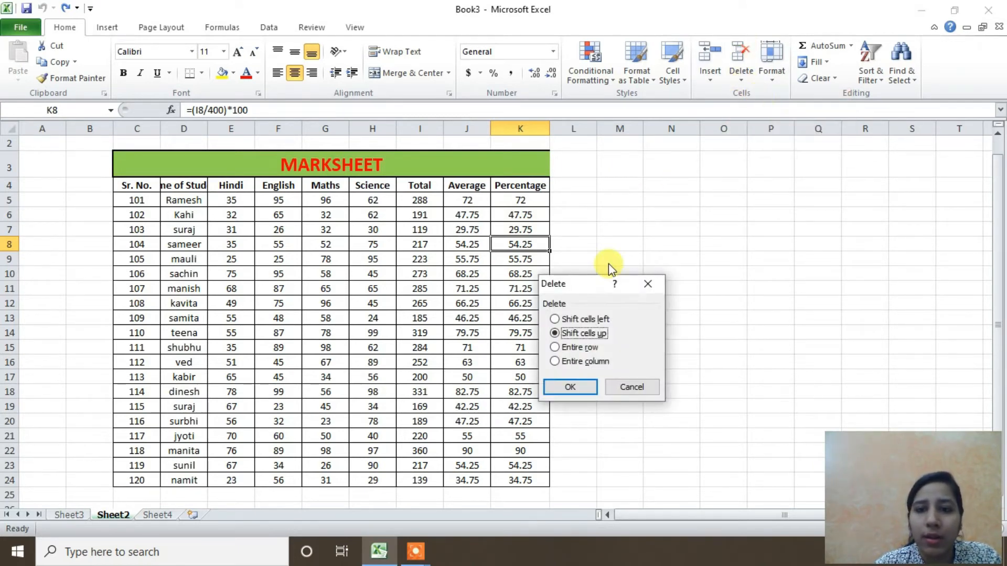
click(552, 319)
key(Return)
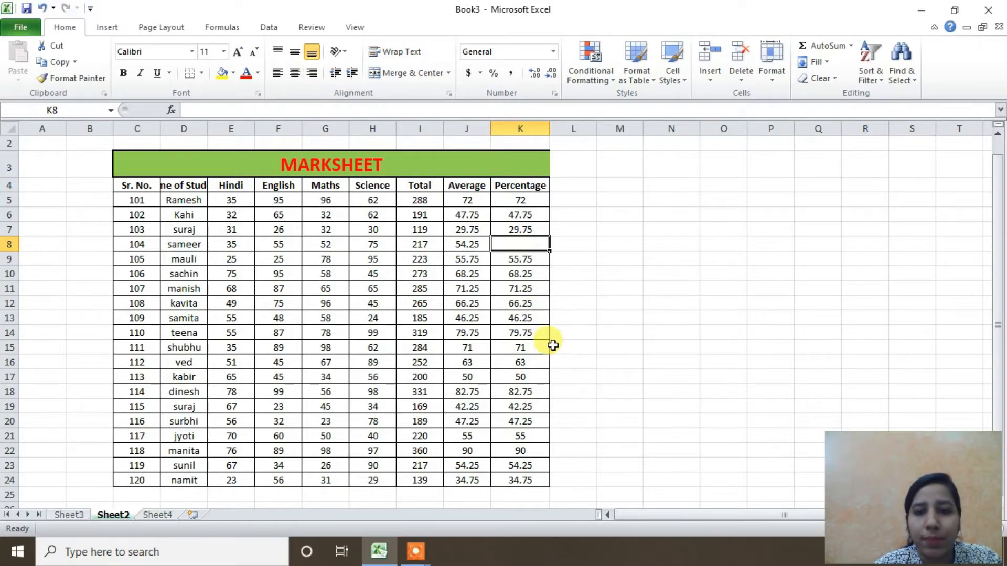
Step: Enter 45 in cell L8 beside the marksheet and 4587 in the empty Percentage cell K8
double_click(561, 243)
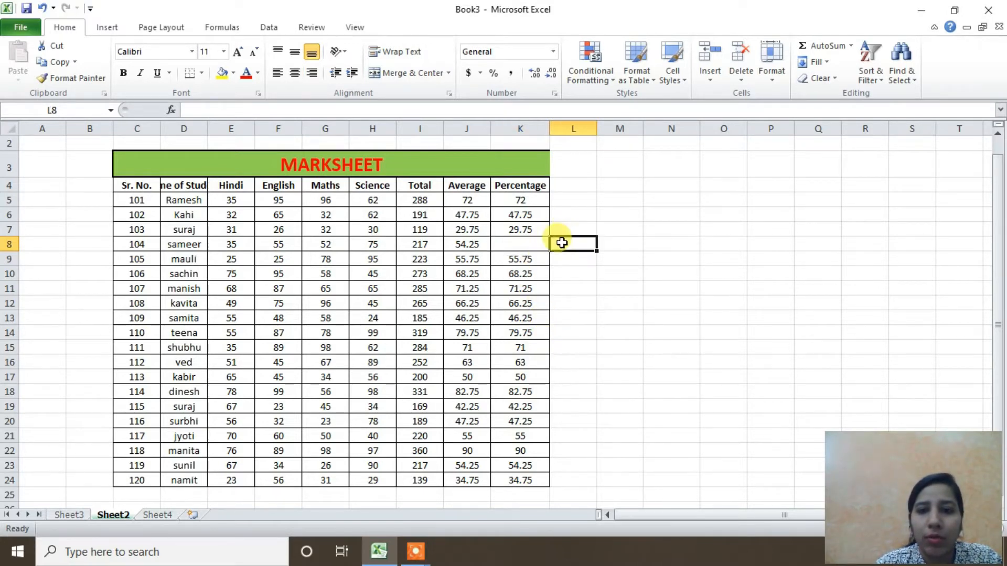
text(45)
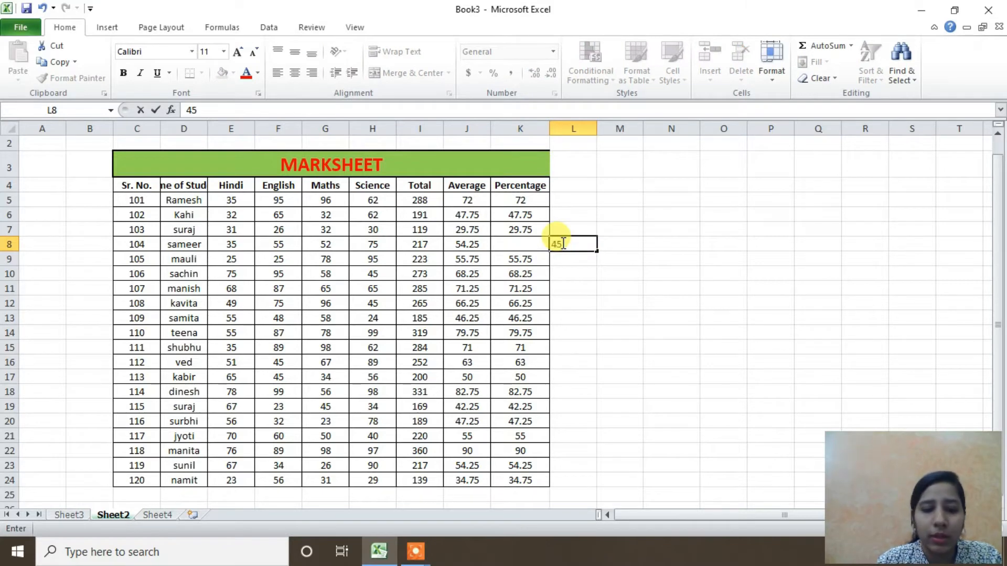
key(Tab)
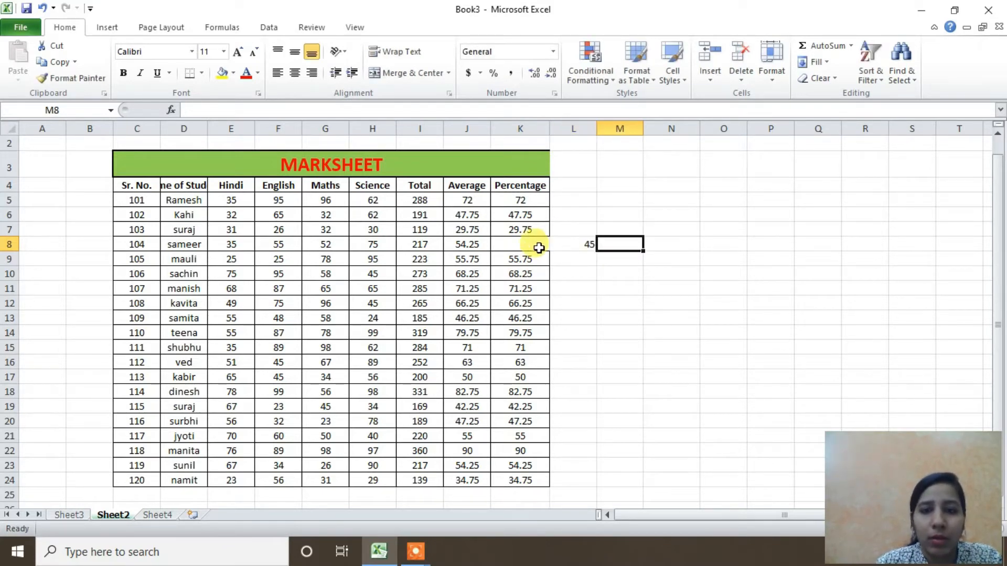
double_click(538, 243)
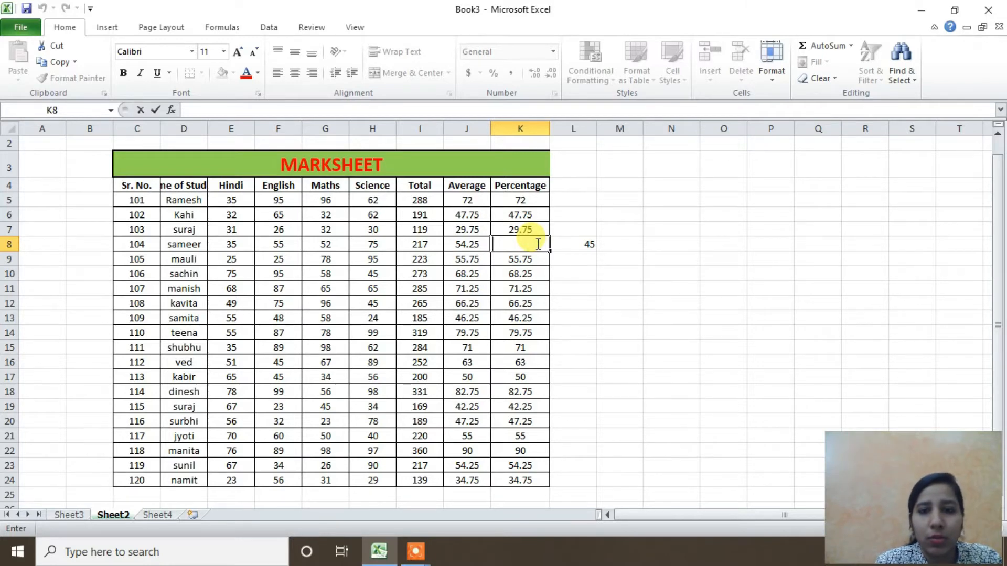
text(45)
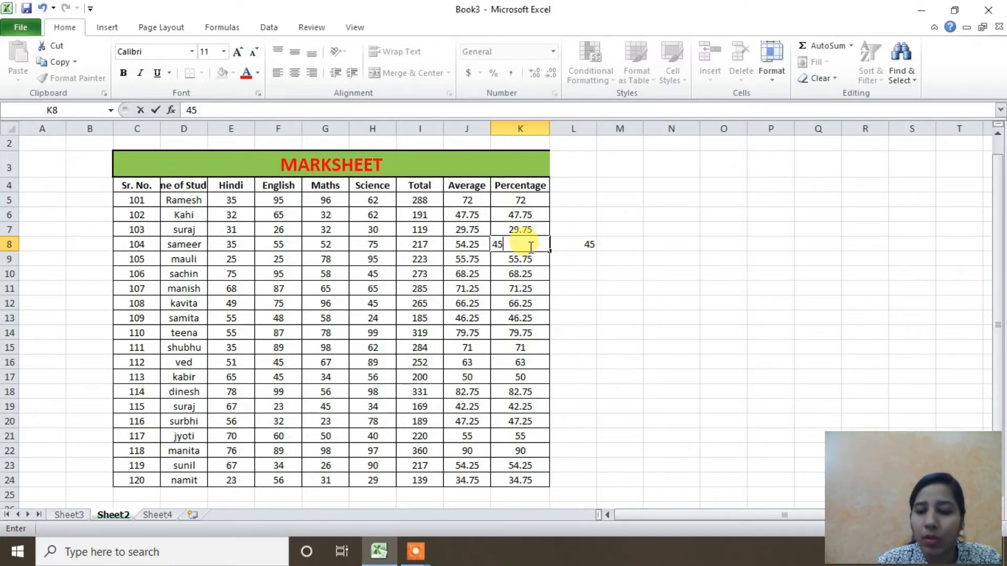
text(87)
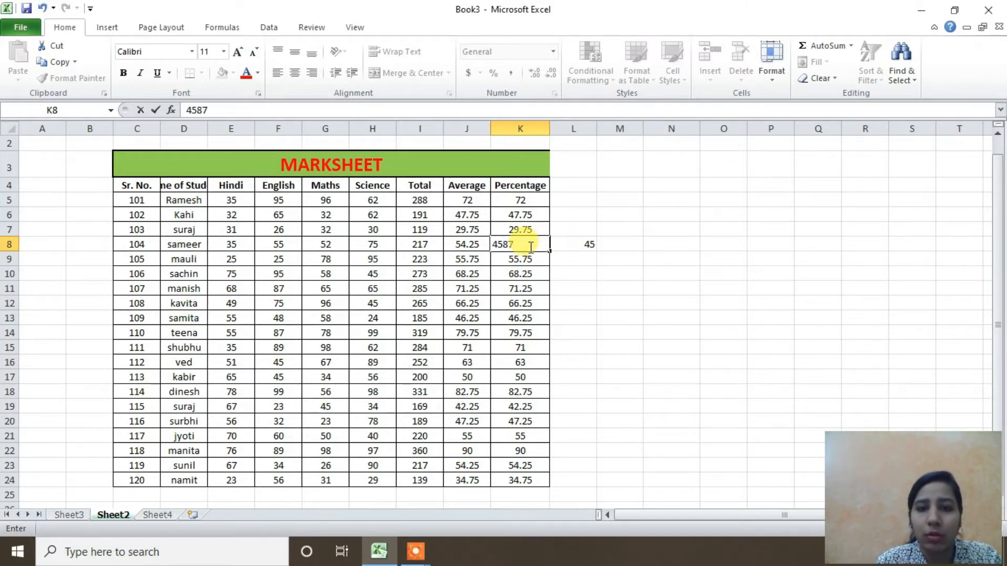
click(600, 275)
Step: Delete cell K8 containing 4587 with Shift cells left, and check cells K8 and L8
click(529, 250)
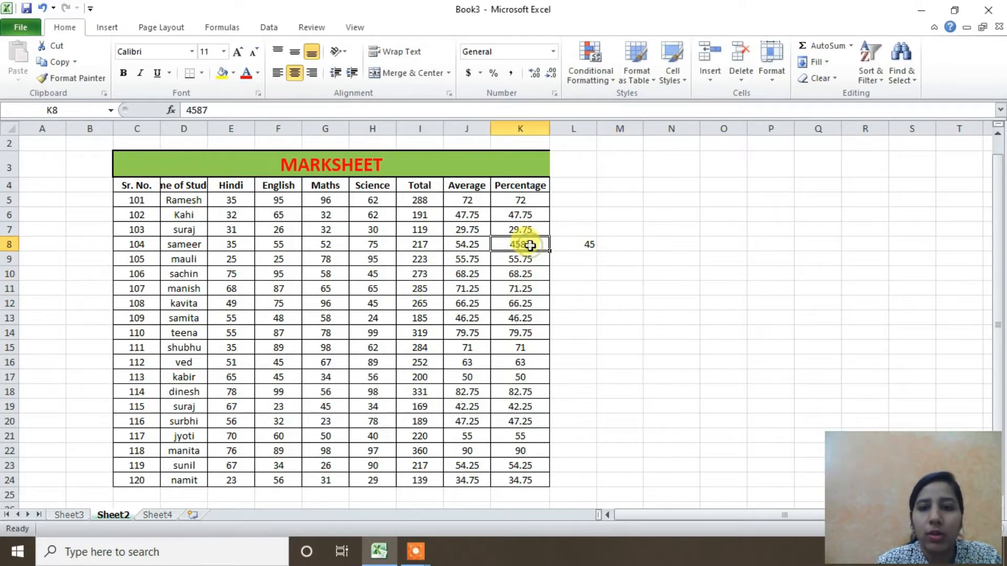
click(742, 82)
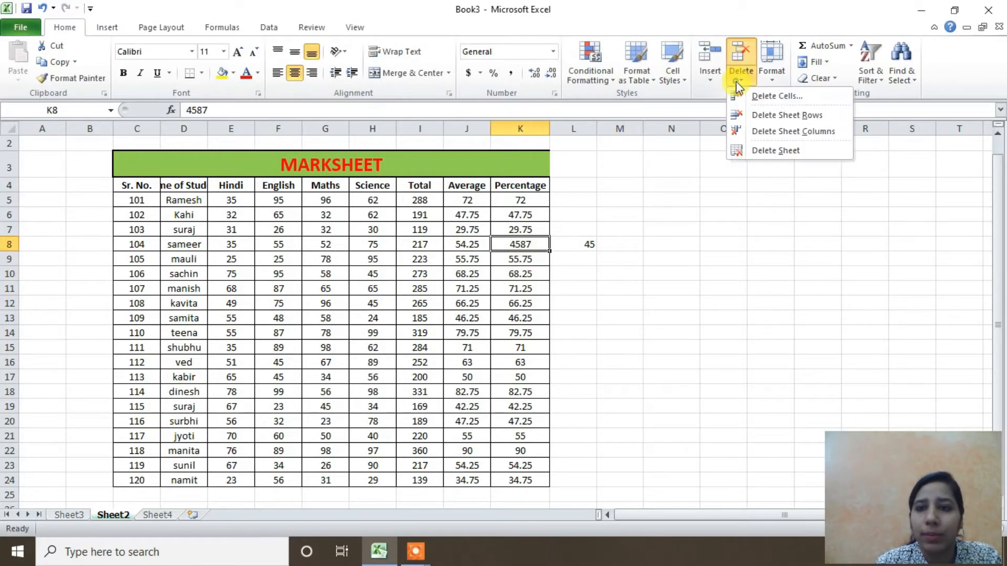
click(764, 95)
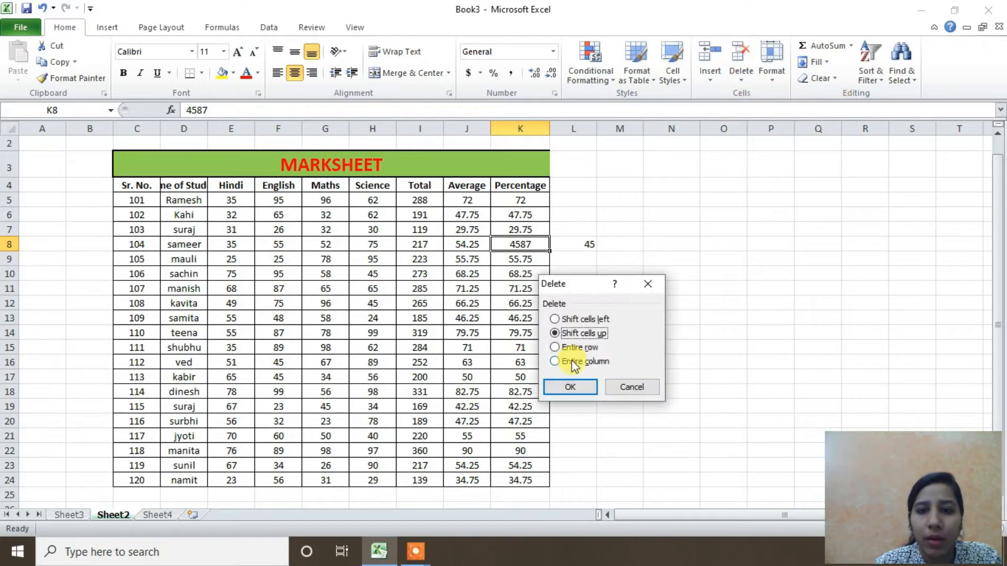
click(568, 318)
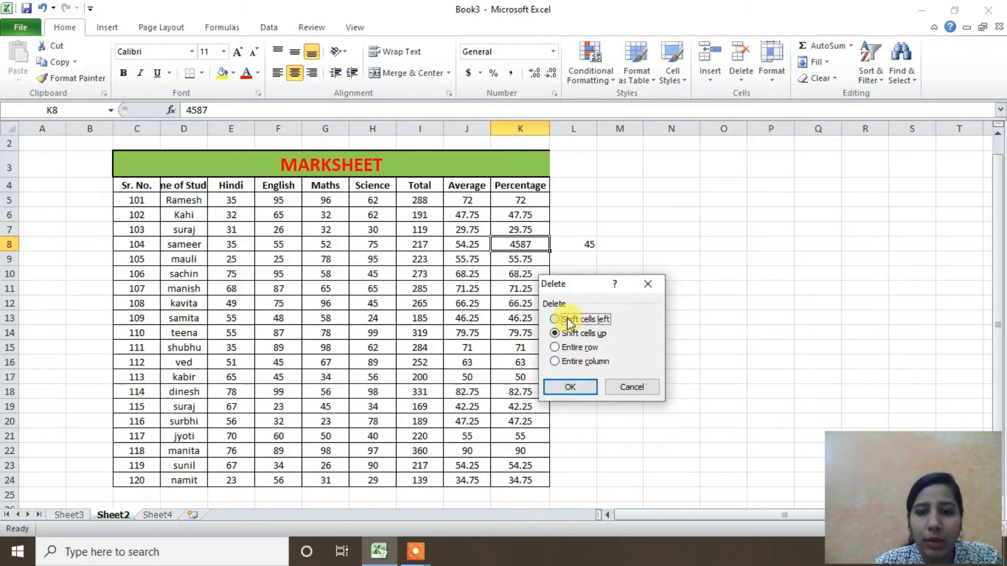
click(573, 387)
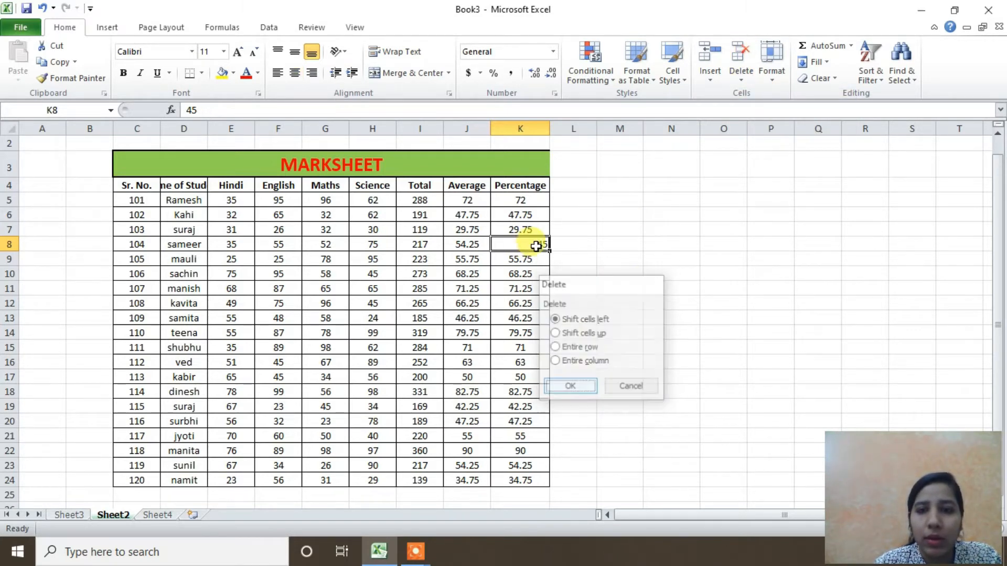
click(569, 247)
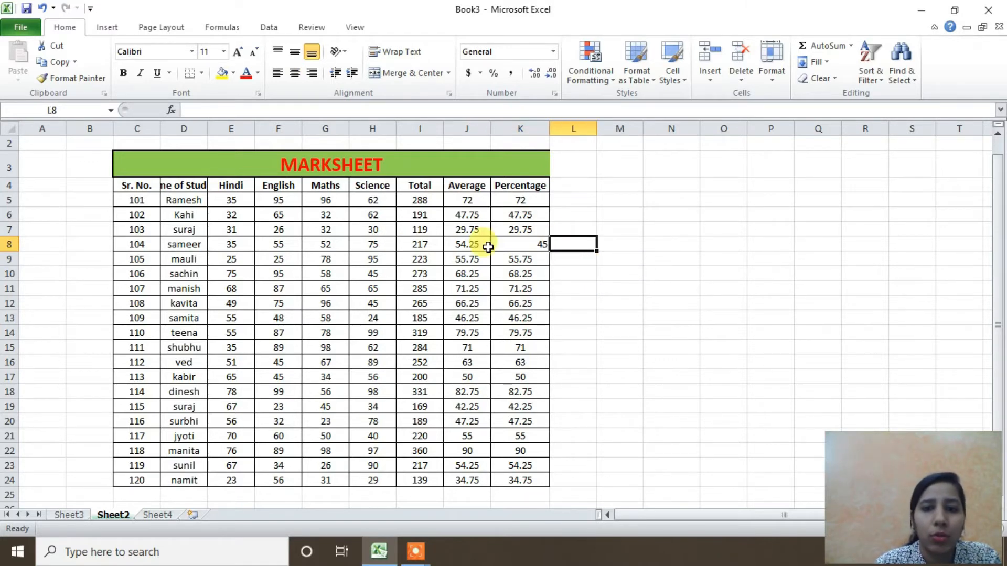
double_click(522, 245)
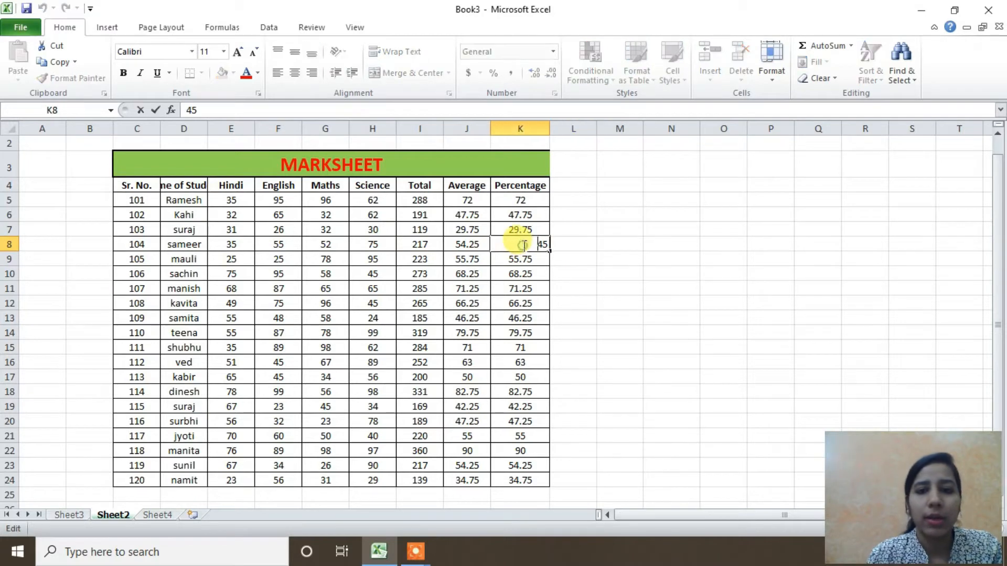
click(651, 242)
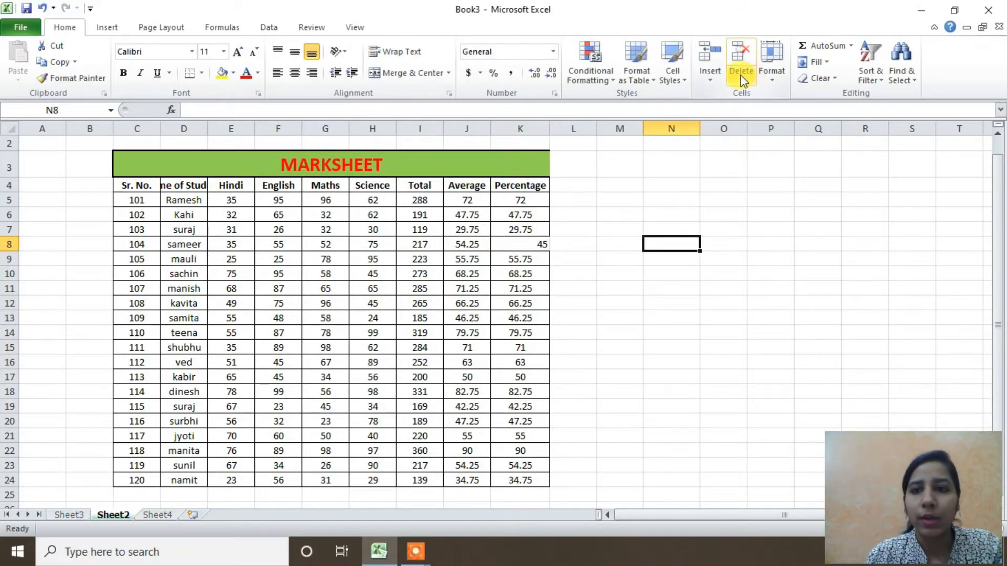
click(741, 80)
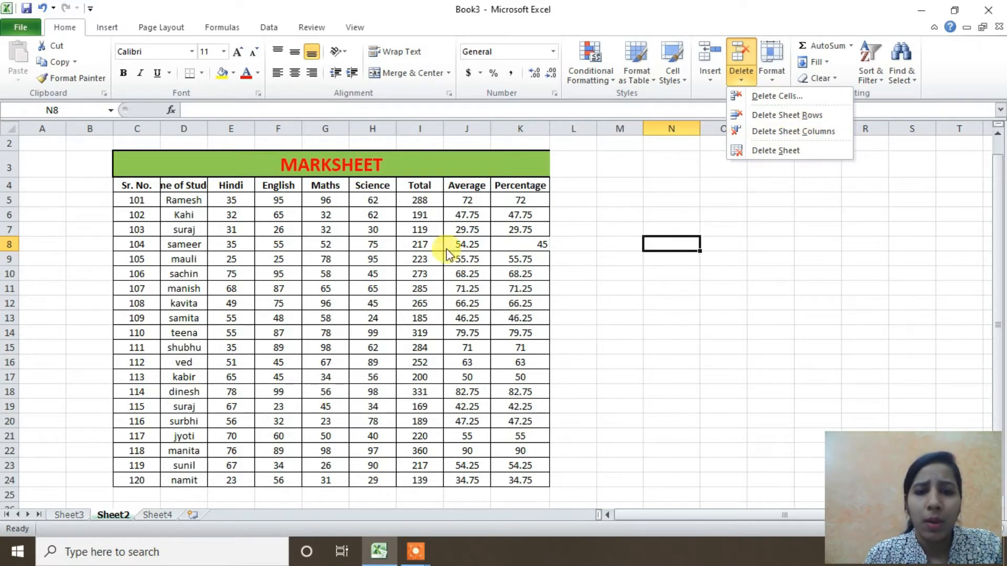
click(308, 254)
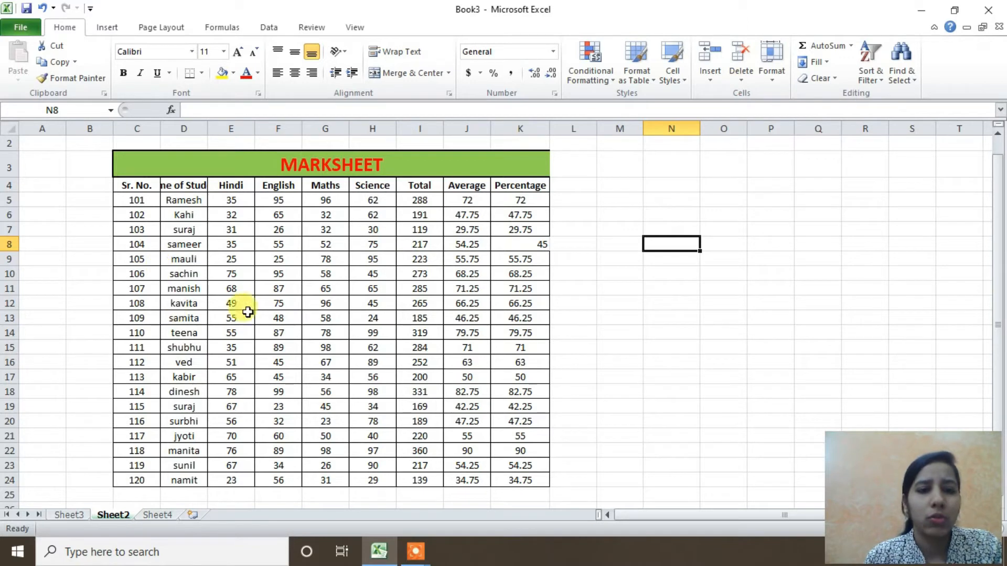
click(319, 314)
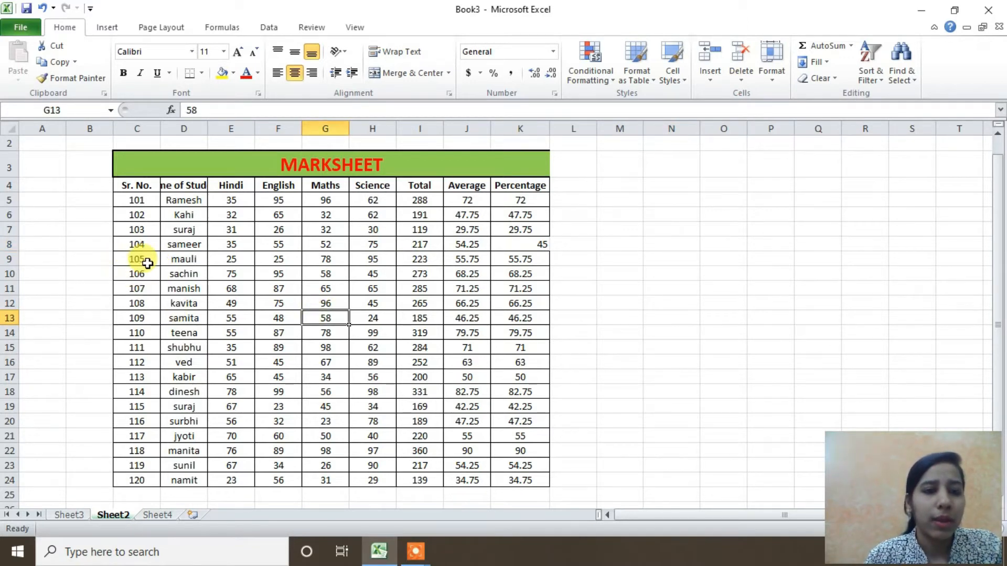
Step: Delete the entire sheet row of Sr. No. 105 and check the serial numbers around it
click(11, 259)
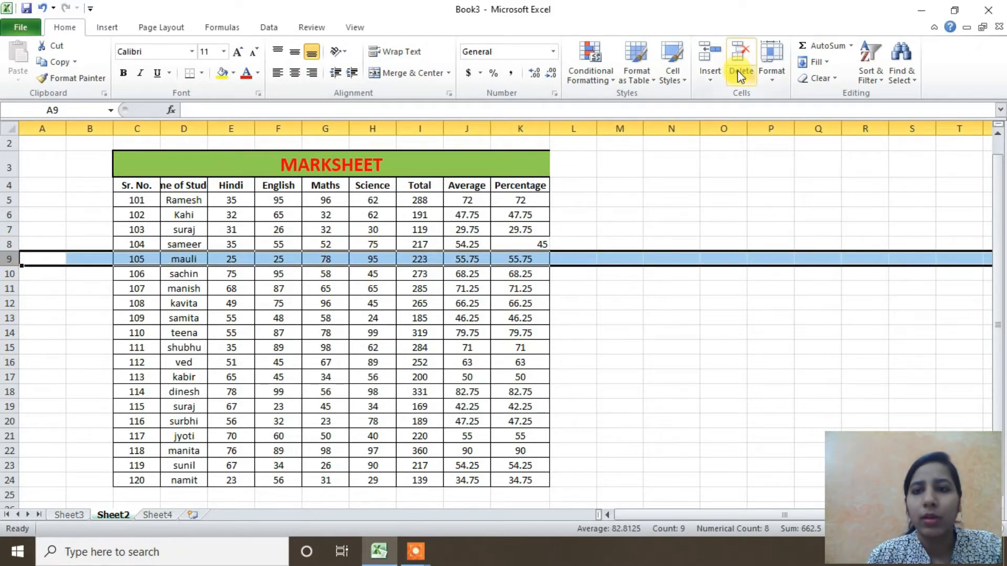
click(742, 84)
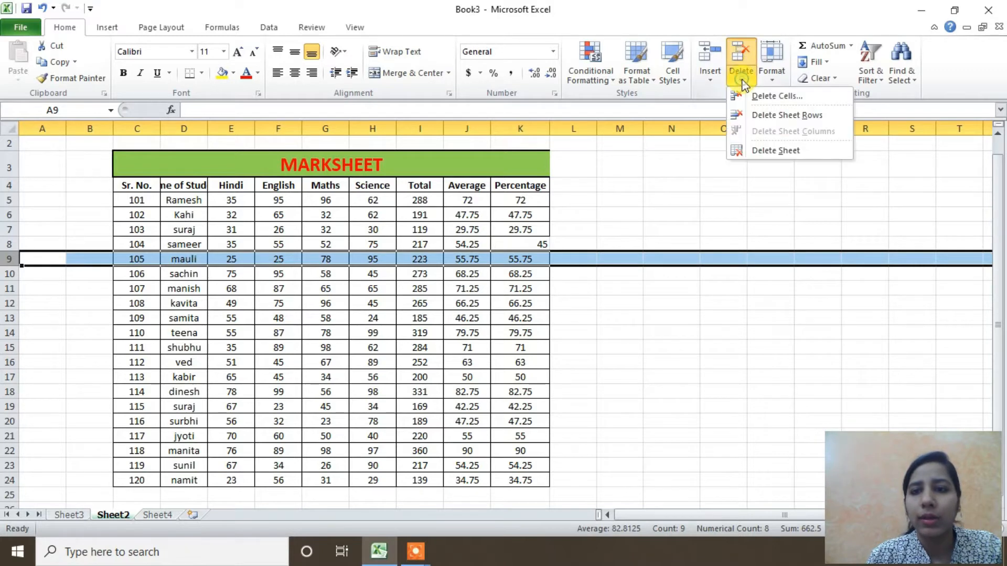
click(762, 114)
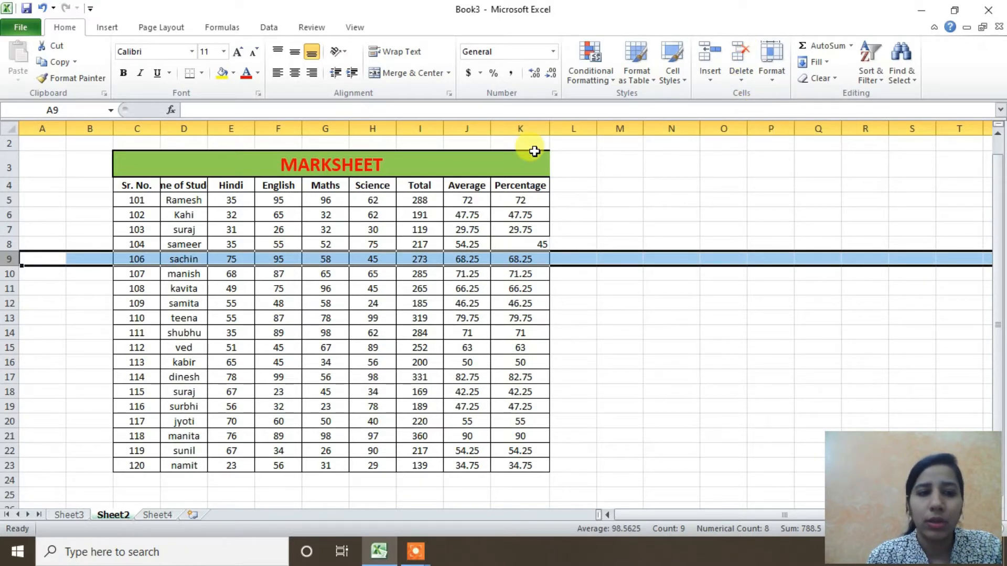
click(146, 244)
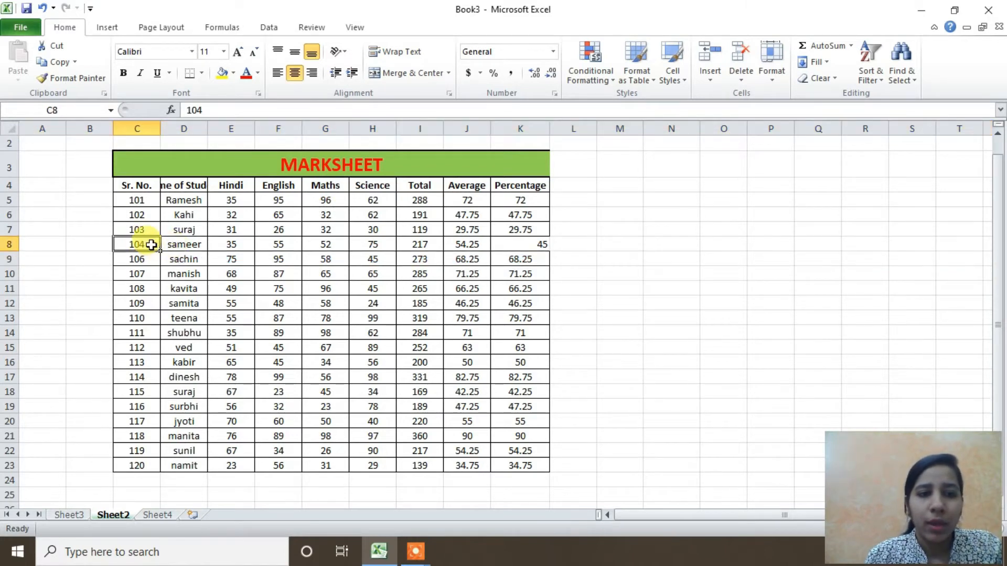
click(148, 260)
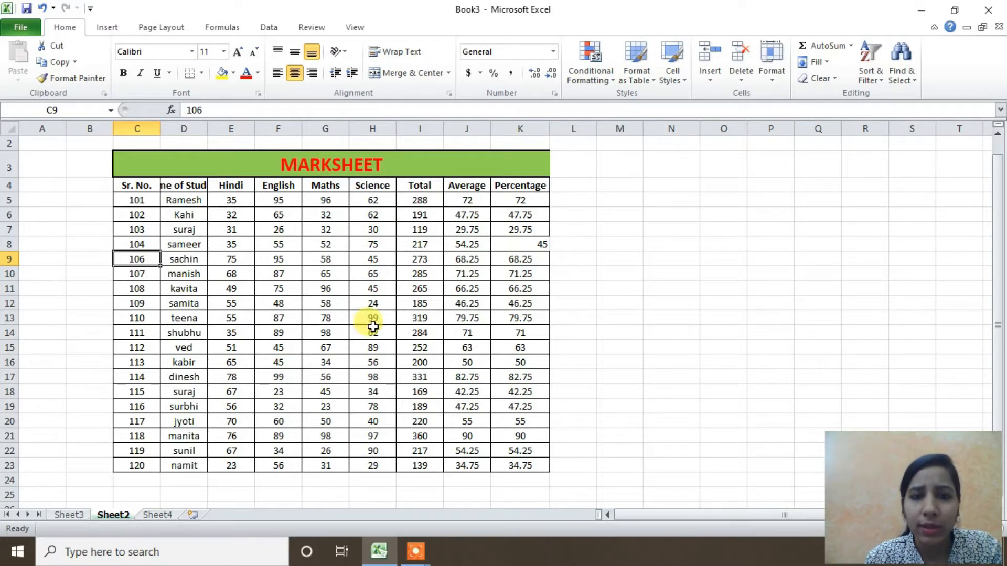
scroll(111, 228, right, 4)
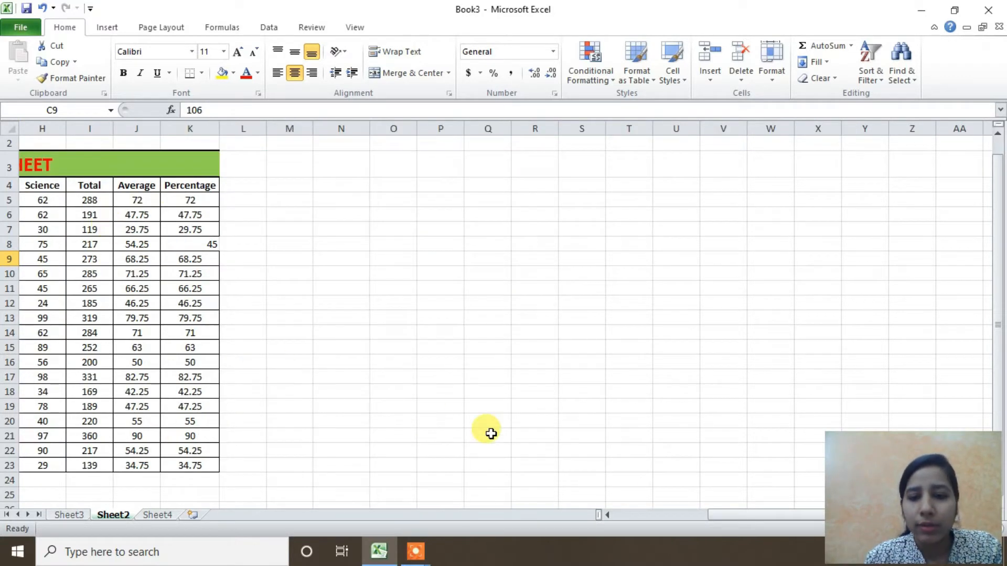
click(661, 521)
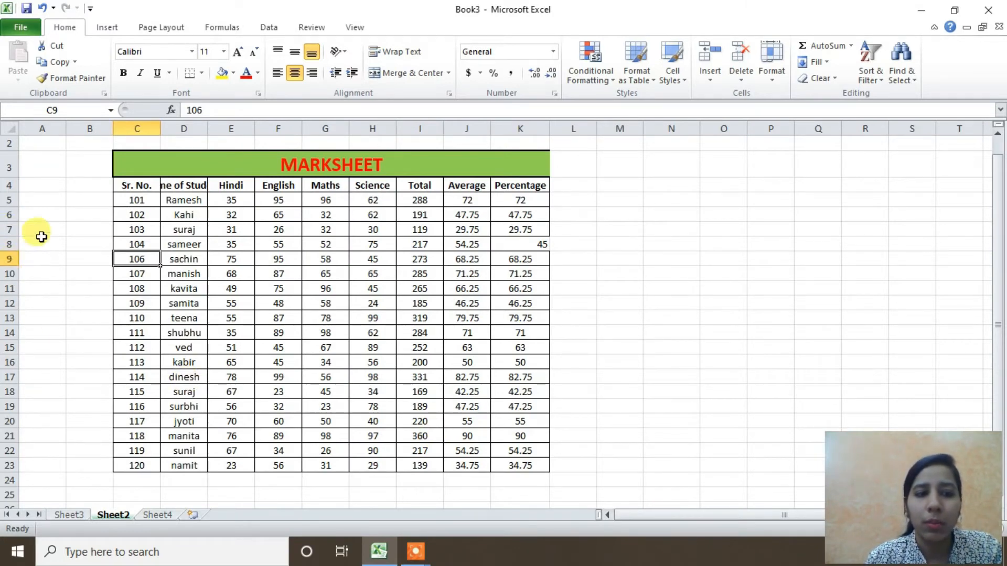
Step: Undo the deletion of the entire Sr. No. 105 row in the marksheet
click(48, 269)
click(50, 259)
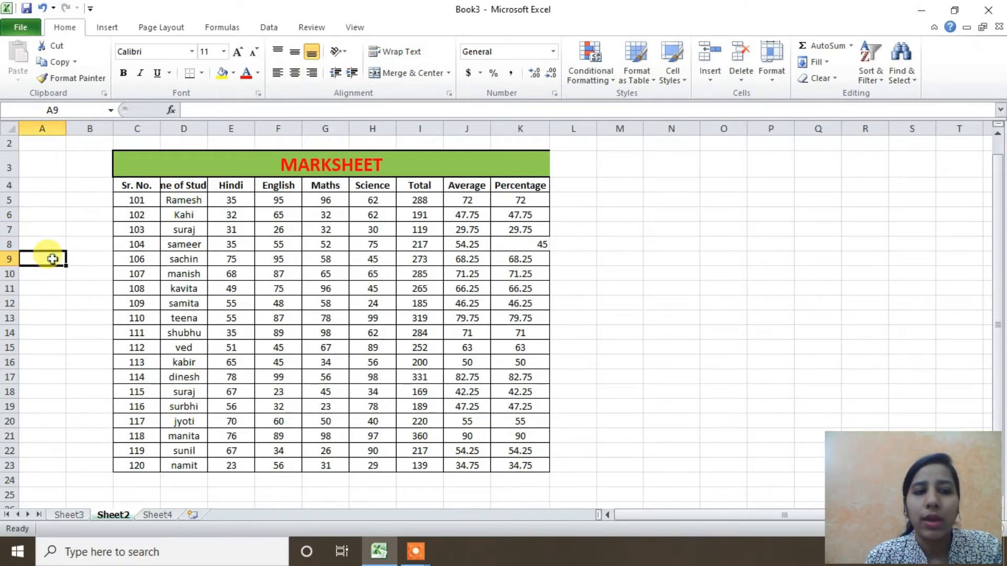
click(145, 260)
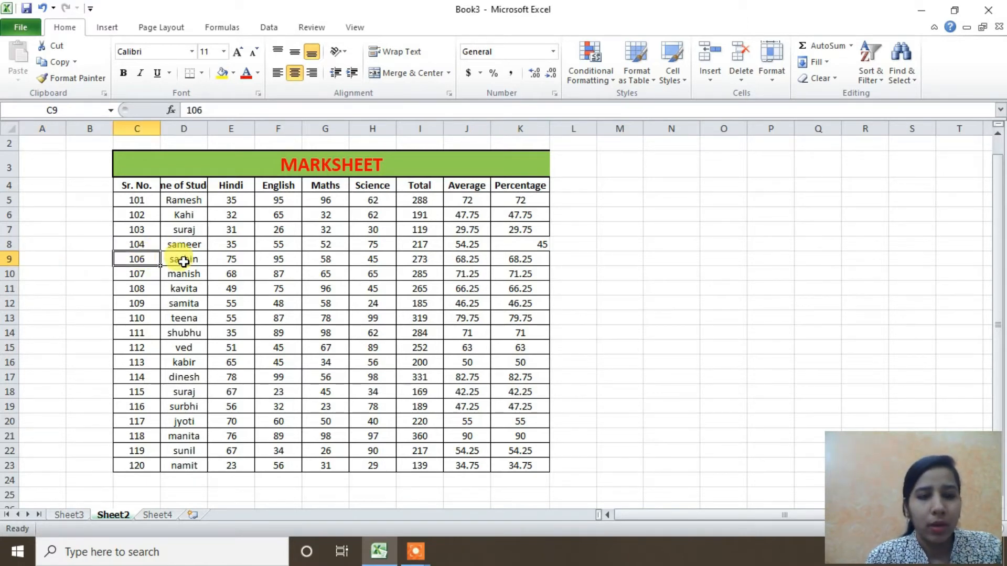
key(ctrl+z)
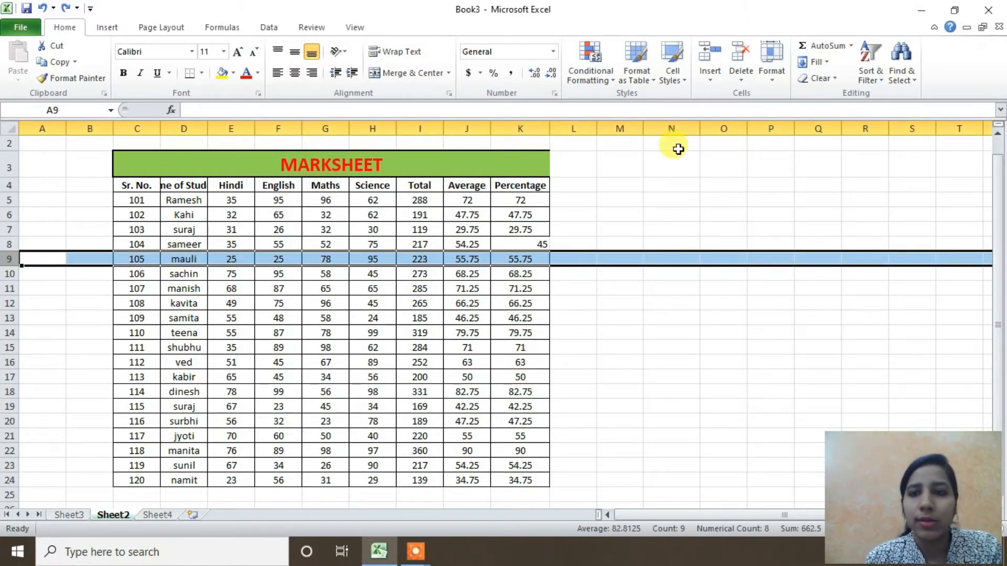
Step: Delete the entire sheet column holding the Average values, and undo that deletion
click(742, 77)
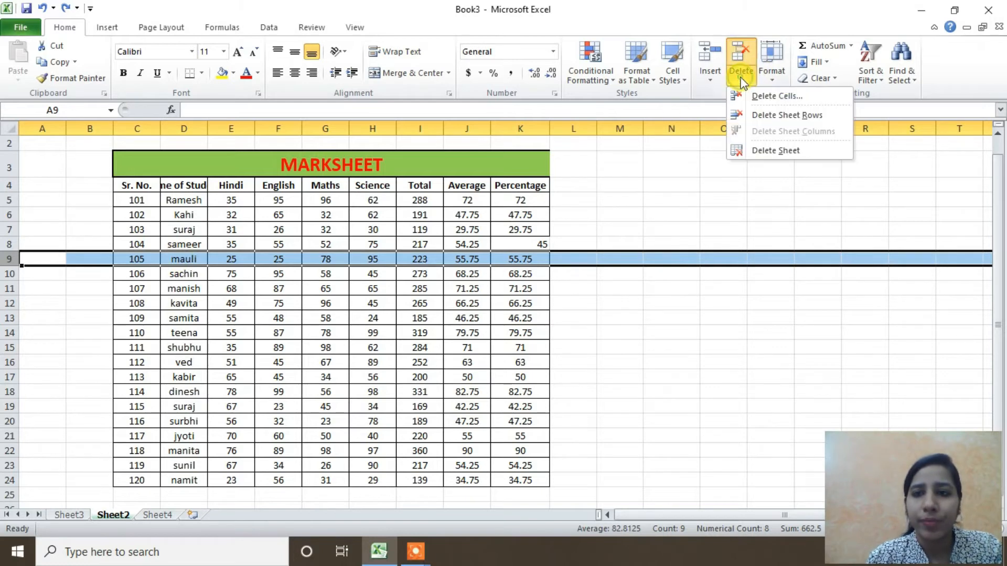
click(677, 198)
click(477, 228)
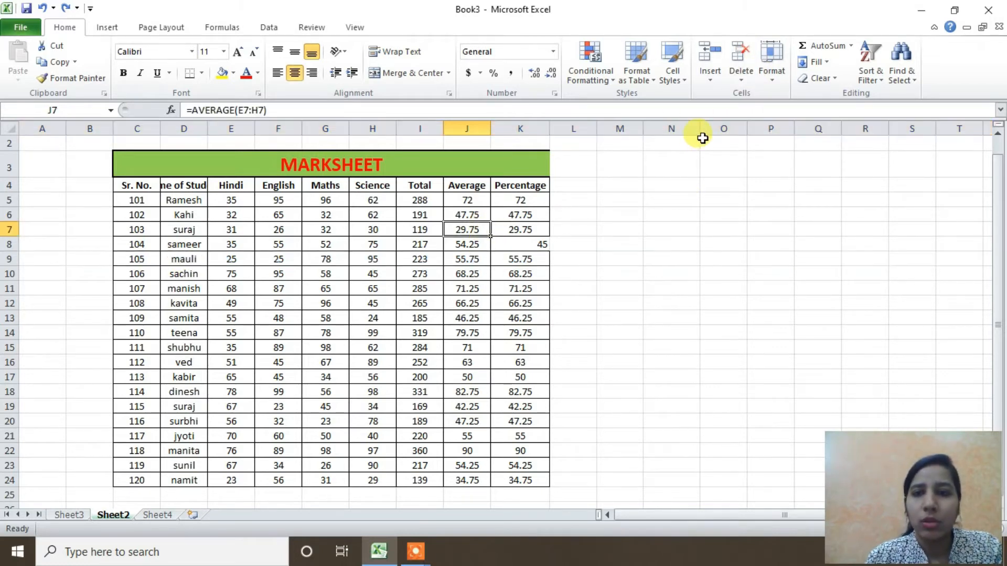
click(740, 79)
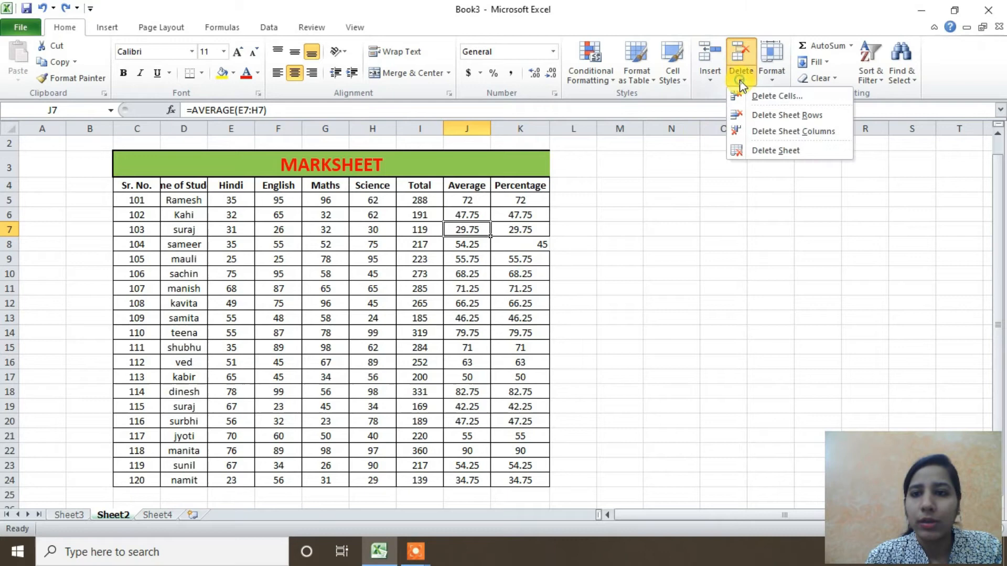
click(750, 131)
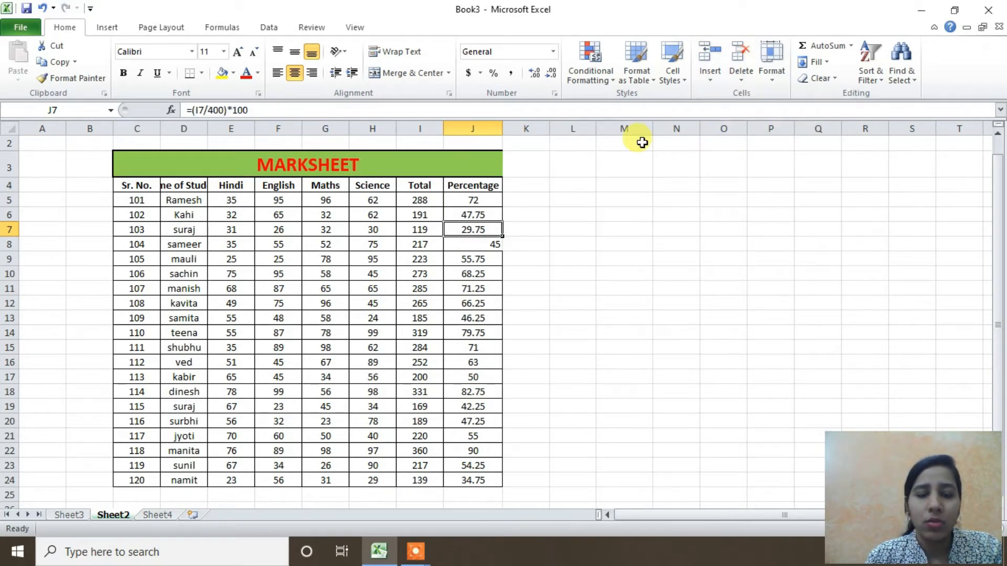
key(ctrl+z)
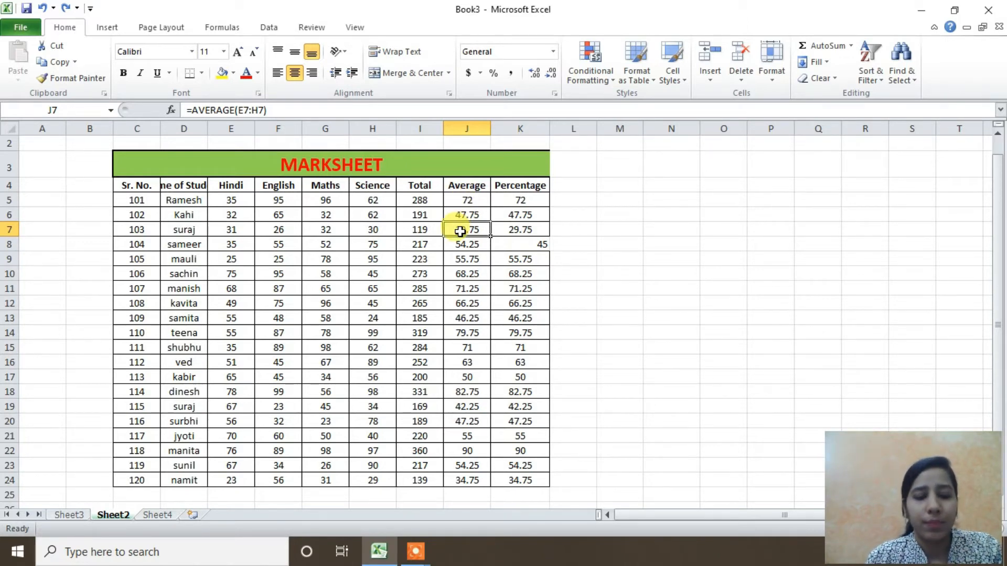
Step: Delete the entire Percentage sheet column from the marksheet, and undo the column deletion
key(Right)
key(Down)
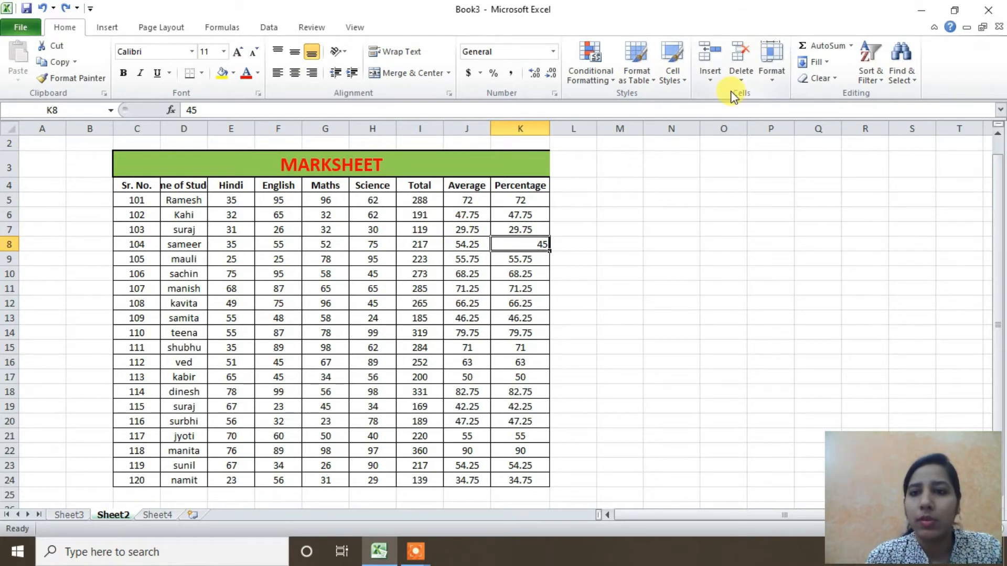
click(742, 74)
click(603, 189)
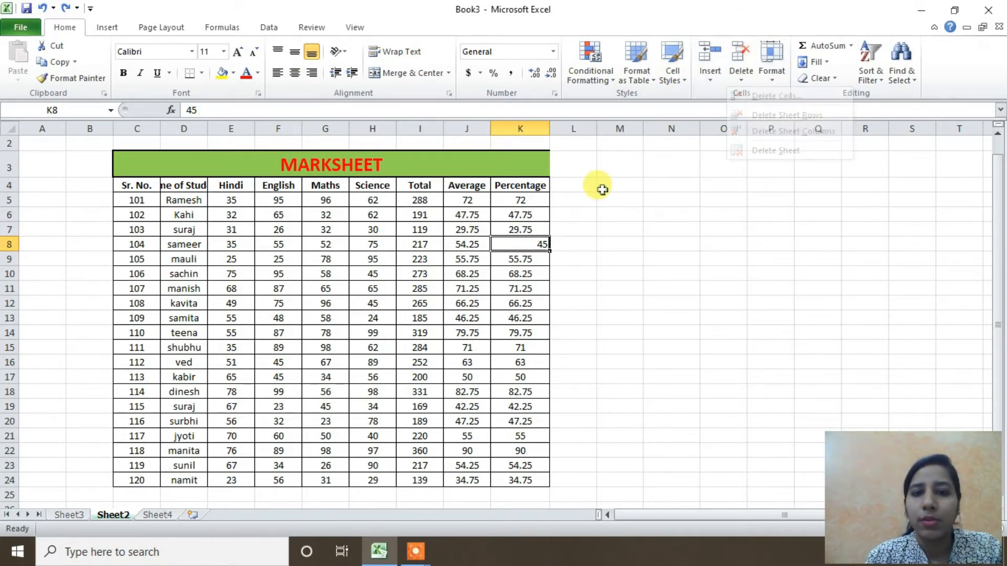
click(501, 202)
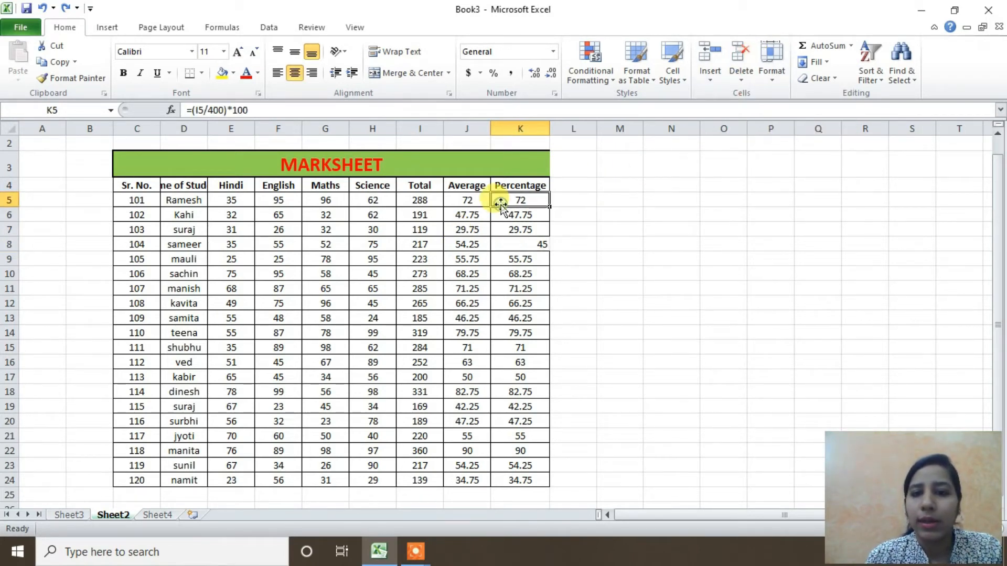
click(742, 76)
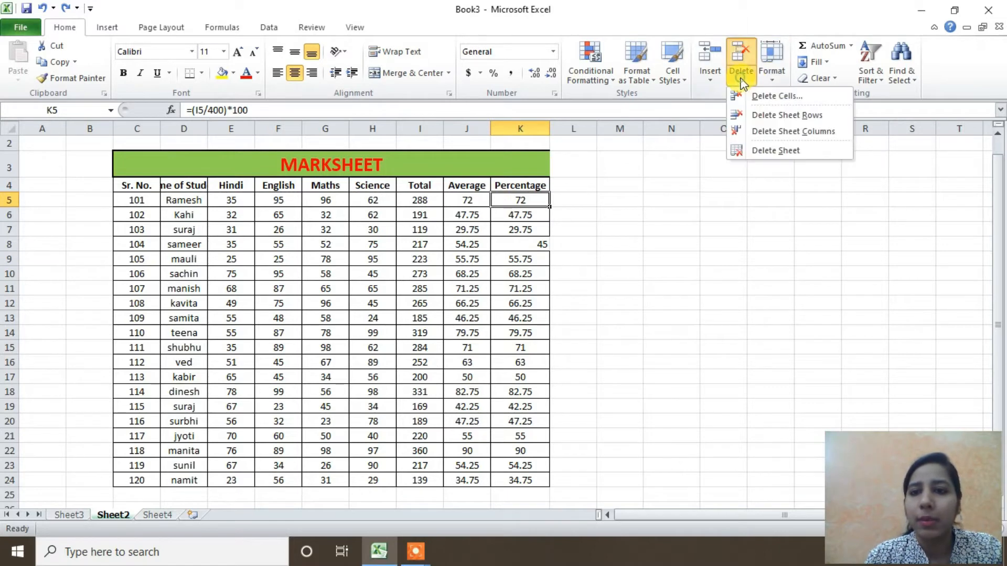
click(740, 131)
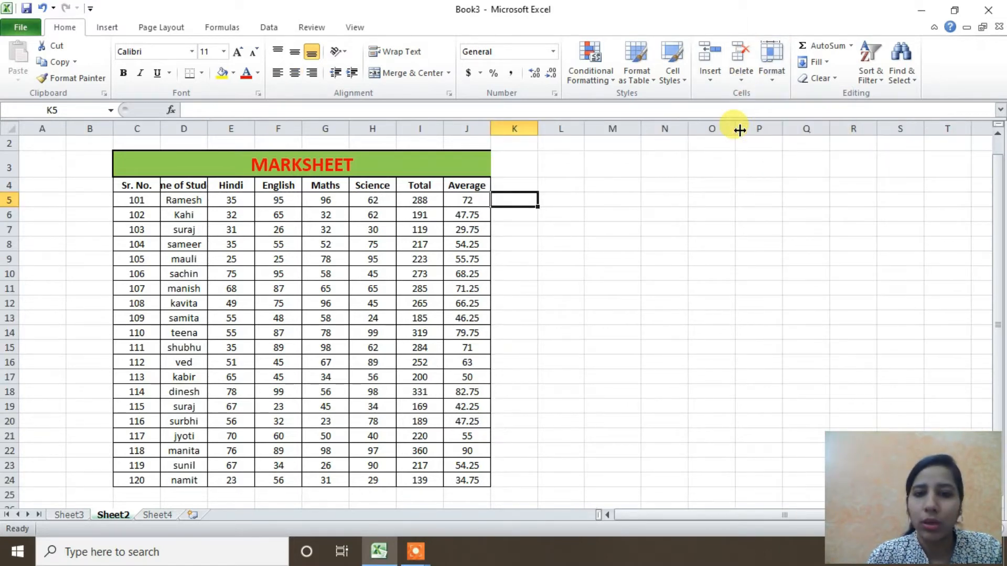
key(ctrl+z)
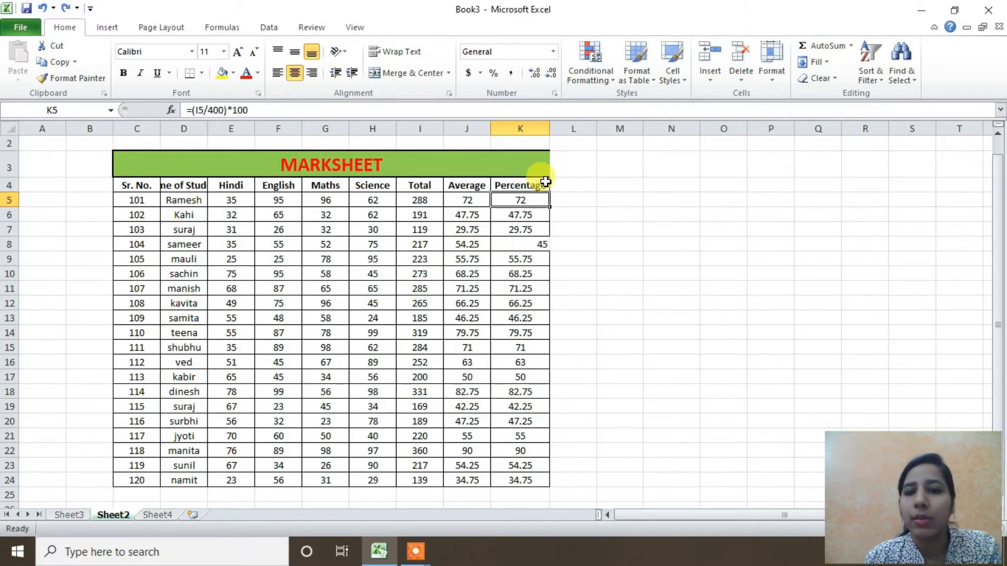
click(738, 82)
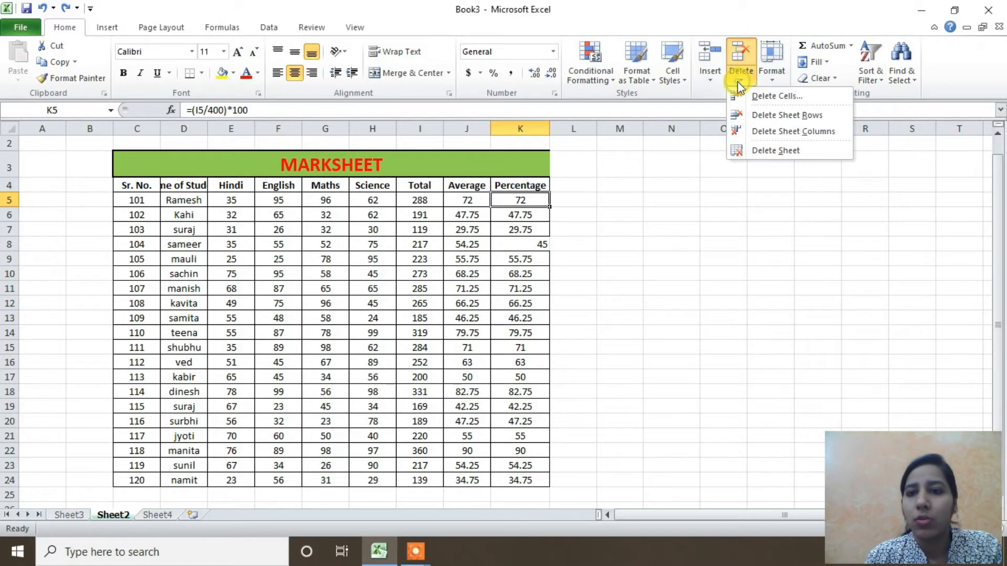
click(588, 215)
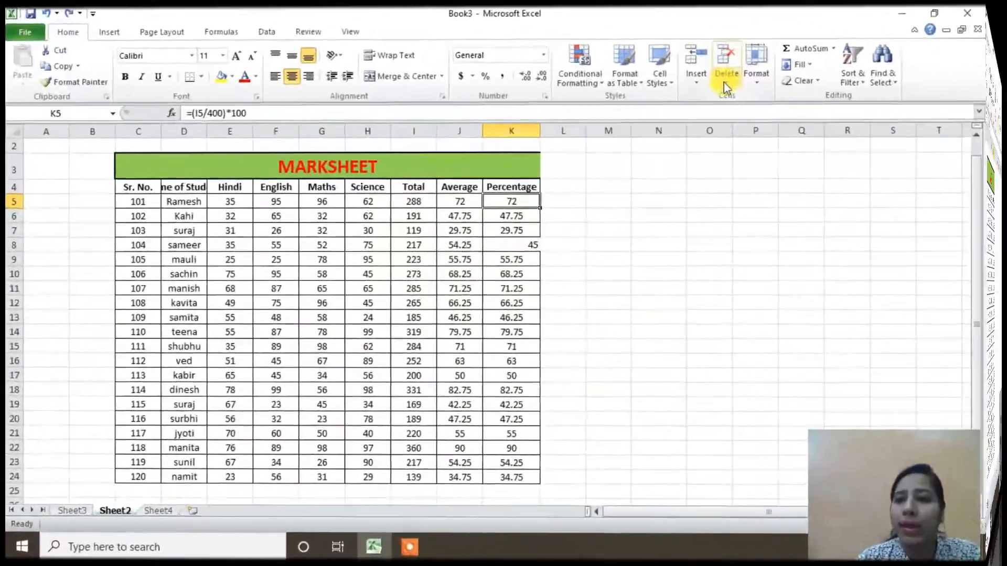
click(766, 116)
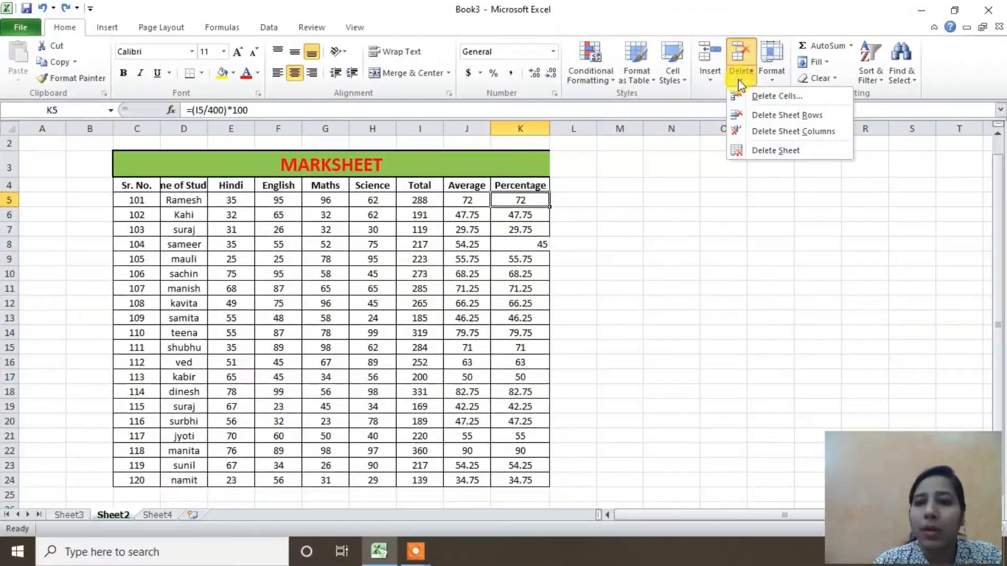
click(645, 293)
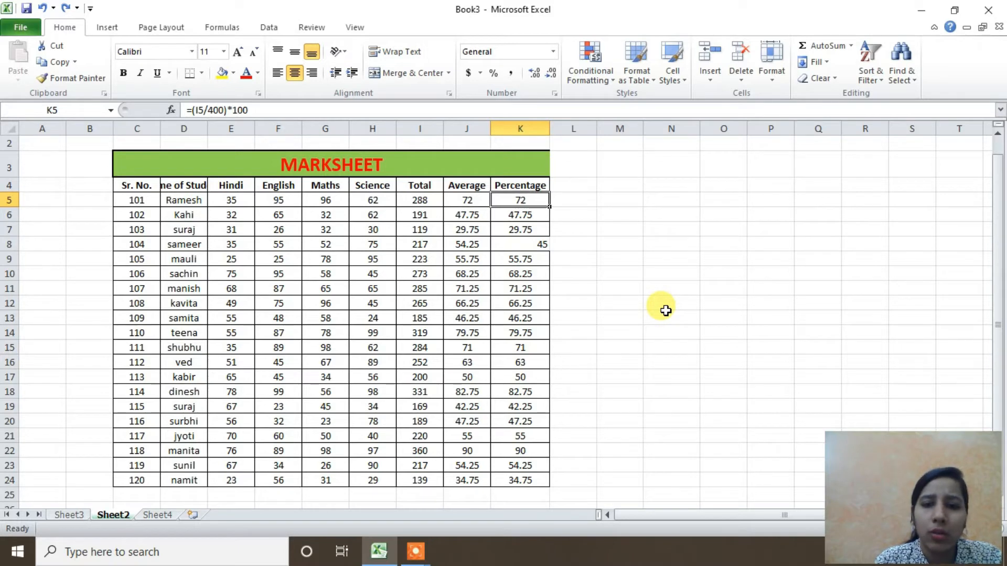
Step: Fill cells A1 to A3 of Sheet4 with the sample entries lfkjfd, 44878 and 774474
click(169, 517)
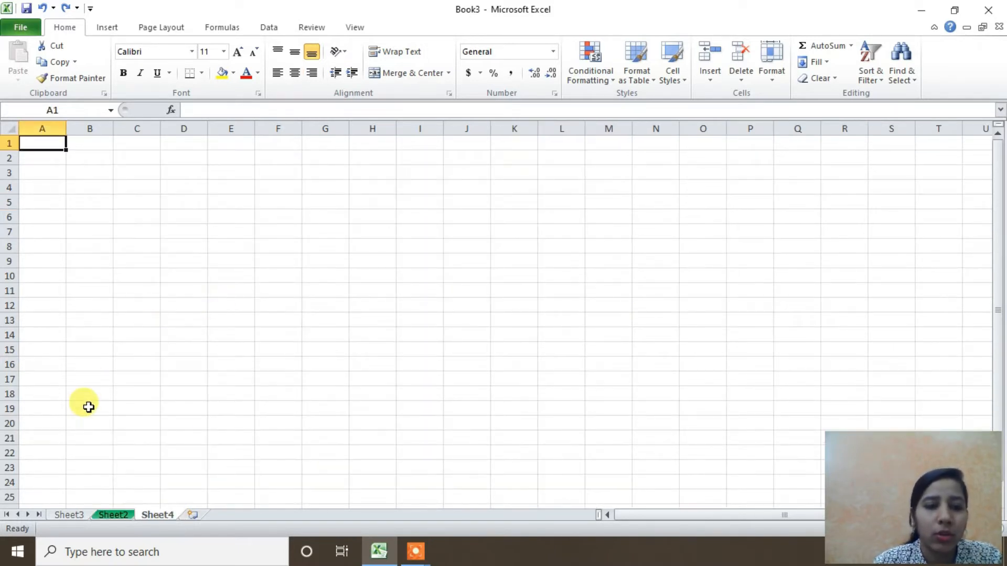
click(119, 518)
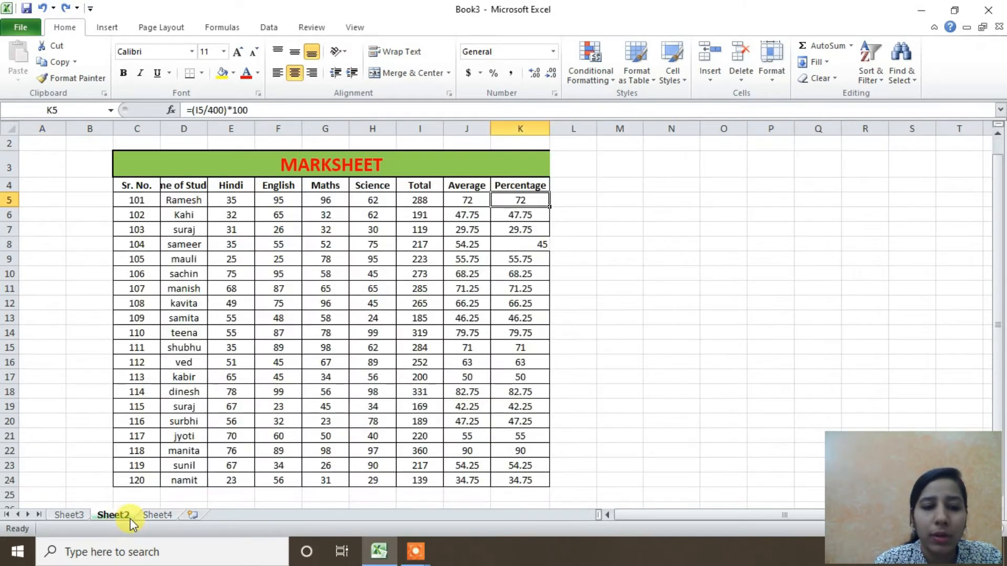
click(156, 515)
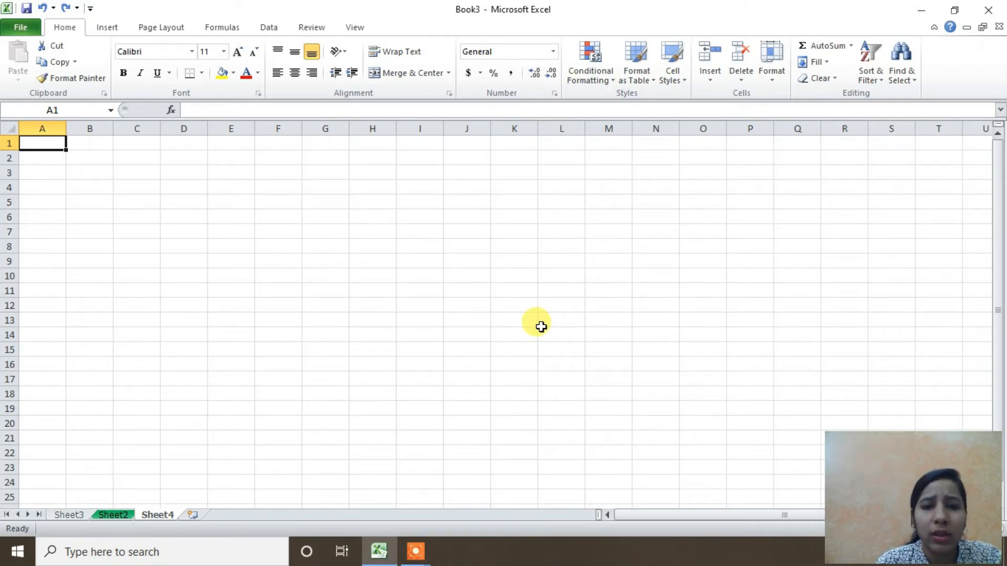
text(lfkjfd)
key(Return)
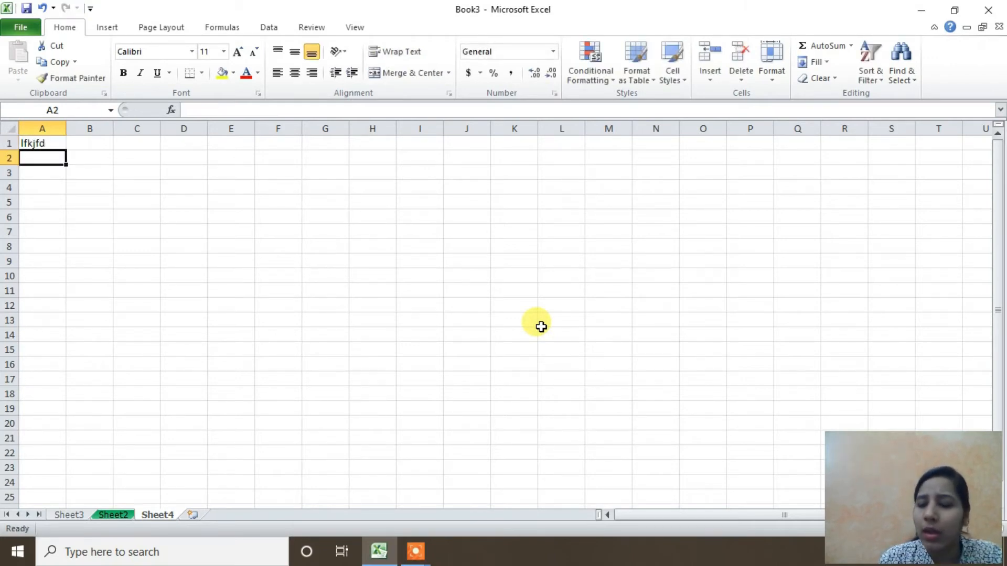
text(44878)
key(Return)
text(774)
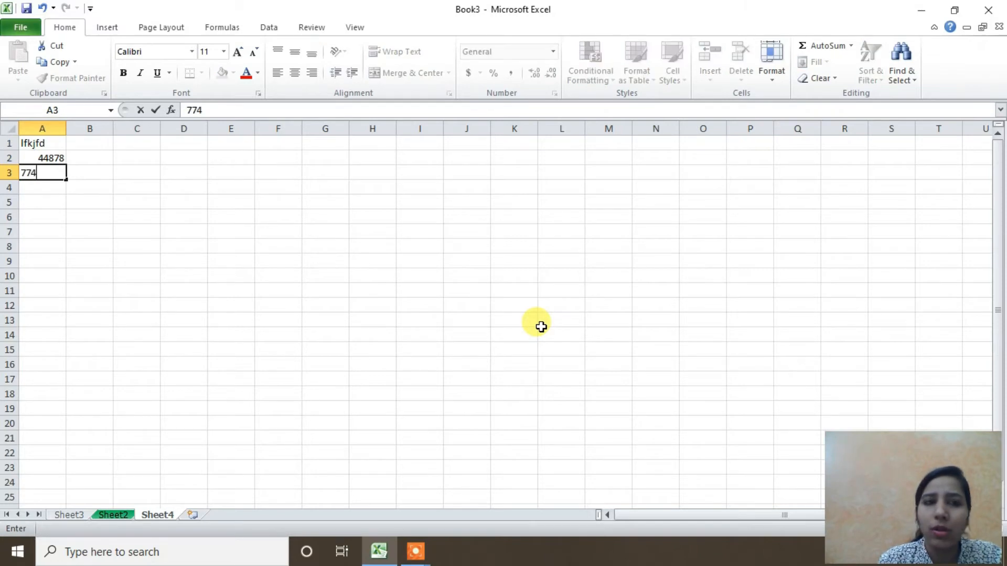
text(474)
key(Return)
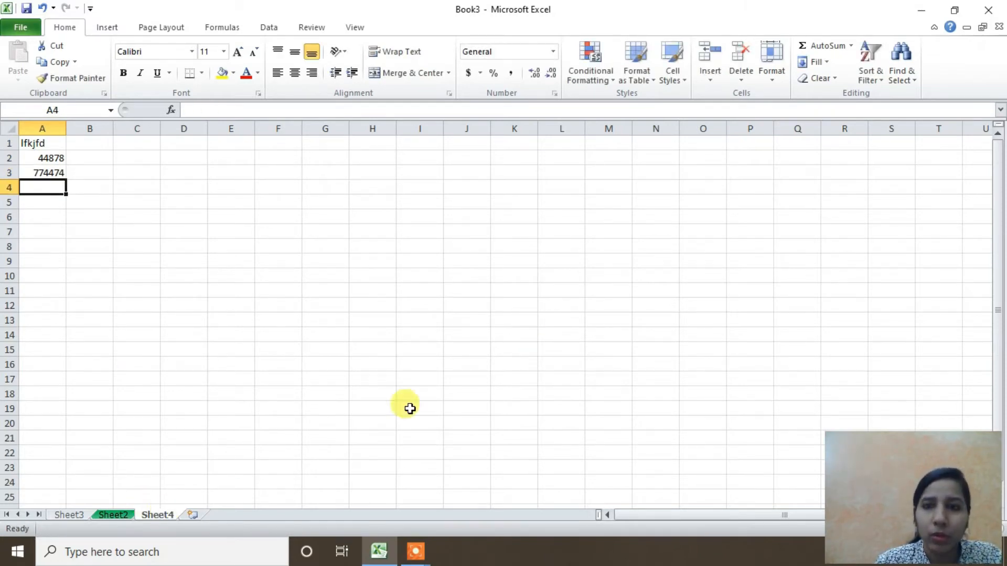
Step: Delete the worksheet Sheet4 permanently together with its data
click(743, 83)
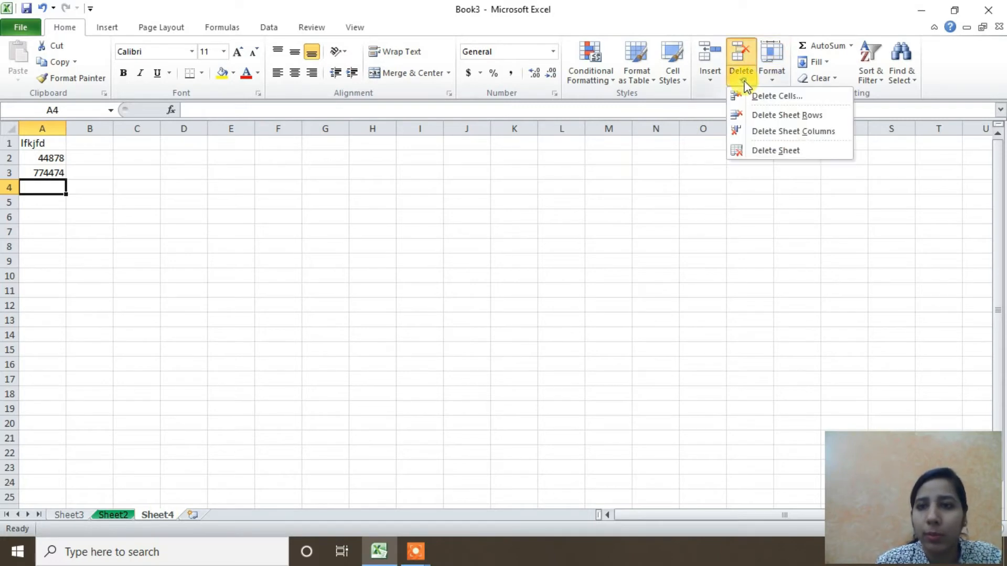
click(747, 150)
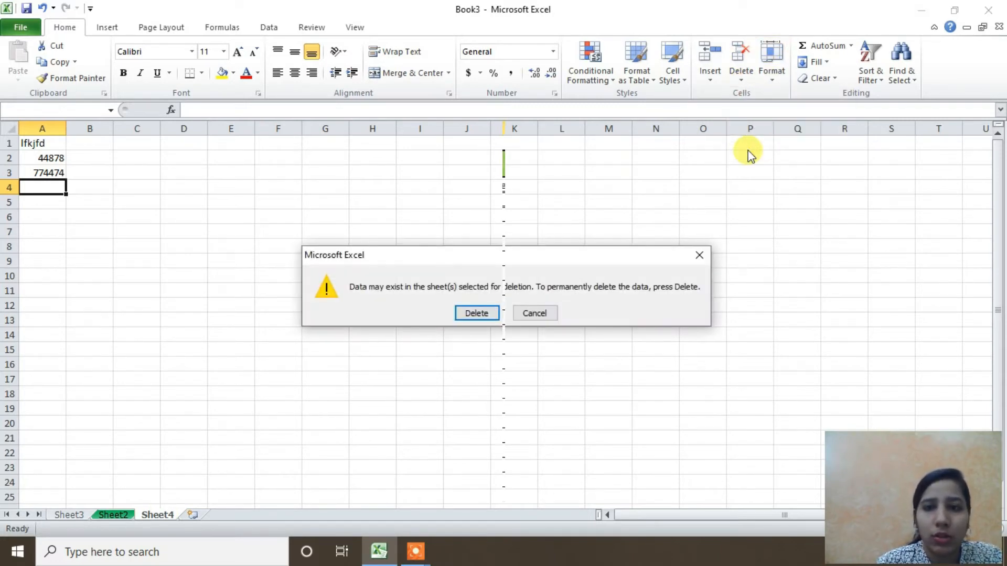
click(475, 312)
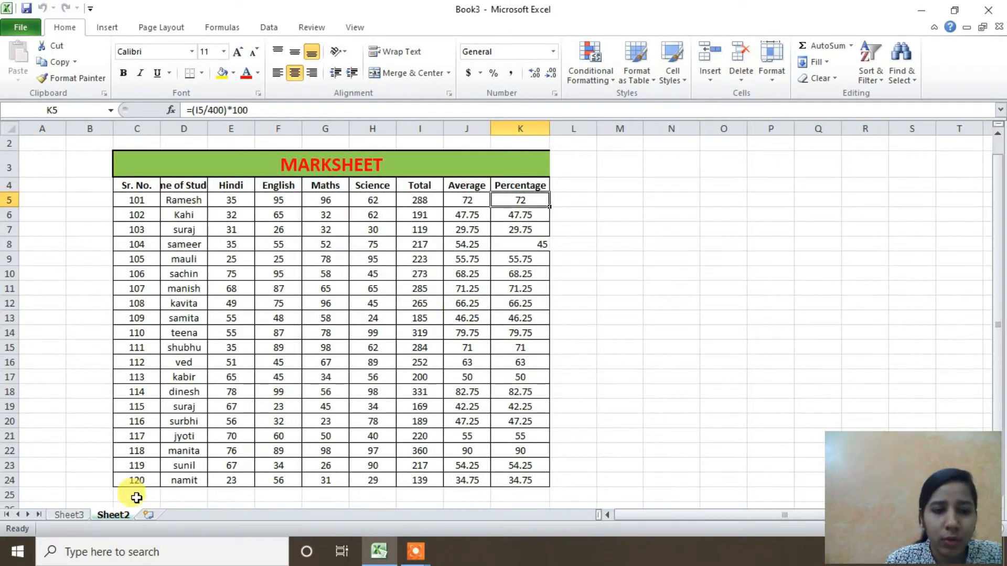
Step: Insert a new blank worksheet after Sheet2, compare it with the marksheet, and return to Sheet2
click(147, 516)
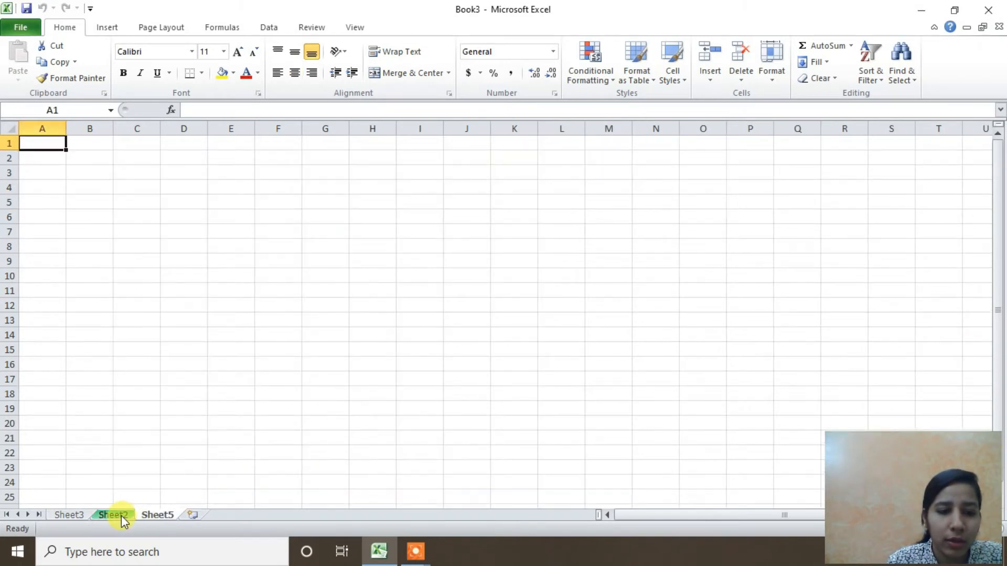
click(121, 515)
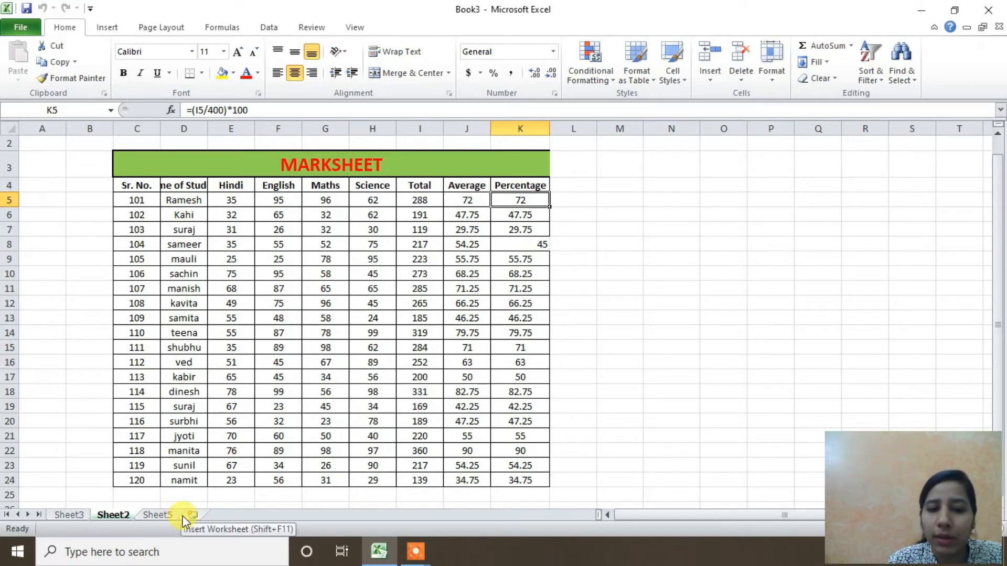
click(161, 518)
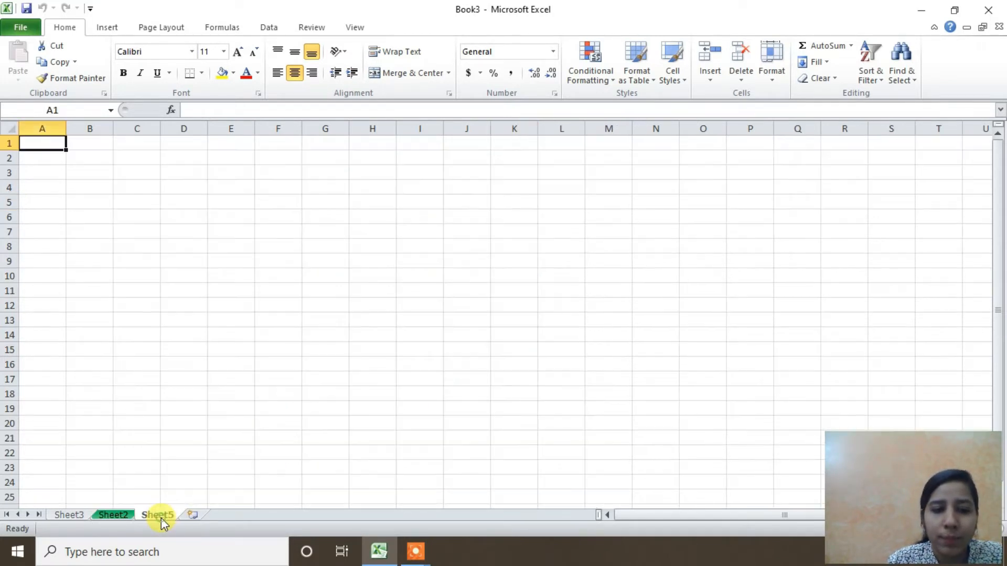
click(125, 517)
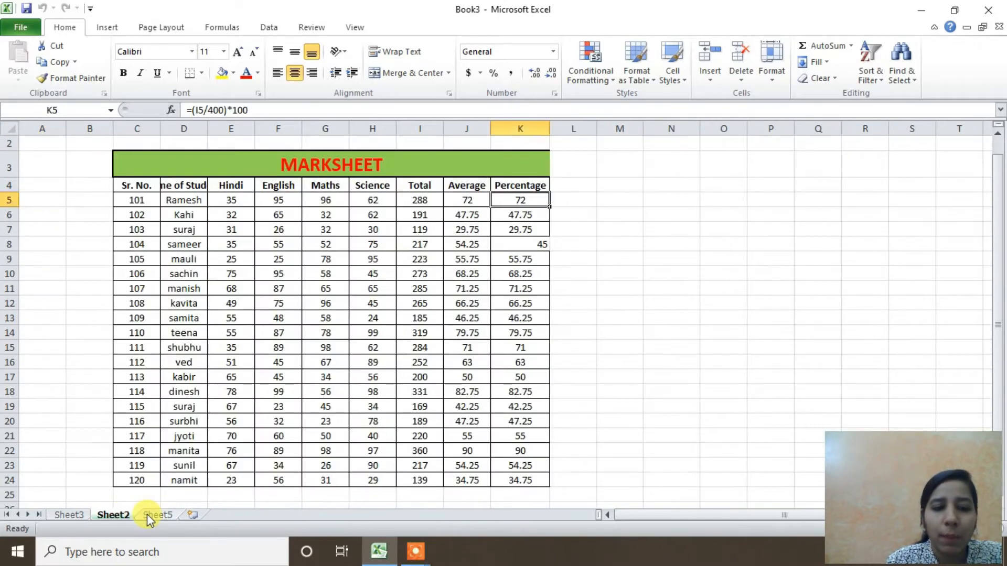
click(147, 515)
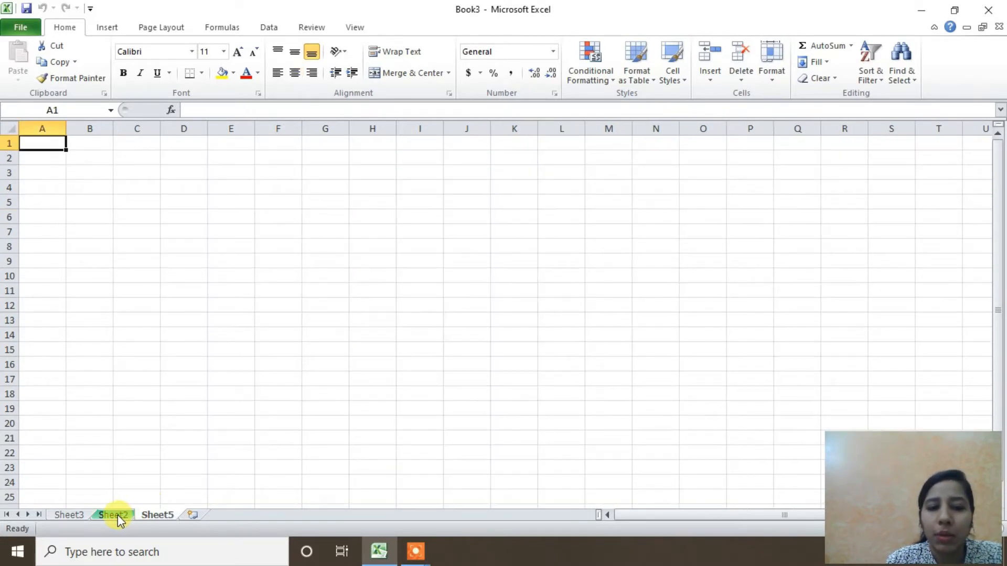
click(117, 516)
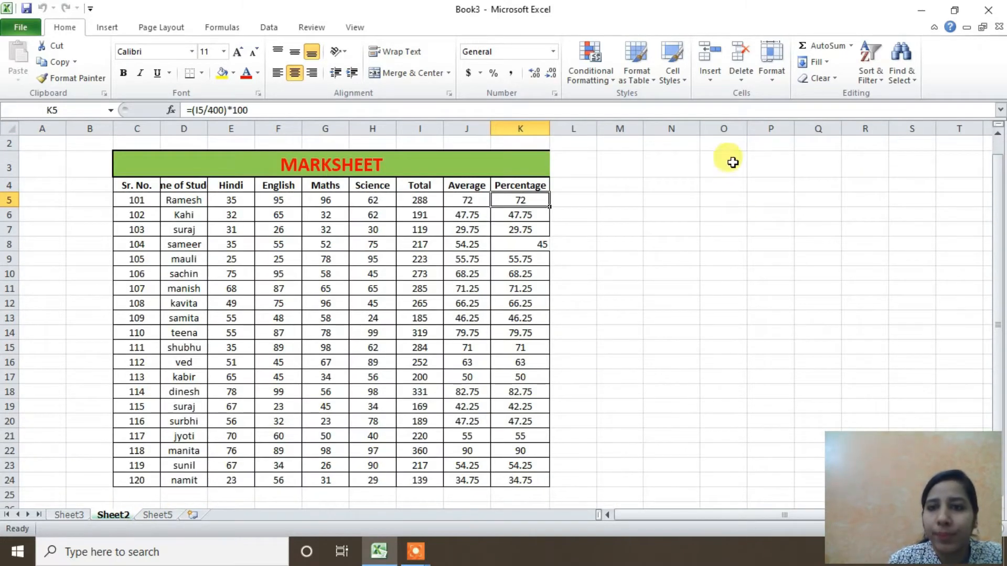
click(743, 80)
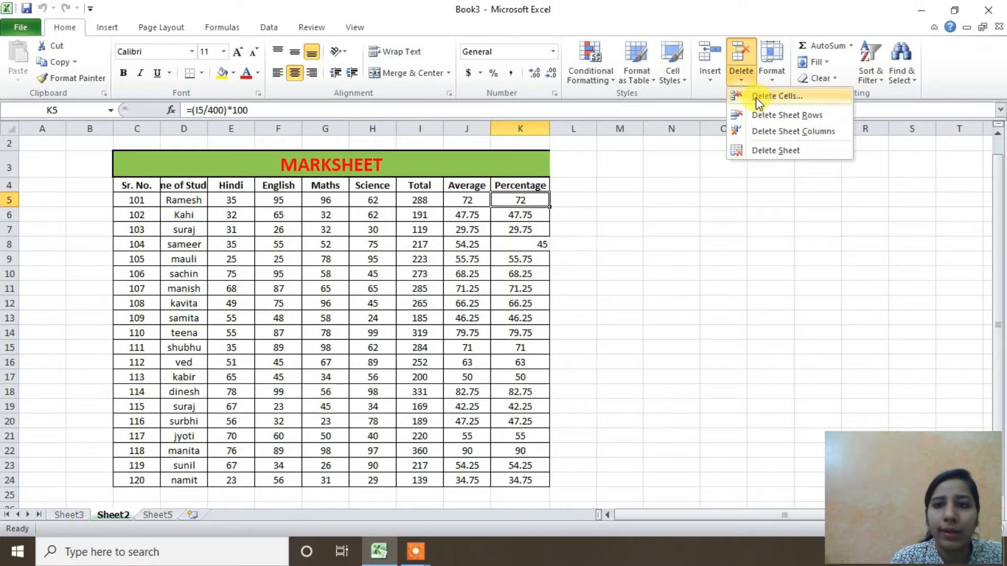
click(710, 84)
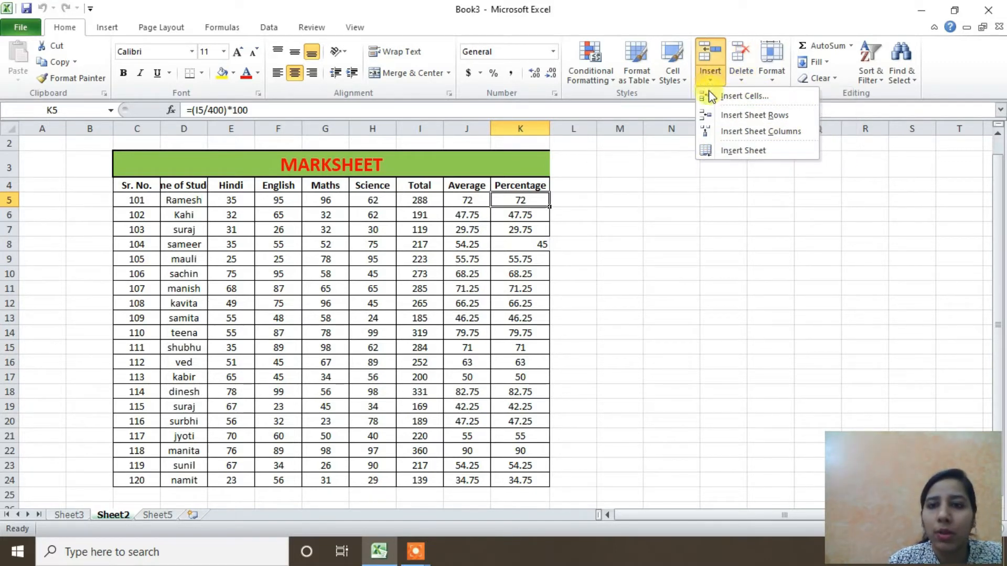
click(680, 221)
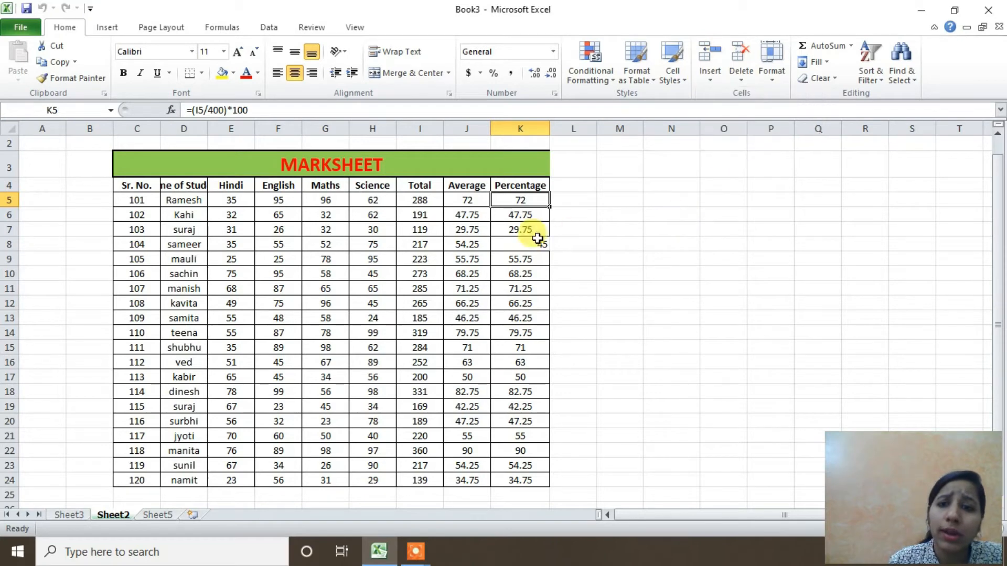
click(465, 233)
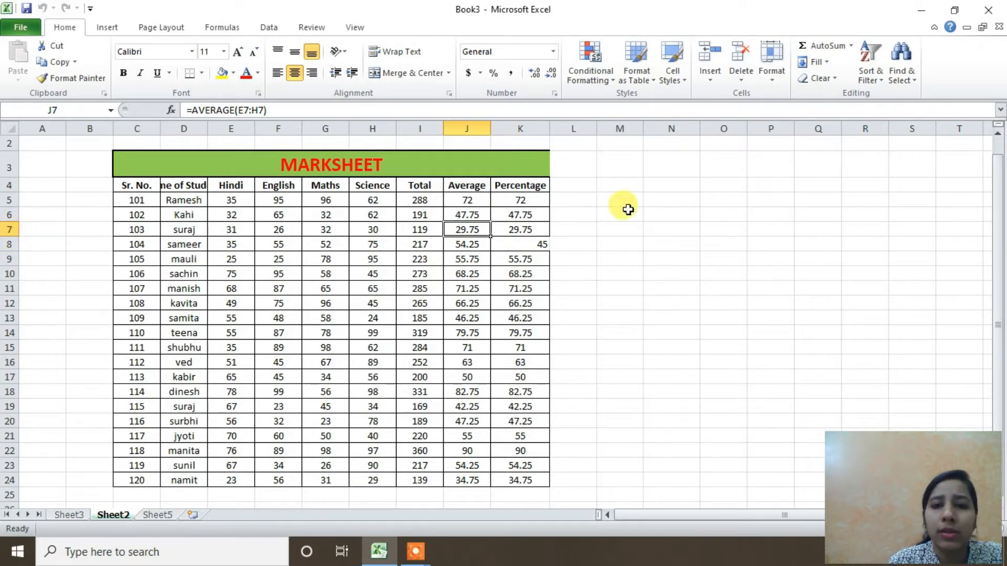
click(710, 81)
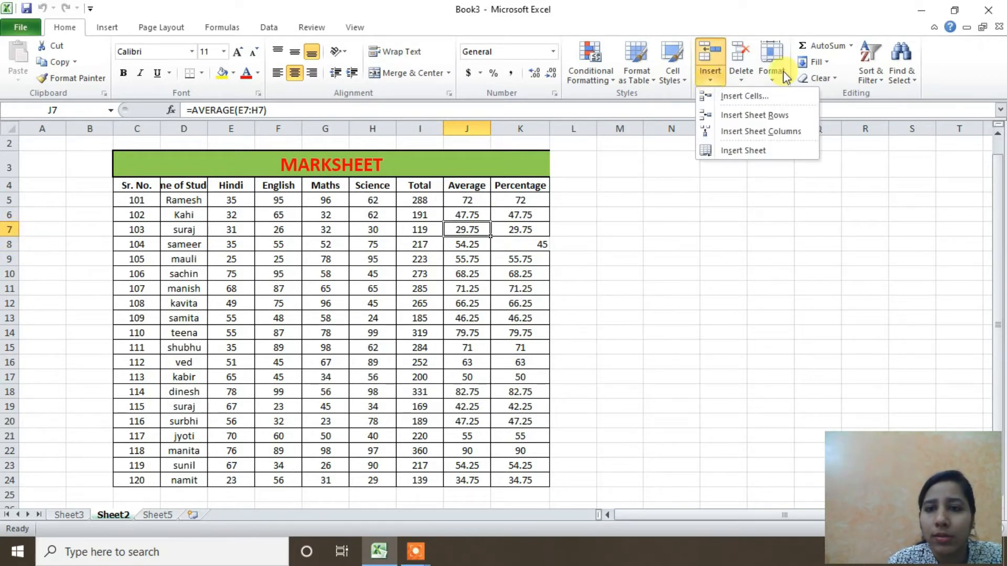
click(669, 240)
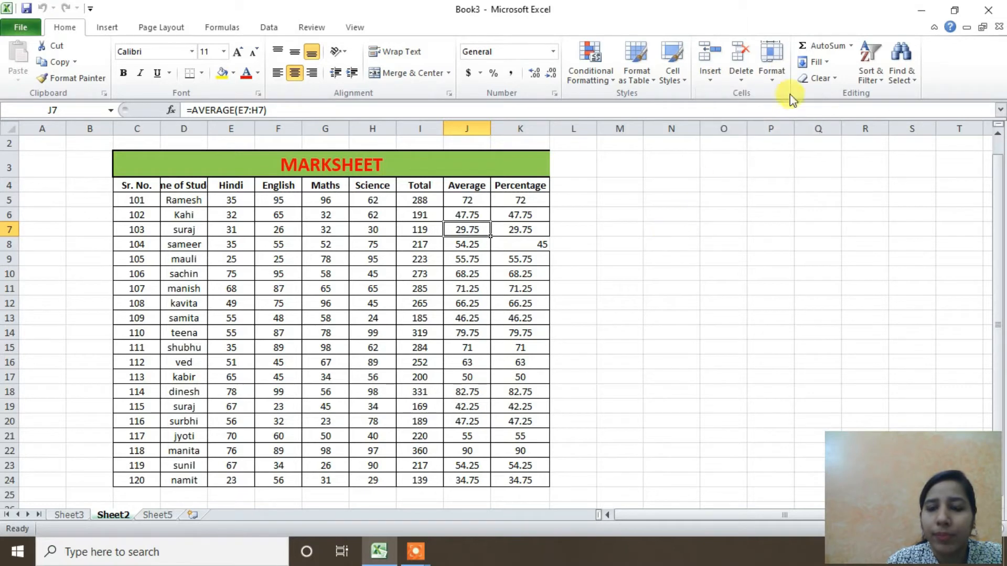
click(777, 84)
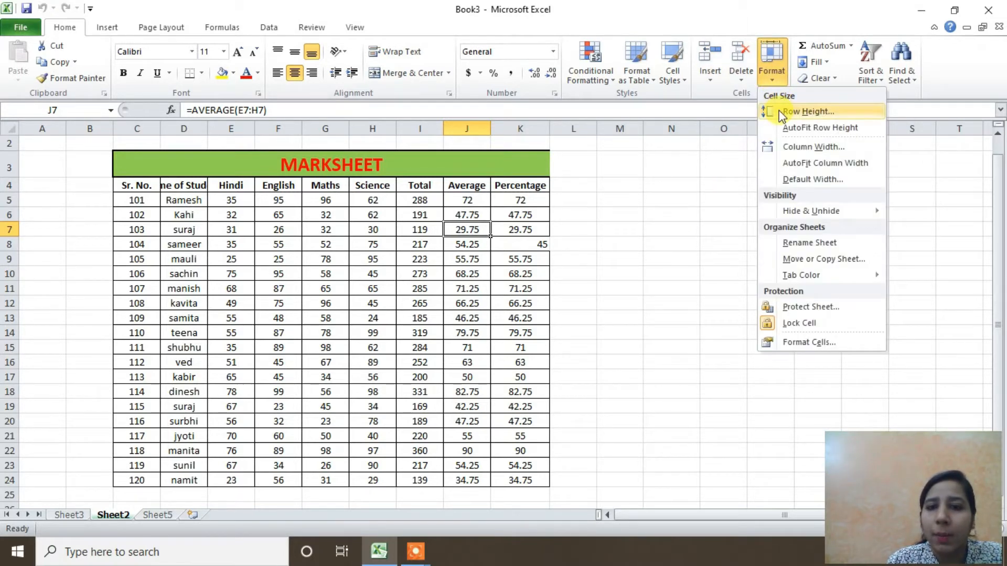
click(677, 207)
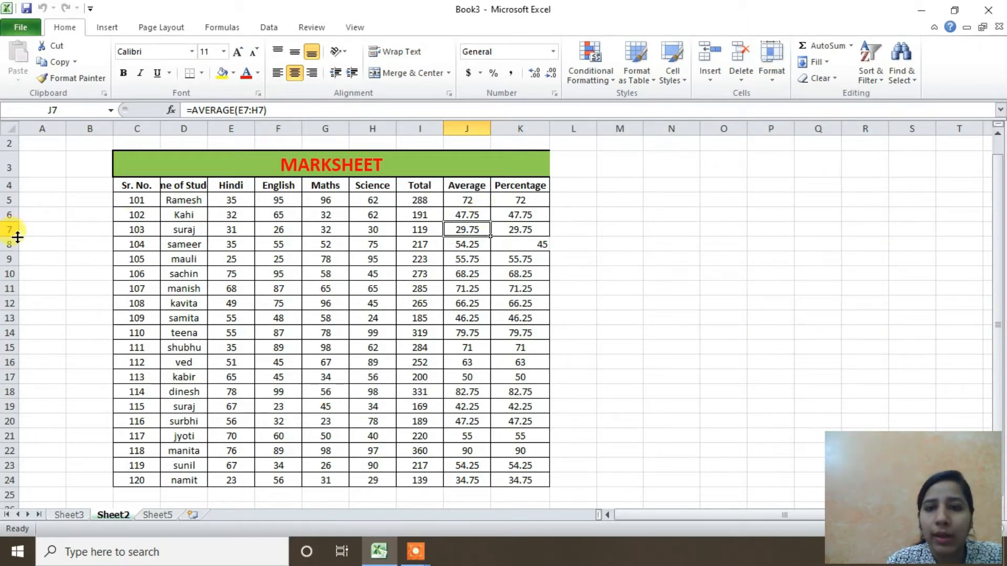
Step: Stretch row 8 of the marksheet taller by hand, and shrink it back to roughly the height of its neighbouring rows
click(177, 245)
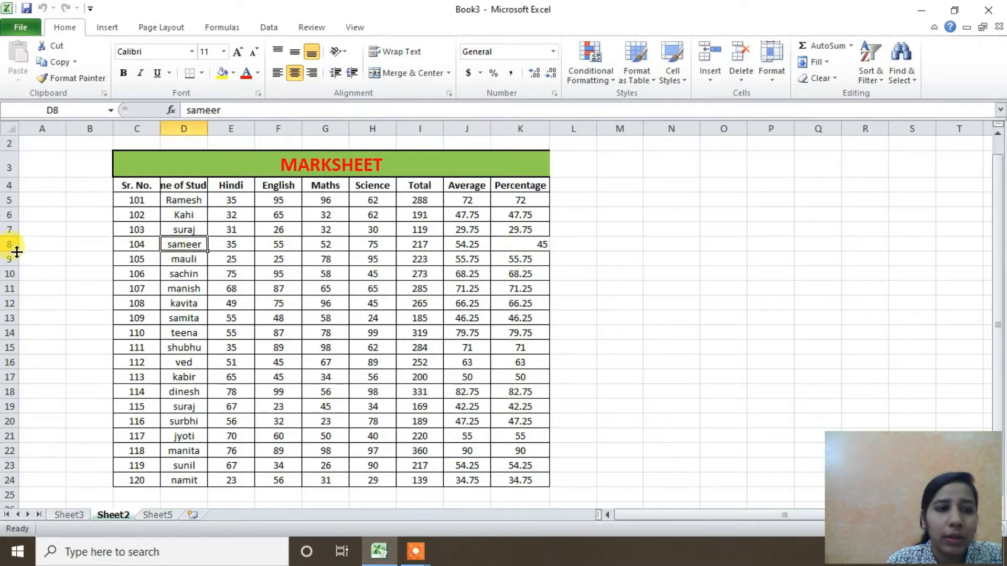
mouse_move(17, 252)
mouse_down()
mouse_move(19, 297)
mouse_move(16, 246)
mouse_move(25, 282)
mouse_move(32, 261)
mouse_up()
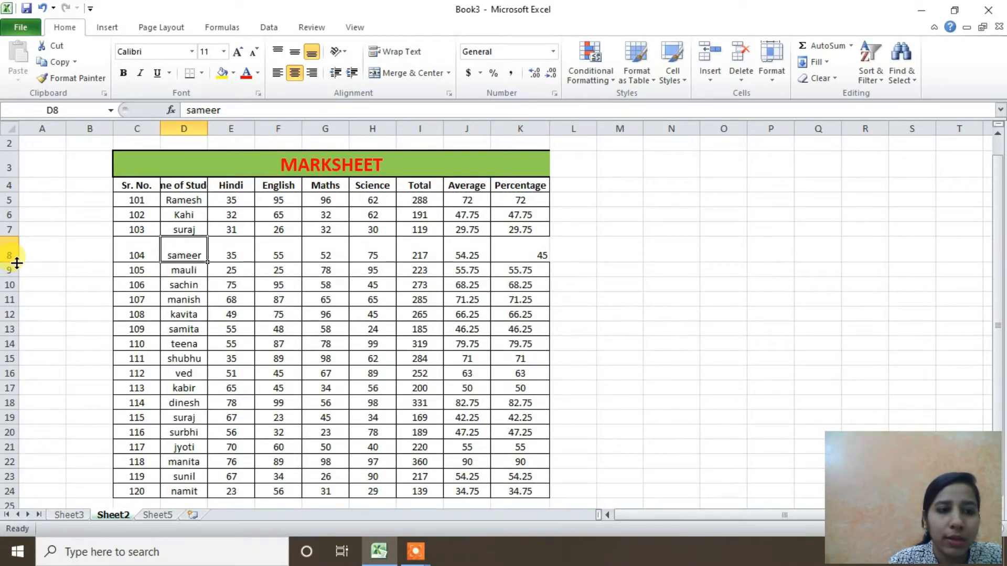
drag(11, 259, 11, 252)
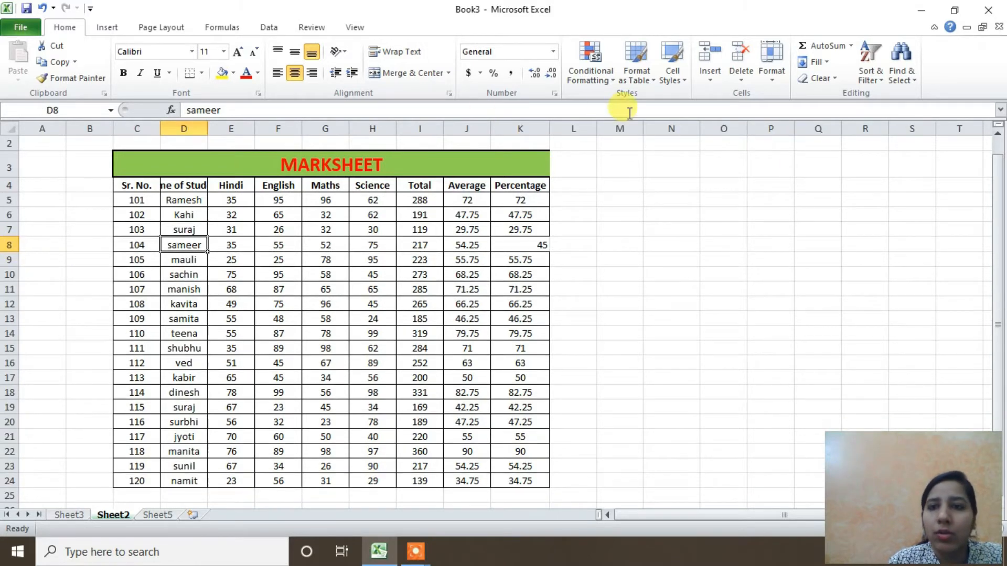
Step: Set the height of row 8 to exactly 20
click(775, 83)
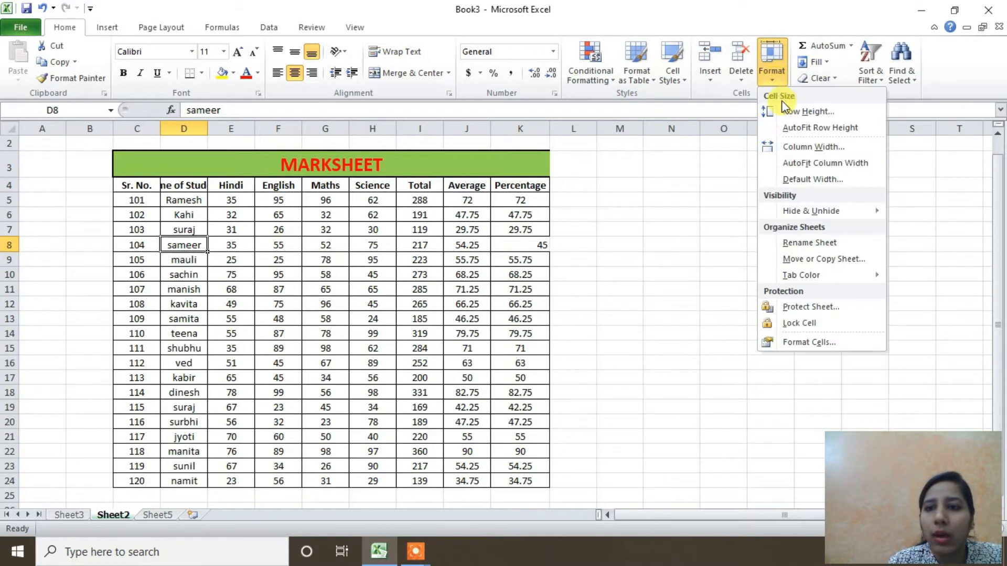
click(792, 111)
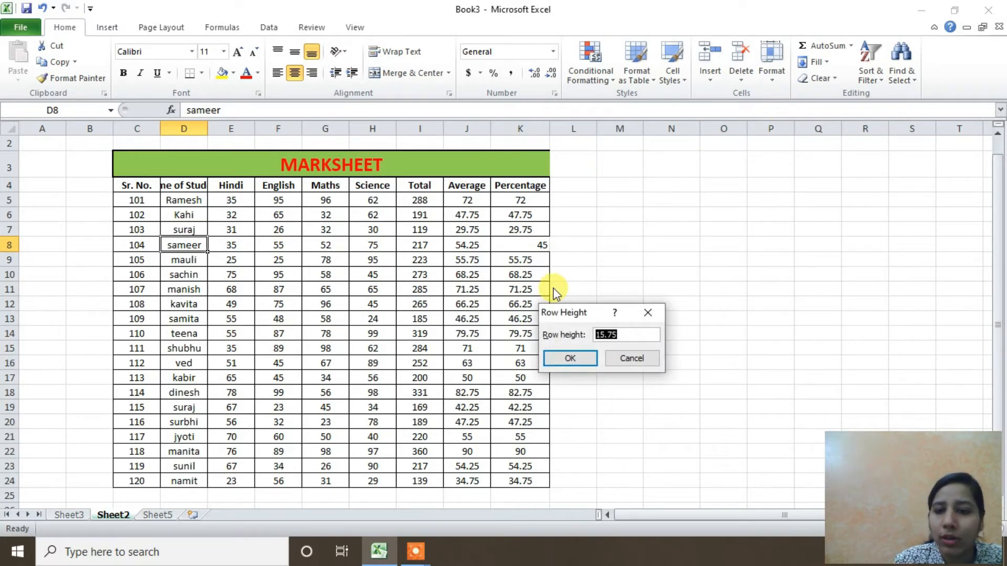
text(20)
key(Return)
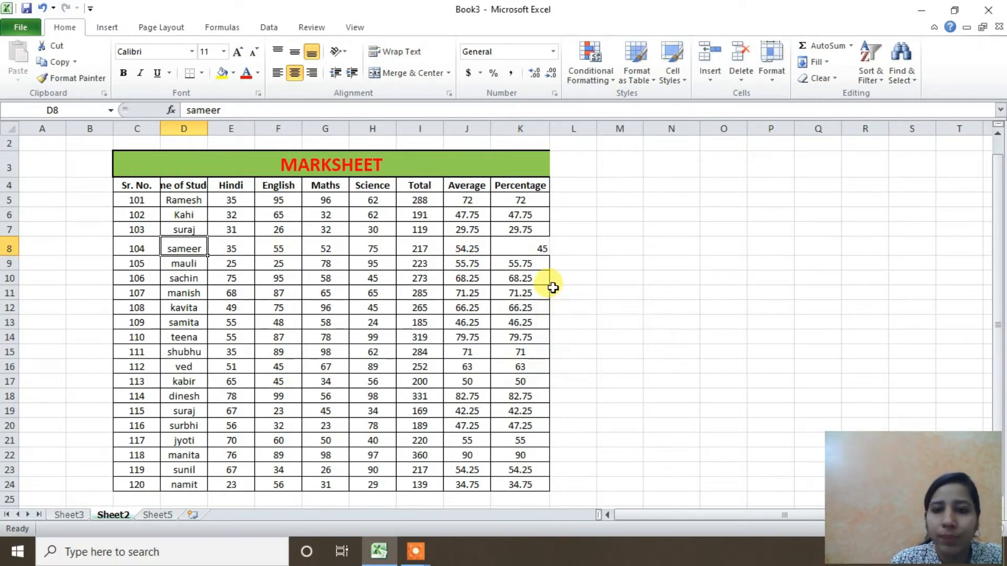
click(11, 249)
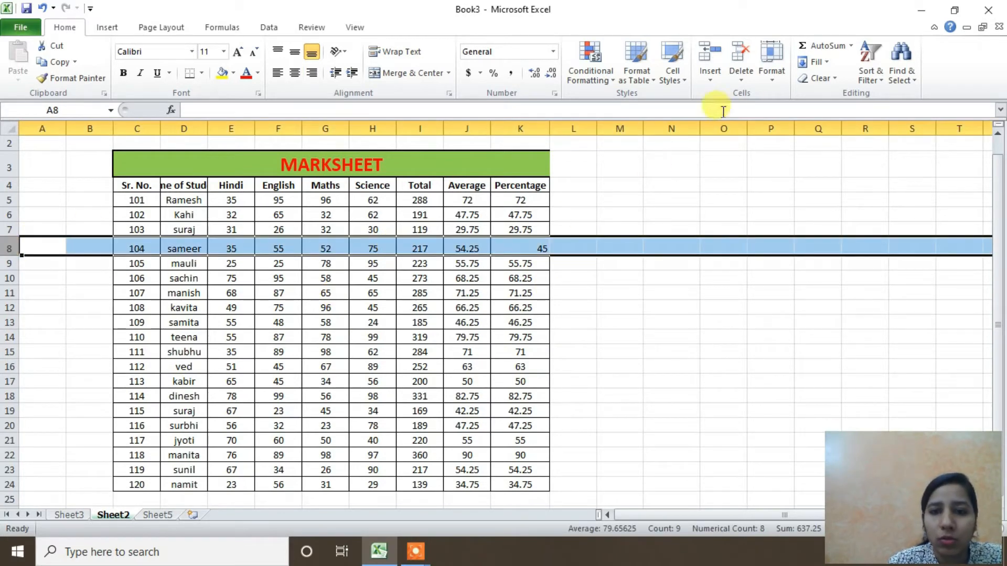
click(766, 78)
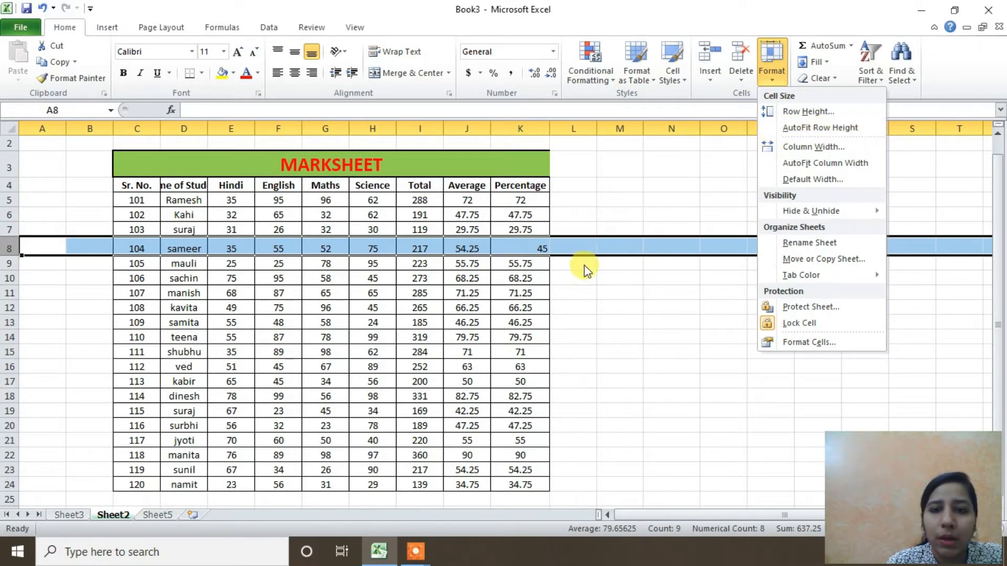
click(588, 249)
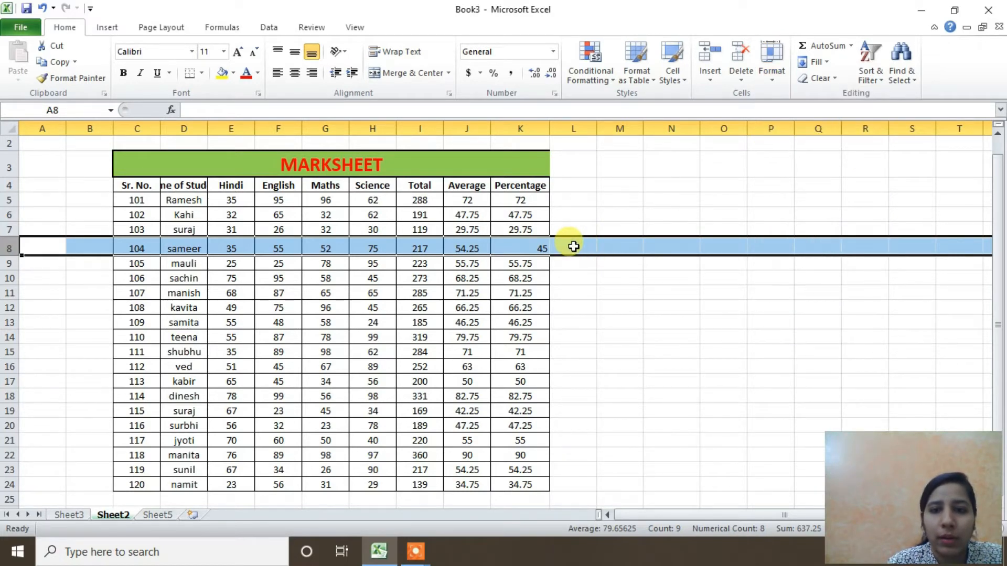
Step: Enter the sample text fjdkljffkjd in cell L8, beside the Percentage value of row 8
double_click(575, 247)
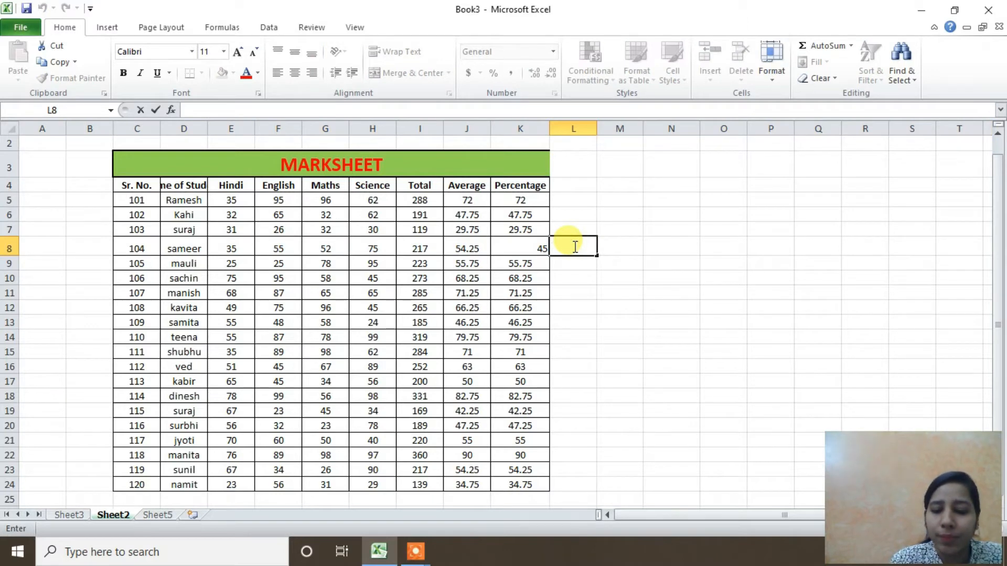
text(fjdkljffkjdkjfkldjf)
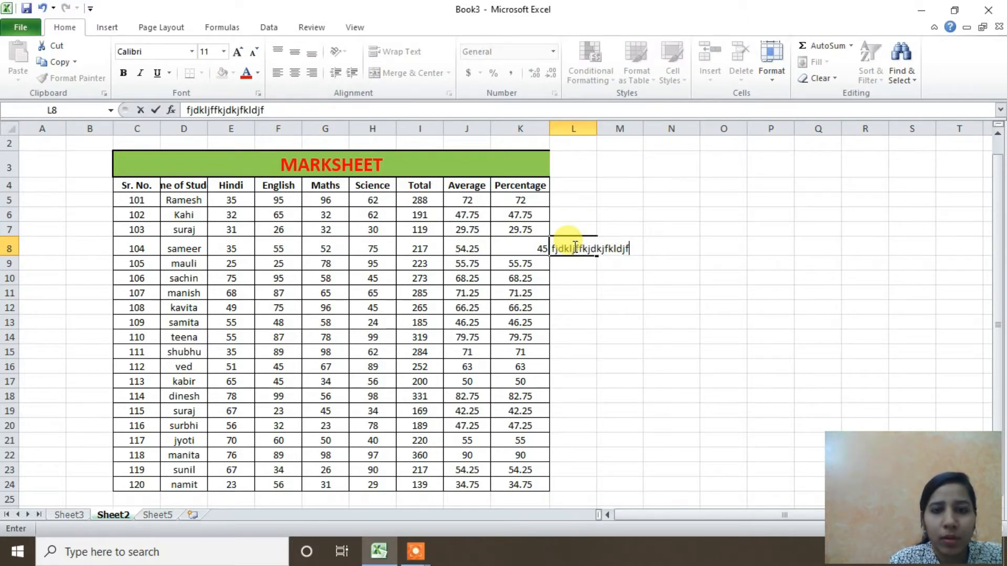
text(kldjklfj)
key(BackSpace)
key(BackSpace)
key(BackSpace)
key(BackSpace)
key(BackSpace)
key(BackSpace)
key(BackSpace)
key(BackSpace)
key(BackSpace)
key(BackSpace)
key(BackSpace)
key(BackSpace)
key(BackSpace)
key(BackSpace)
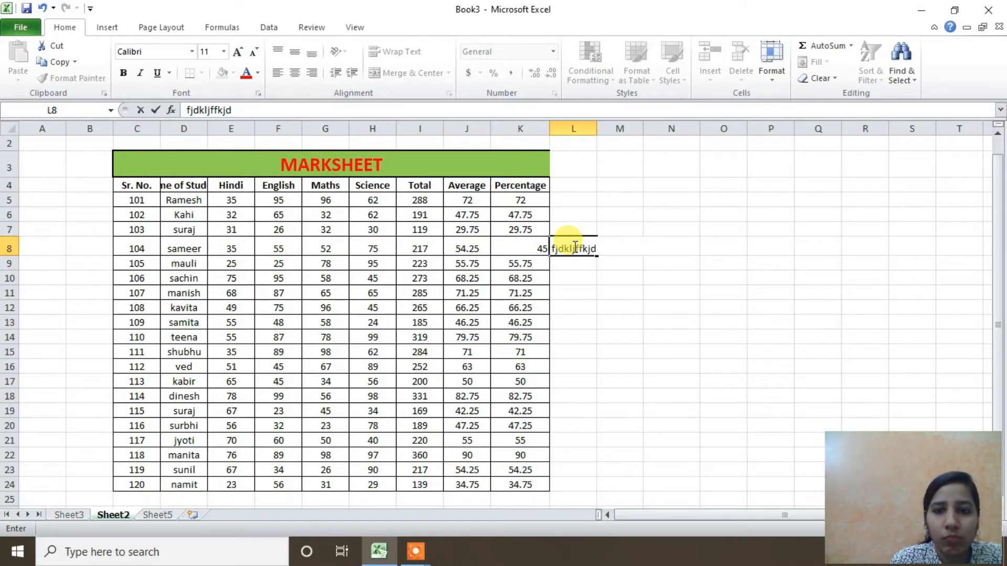
key(Return)
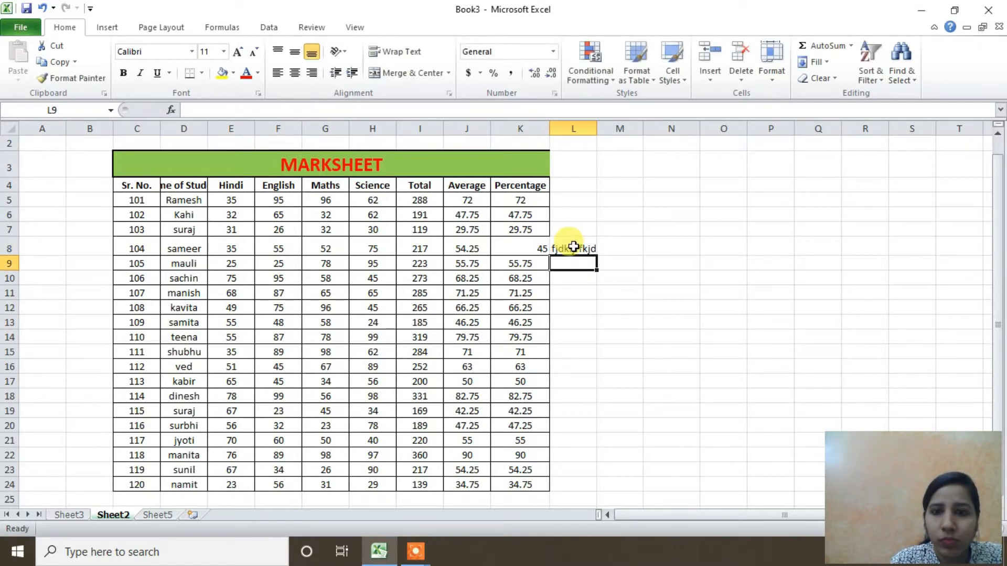
Step: Extend the sample text in cell L8 to fjdkljffkjdfjhfhdhfjdhjfhdj so it overflows the column
double_click(574, 247)
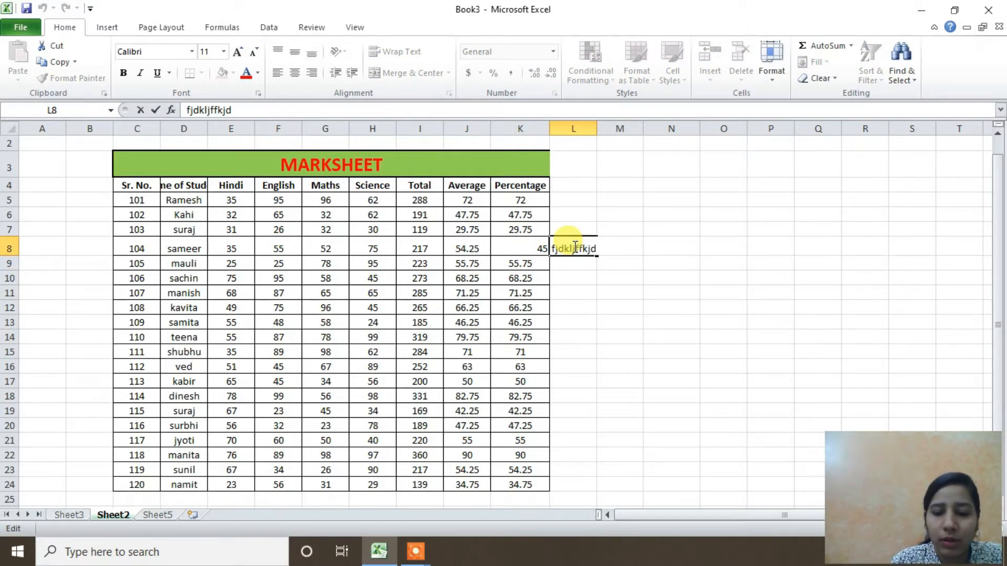
text(fjhfhdhfjdhjfhdj)
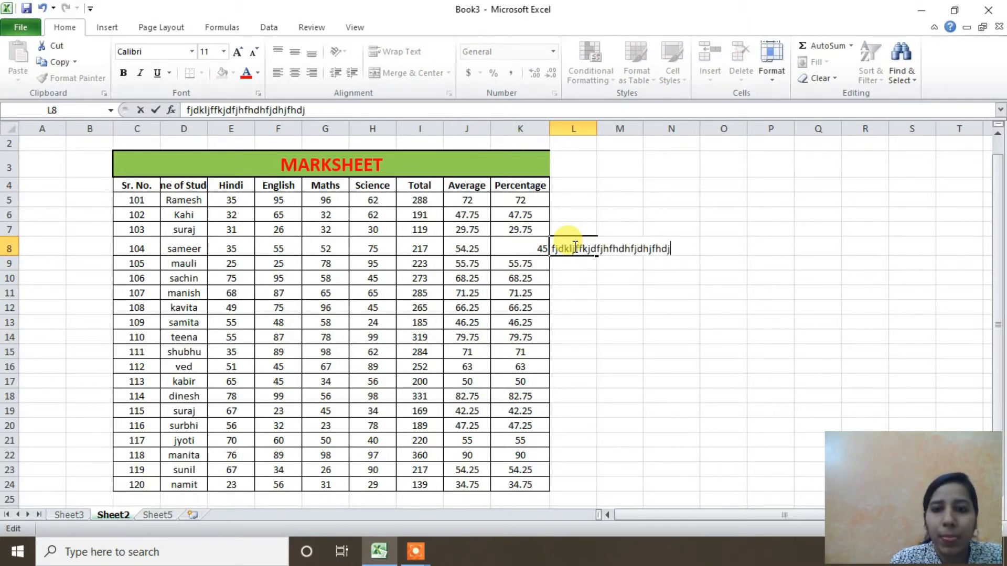
click(652, 274)
click(566, 242)
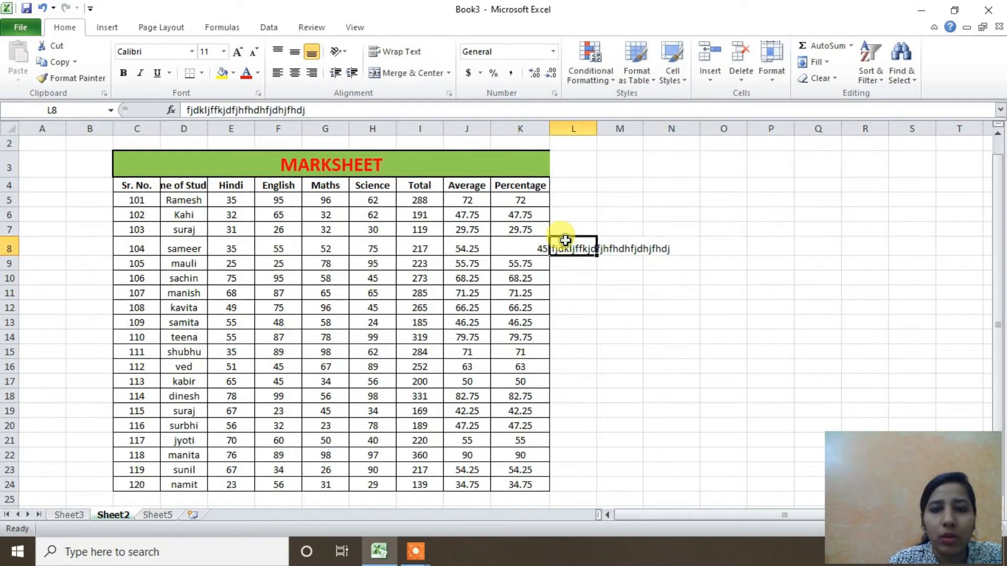
Step: Select the whole of row 8 and AutoFit its row height
click(12, 249)
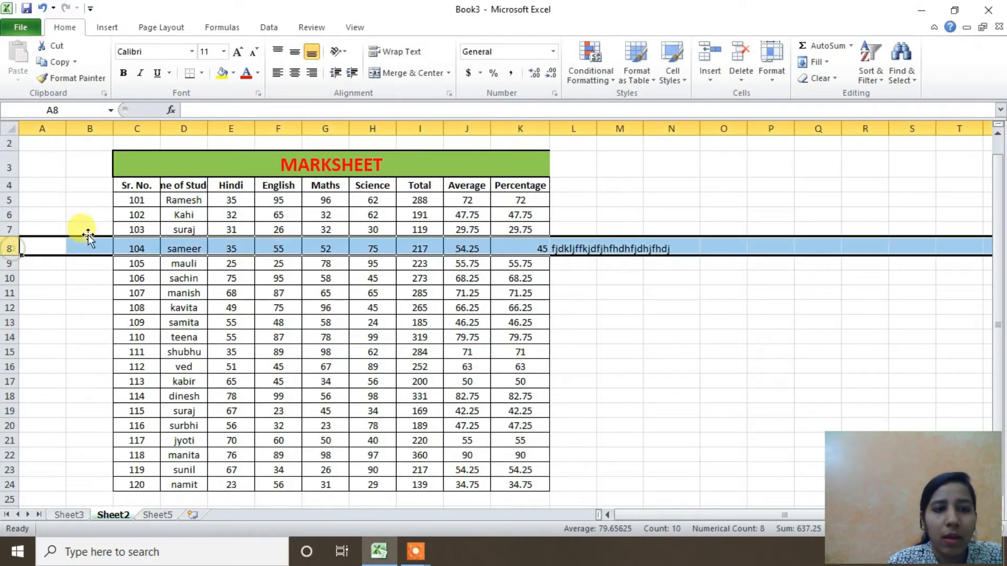
click(710, 78)
click(772, 79)
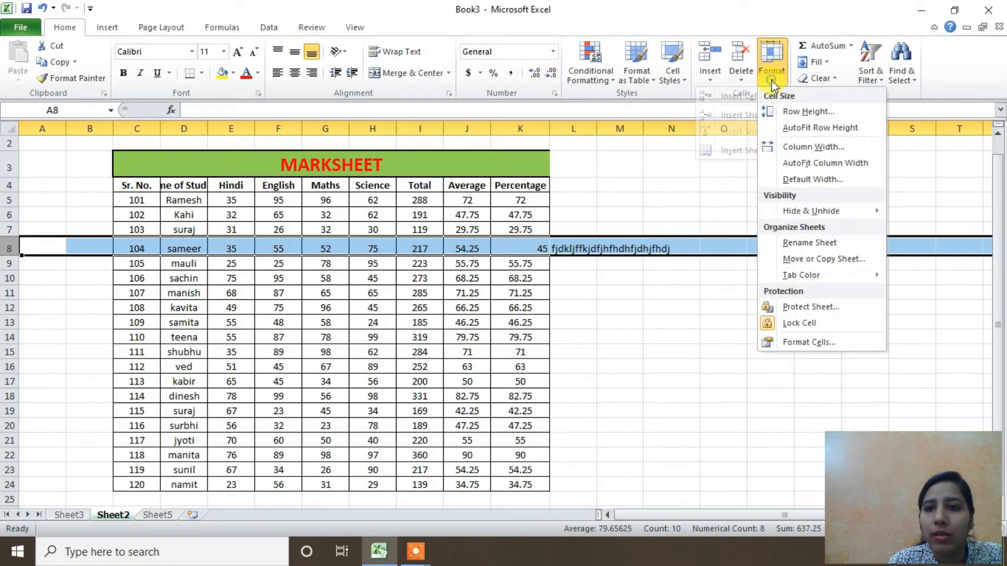
click(781, 127)
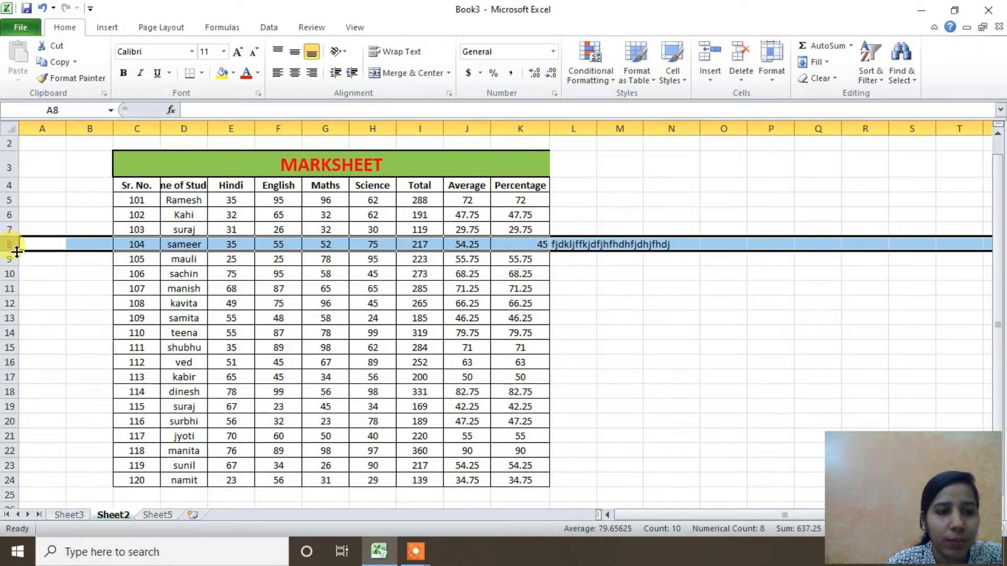
Step: Stretch row 8 to several times its normal height by hand, and AutoFit the row height again
drag(17, 251, 16, 294)
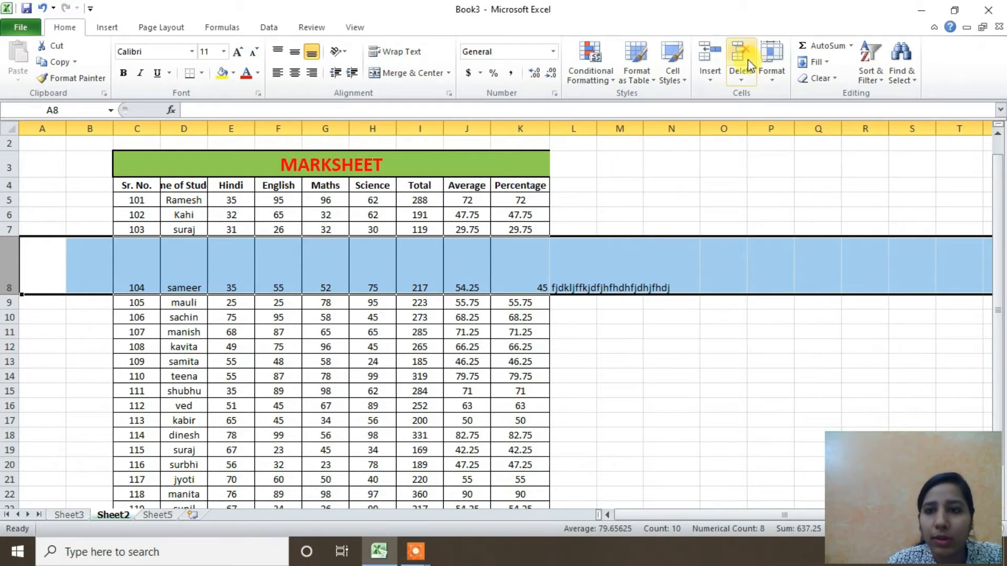
click(767, 73)
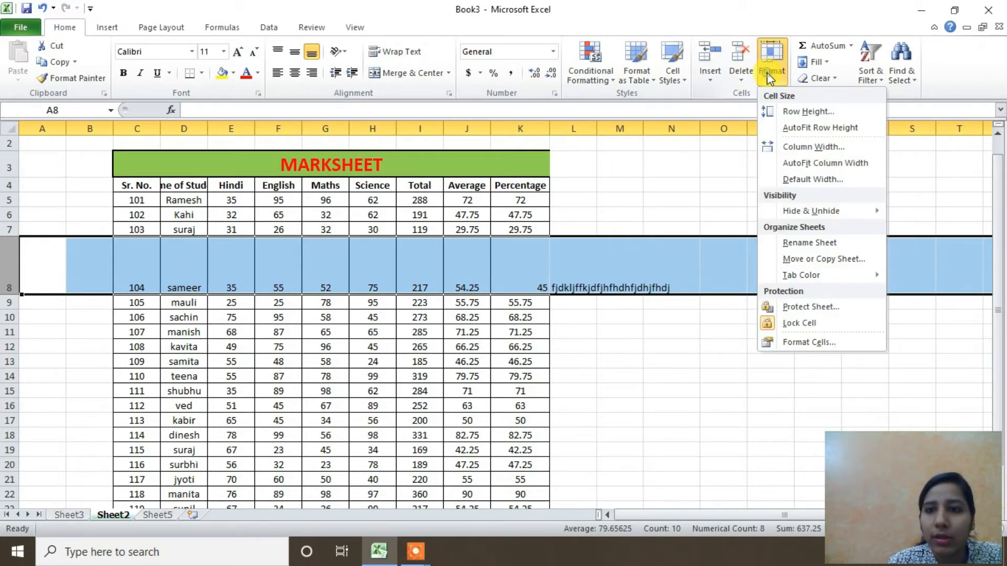
click(773, 133)
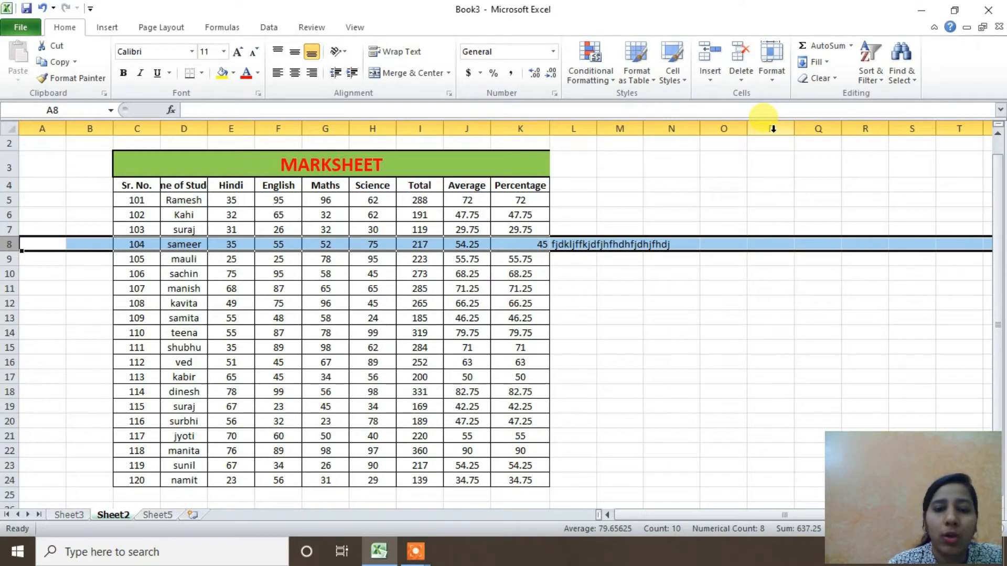
click(212, 247)
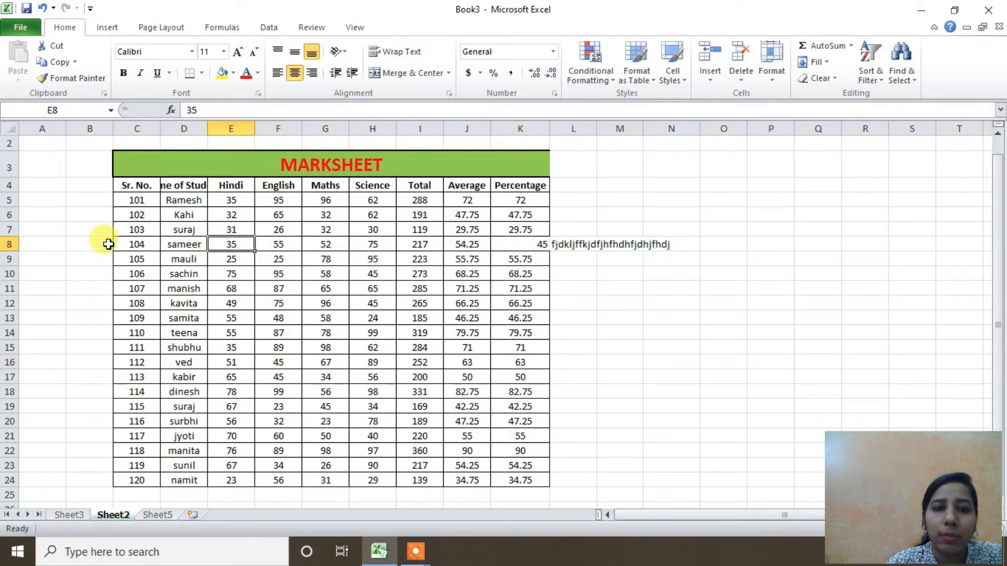
click(36, 244)
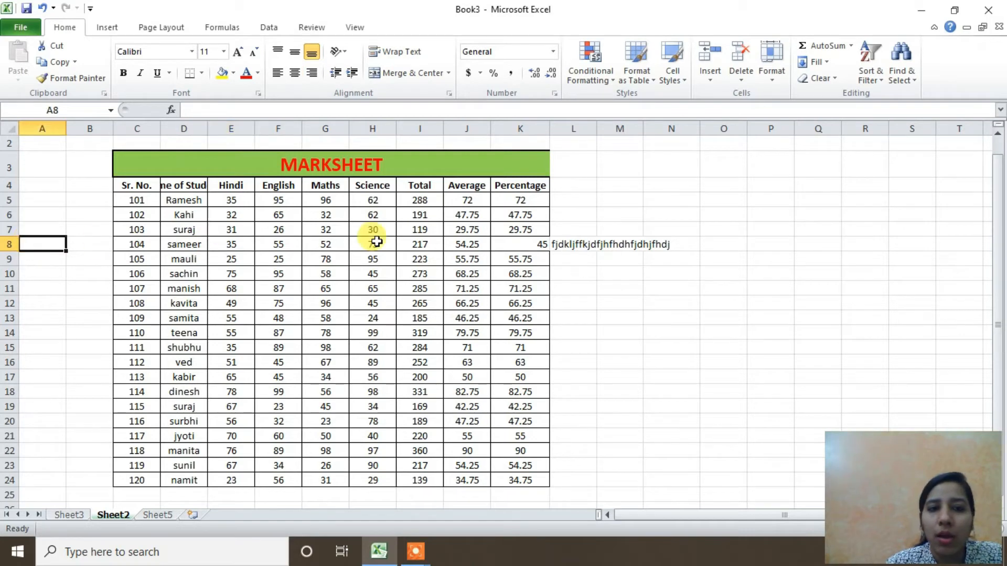
click(588, 244)
click(666, 242)
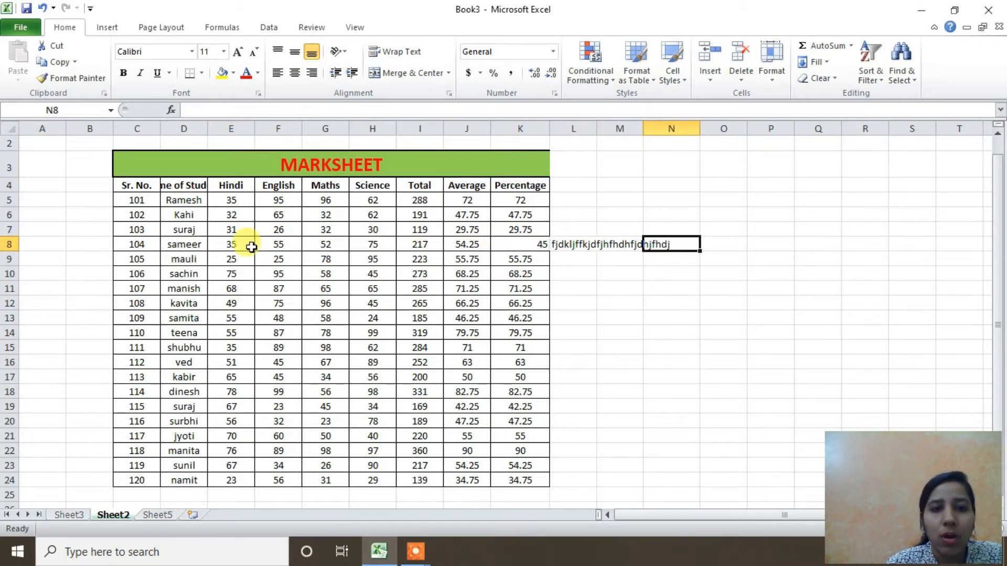
click(235, 244)
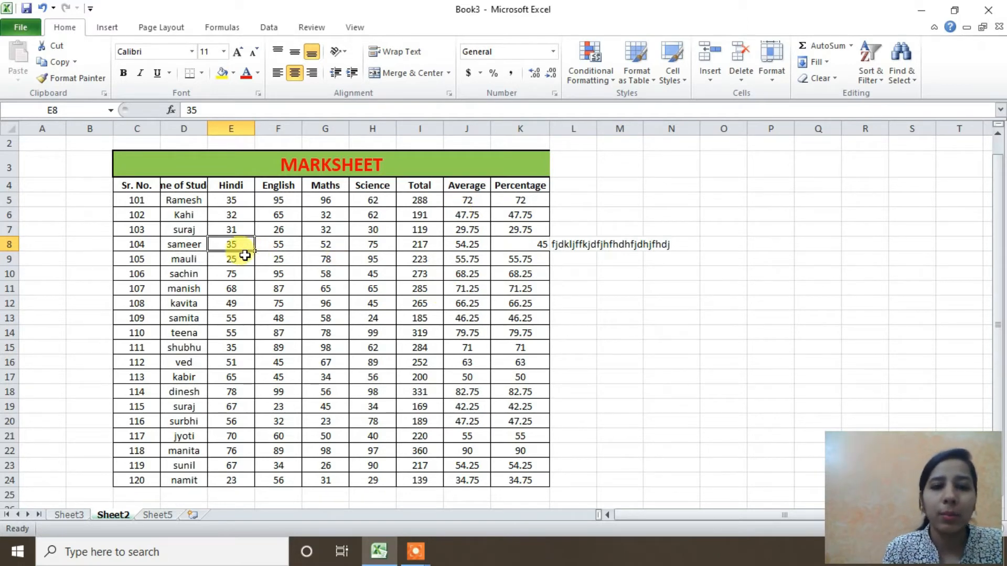
click(11, 245)
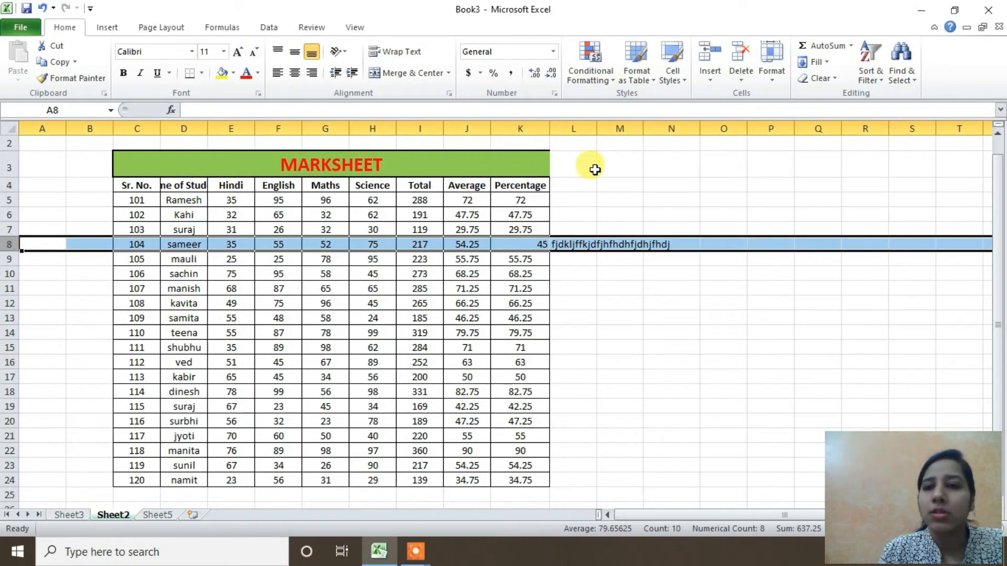
click(770, 79)
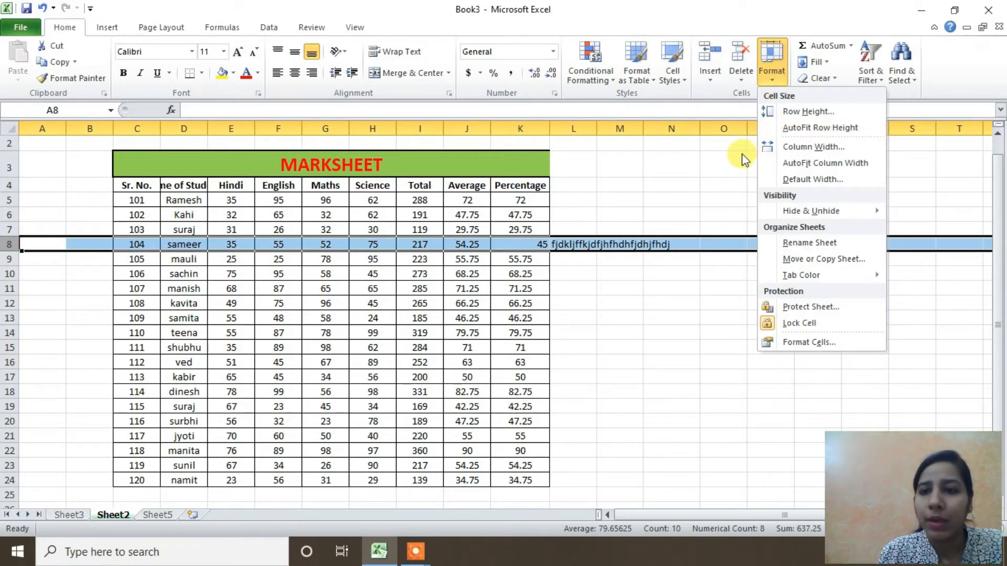
click(775, 153)
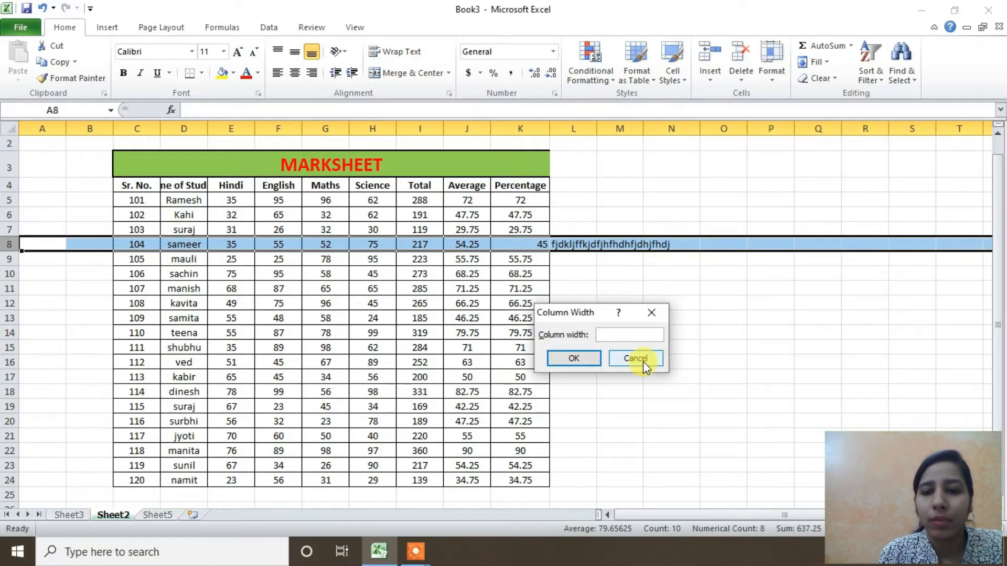
click(590, 357)
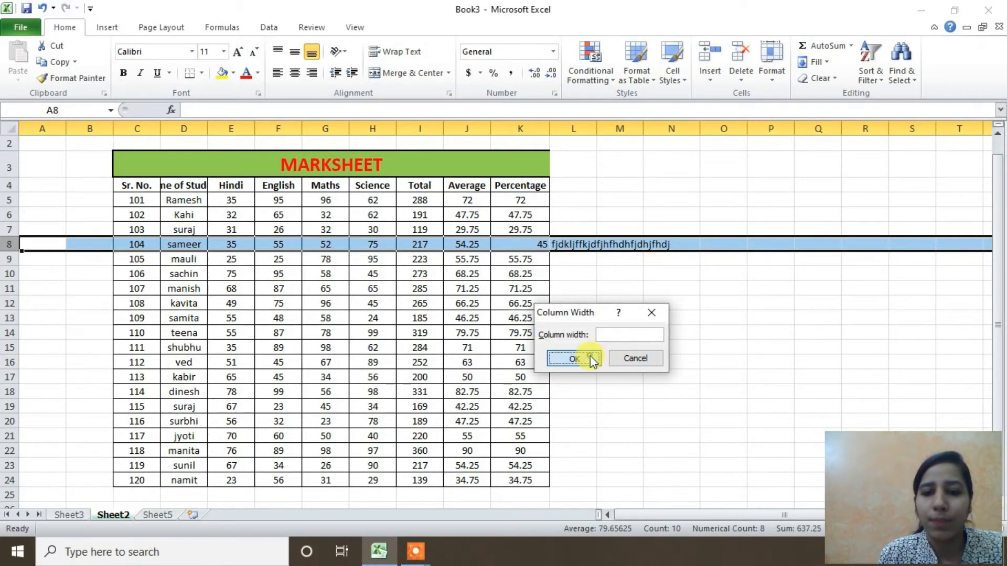
click(474, 347)
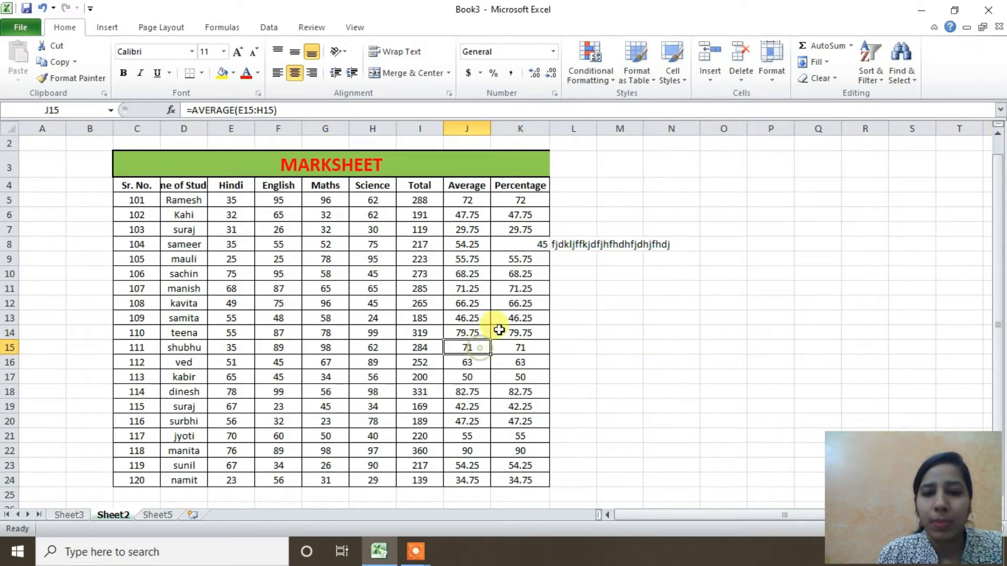
click(772, 80)
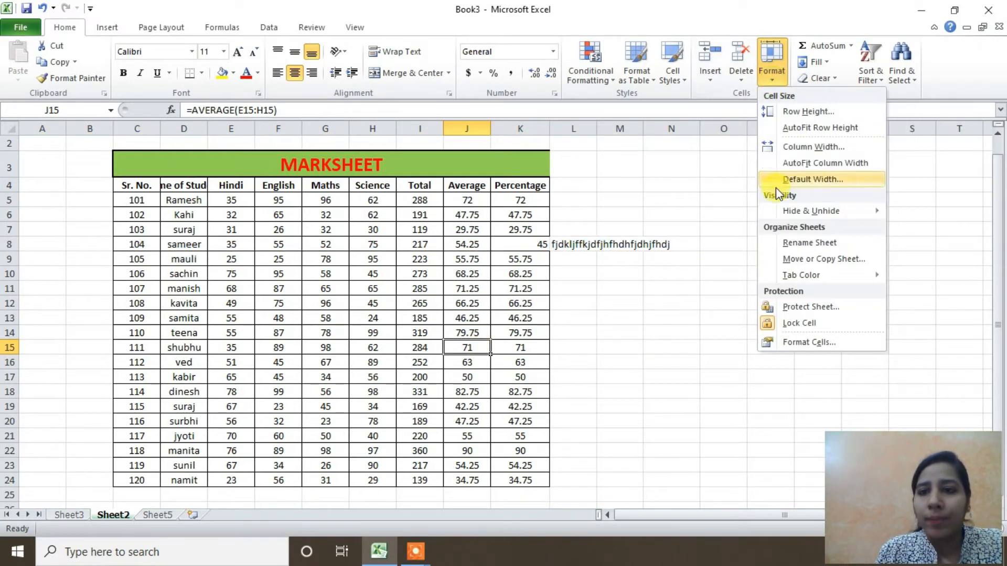
click(802, 146)
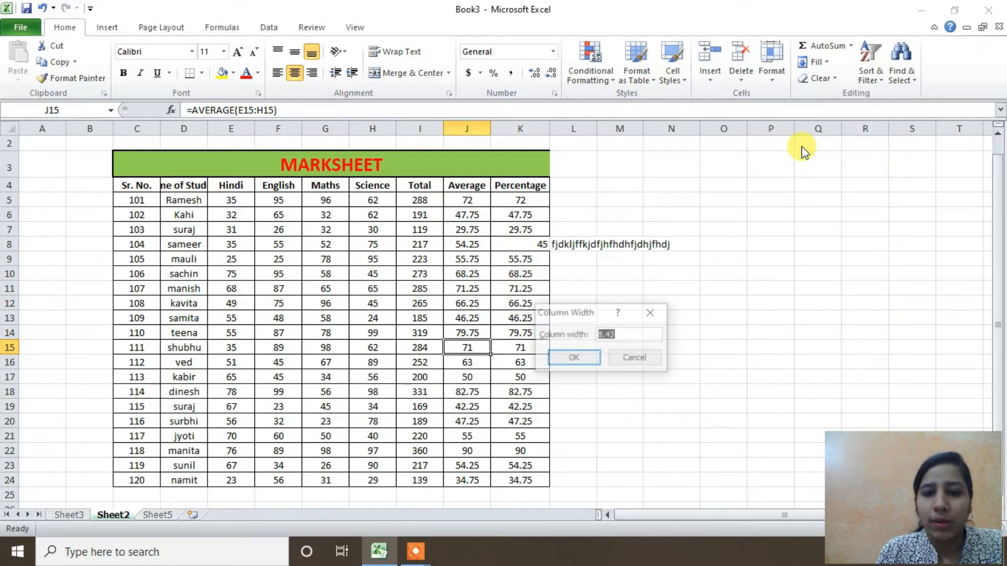
click(623, 335)
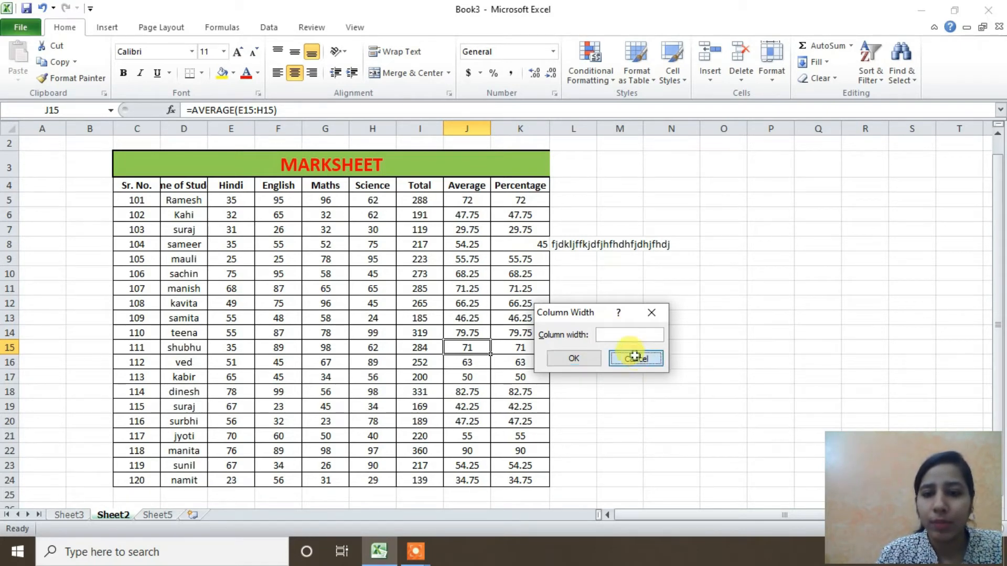
click(636, 358)
Step: Set the width of column N to 3
click(660, 284)
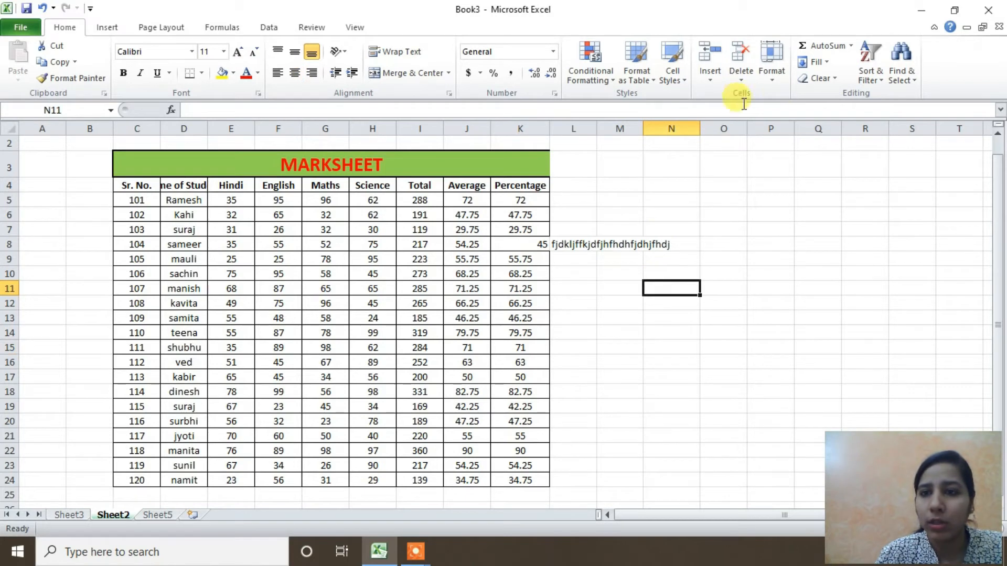
click(774, 82)
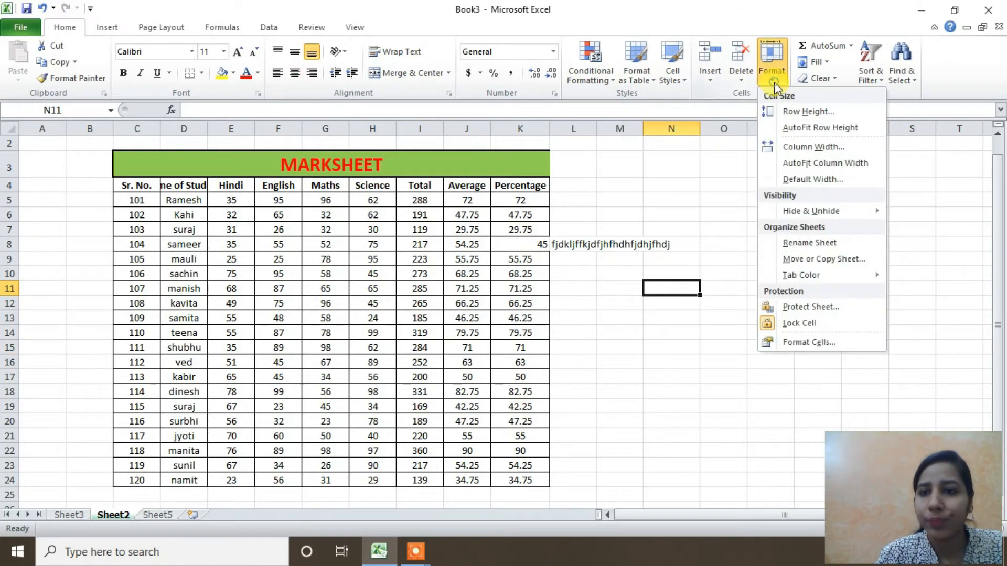
click(774, 150)
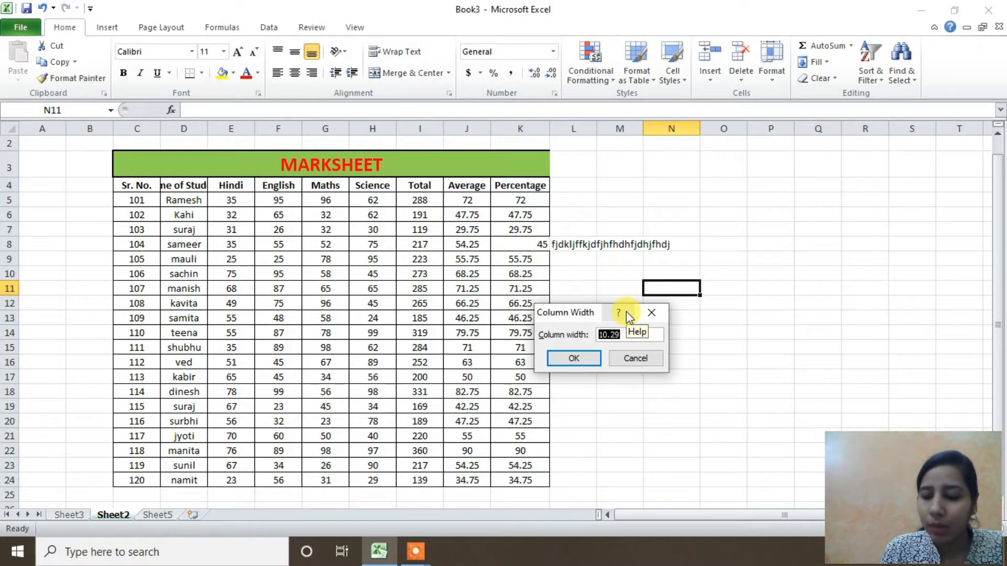
text(3)
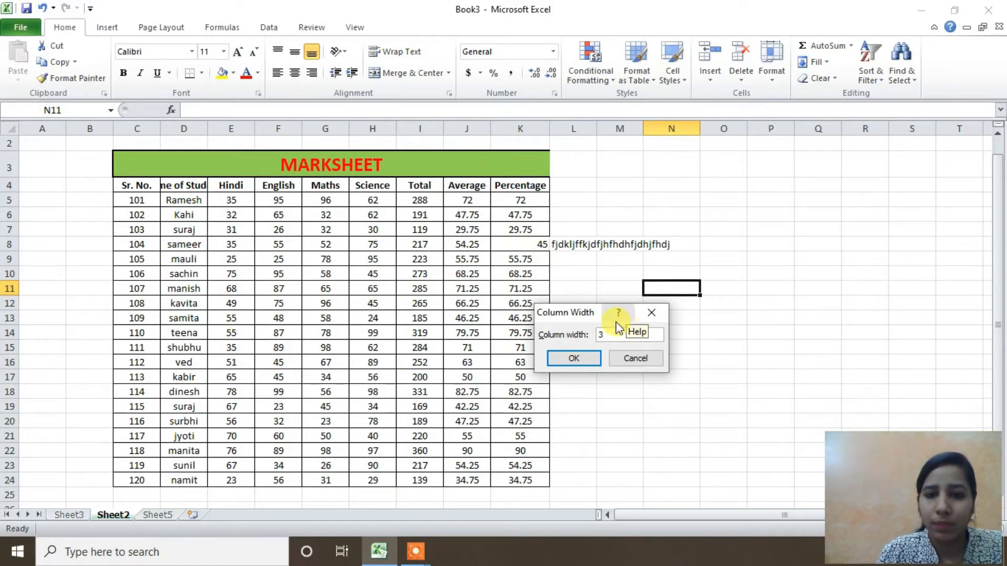
click(577, 357)
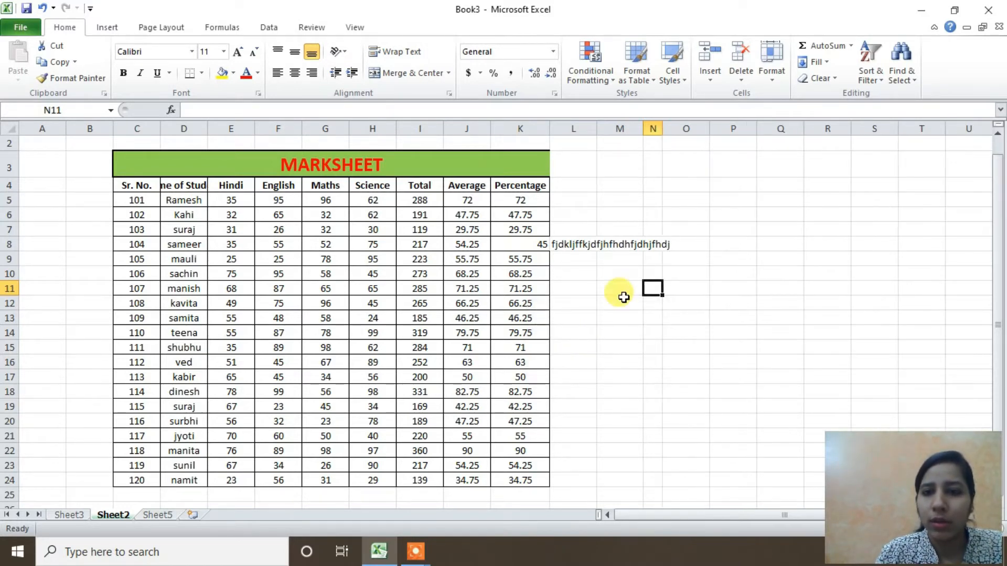
Step: Widen column N freehand to about one and a half times the width of neighbouring column O
click(655, 140)
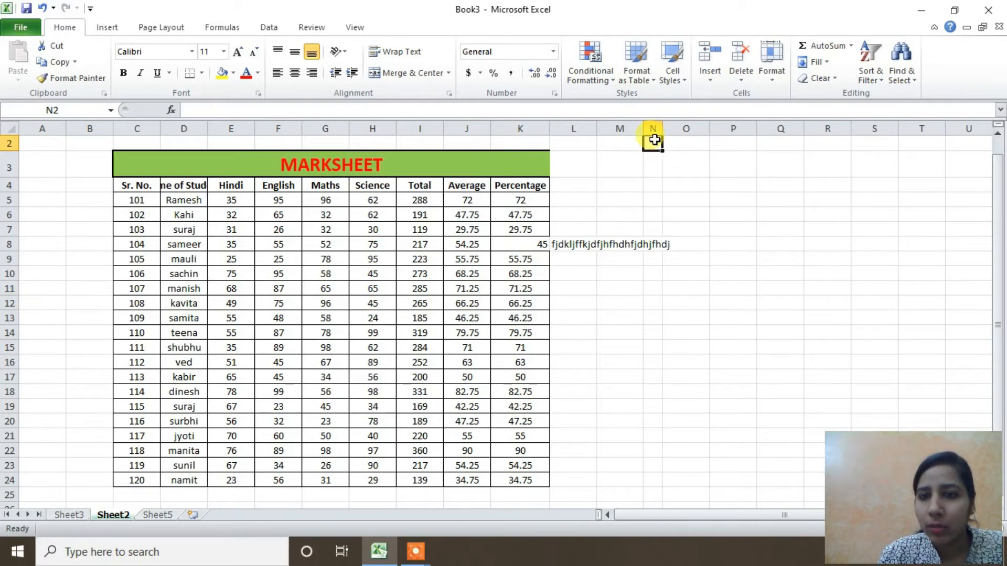
click(655, 125)
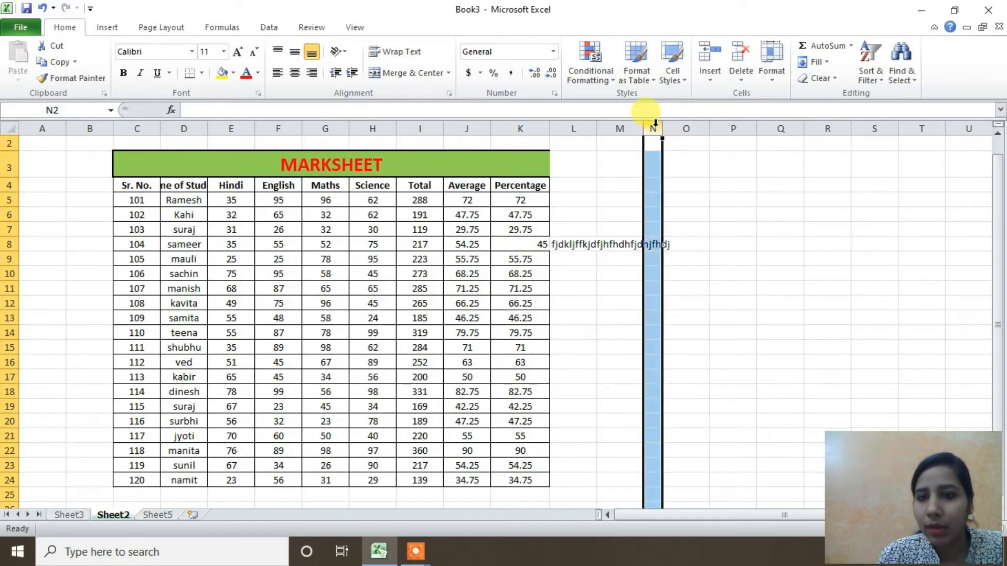
click(684, 141)
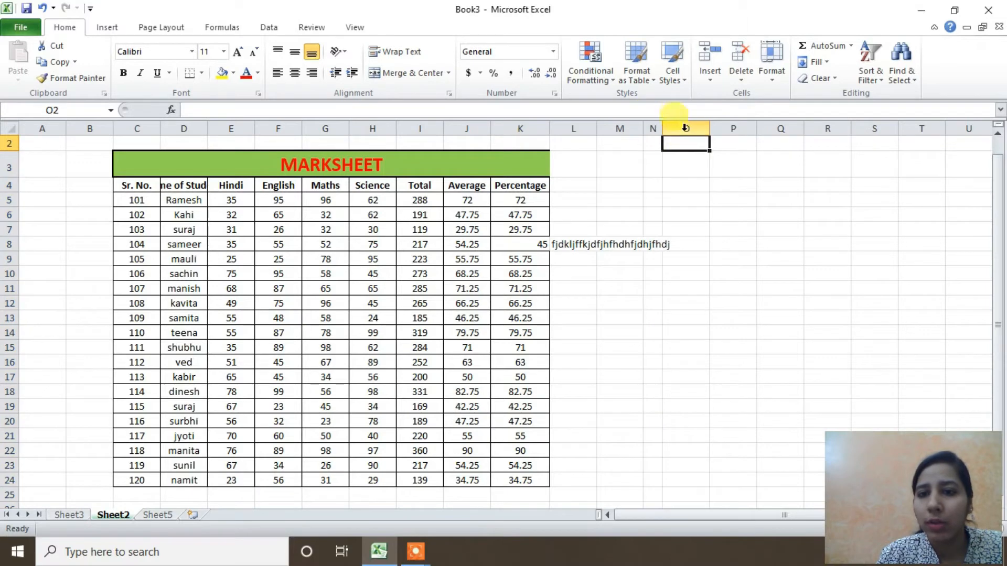
click(683, 125)
click(651, 125)
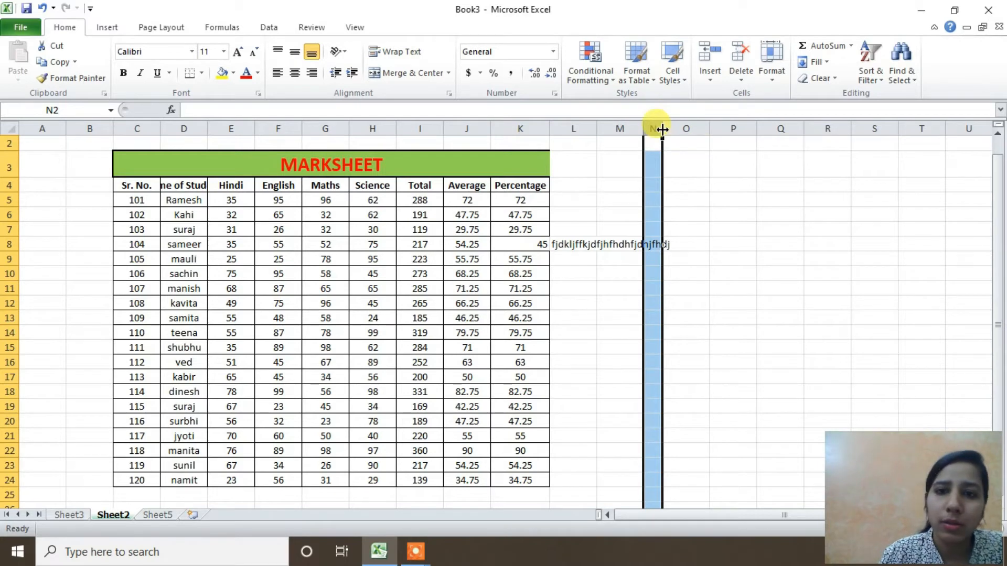
drag(663, 129, 714, 121)
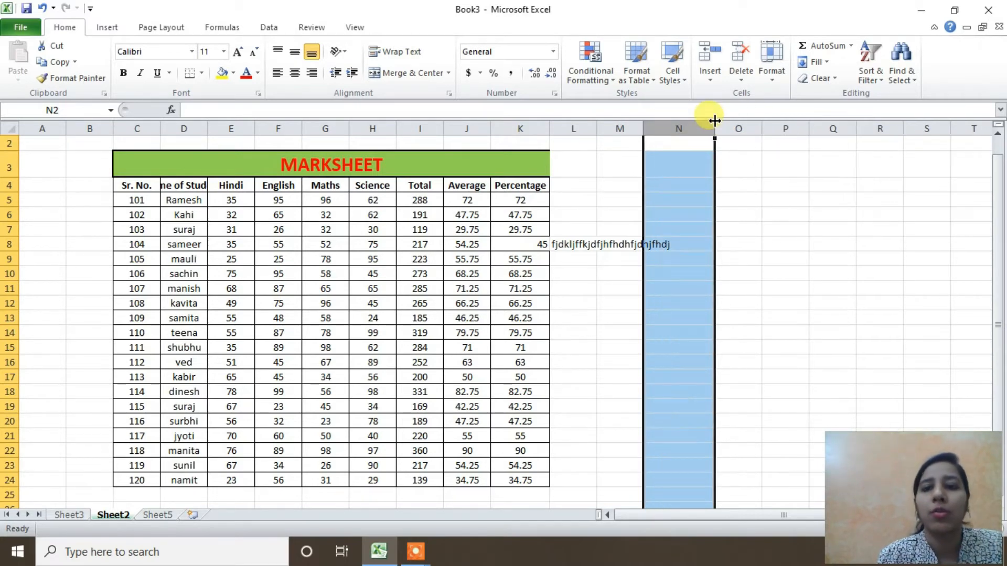
Step: AutoFit the width of column L to the long text entry in row 8
click(774, 81)
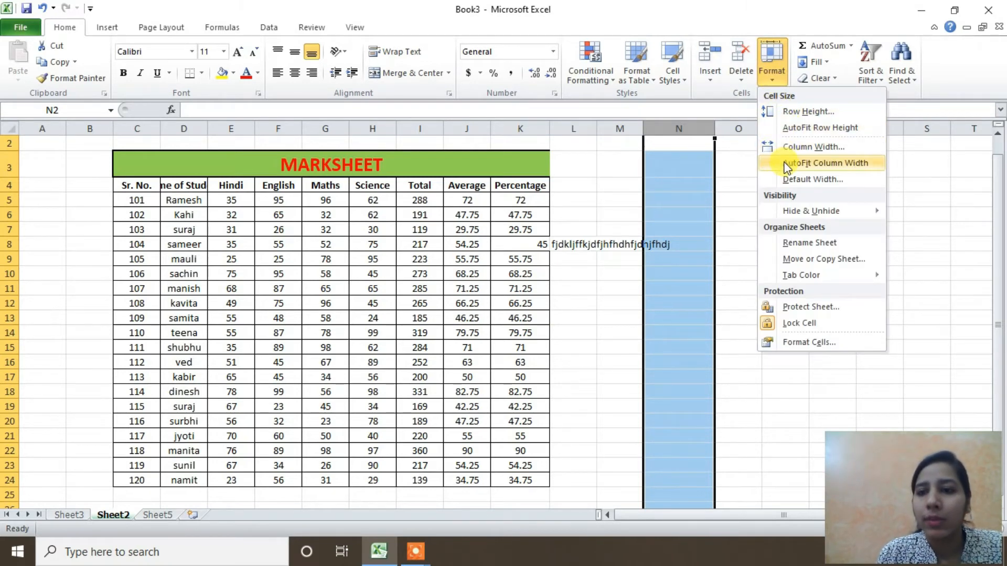
click(688, 197)
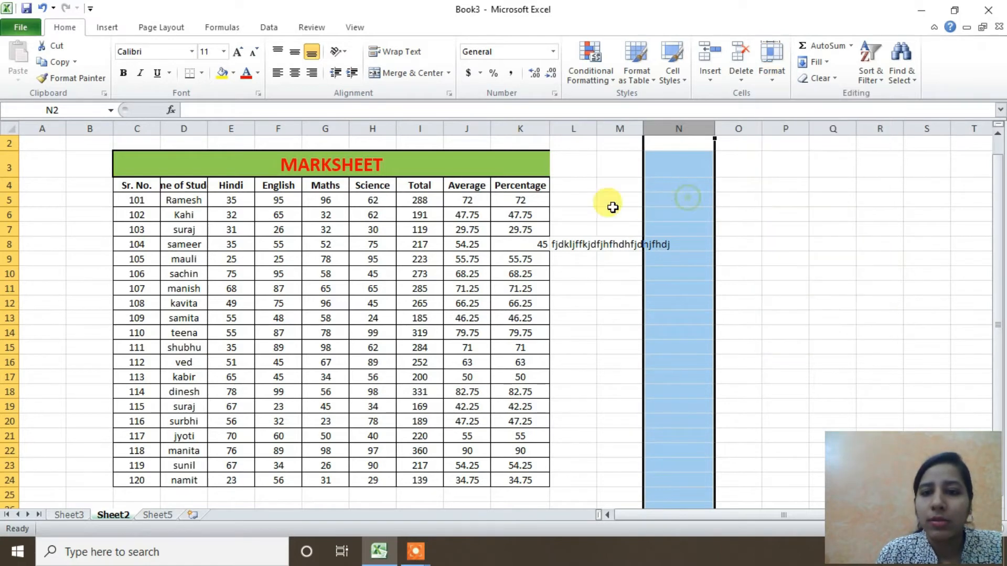
click(572, 129)
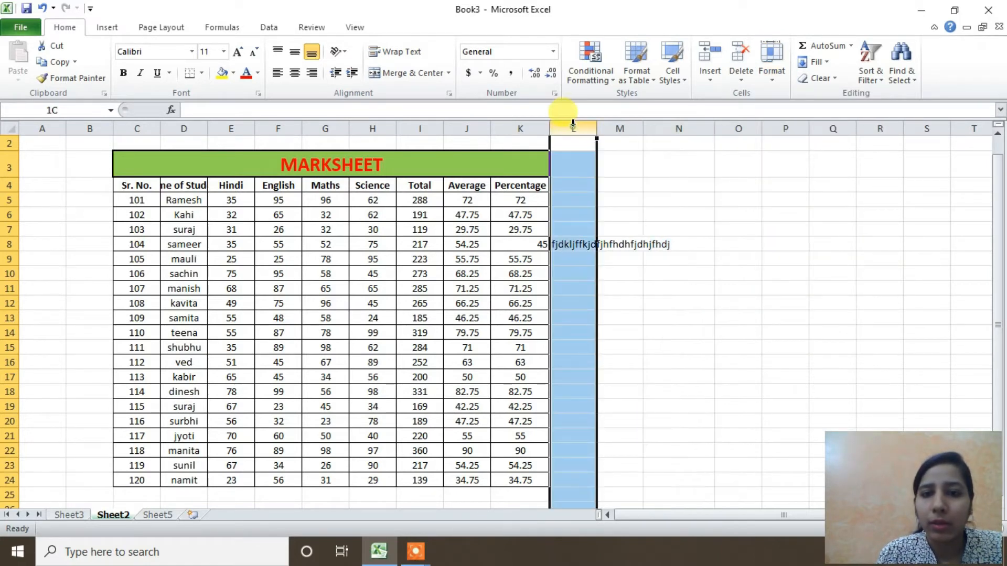
click(773, 78)
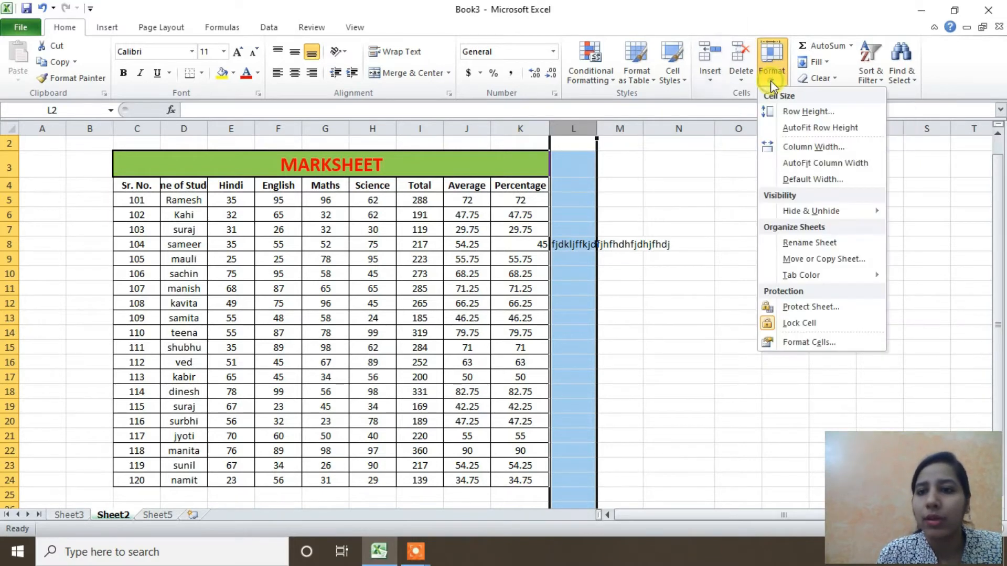
click(785, 165)
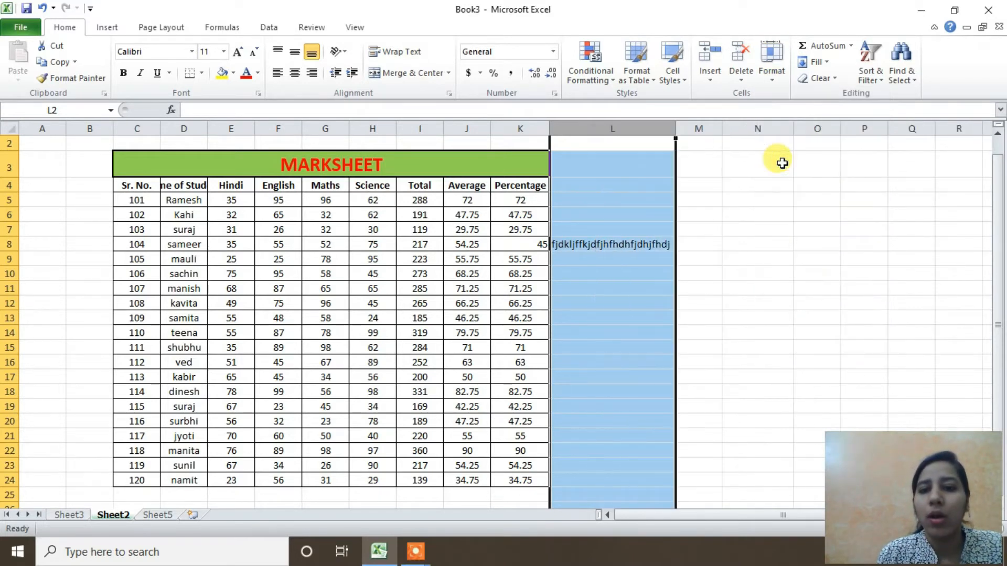
click(685, 244)
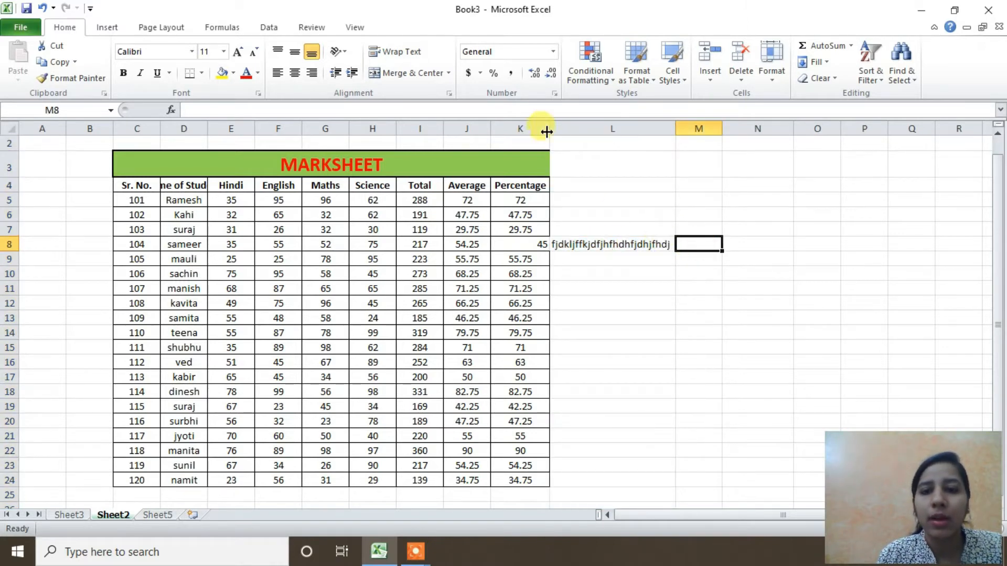
click(583, 128)
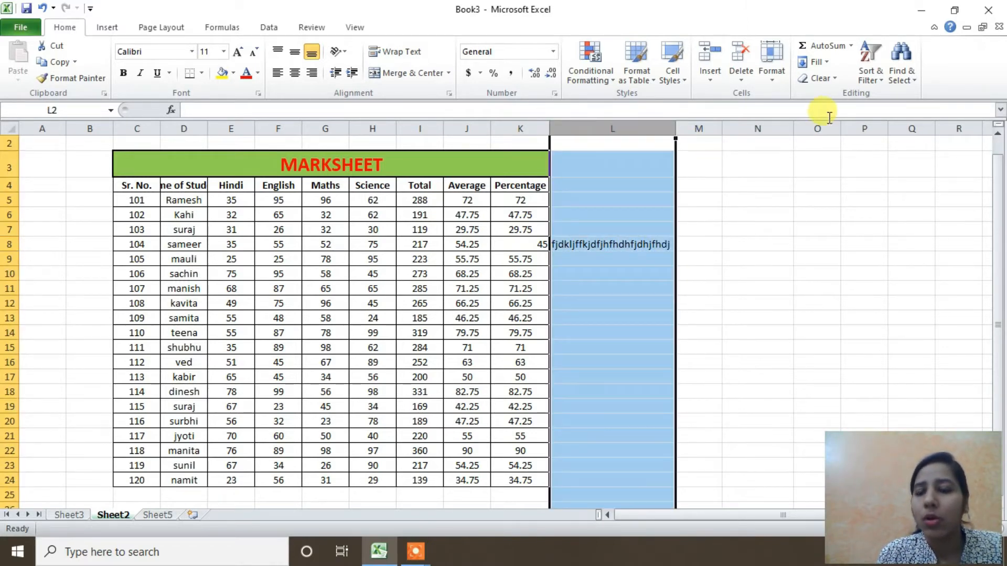
click(771, 65)
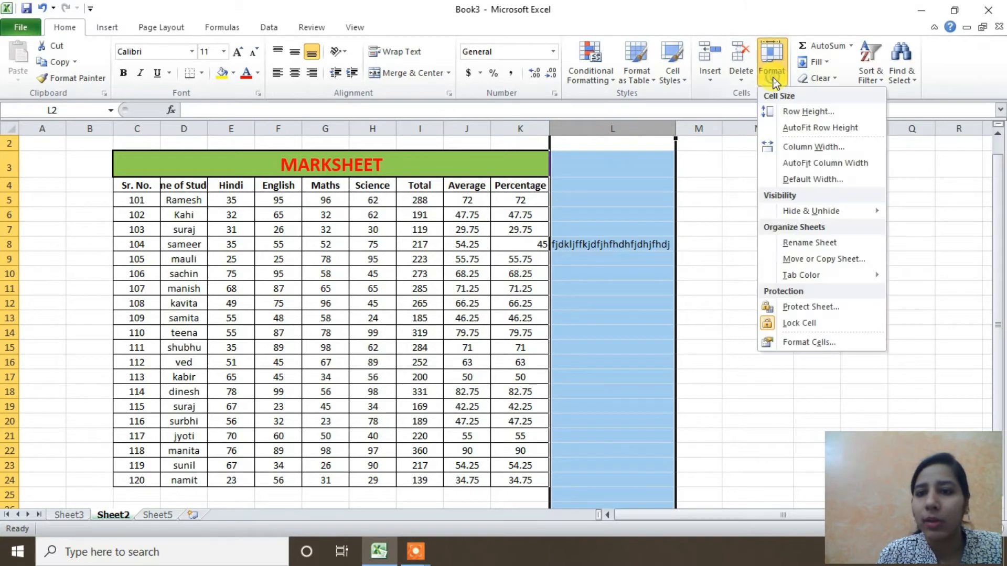
click(794, 166)
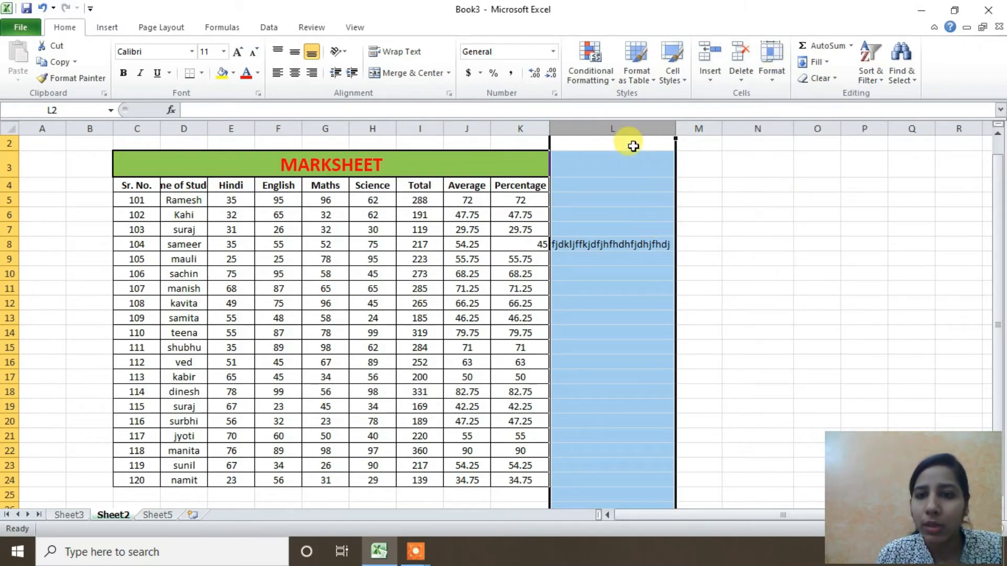
click(708, 144)
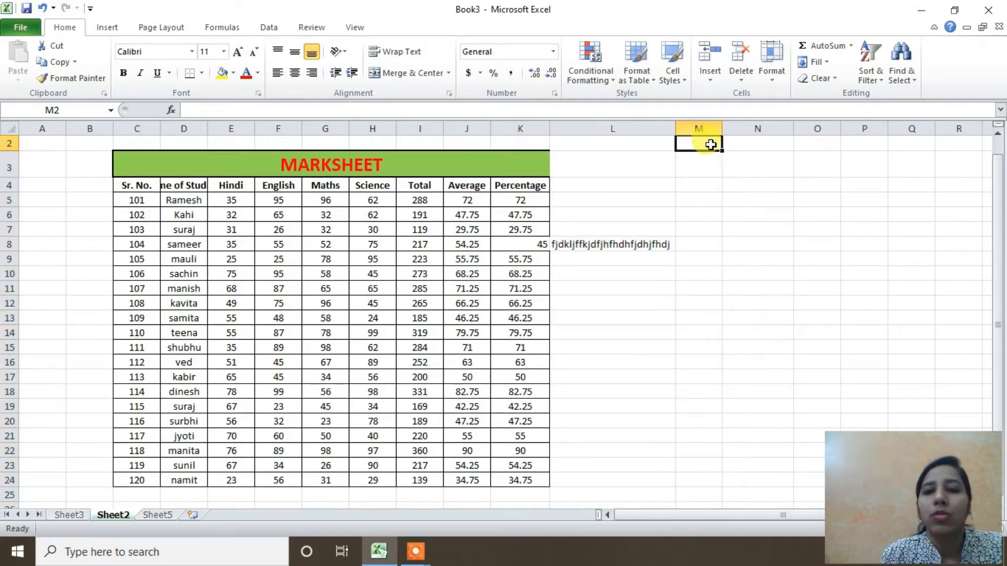
click(603, 142)
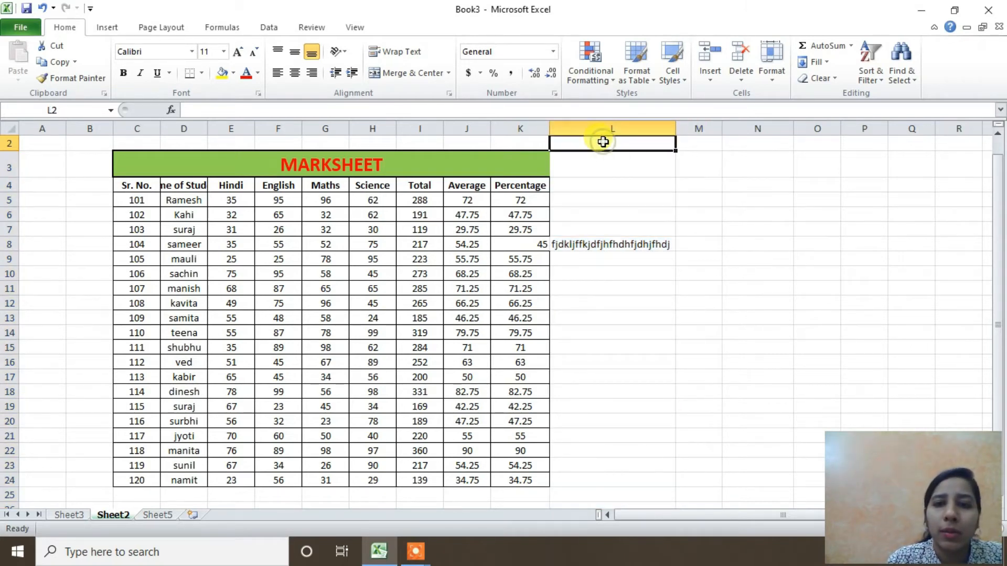
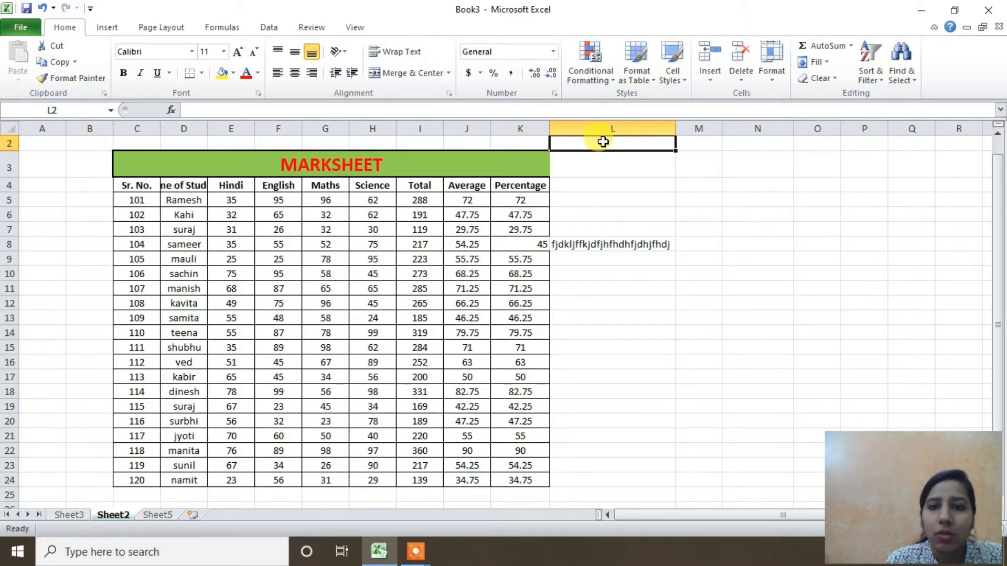
click(697, 142)
click(645, 143)
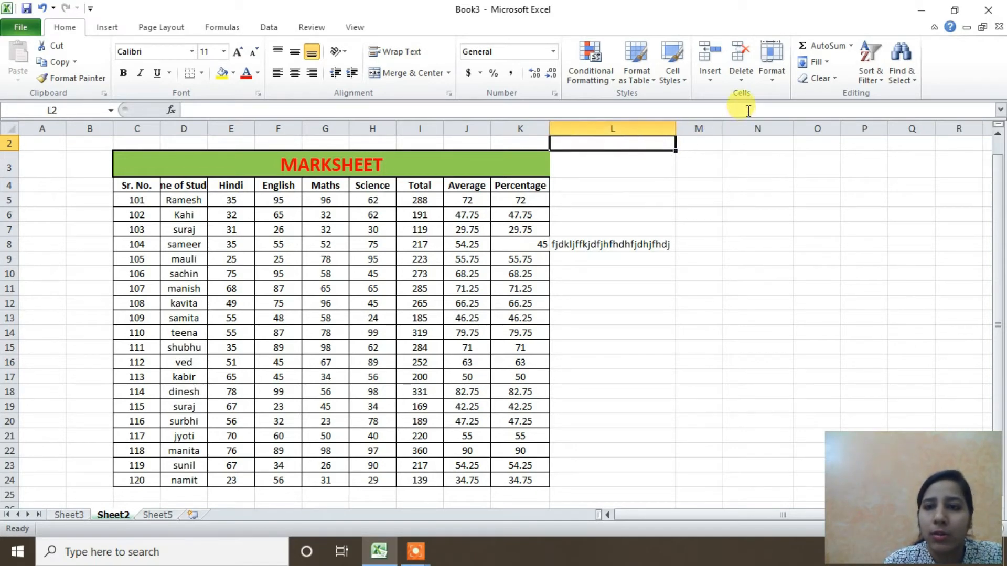
click(765, 84)
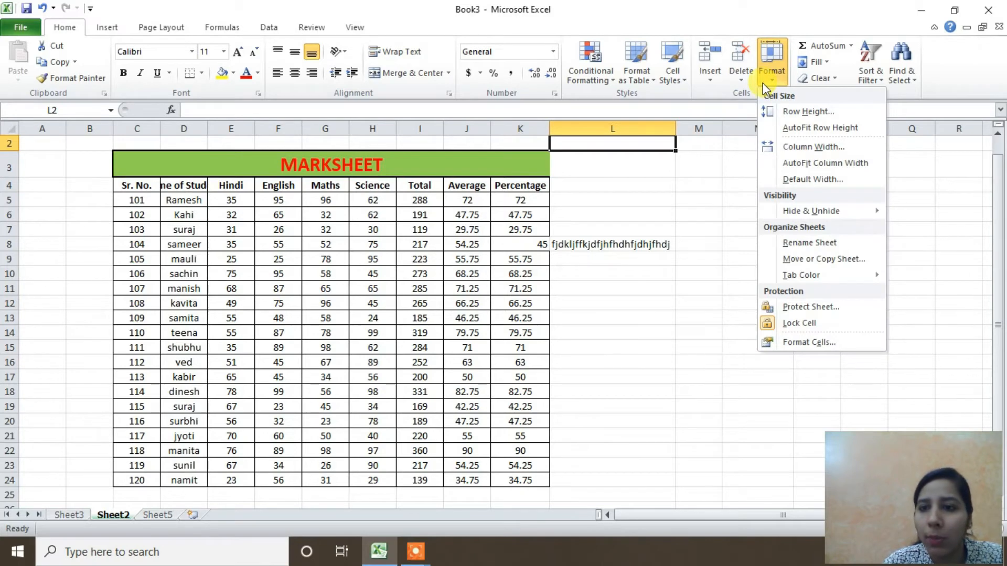
click(708, 170)
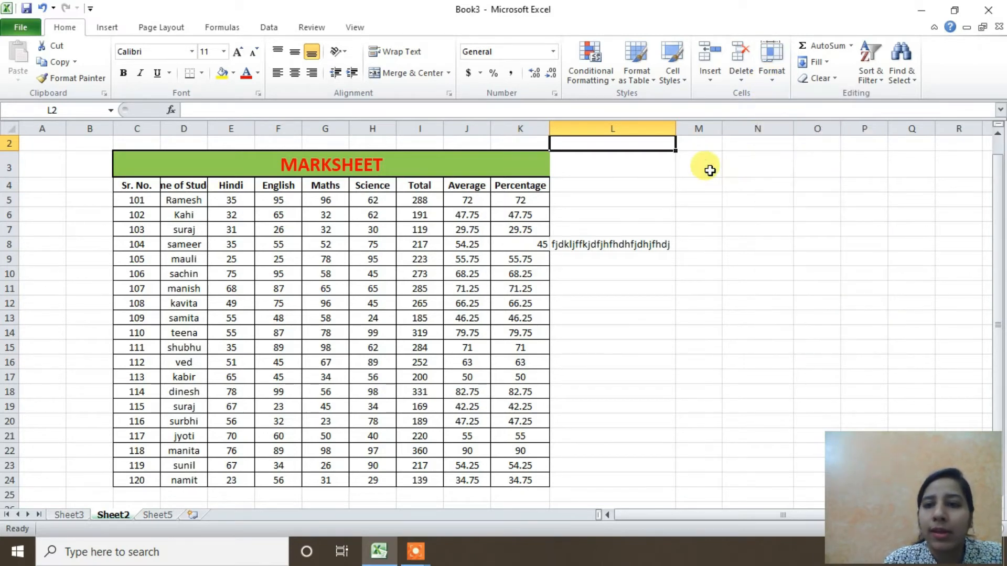
click(709, 170)
click(736, 169)
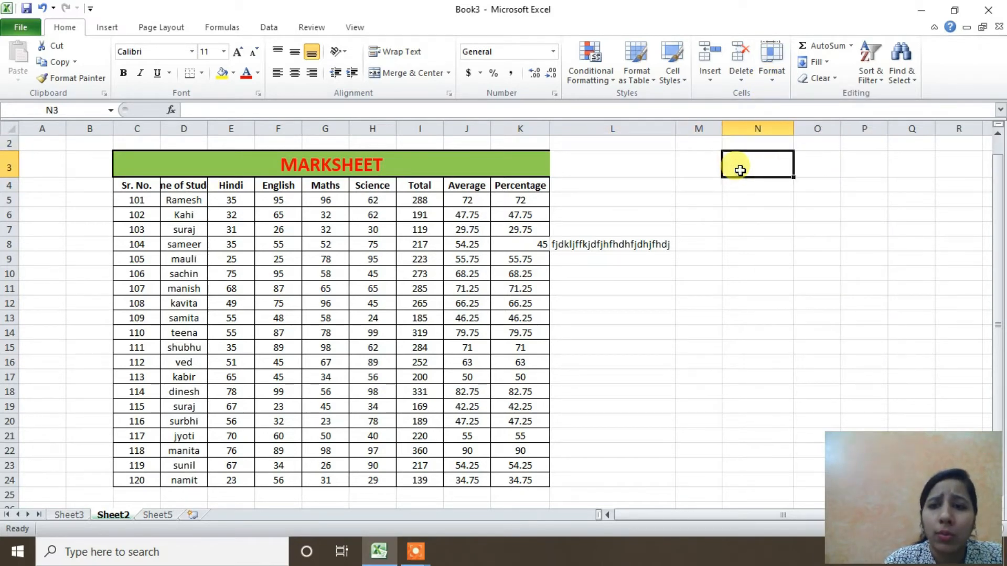
click(704, 170)
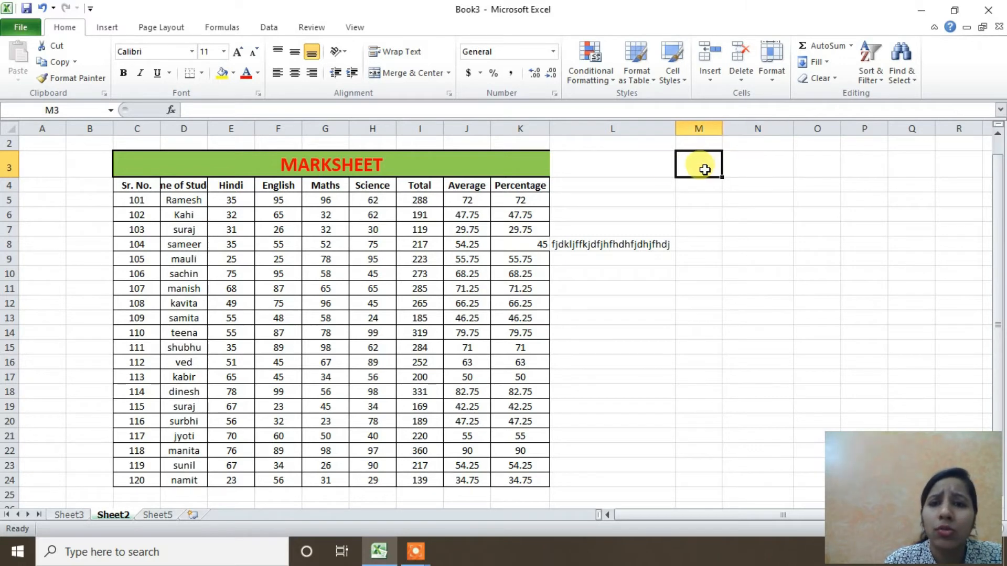
Step: Set the default (standard) column width of Sheet2 to 10
click(653, 170)
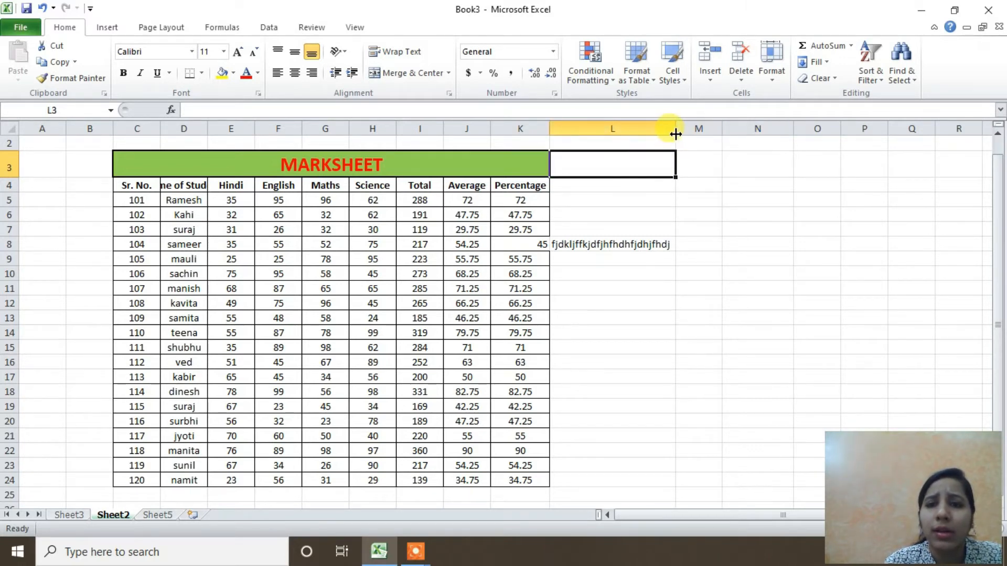
click(771, 74)
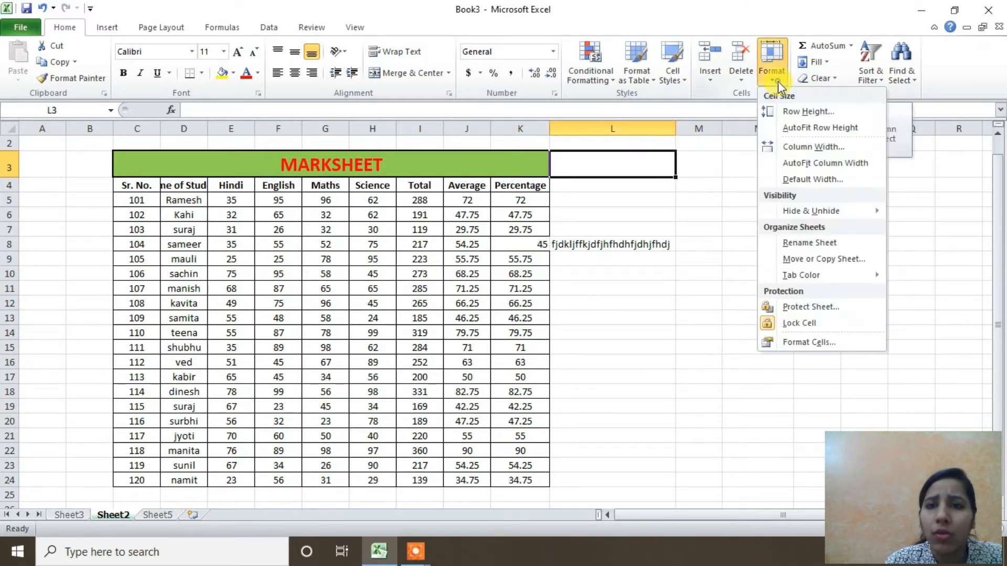
click(775, 179)
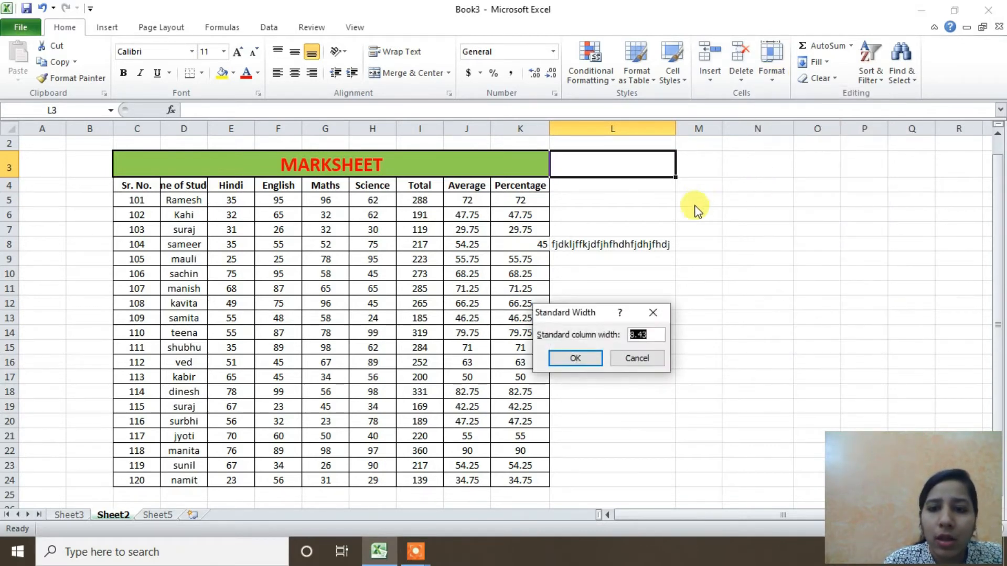
click(650, 335)
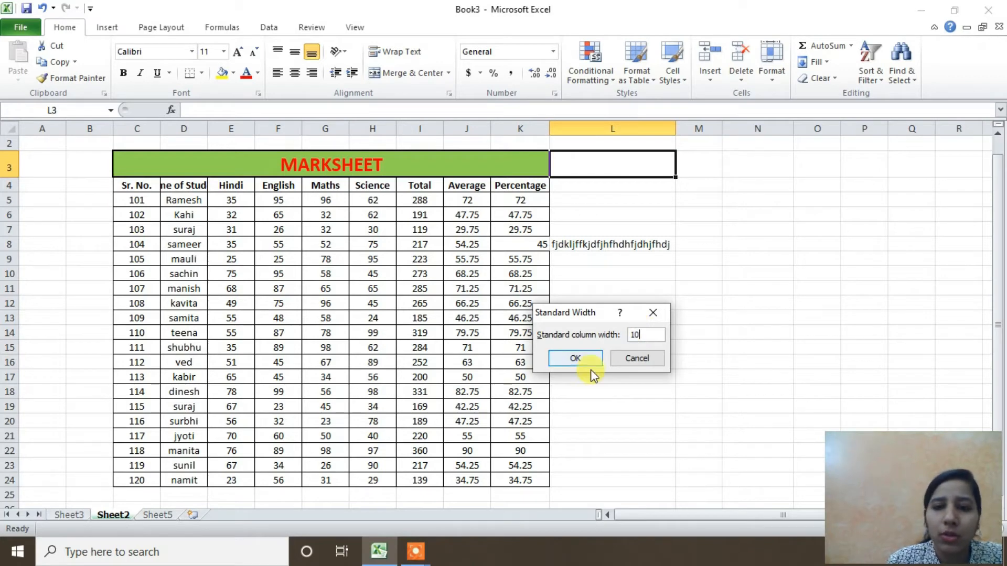
click(576, 359)
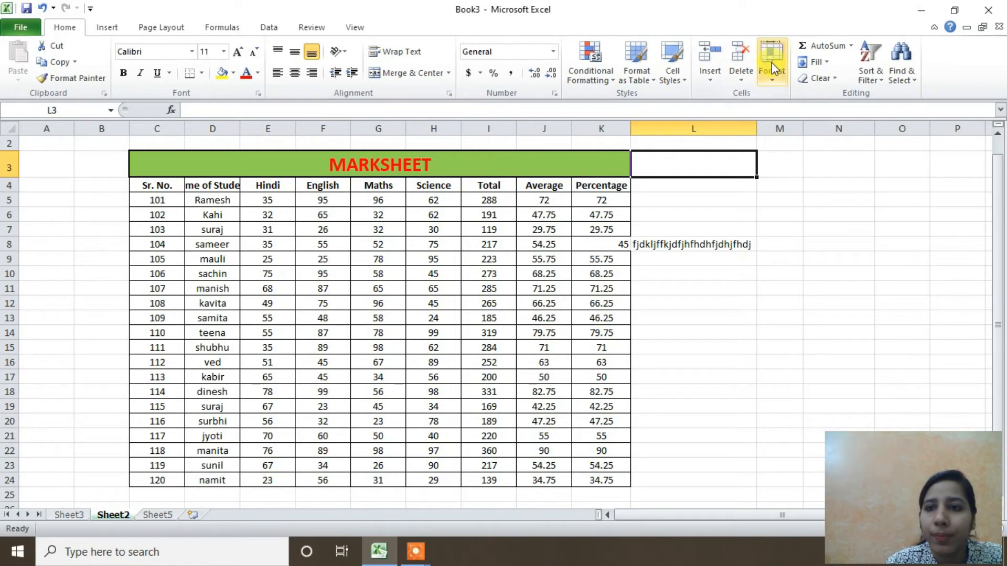
Step: Check Sheet2's standard column width setting and leave it without making a change
click(770, 80)
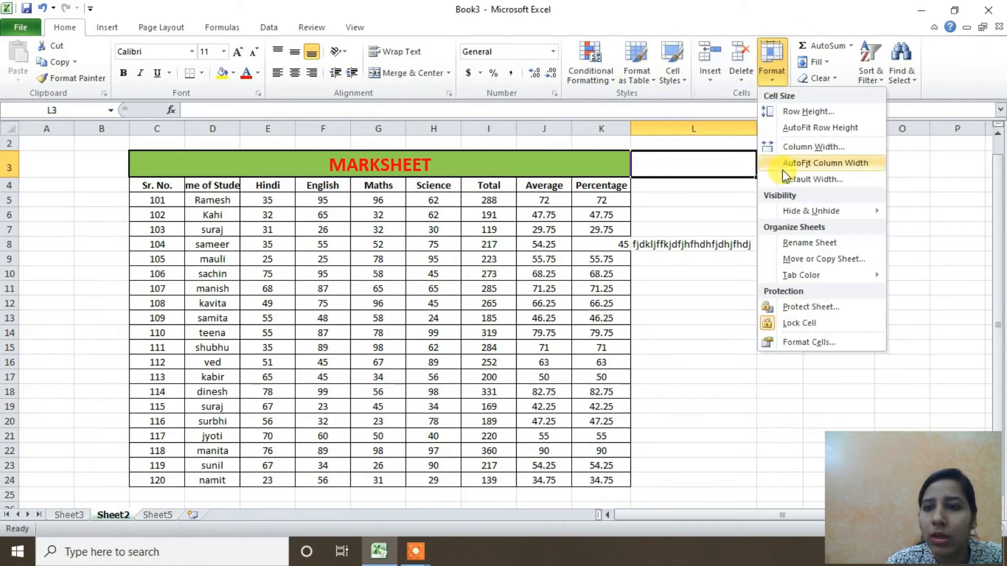
click(812, 179)
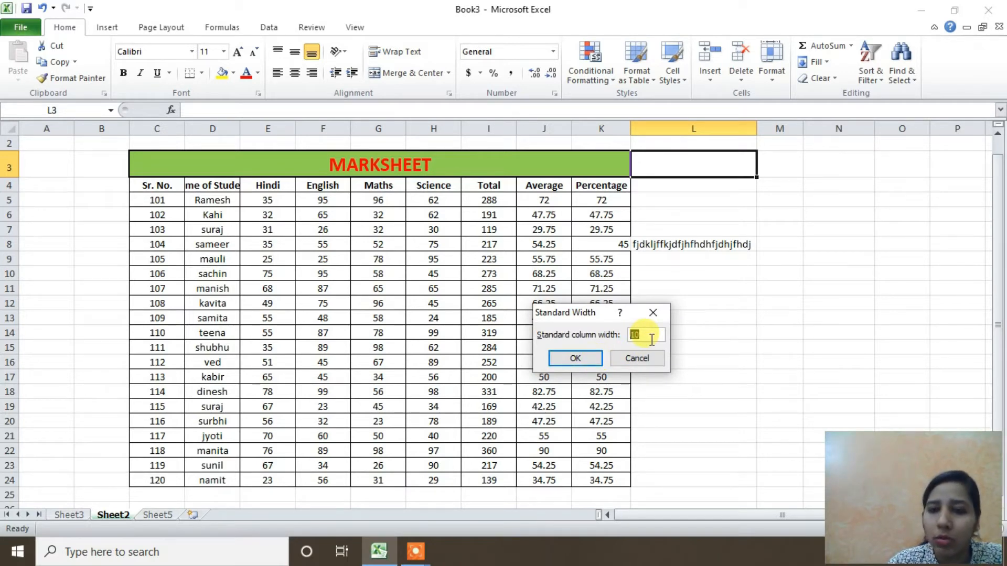
click(624, 357)
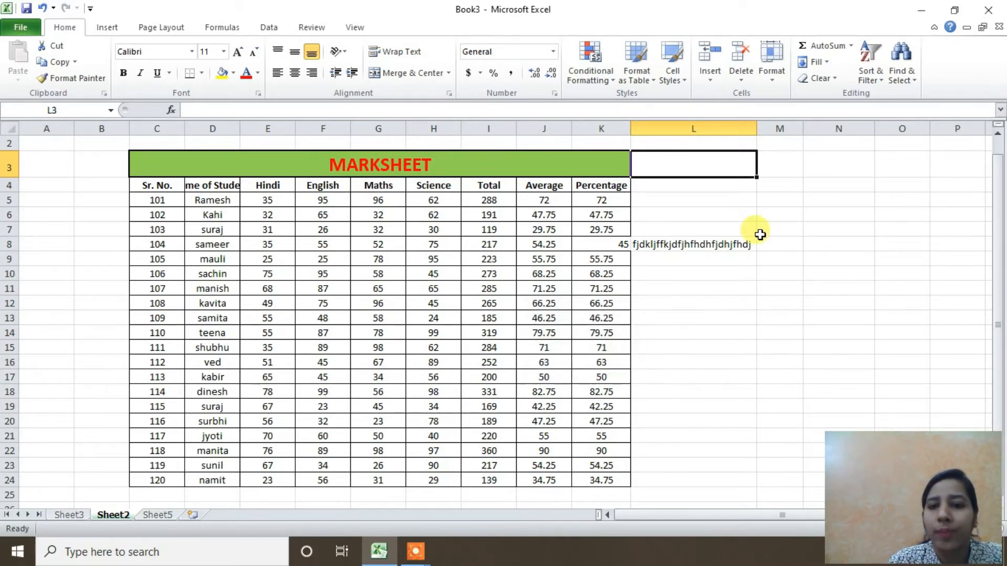
Step: Hide row 7 of the marksheet, the record with Sr. No. 103
click(778, 85)
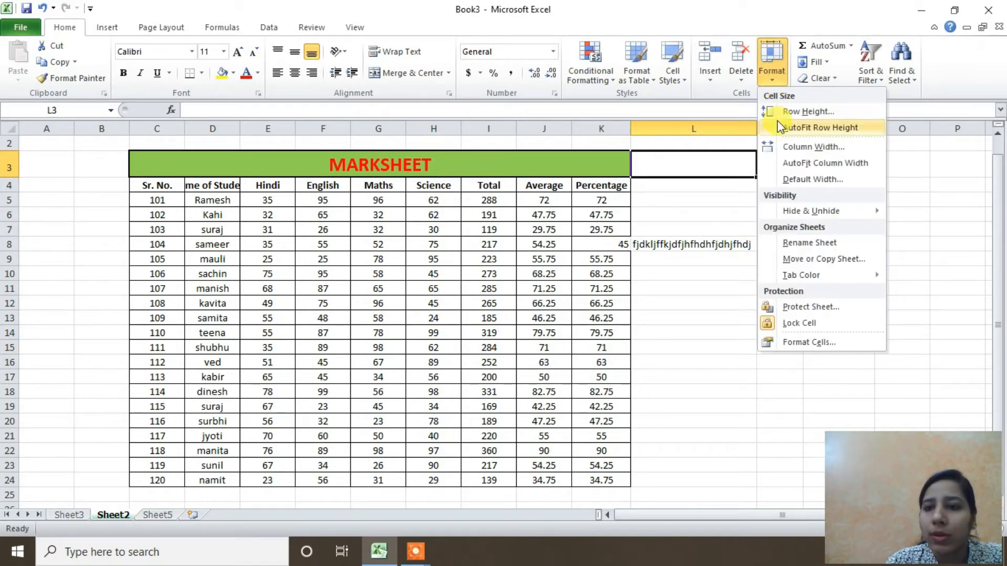
mouse_move(772, 209)
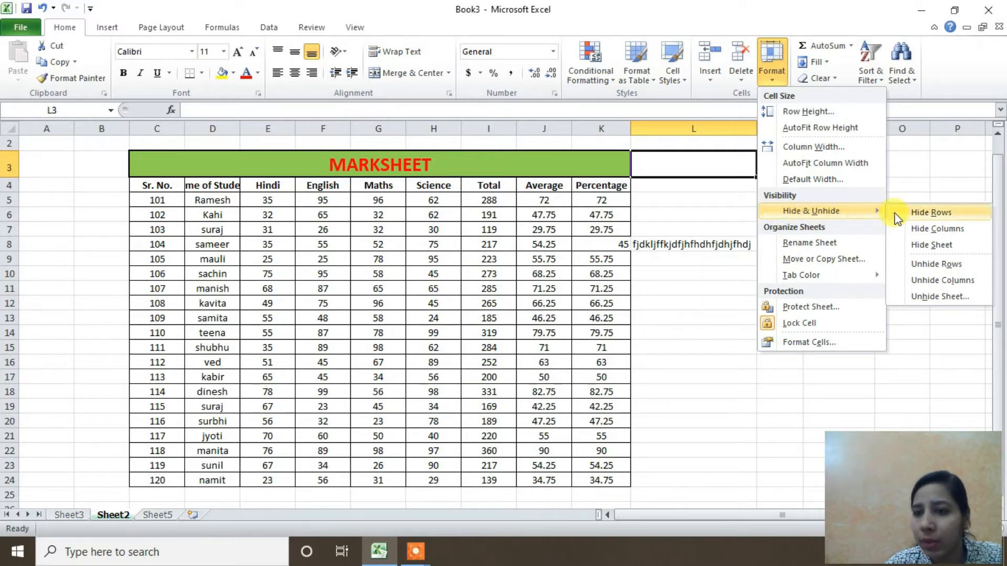
click(583, 247)
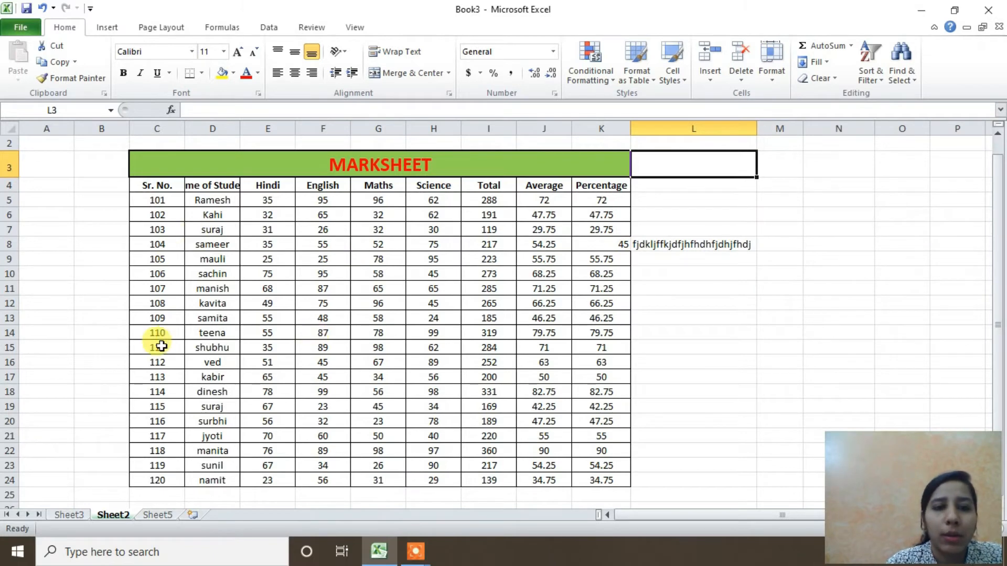
click(10, 231)
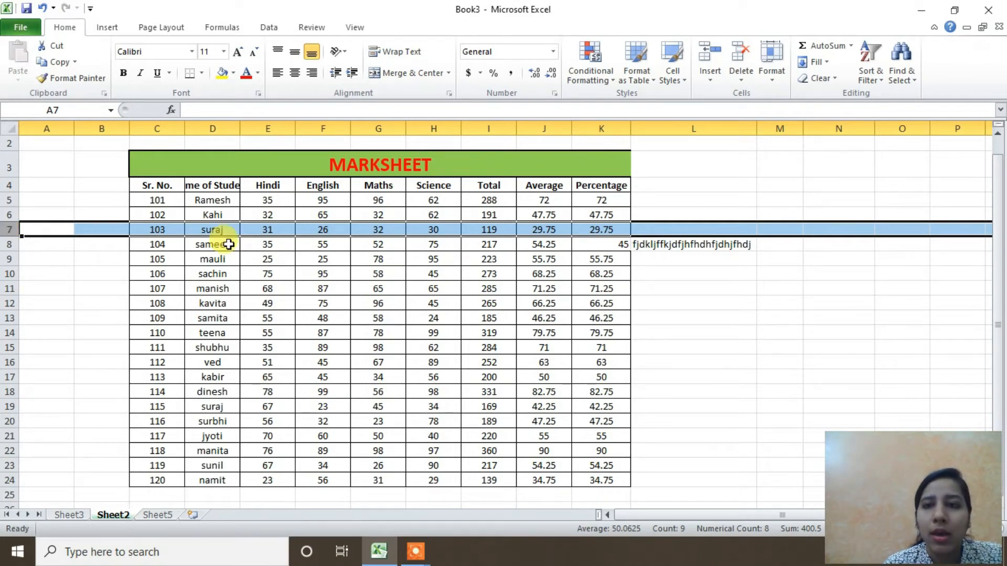
click(771, 79)
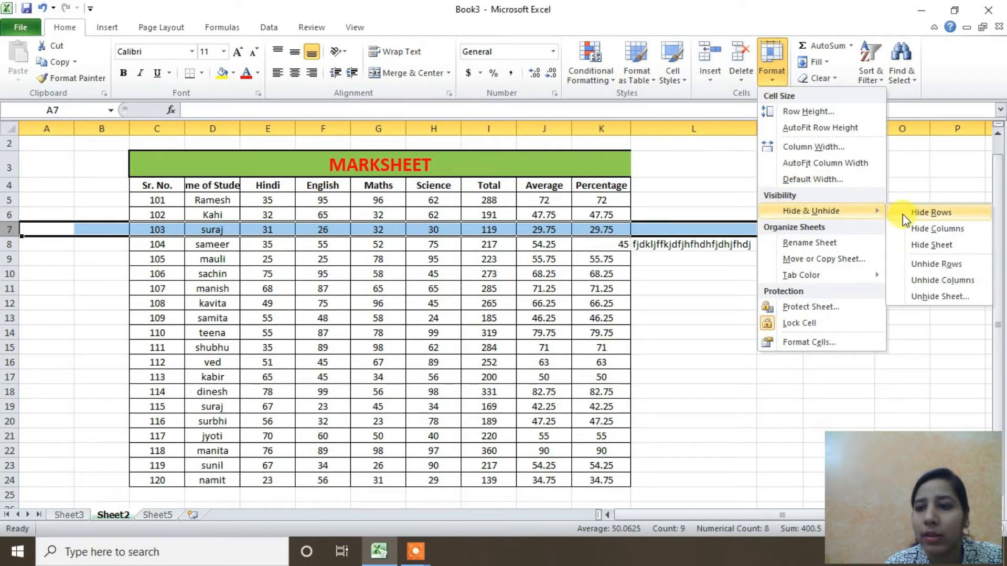
click(902, 212)
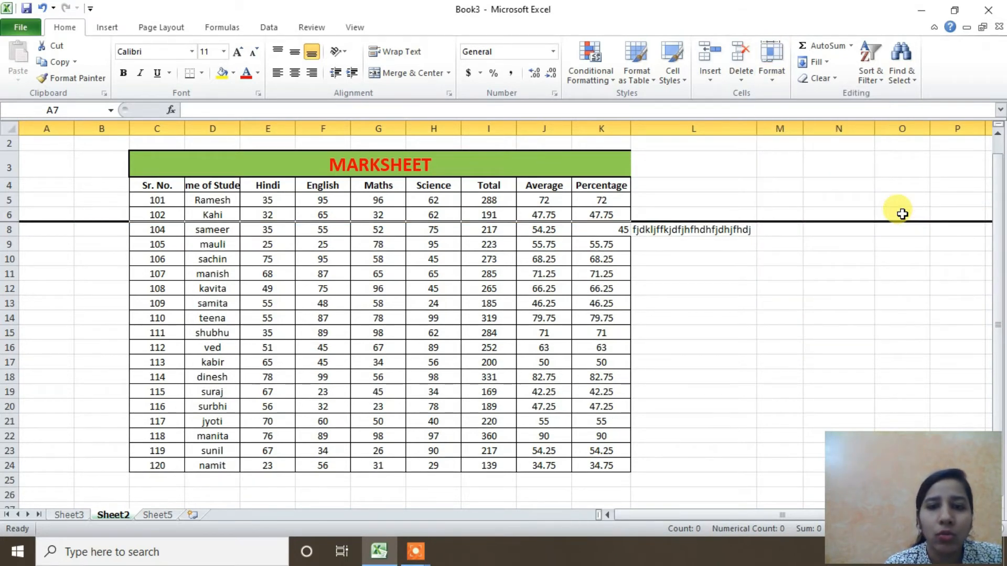
Step: Try to unhide the hidden row with only cell A9 selected
click(779, 244)
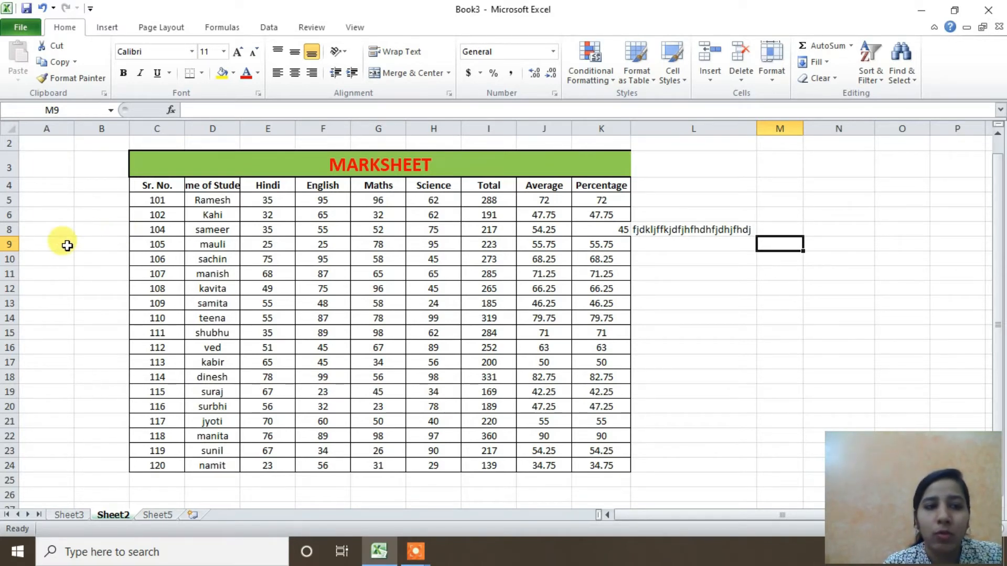
click(42, 245)
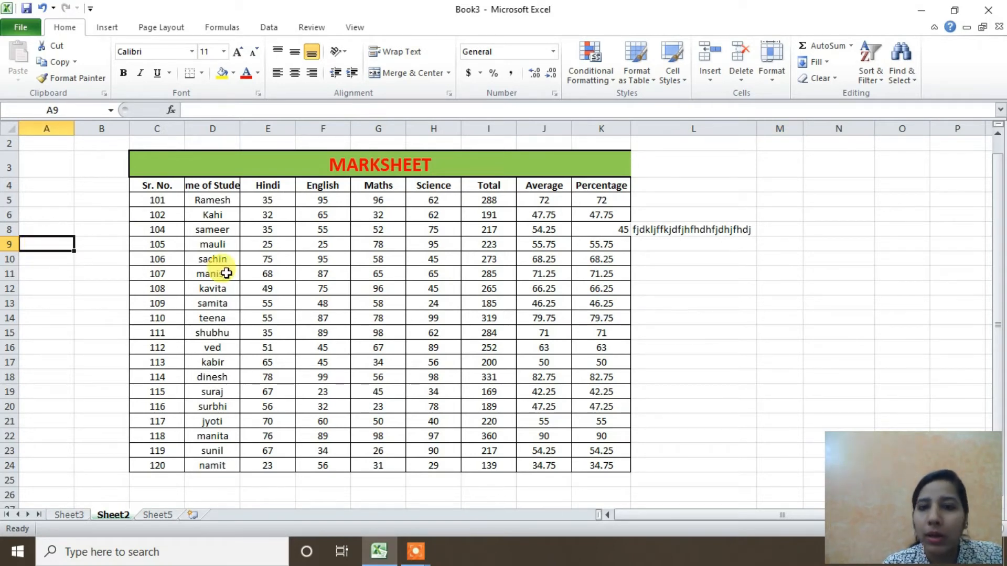
click(770, 78)
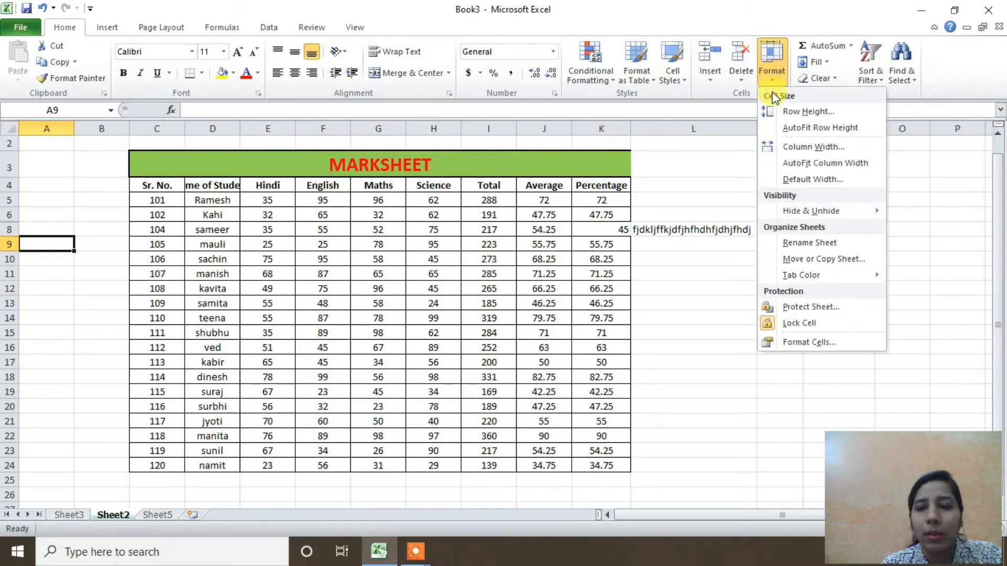
mouse_move(779, 213)
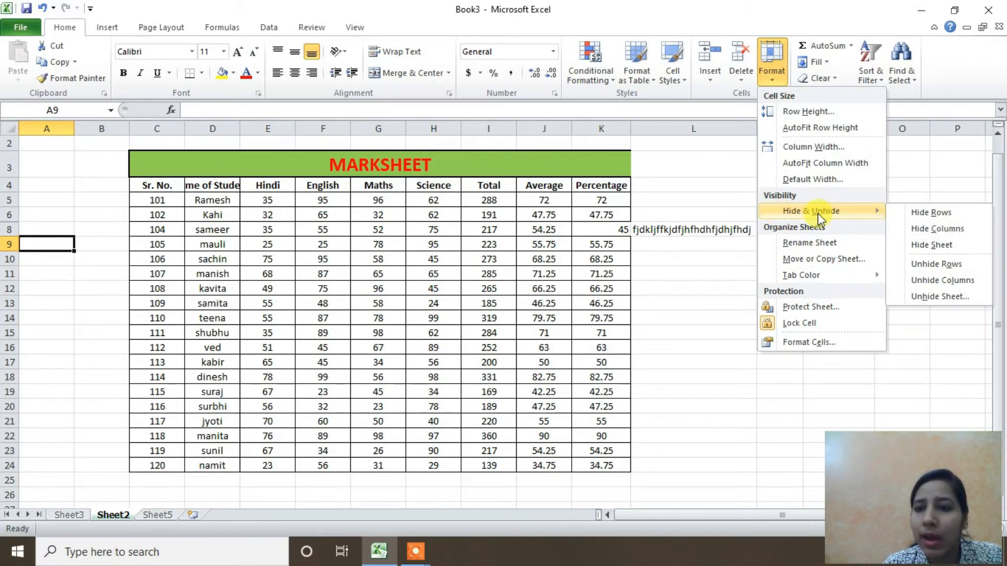
click(903, 263)
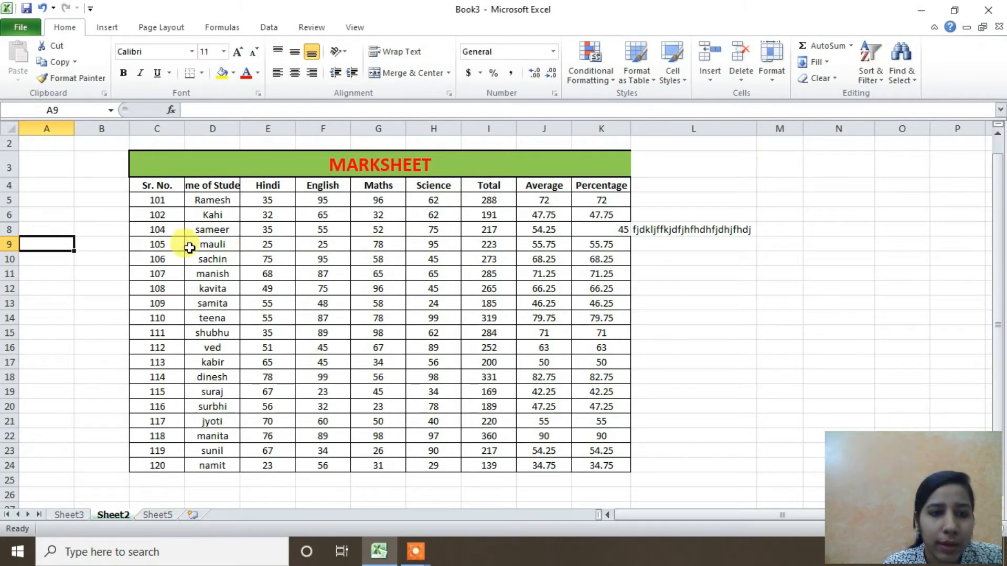
click(167, 244)
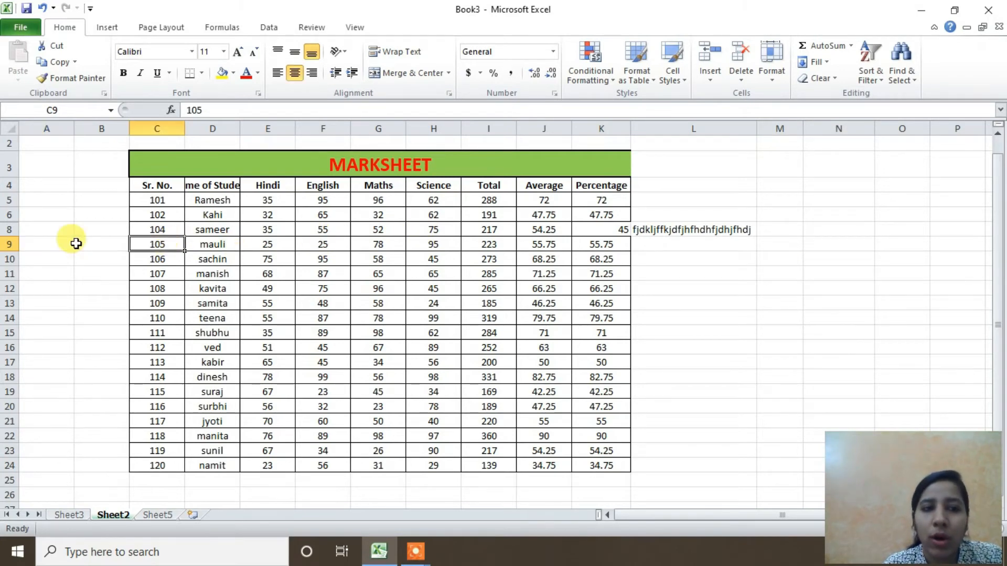
click(56, 241)
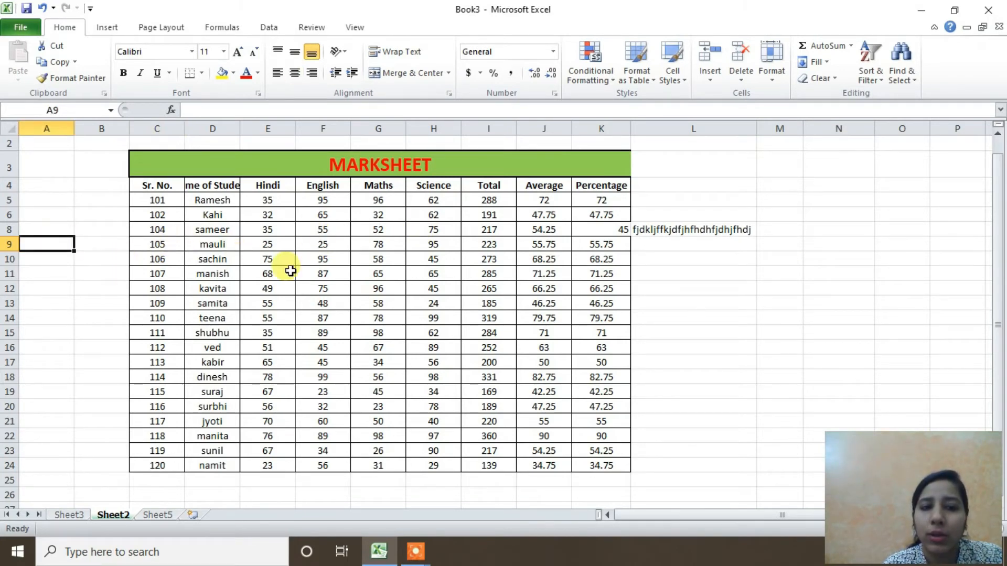
click(469, 284)
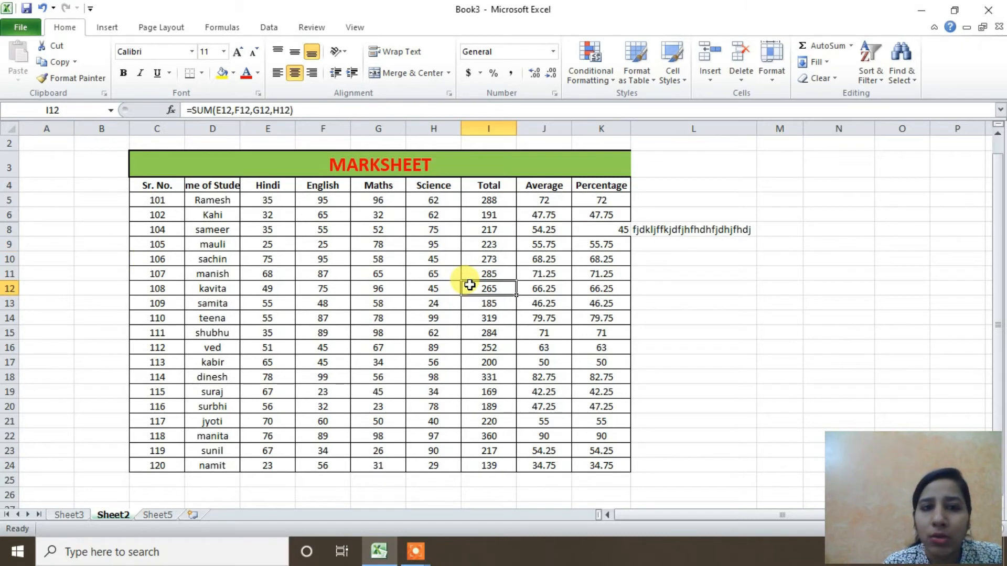
click(677, 269)
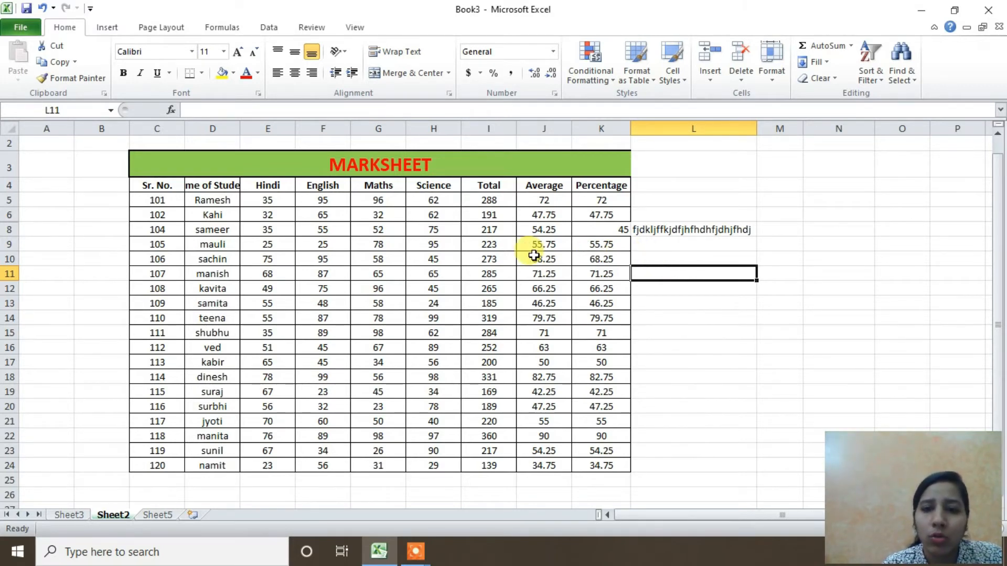
click(530, 256)
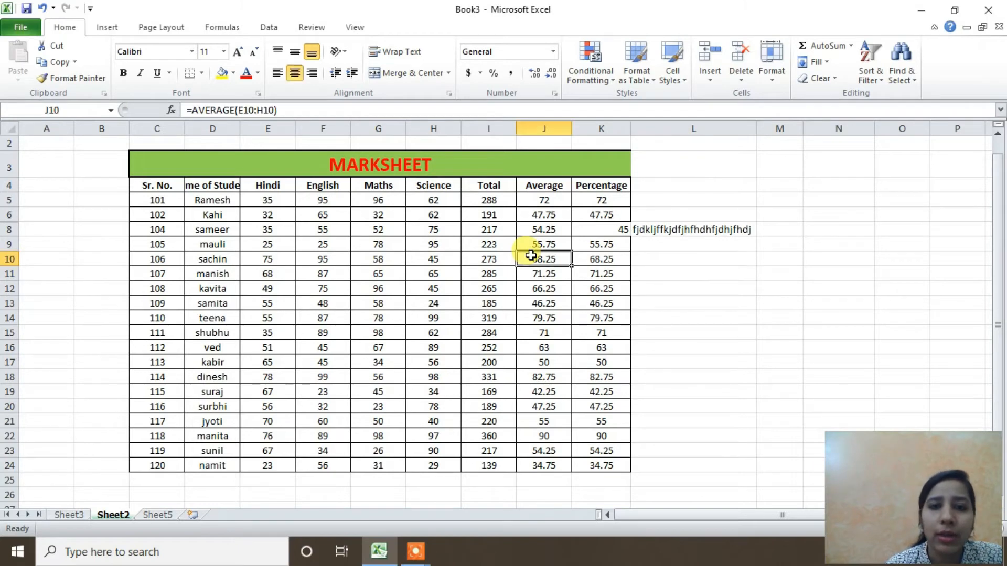
Step: Hide the marksheet's Average column using its header cell J4
click(766, 80)
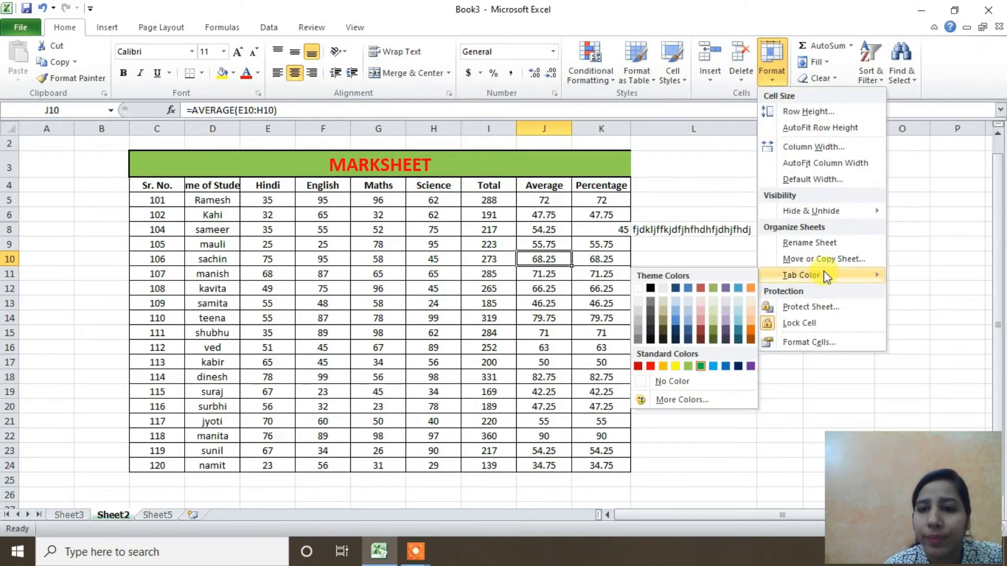
mouse_move(845, 210)
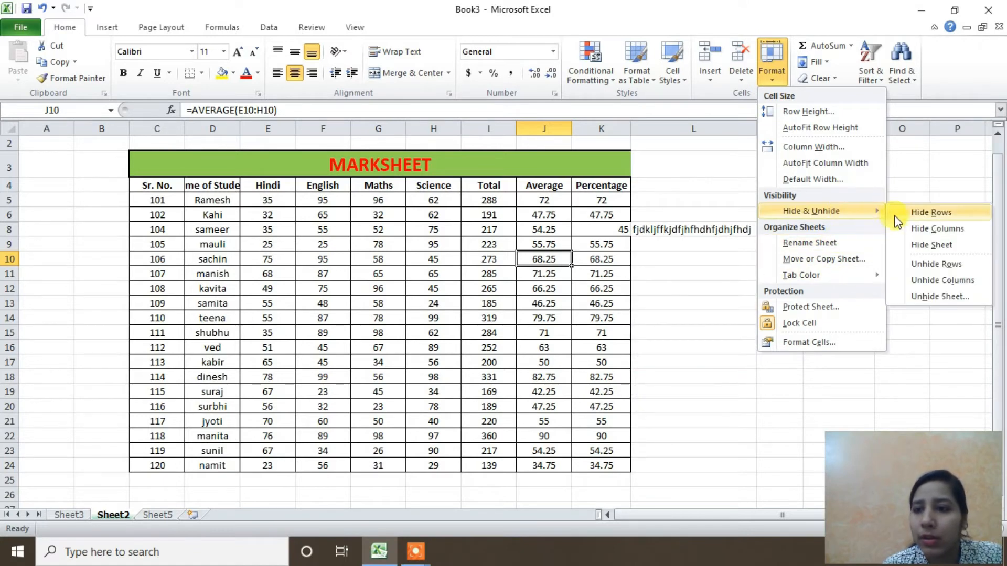
click(543, 192)
click(544, 187)
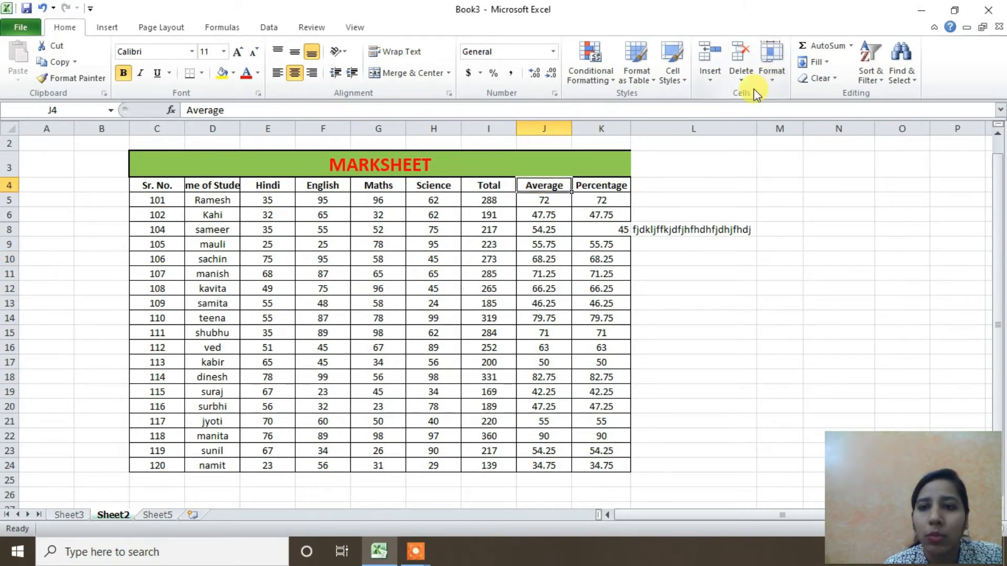
click(773, 84)
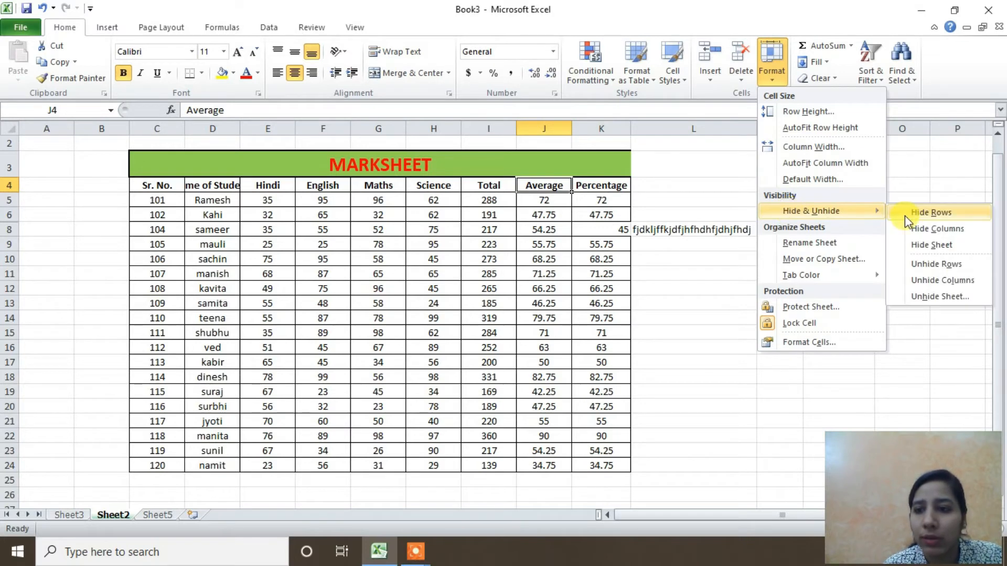
click(937, 229)
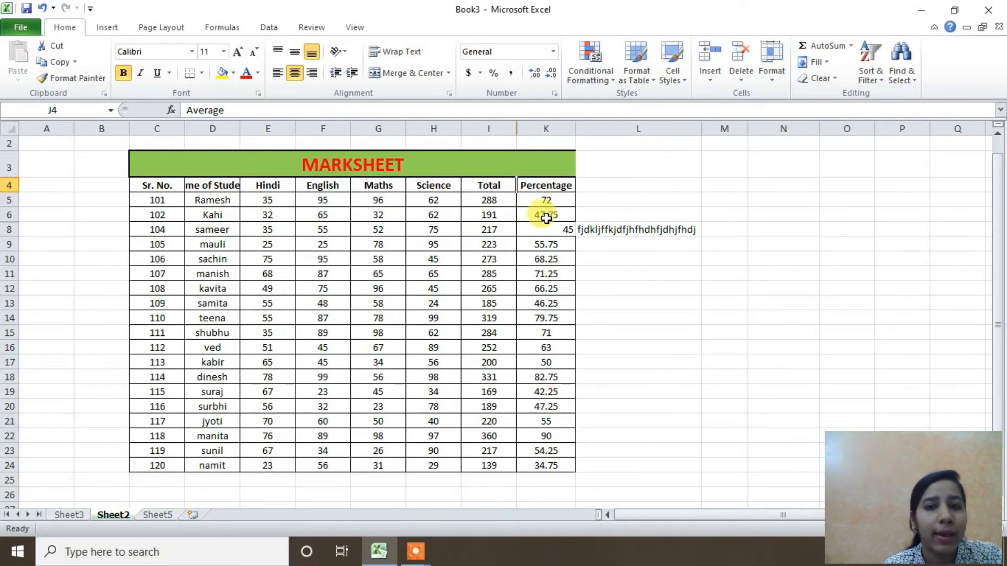
Step: Undo the hiding of the Average column and of row 7
click(700, 272)
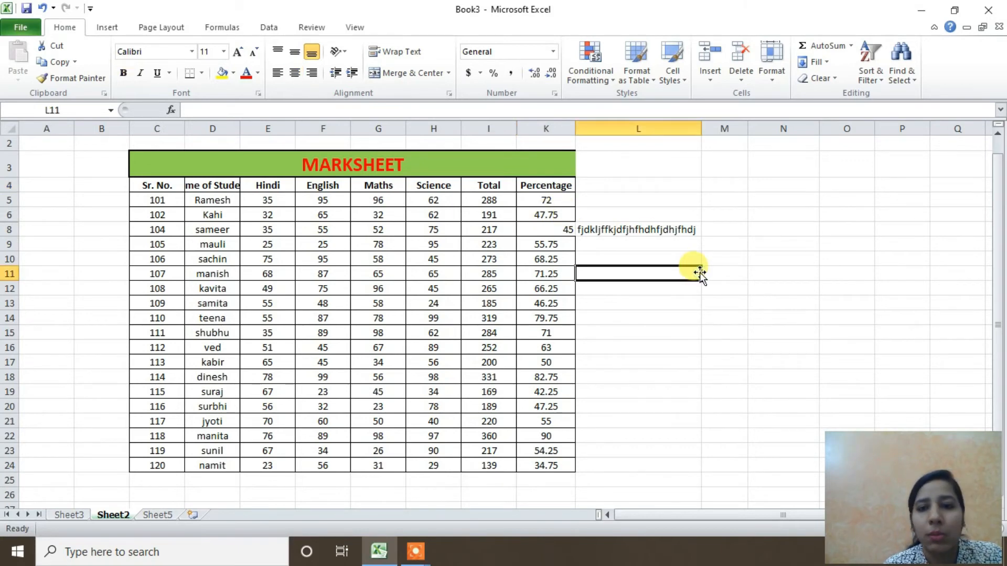
click(637, 317)
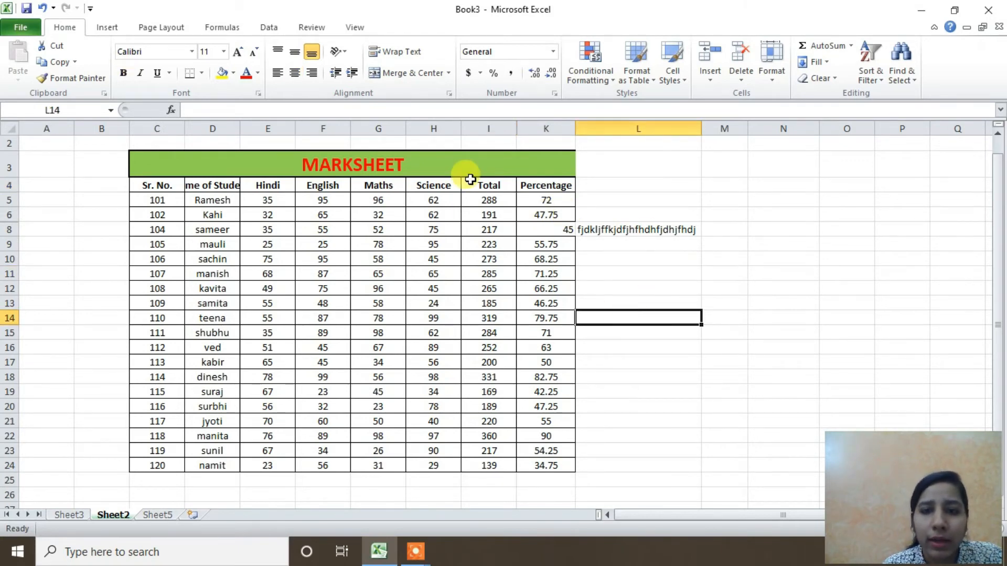
click(690, 284)
click(673, 323)
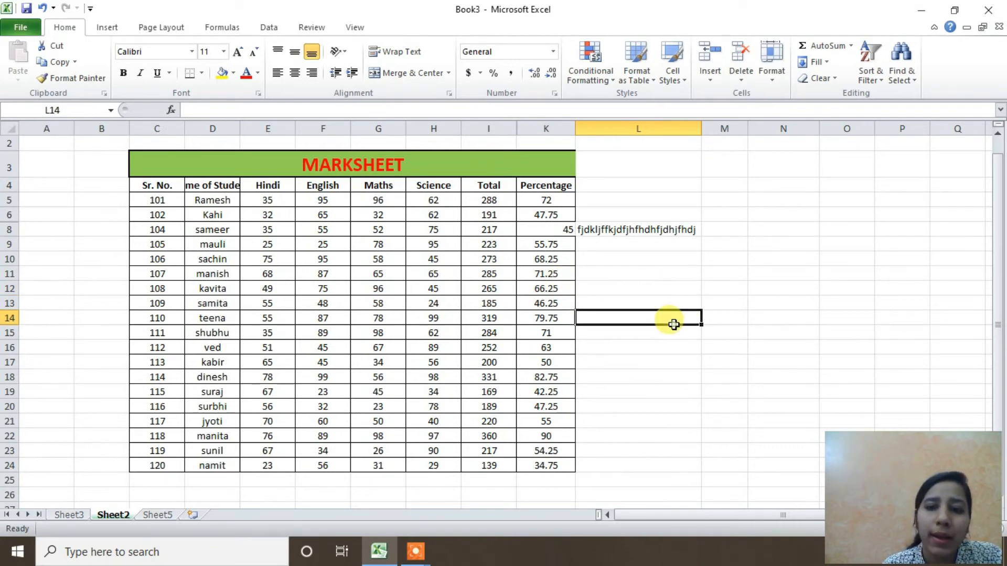
key(ctrl+z)
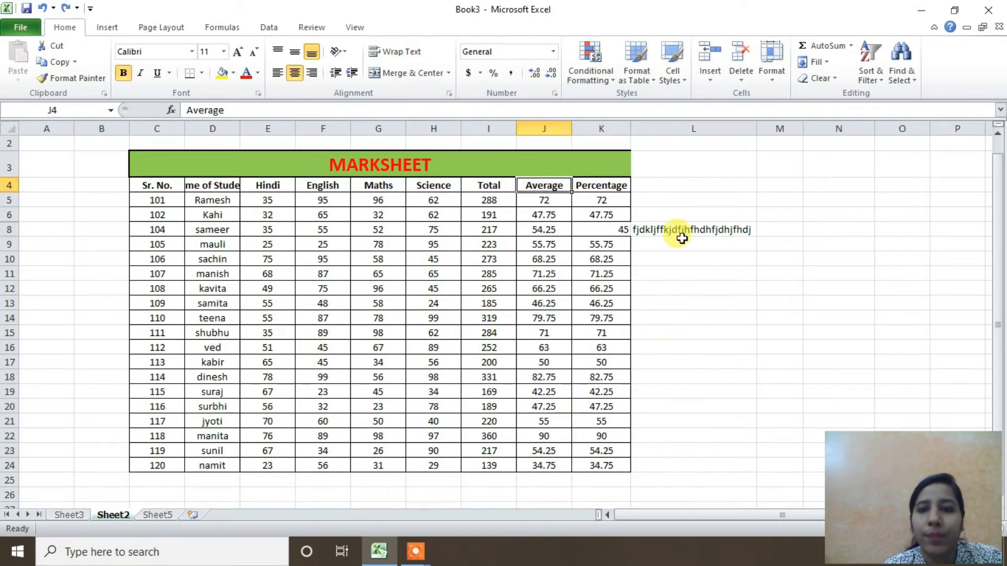
key(ctrl+z)
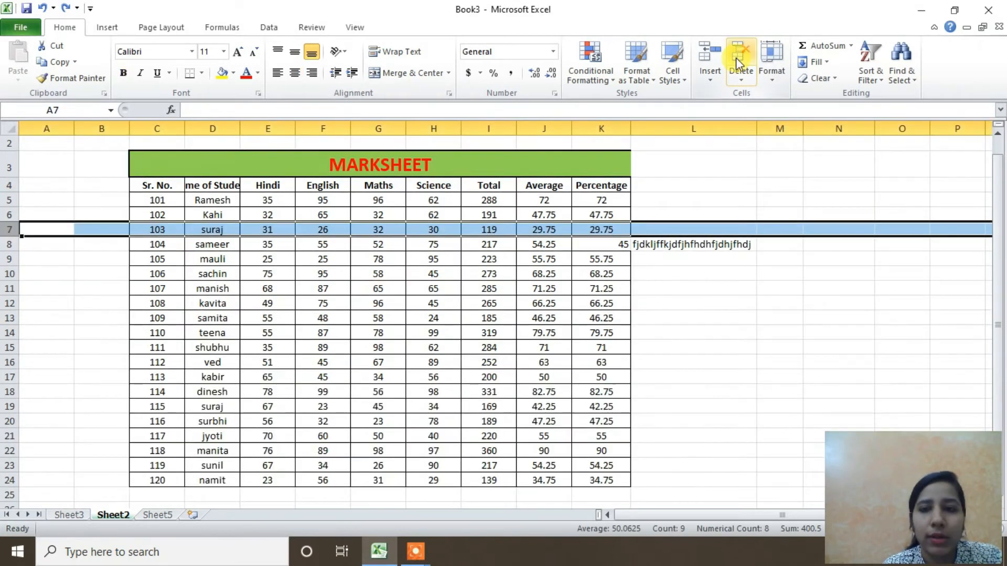
Step: Hide column J again from the Average header cell, with row 7 restored
click(545, 187)
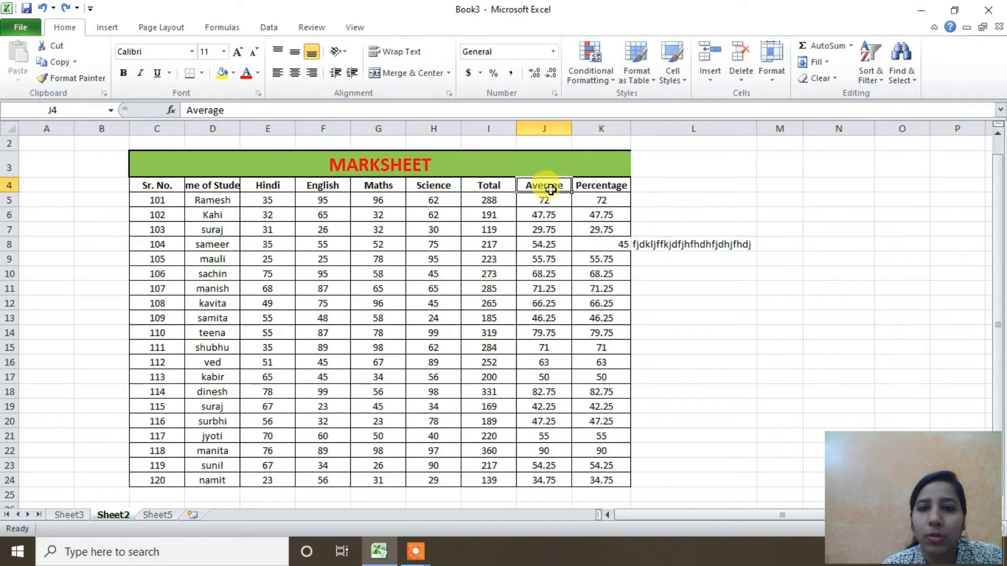
click(774, 76)
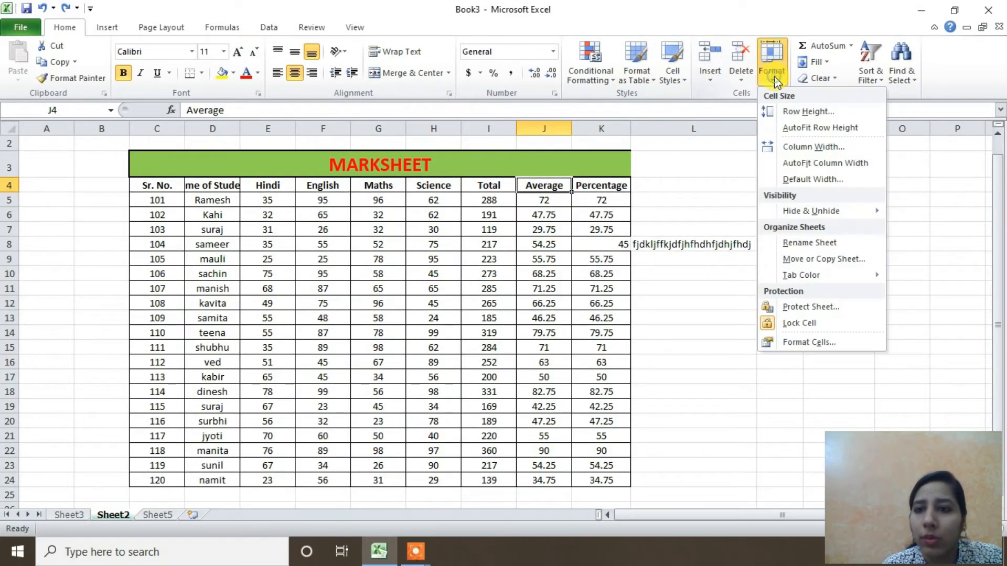
mouse_move(865, 211)
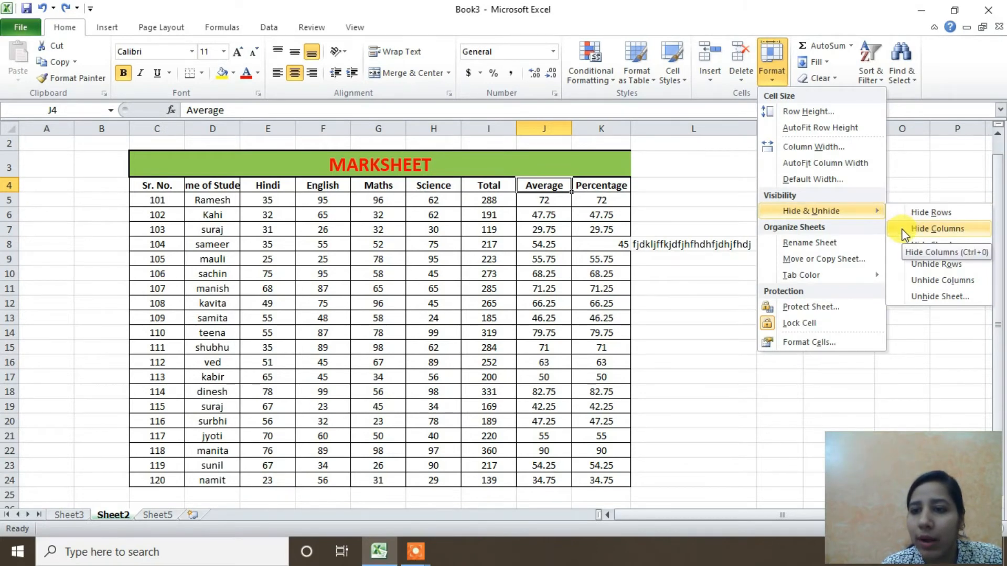
click(903, 230)
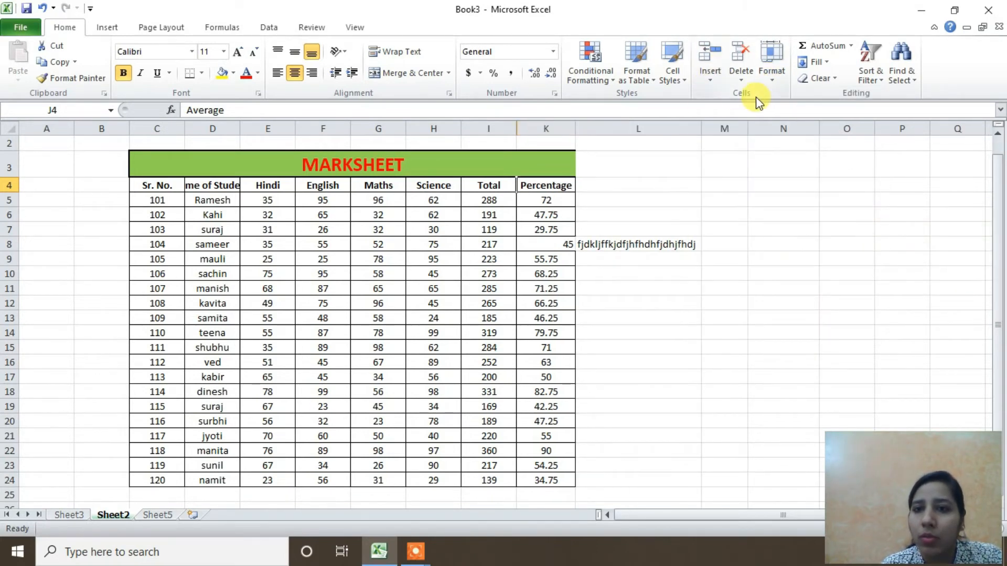
Step: Unhide the marksheet's hidden Average column and select its header cell J4
click(769, 75)
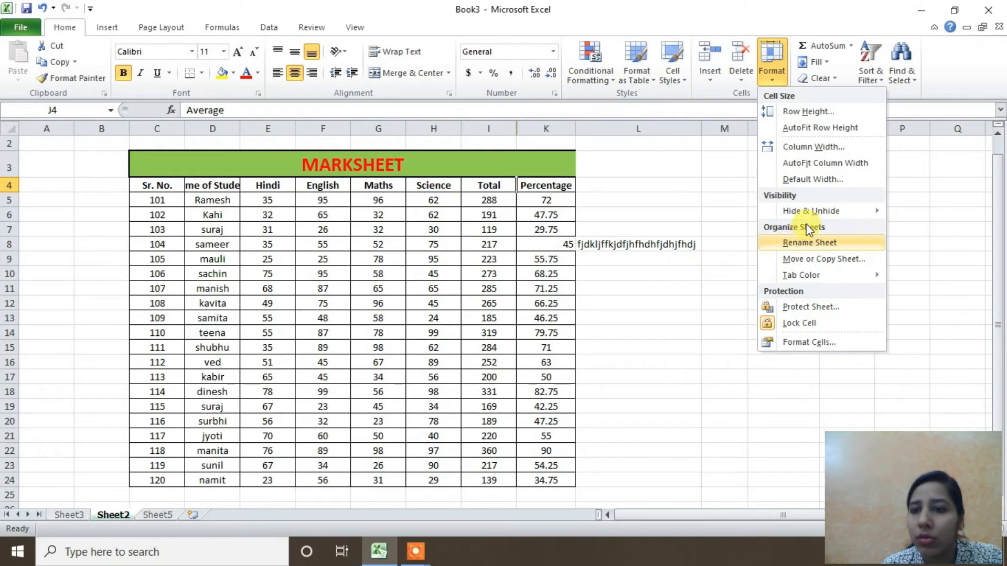
click(824, 209)
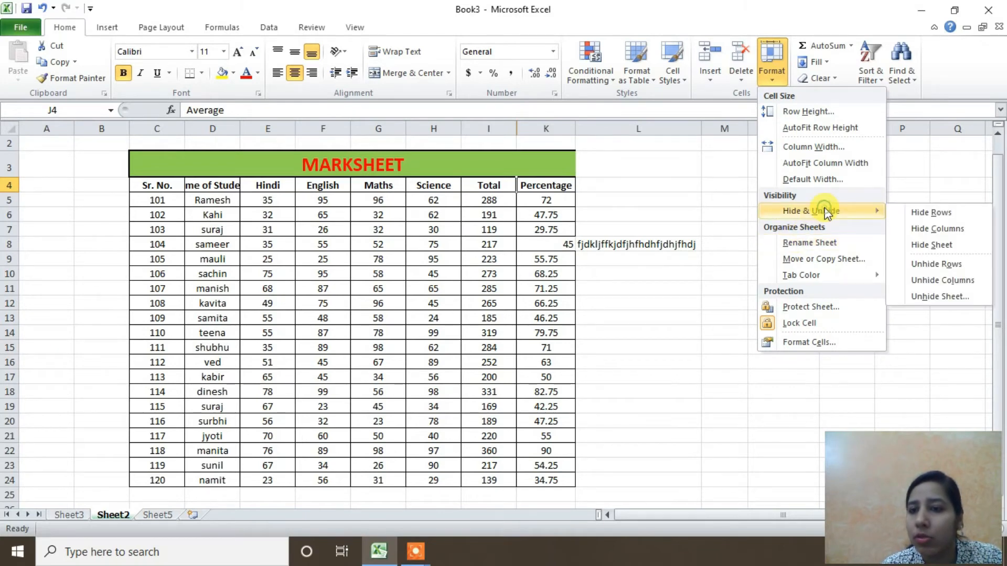
click(962, 280)
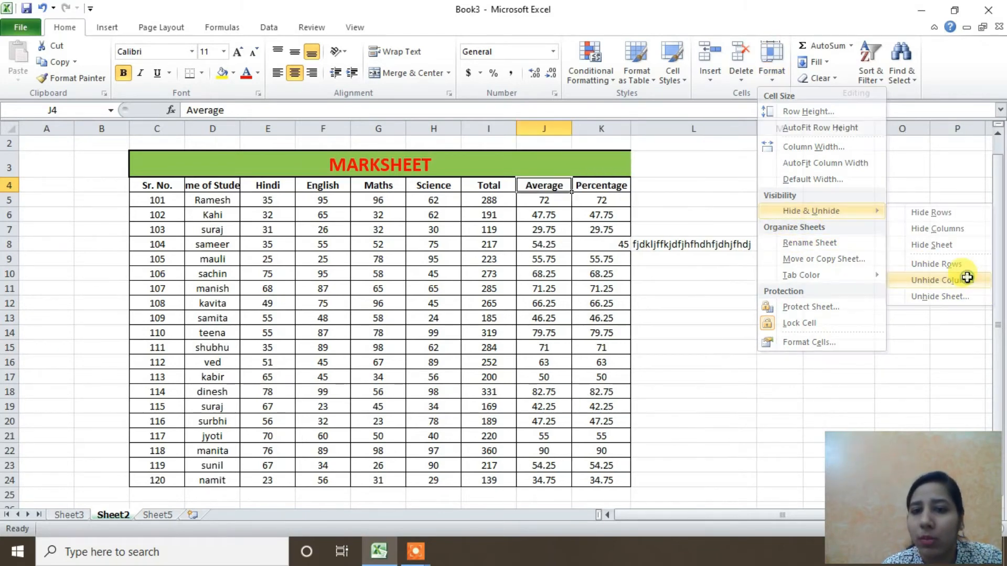
click(672, 228)
click(533, 187)
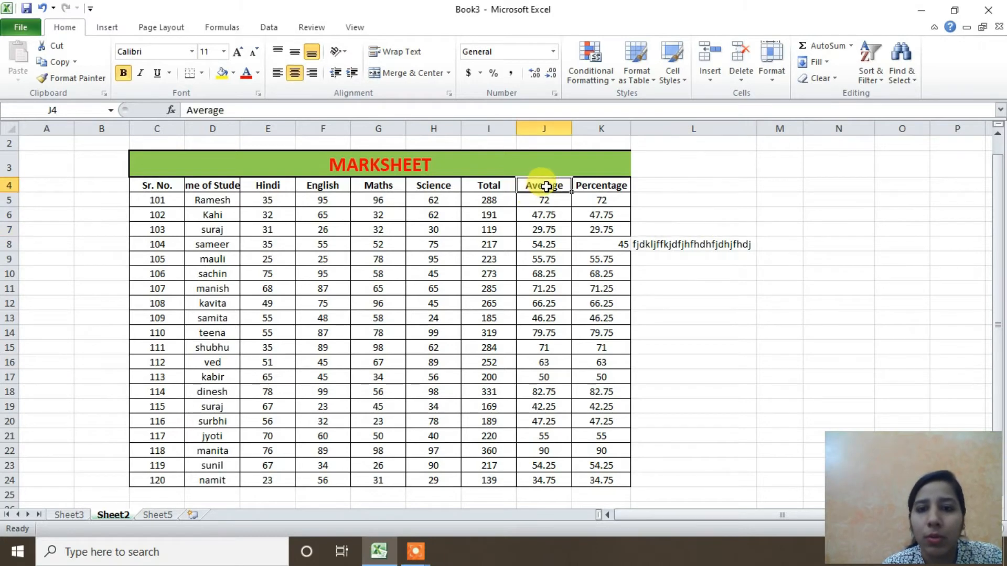
click(773, 378)
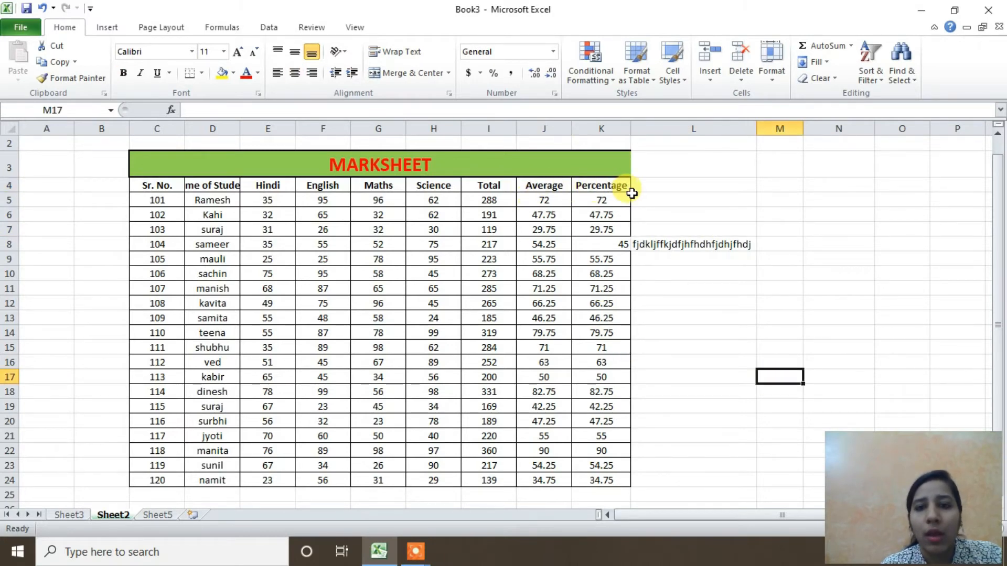
click(667, 202)
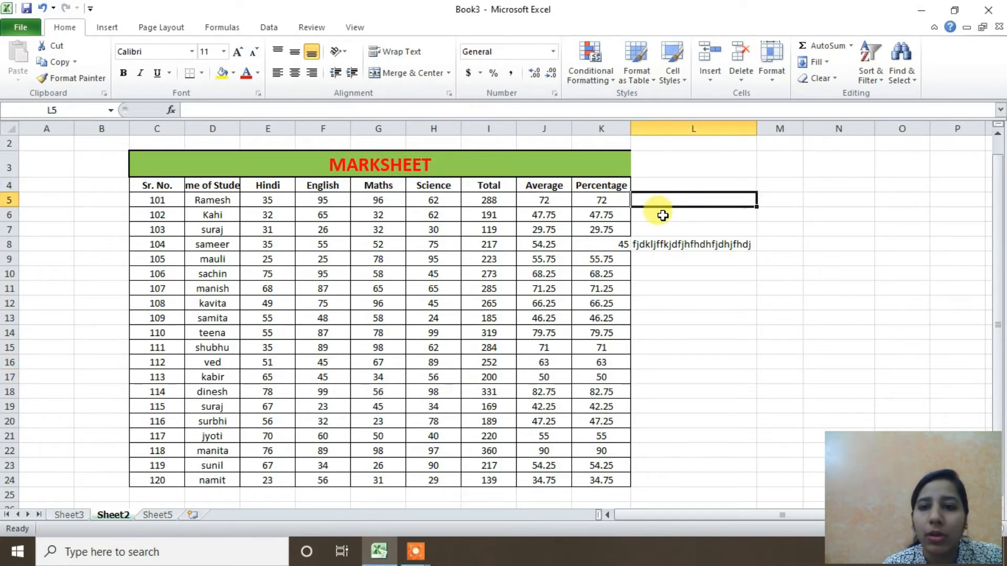
click(663, 215)
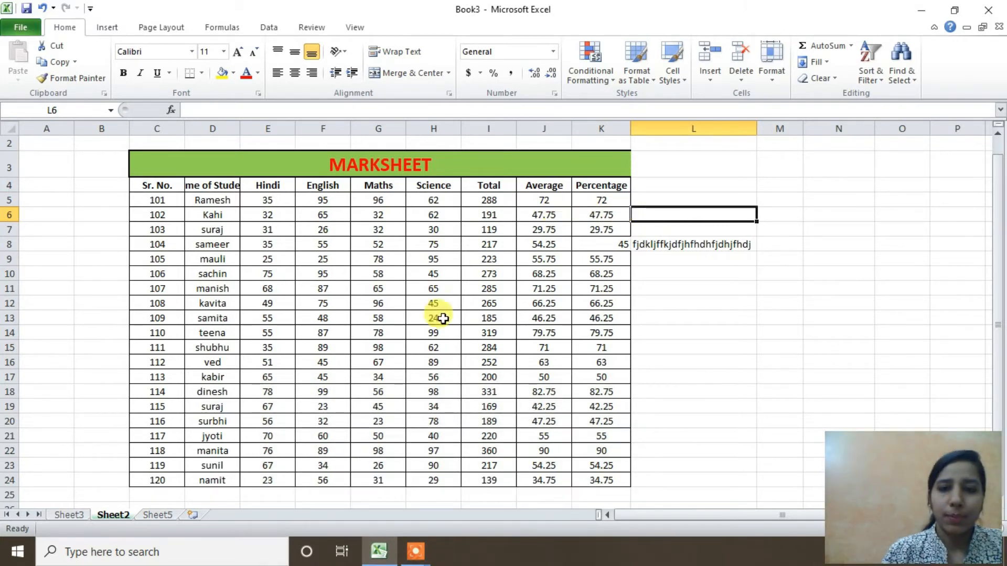
Step: Hide the marksheet's worksheet, Sheet2, after a brief switch to Sheet5 and back
click(164, 513)
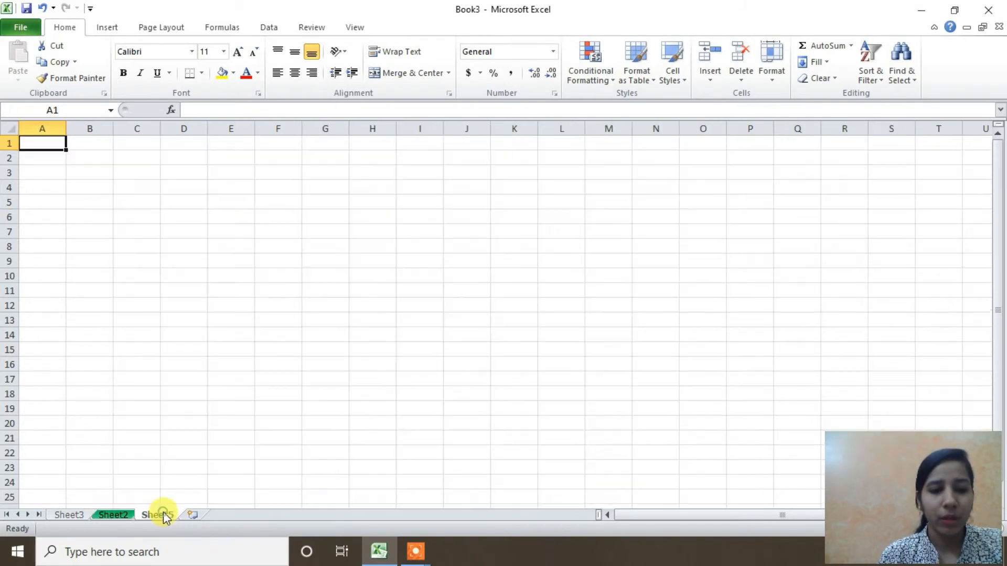
click(106, 513)
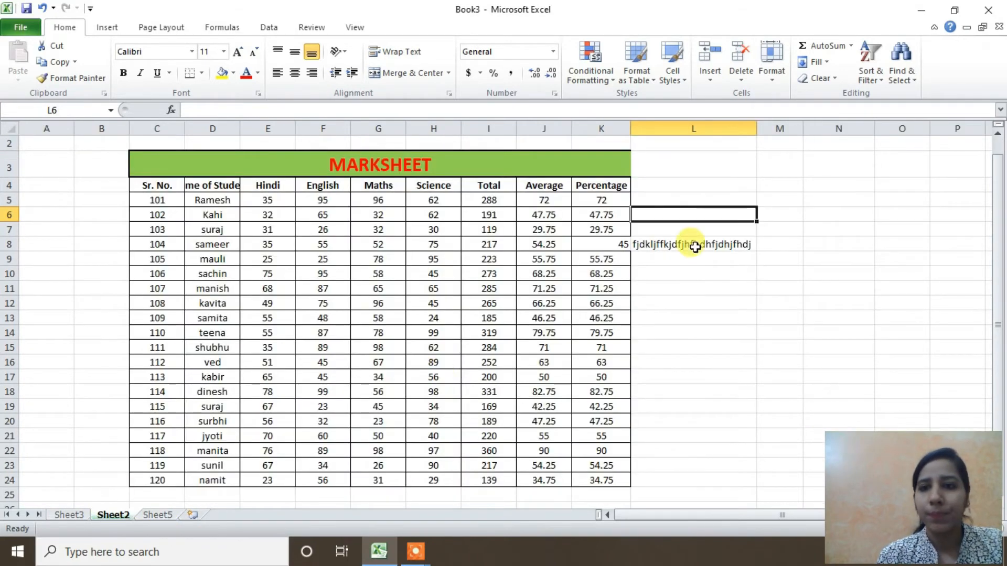
click(772, 80)
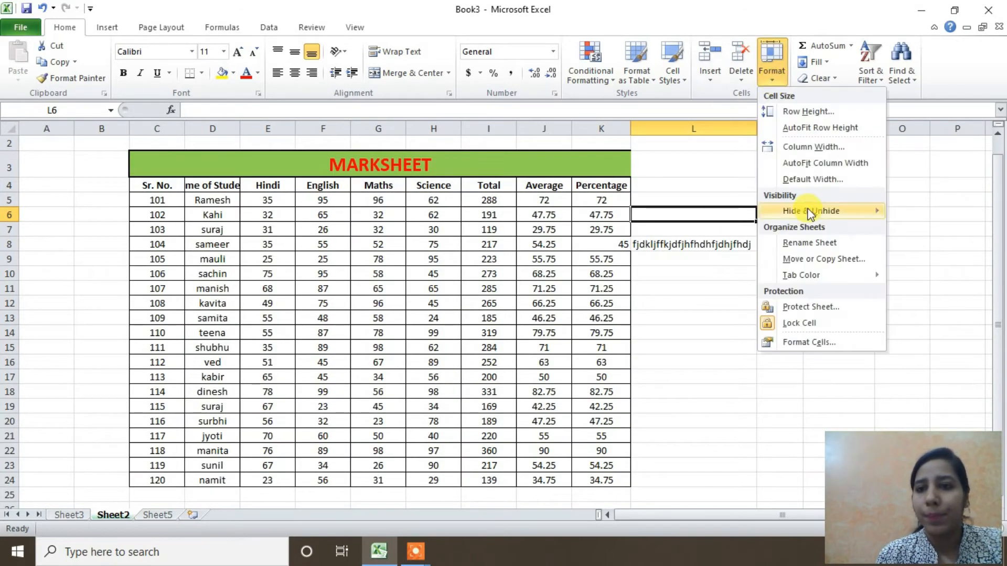
mouse_move(818, 210)
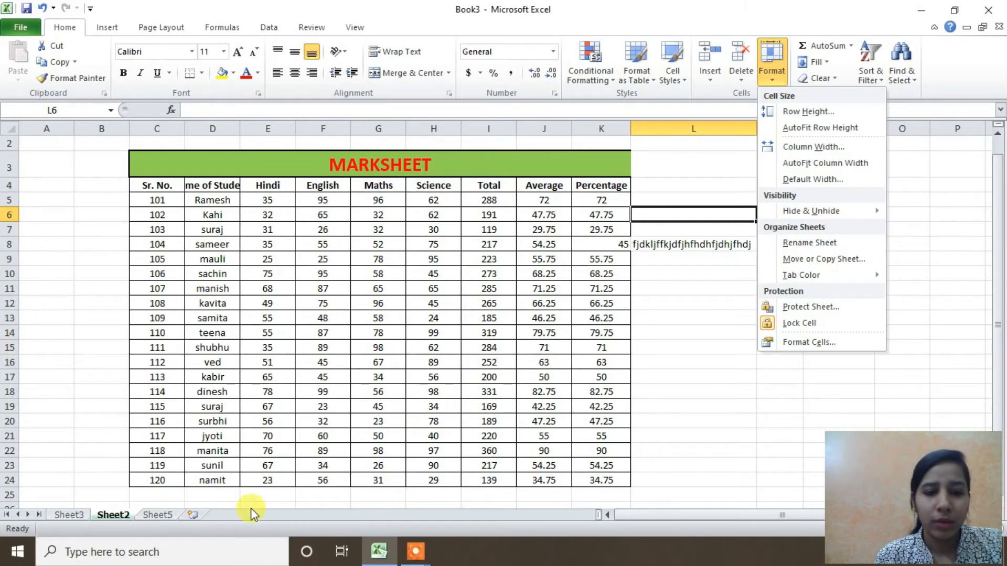
mouse_move(876, 216)
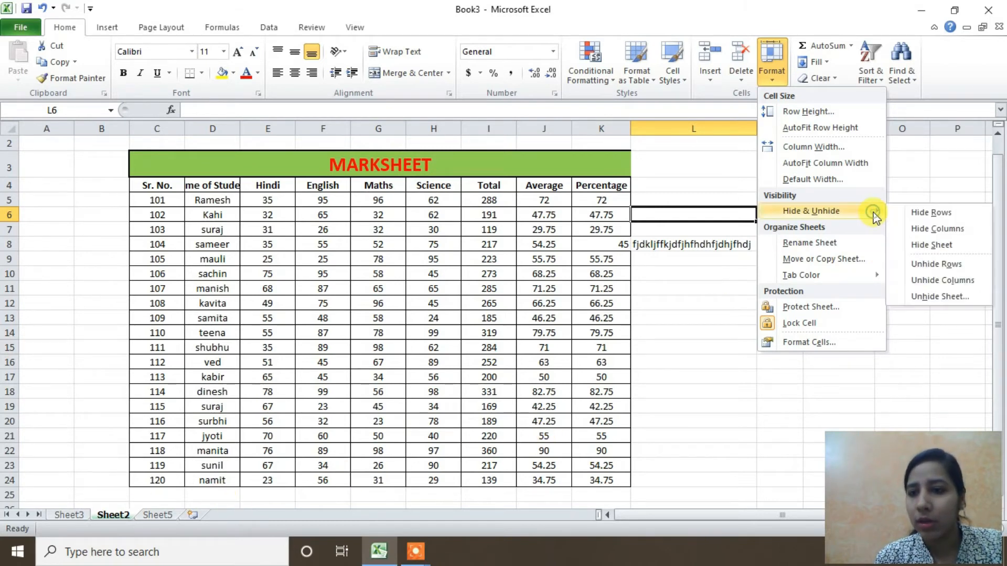
click(910, 243)
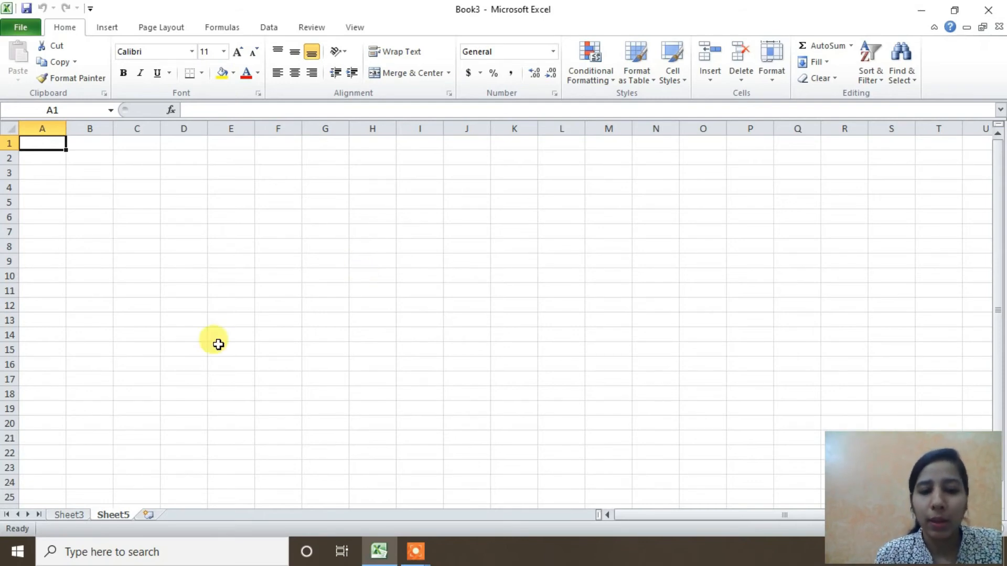
Step: Unhide Sheet2 from the workbook's hidden sheets and select cell N14 on it
right_click(100, 517)
click(134, 484)
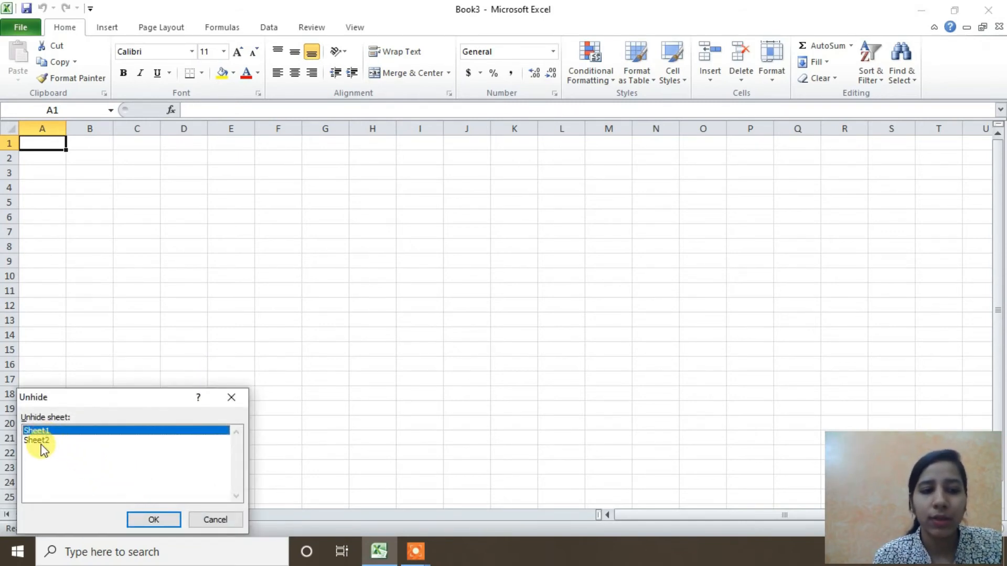
click(39, 441)
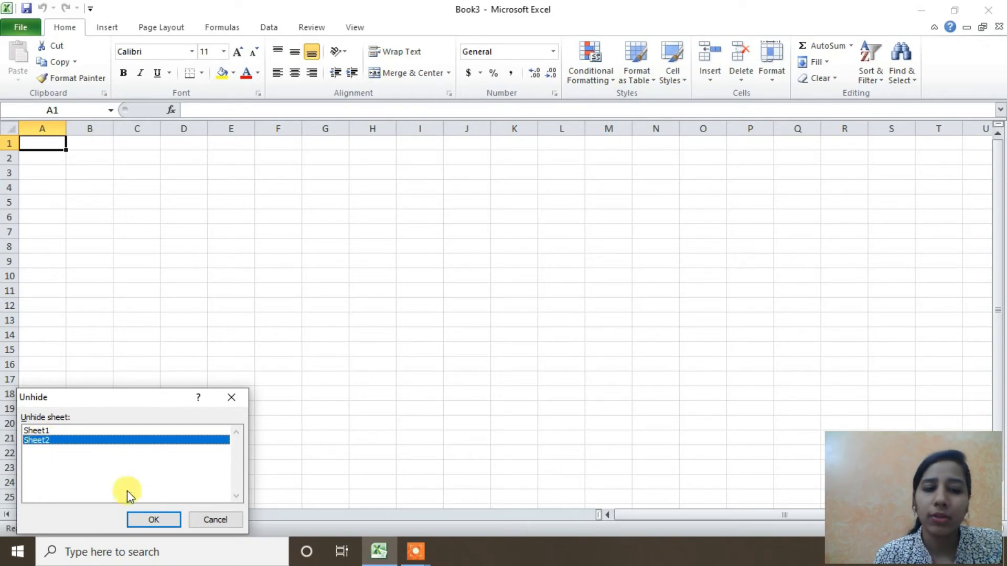
click(154, 519)
click(837, 333)
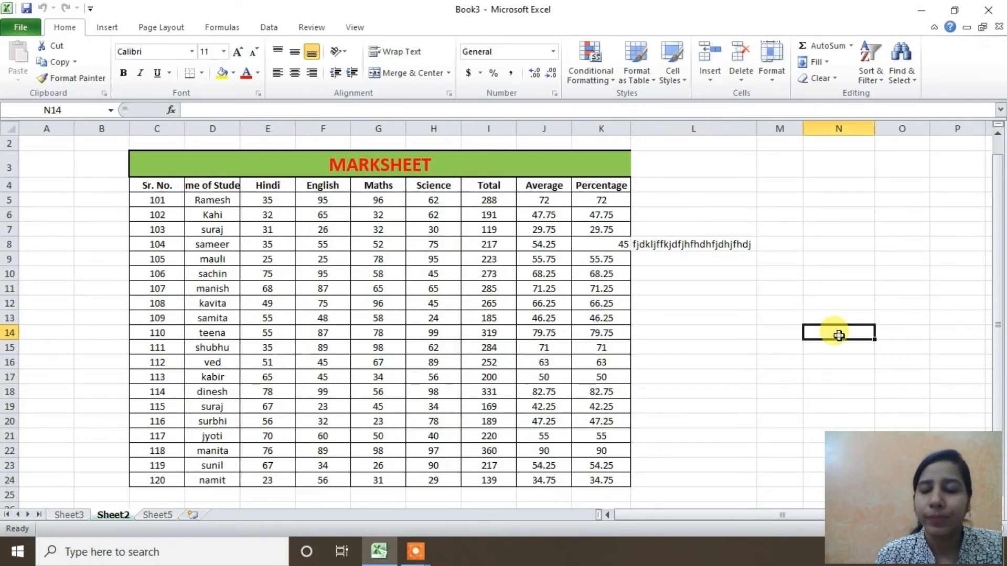
click(722, 164)
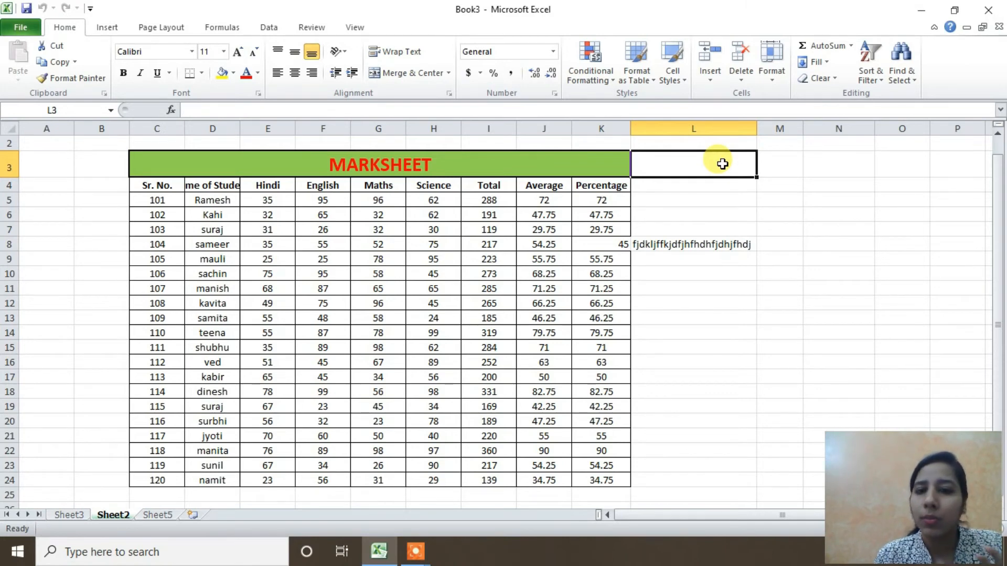
click(772, 83)
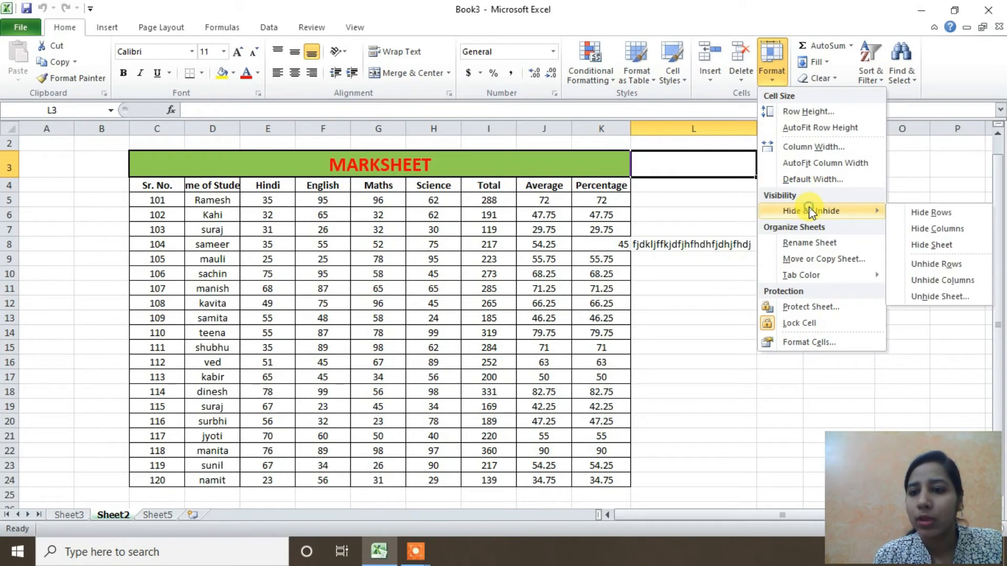
click(910, 194)
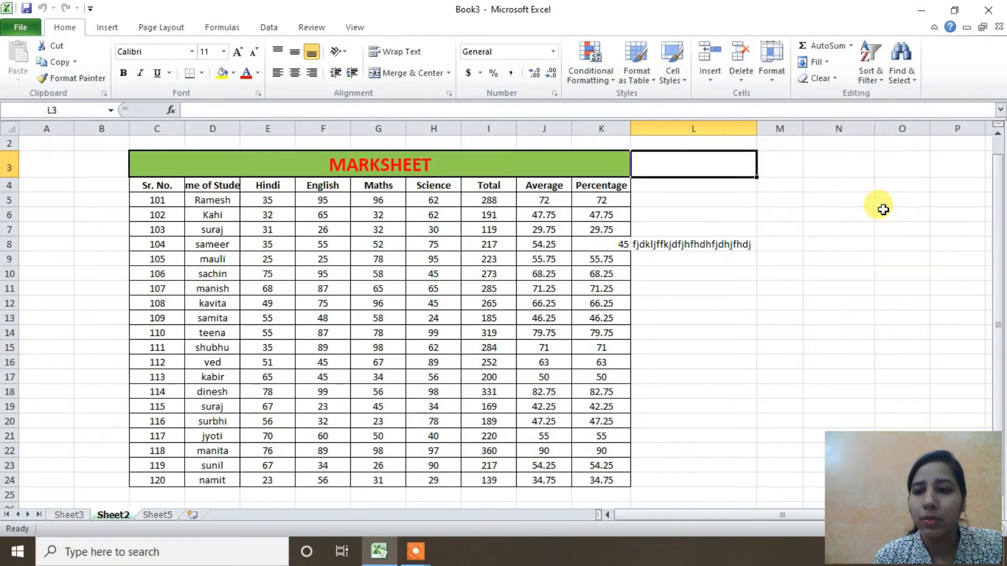
click(772, 86)
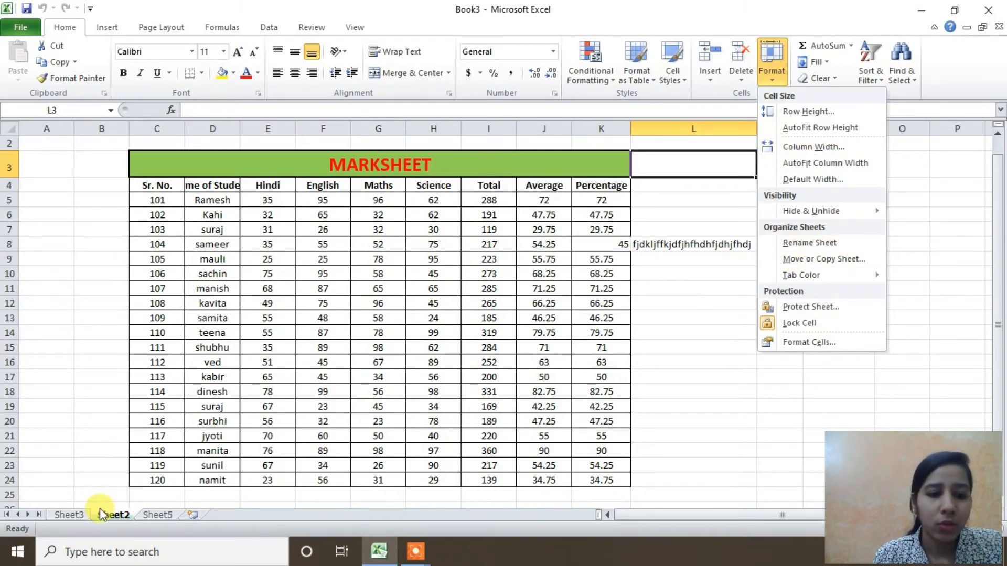
Step: Rename the marksheet's worksheet, Sheet2, as tablesheet
click(120, 519)
right_click(120, 520)
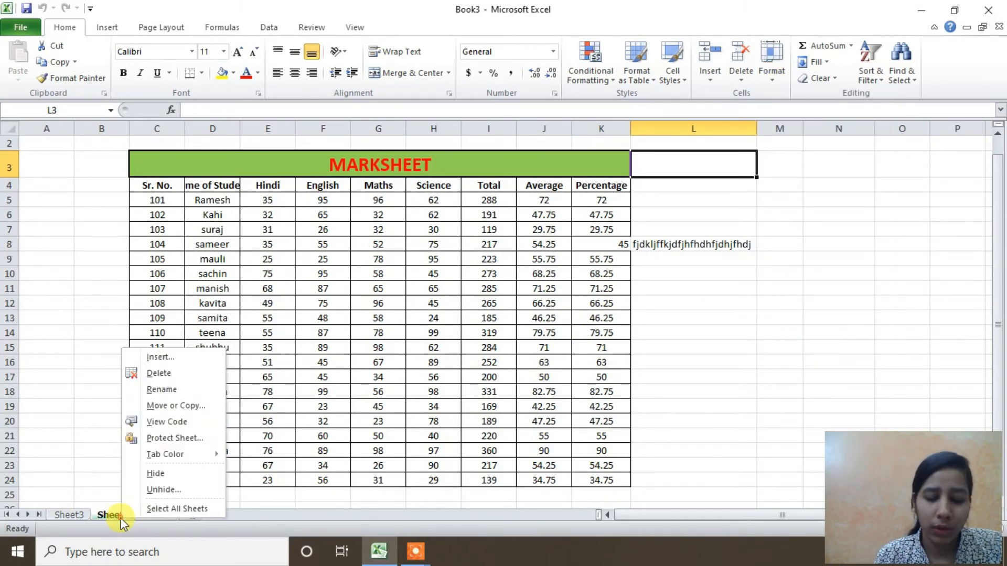
click(184, 390)
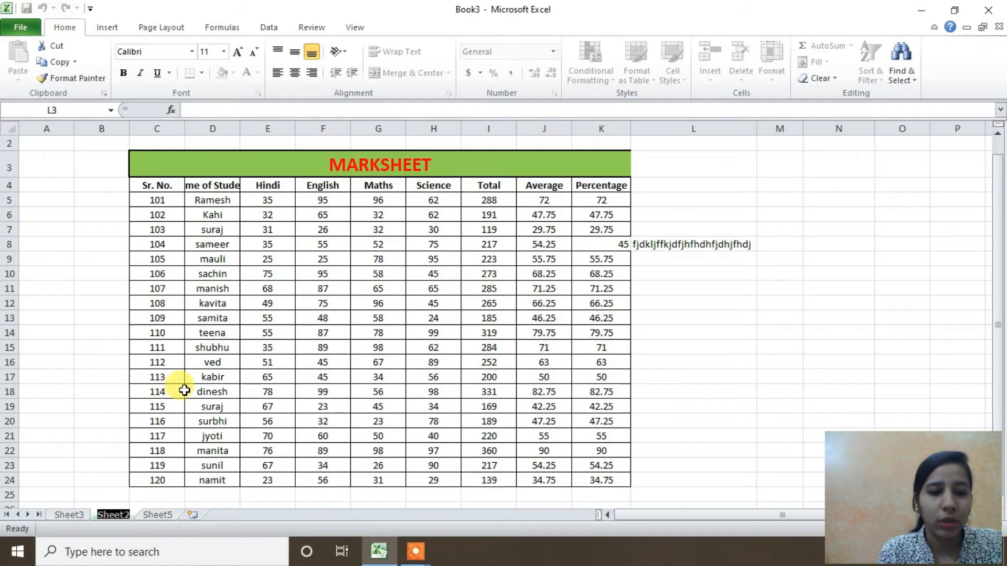
text(ta)
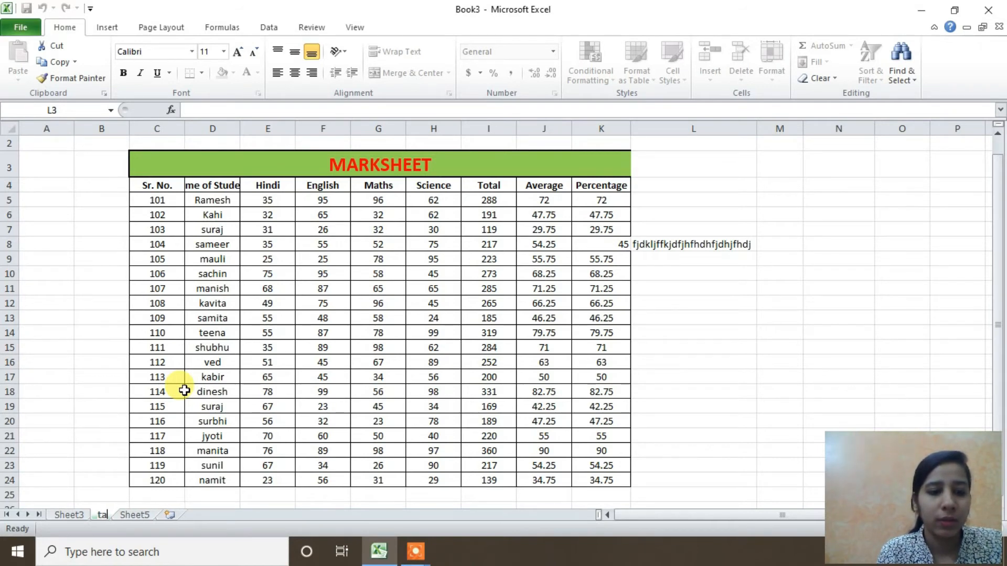
text(ble)
key(BackSpace)
key(BackSpace)
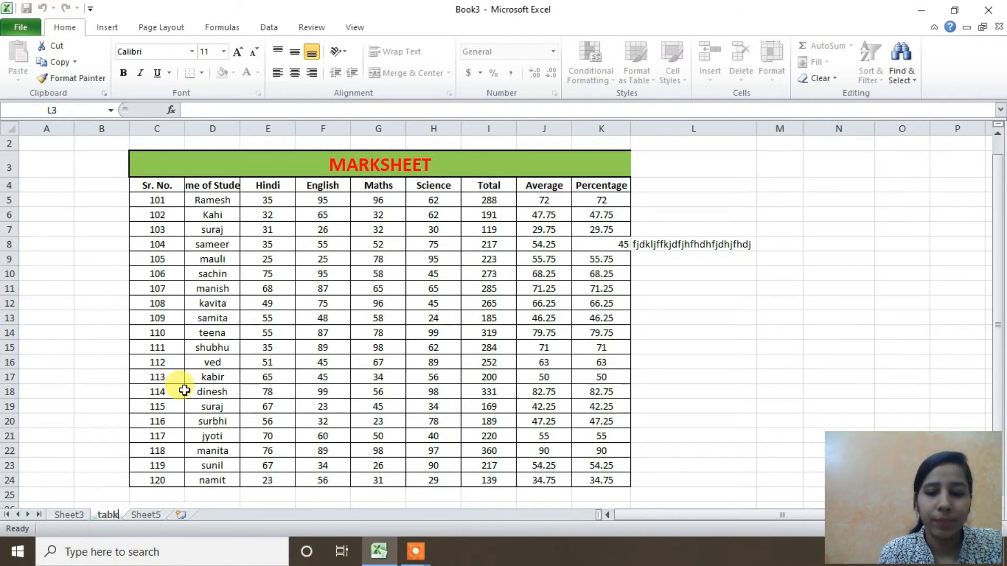
text(lesheet)
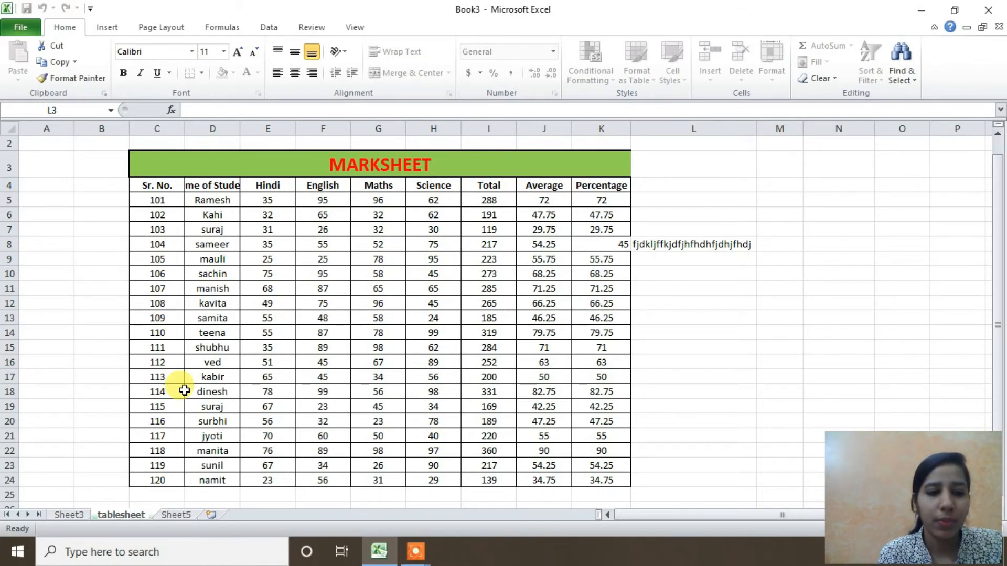
key(Return)
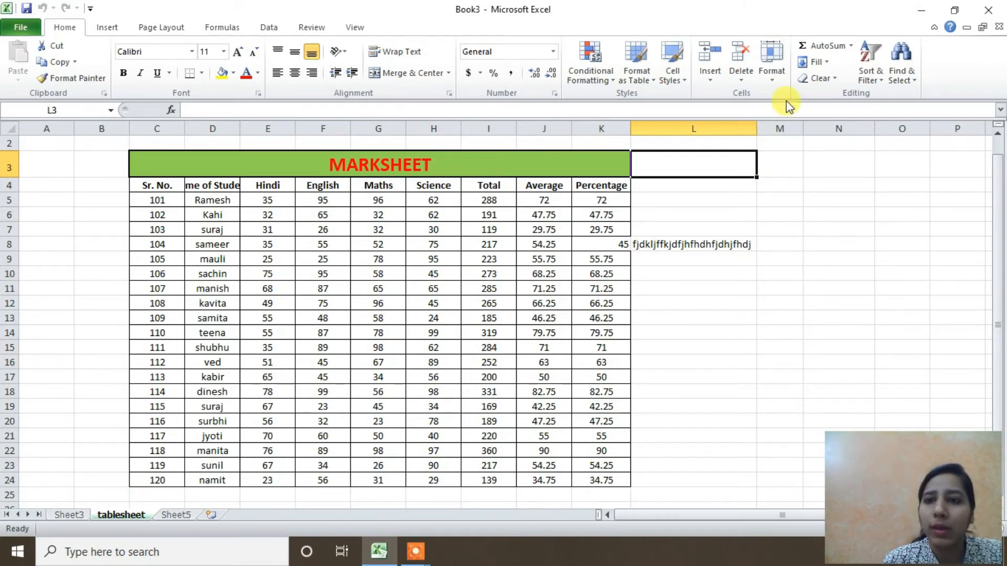
click(772, 83)
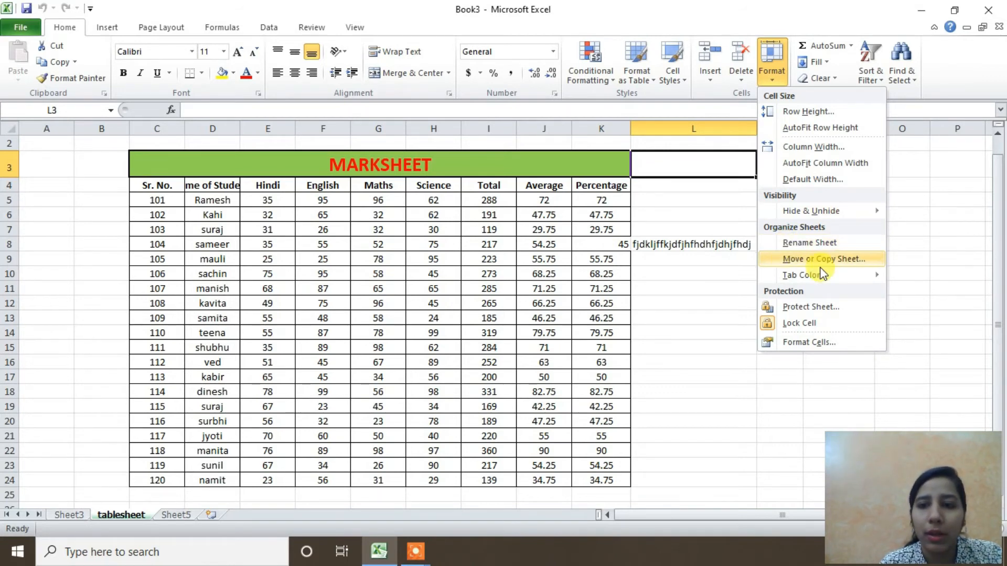
click(900, 260)
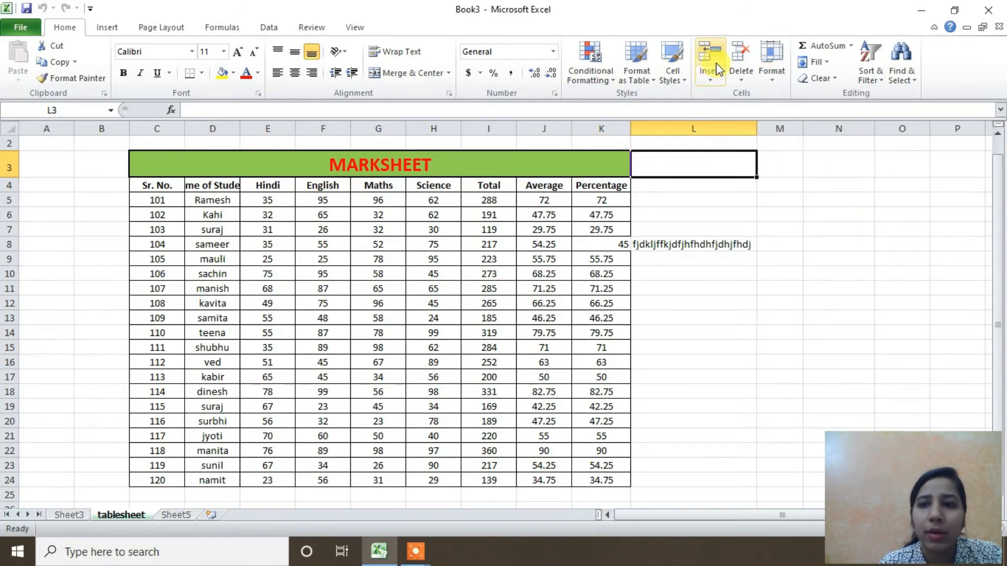
click(776, 81)
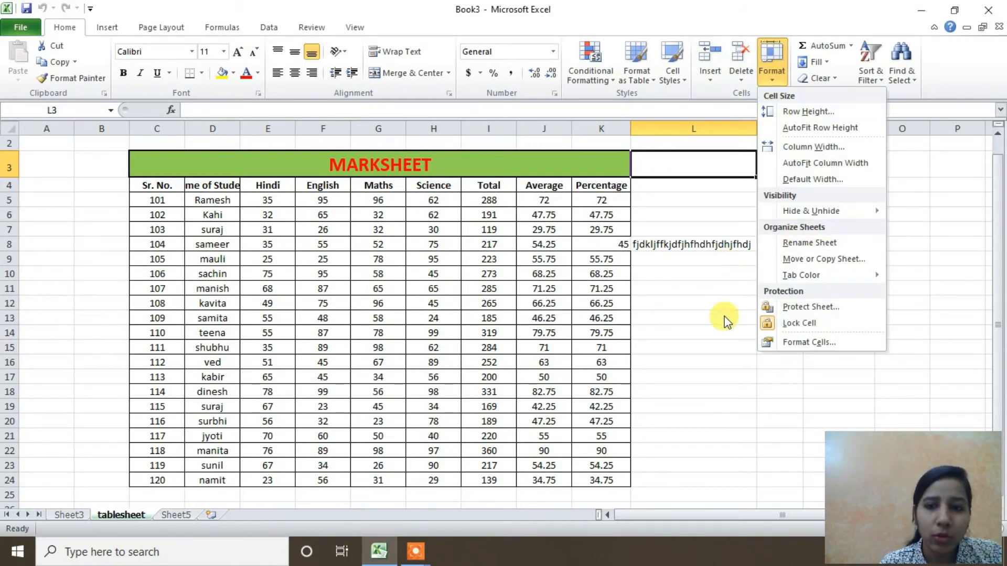
click(698, 333)
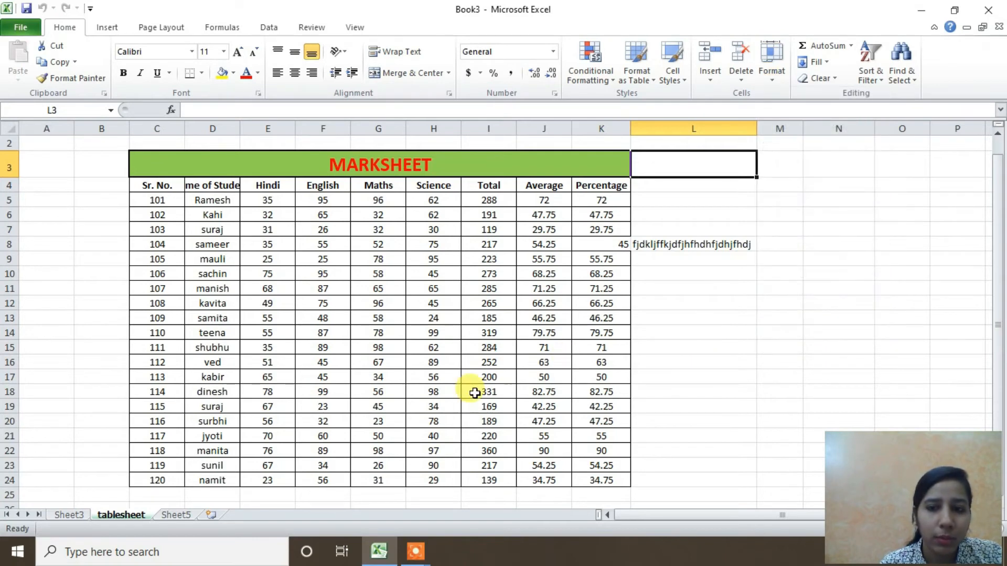
click(164, 512)
right_click(165, 514)
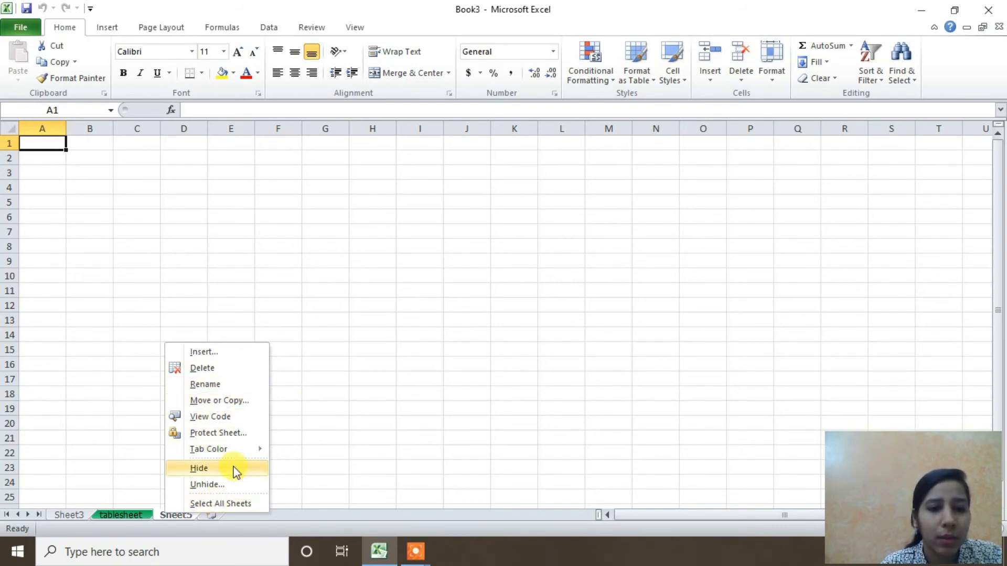
click(316, 389)
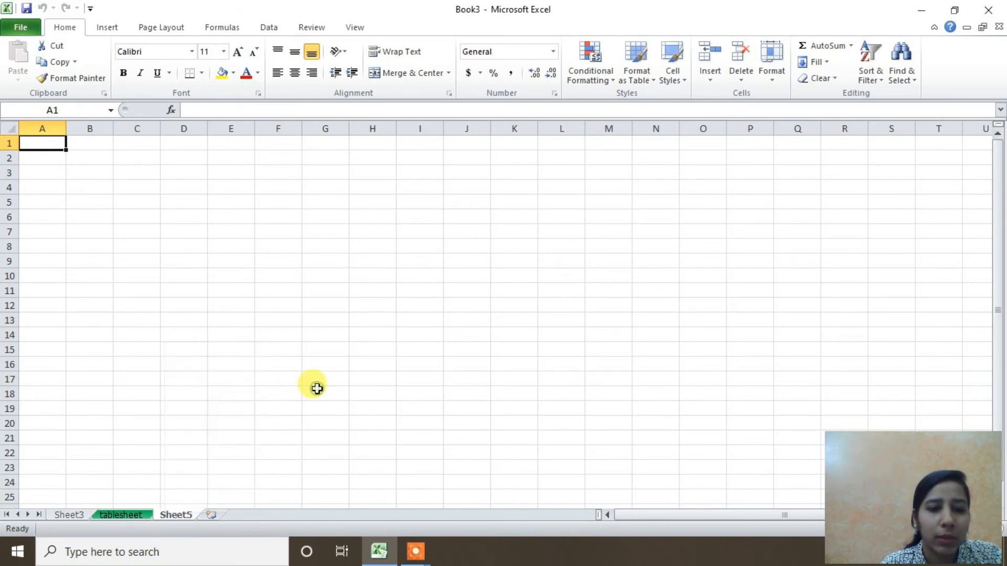
click(128, 516)
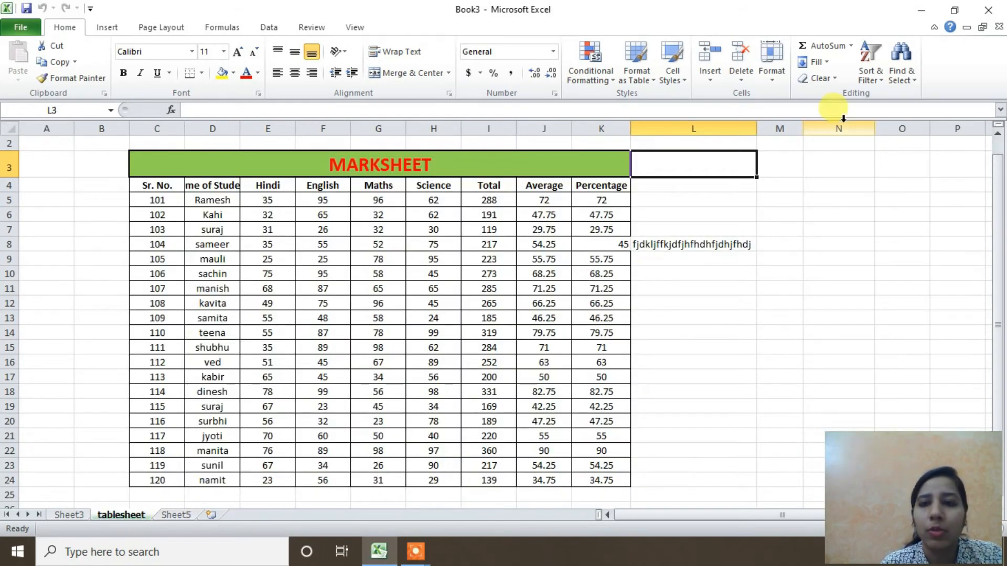
Step: Move the empty Sheet5 before Sheet3 within Book3.xlsx
click(773, 83)
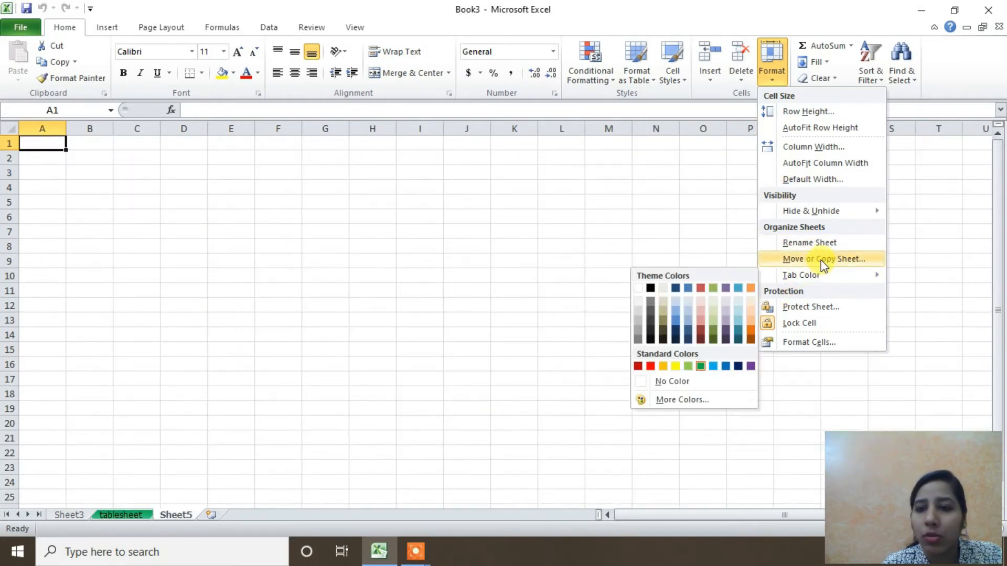
click(820, 259)
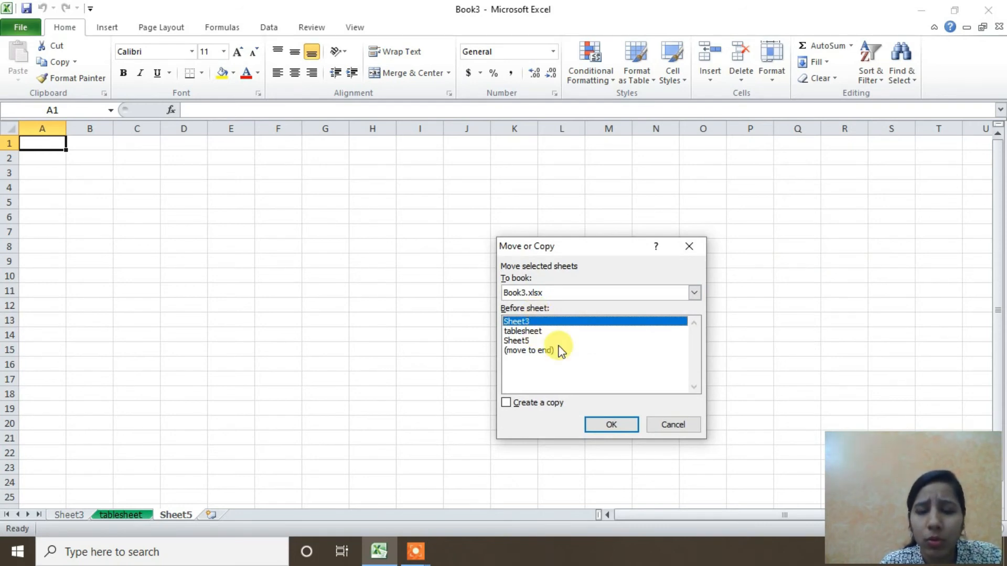
click(523, 341)
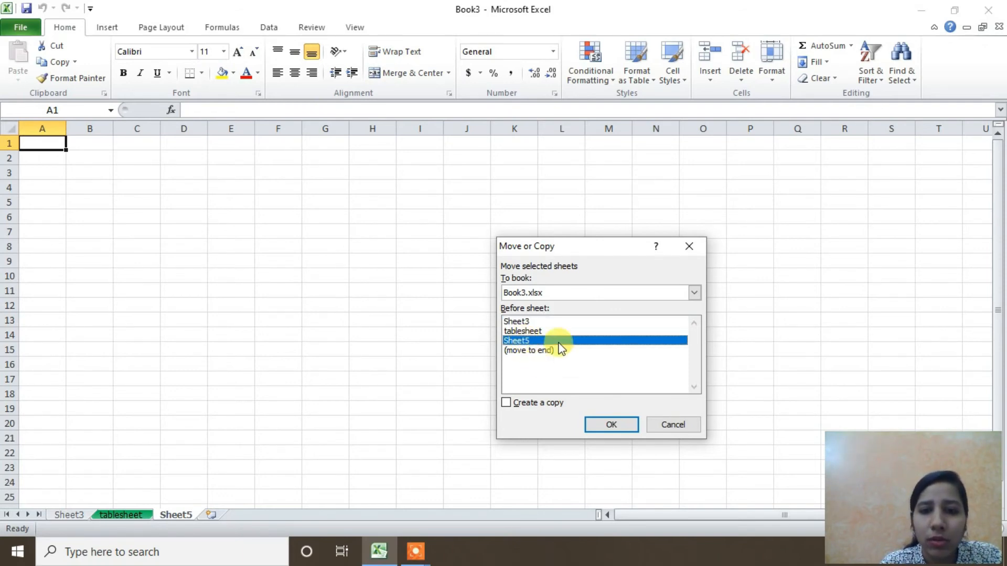
click(521, 322)
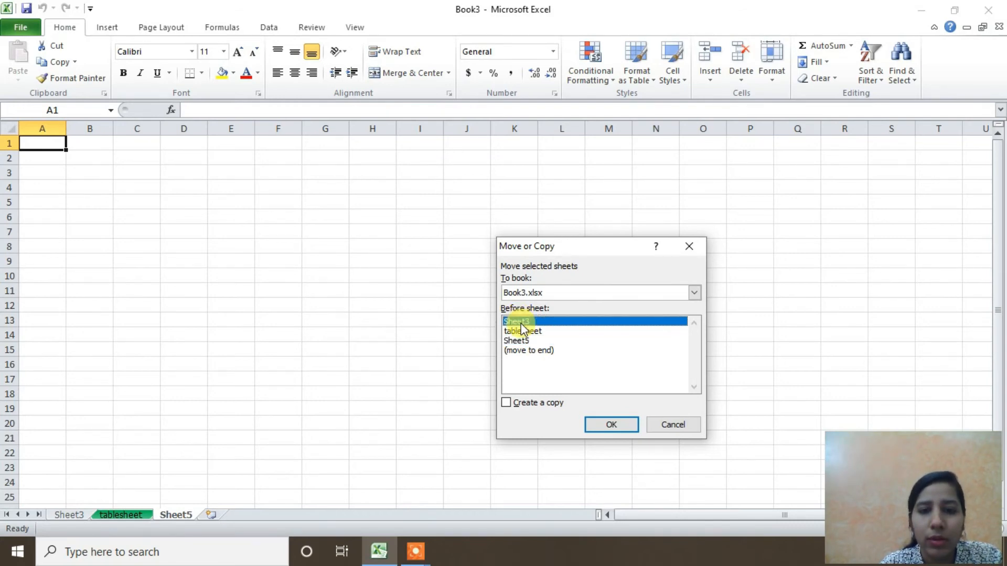
click(613, 427)
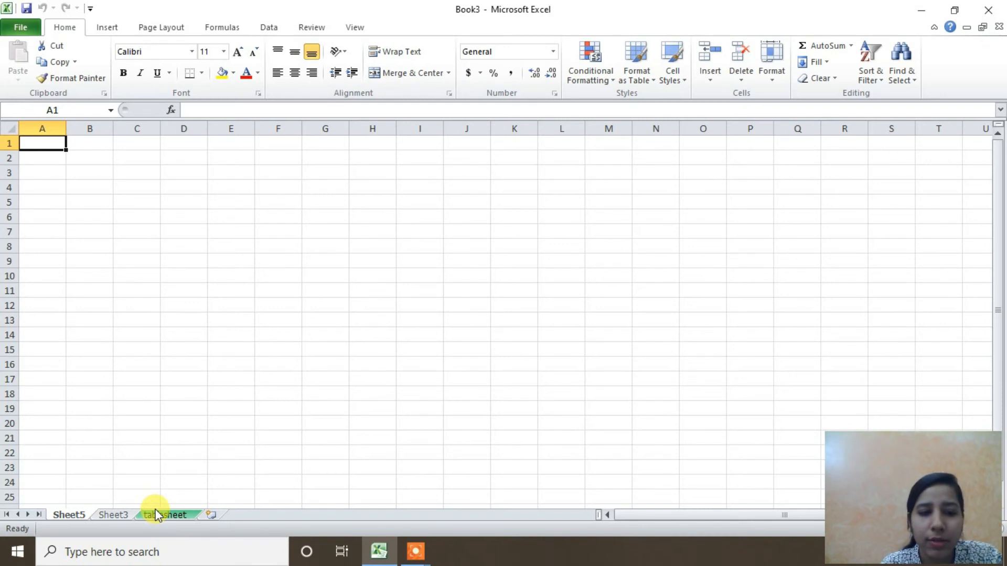
Step: Move Sheet5 before tablesheet within Book3.xlsx
right_click(75, 517)
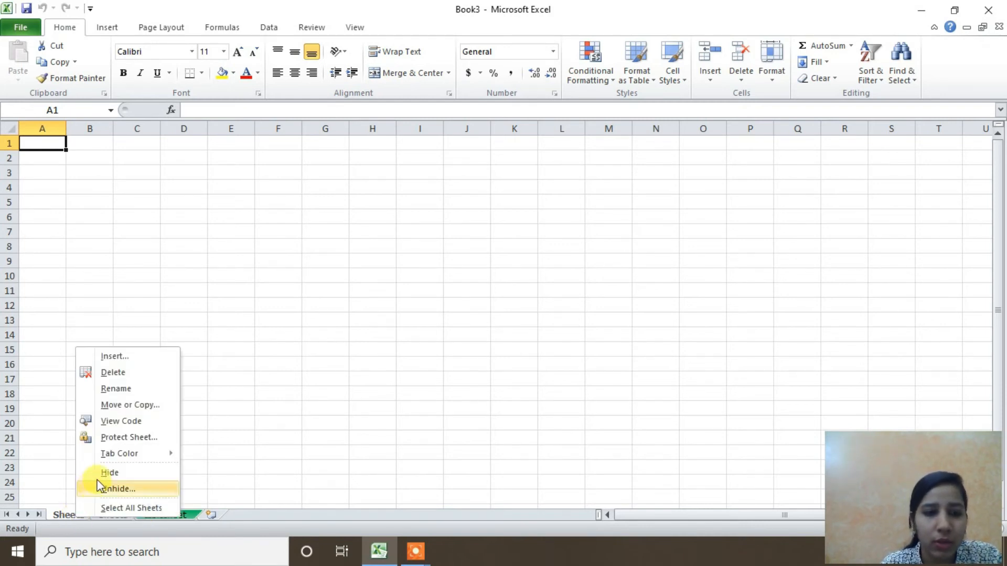
click(128, 404)
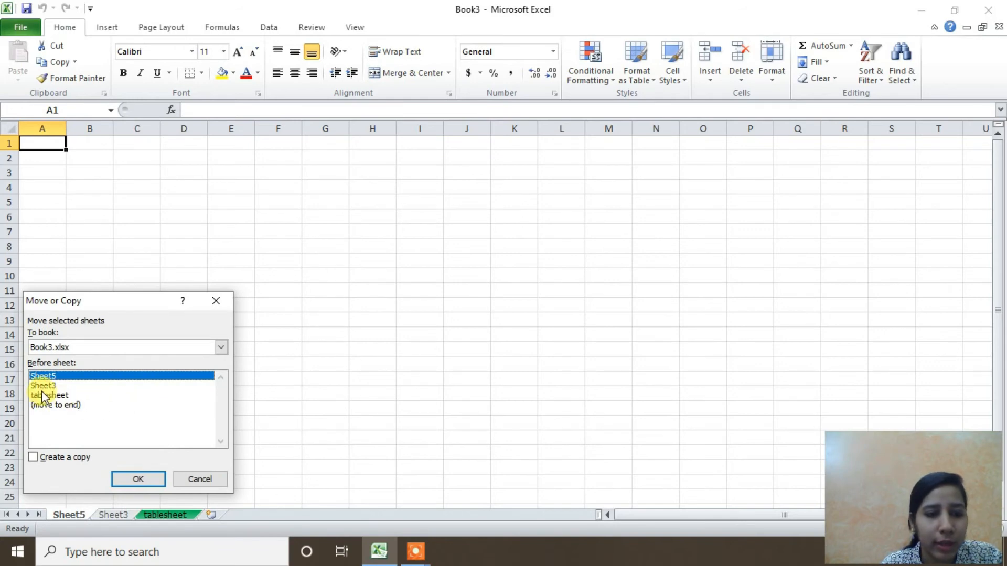
click(46, 386)
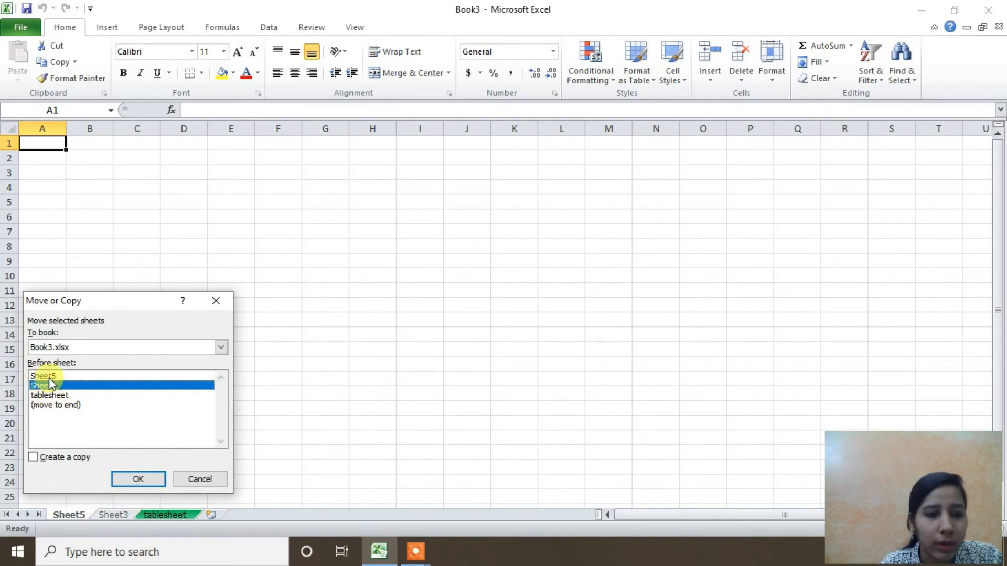
click(49, 394)
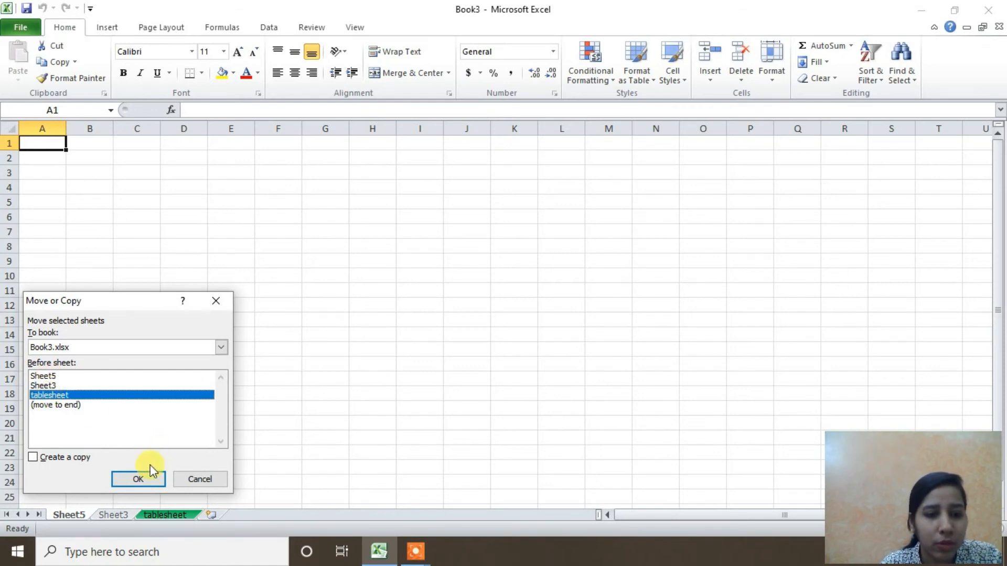
click(139, 478)
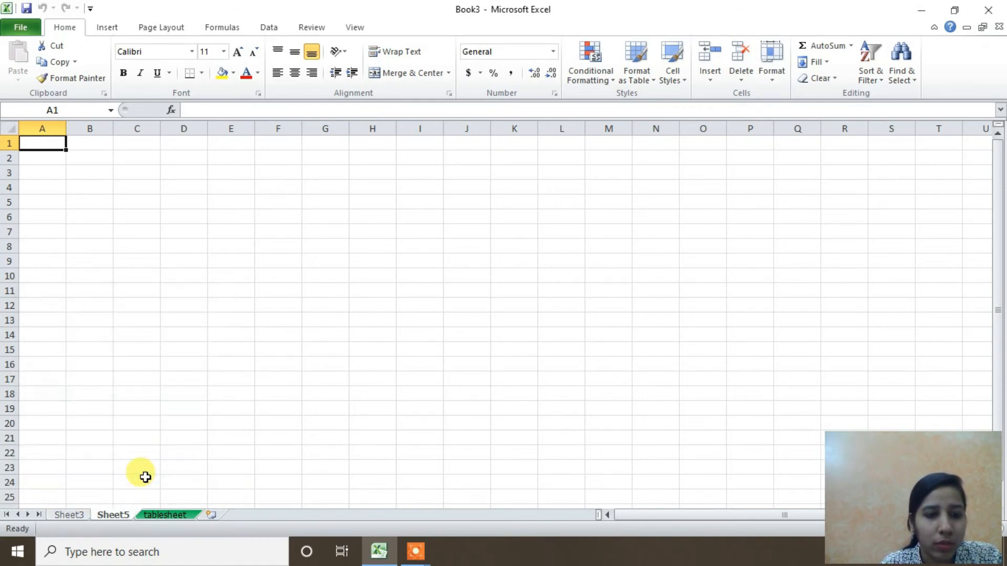
Step: Move Sheet5 out of Book3.xlsx into a new workbook, without creating a copy
right_click(113, 512)
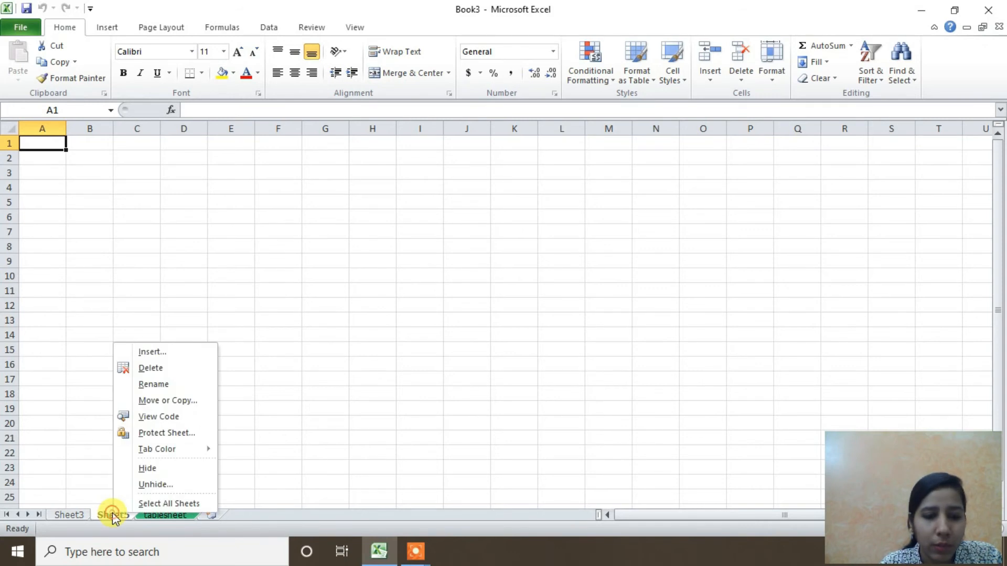
click(173, 400)
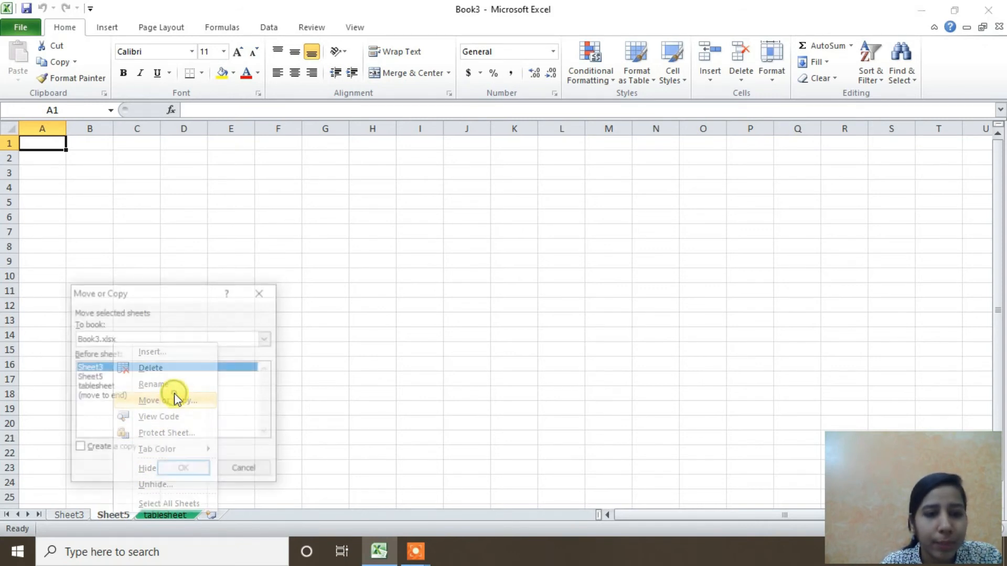
click(118, 336)
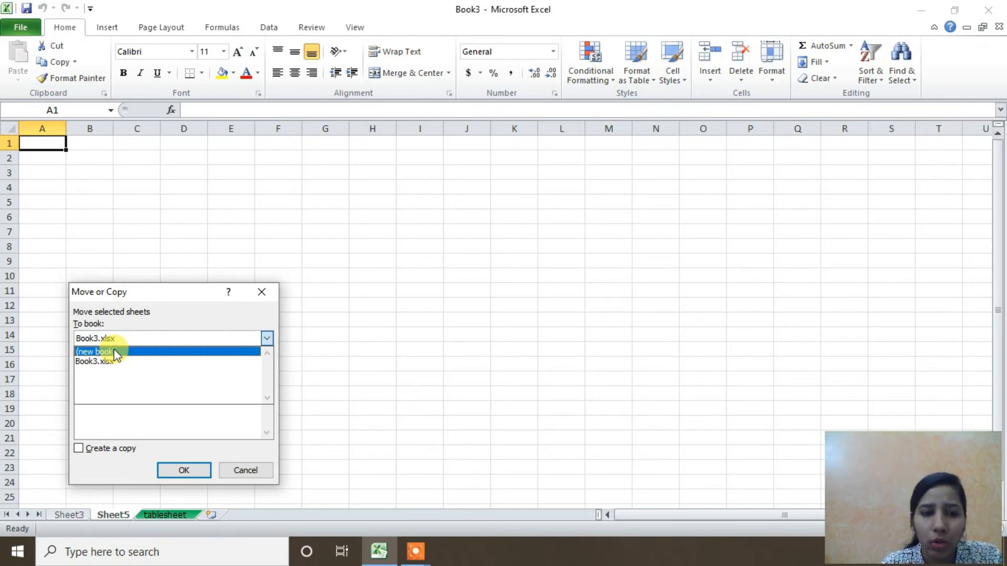
click(115, 350)
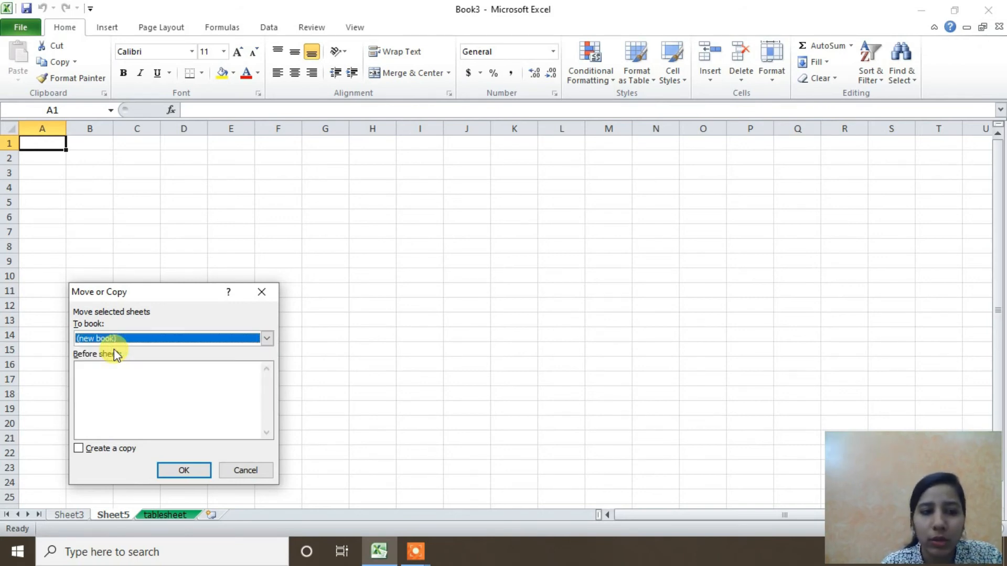
click(185, 471)
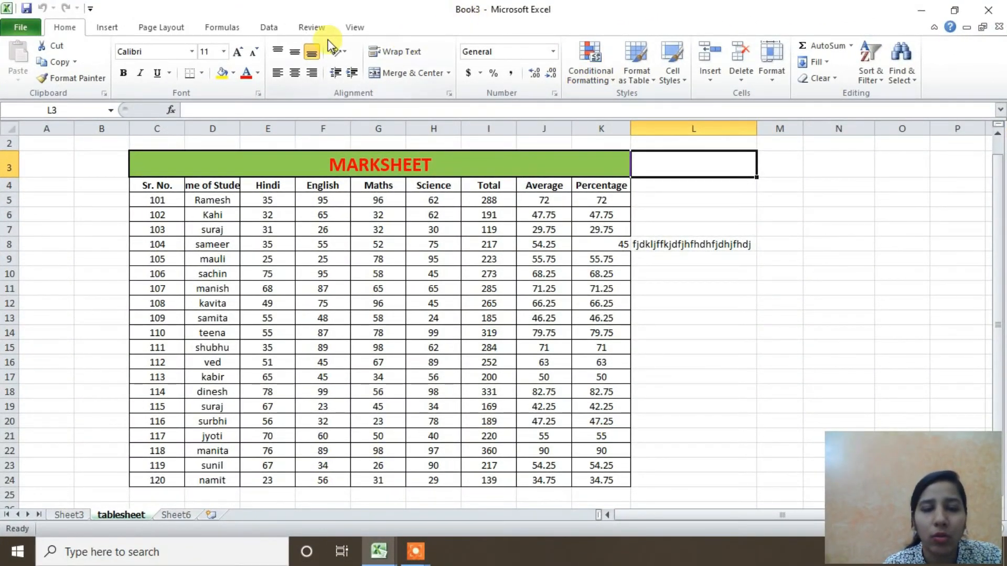
Step: Move tablesheet from Book3.xlsx to Book2 before Sheet5, and briefly view Sheet5 before returning to tablesheet
scroll(221, 108, down, 1)
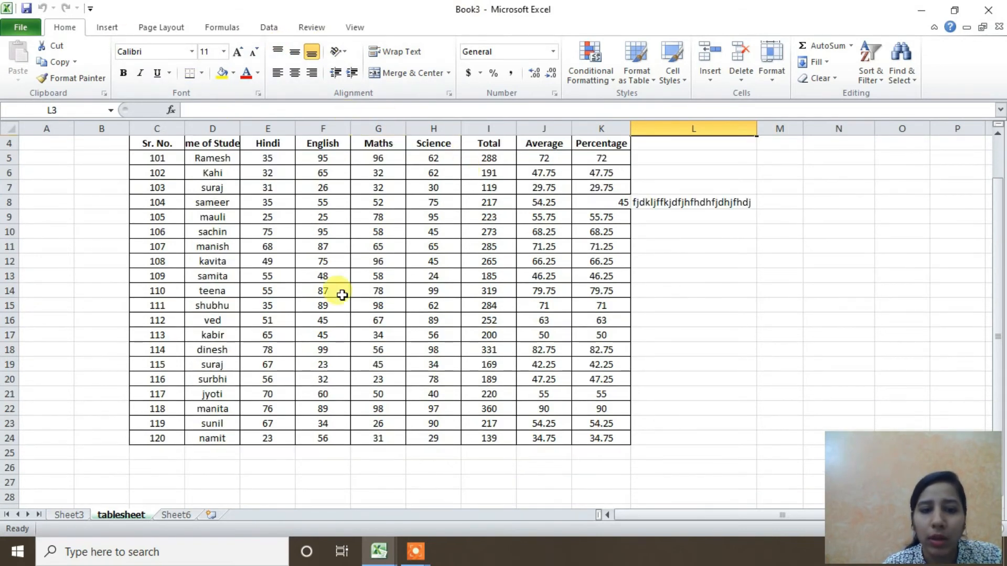
right_click(133, 517)
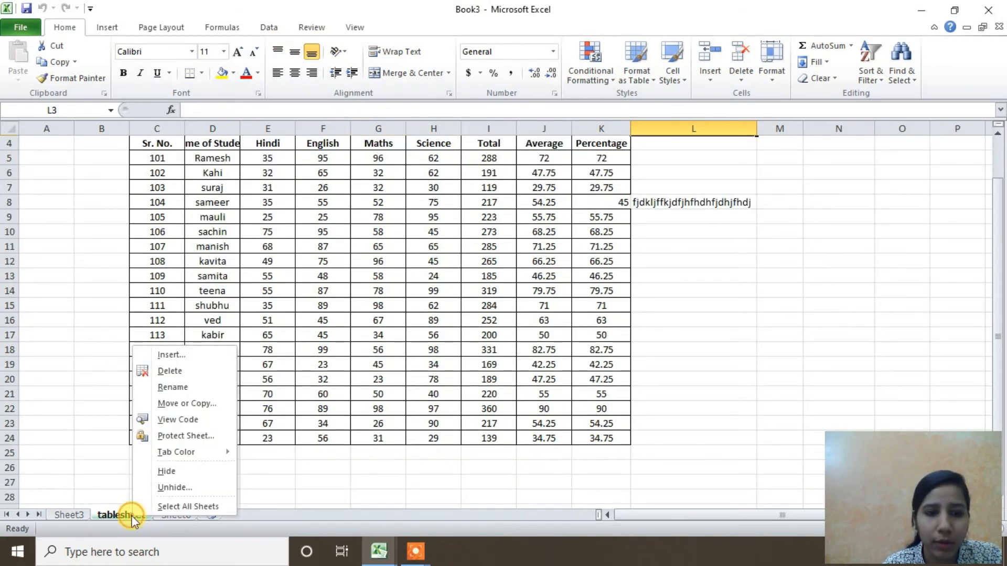
click(209, 404)
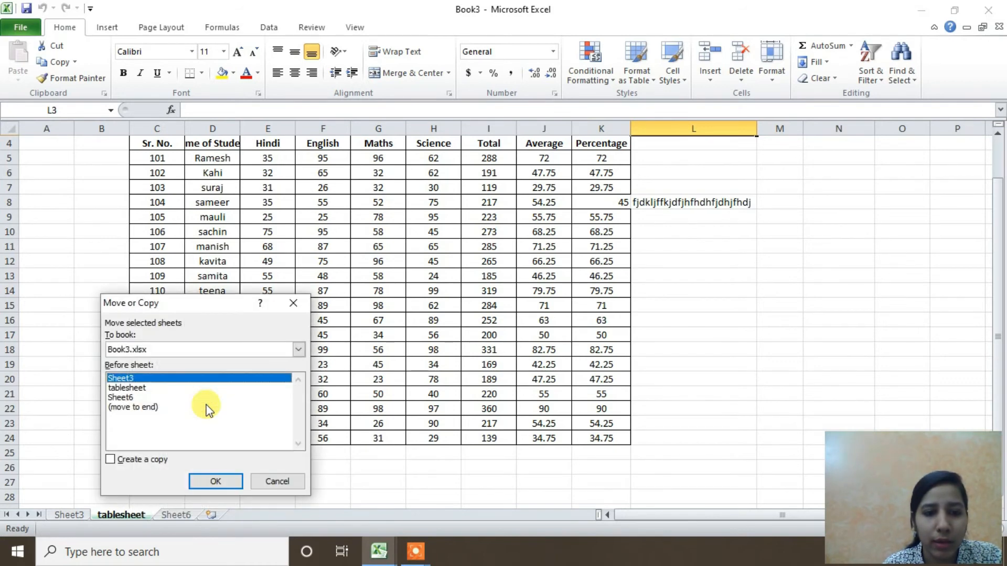
click(160, 354)
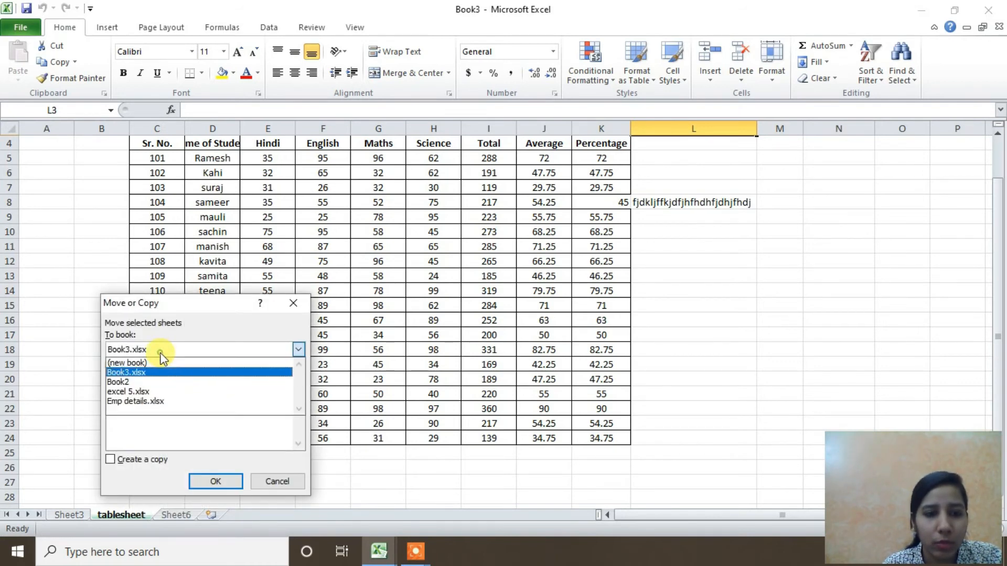
click(146, 382)
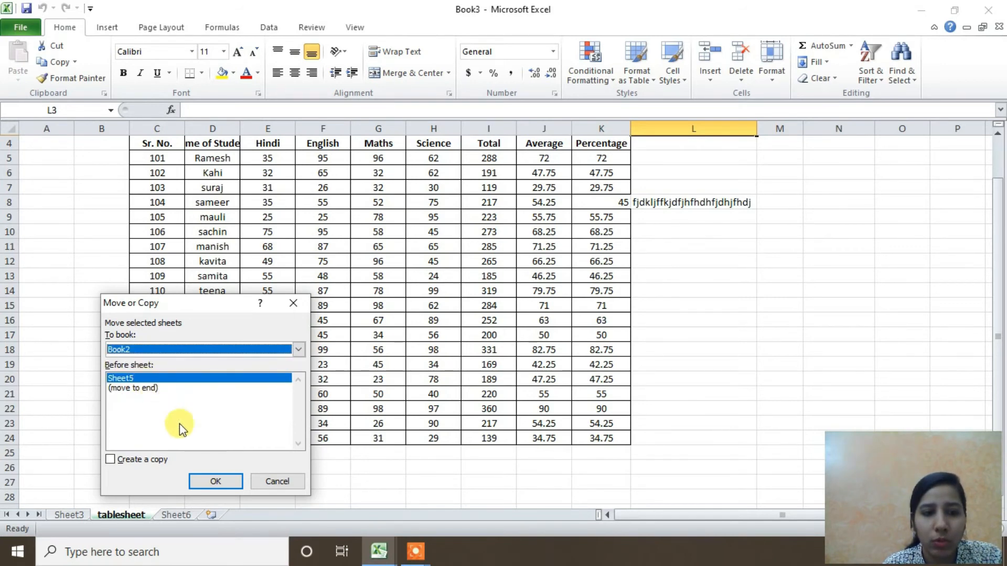
click(223, 483)
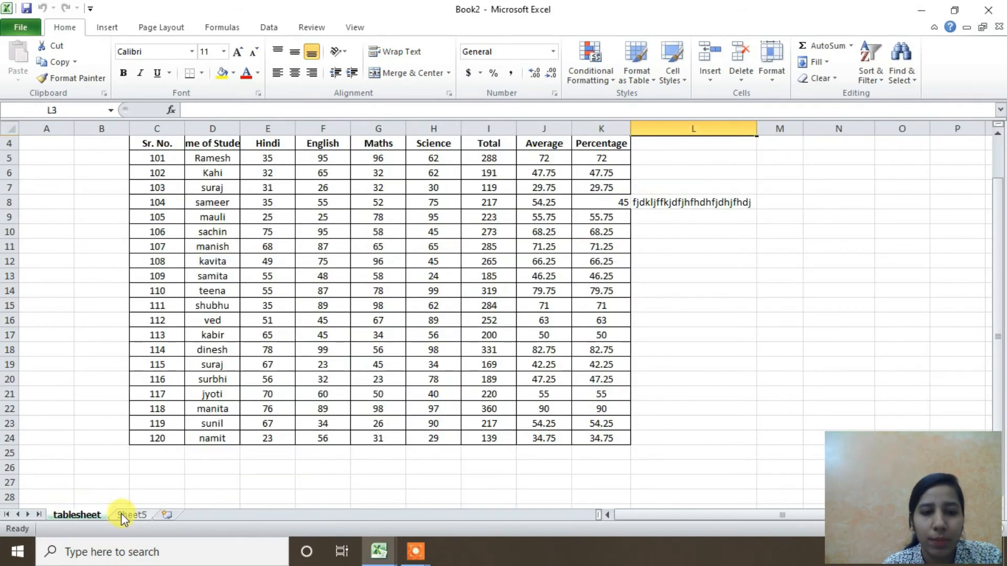
click(148, 514)
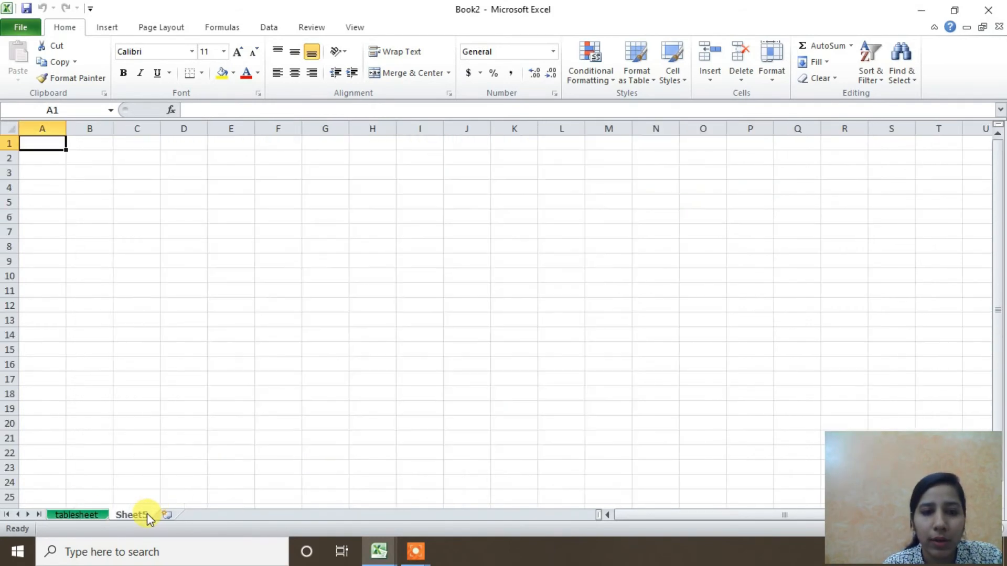
click(97, 512)
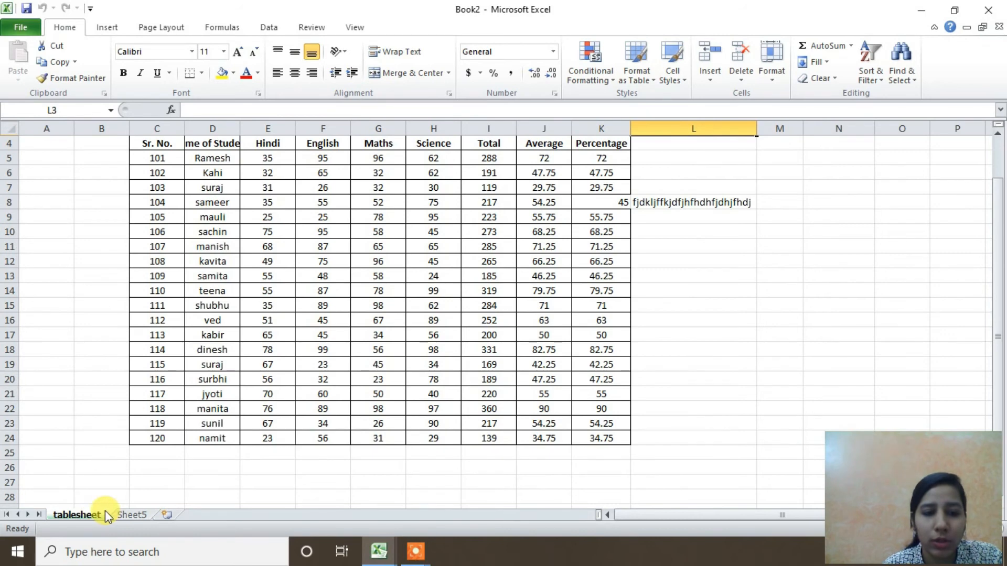
Step: Move tablesheet from Book2 back to Book3.xlsx before Sheet3 and select cell L1 on it
right_click(105, 511)
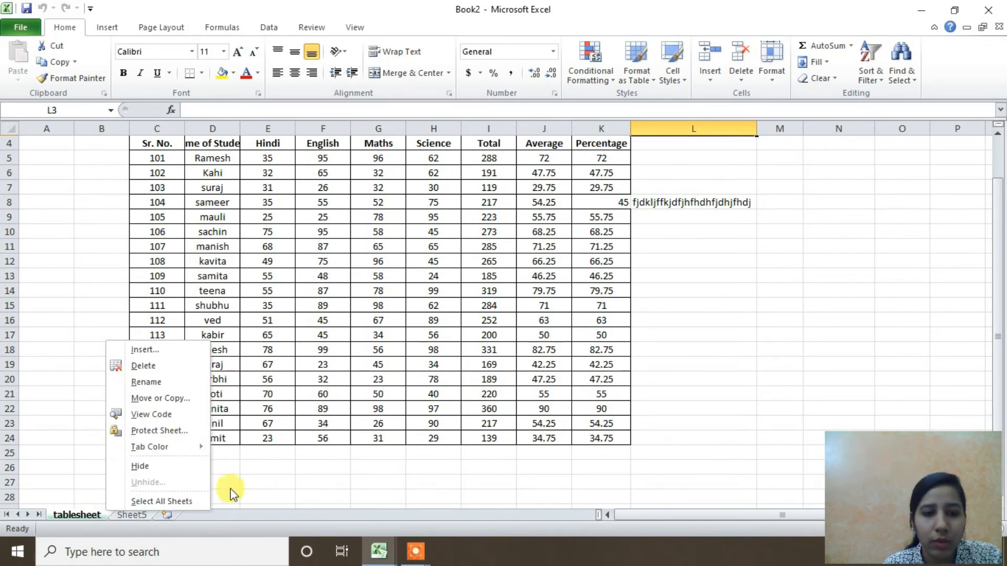
click(151, 401)
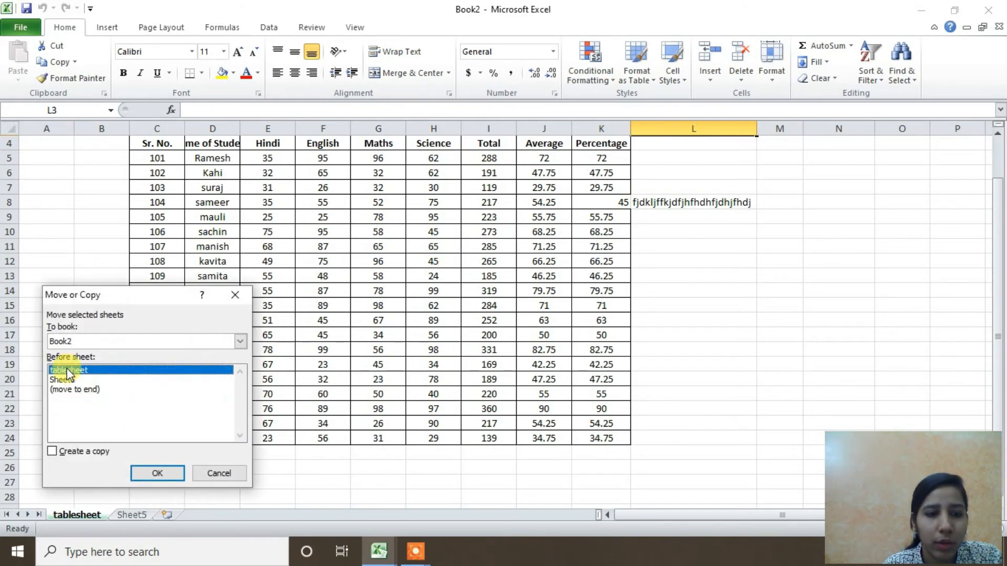
click(83, 339)
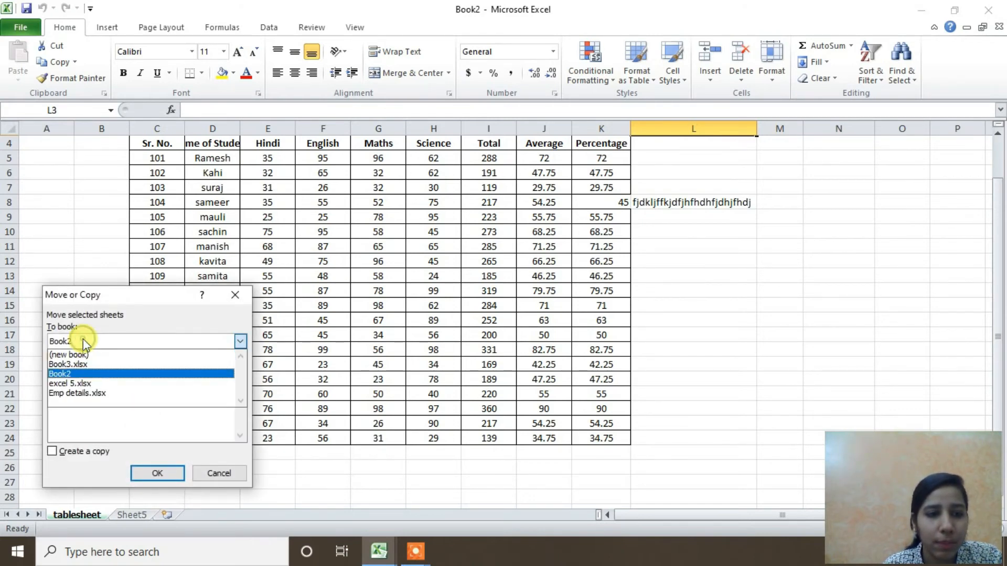
click(76, 366)
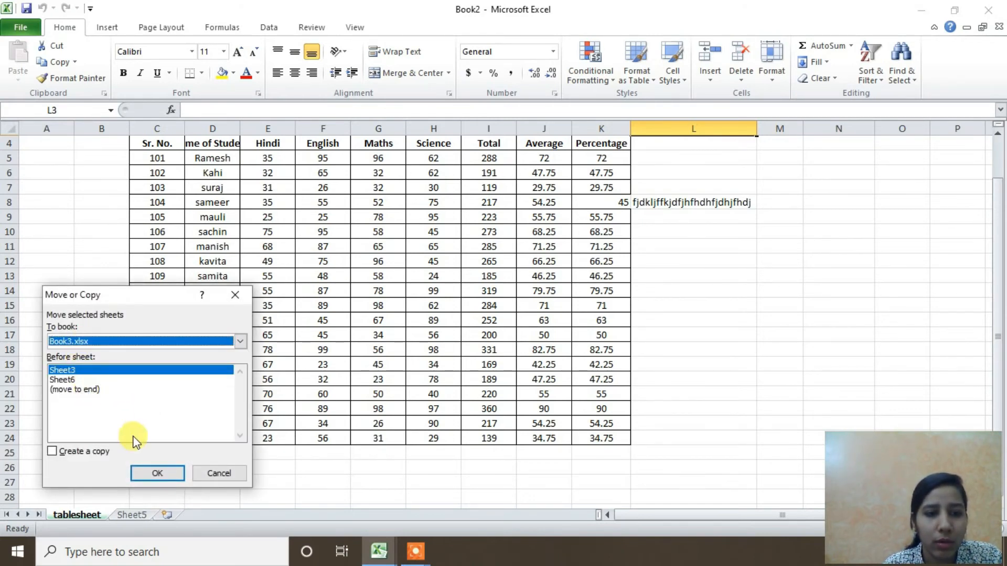
click(158, 475)
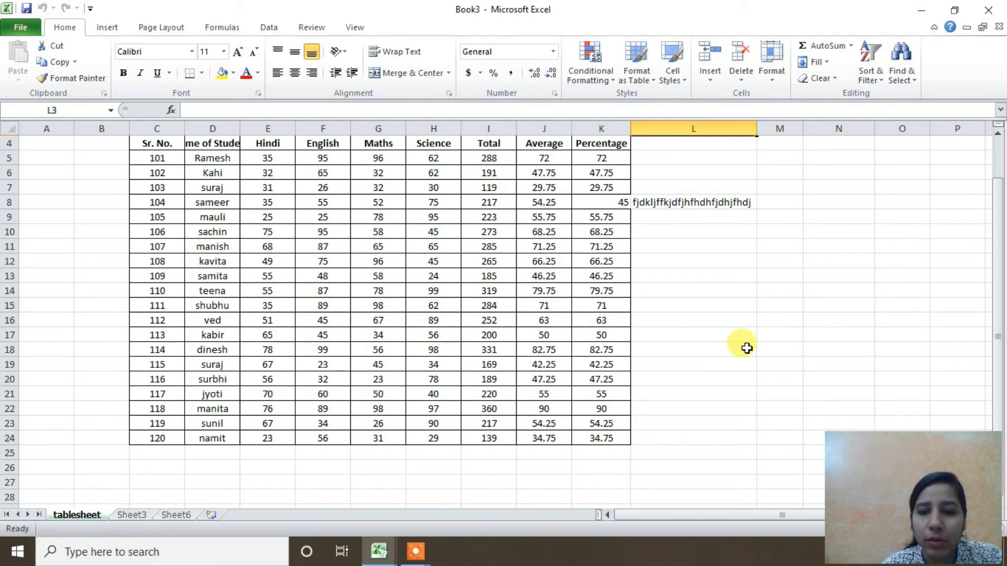
key(Up)
key(Up)
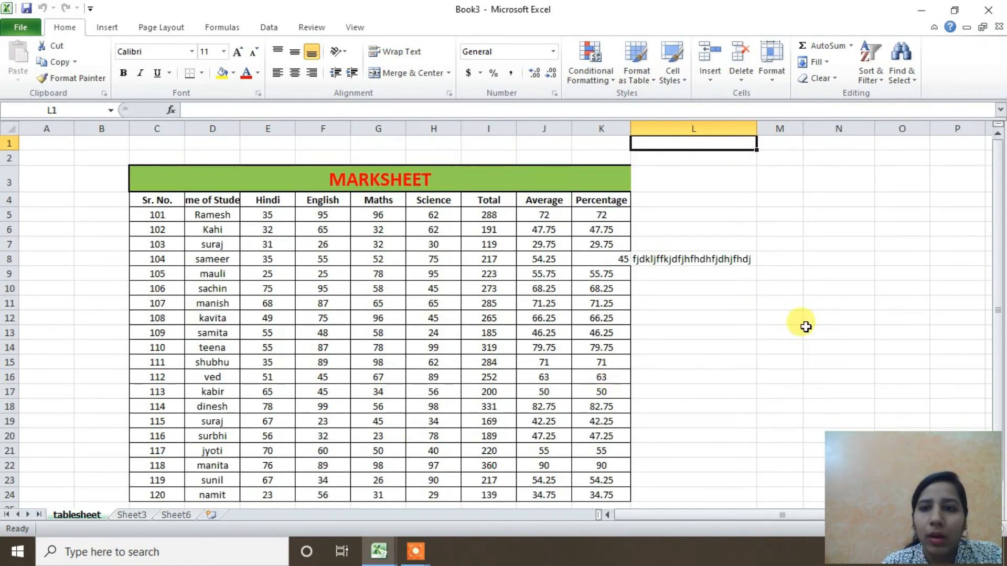
Step: Create a copy of tablesheet in Book2, placed before Sheet5
click(772, 63)
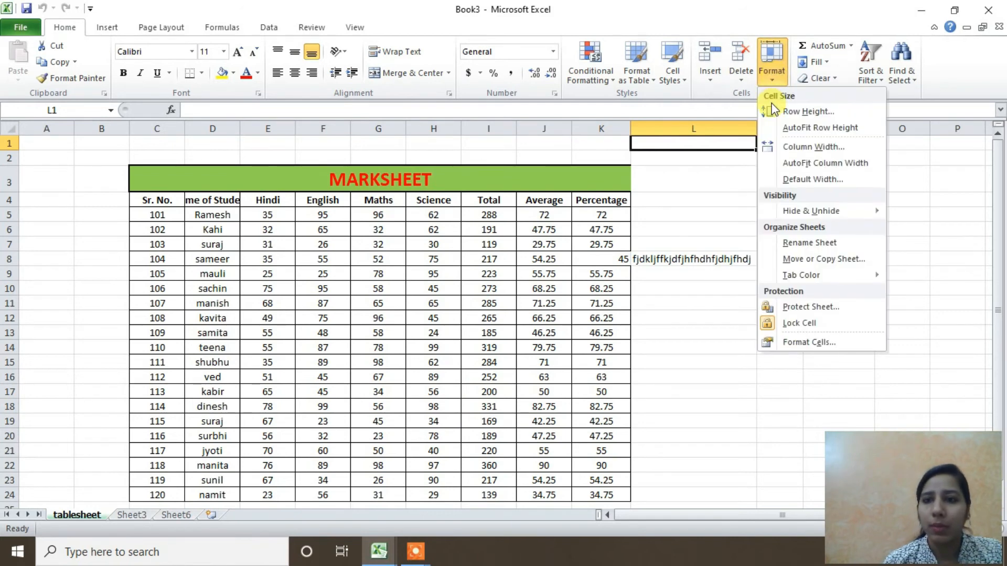
click(814, 260)
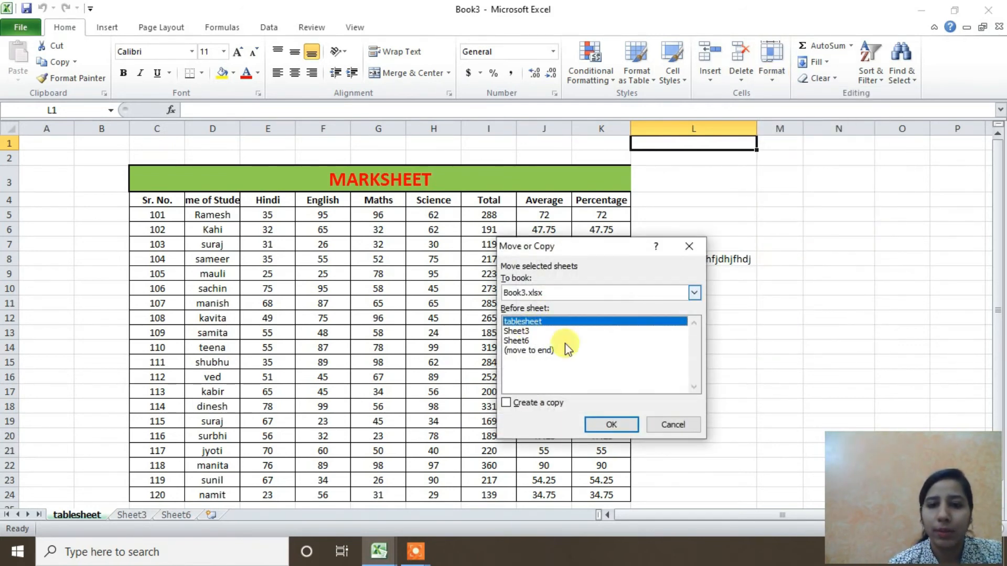
click(533, 405)
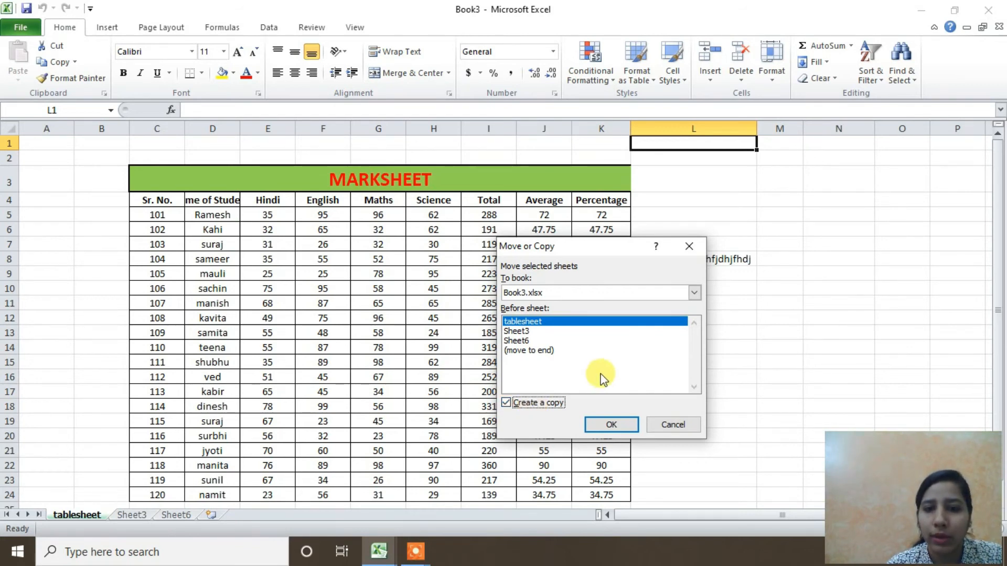
click(579, 293)
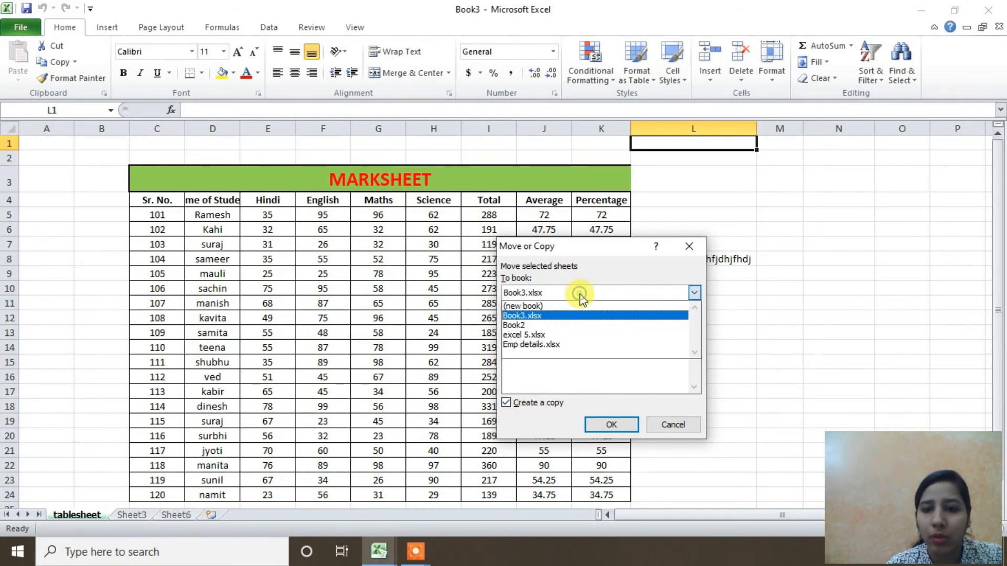
click(560, 325)
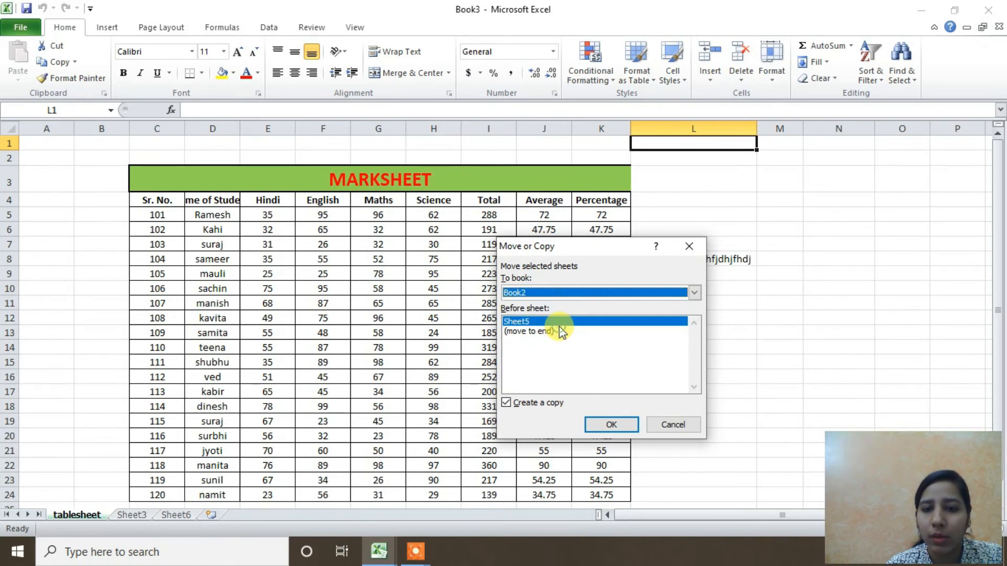
click(601, 426)
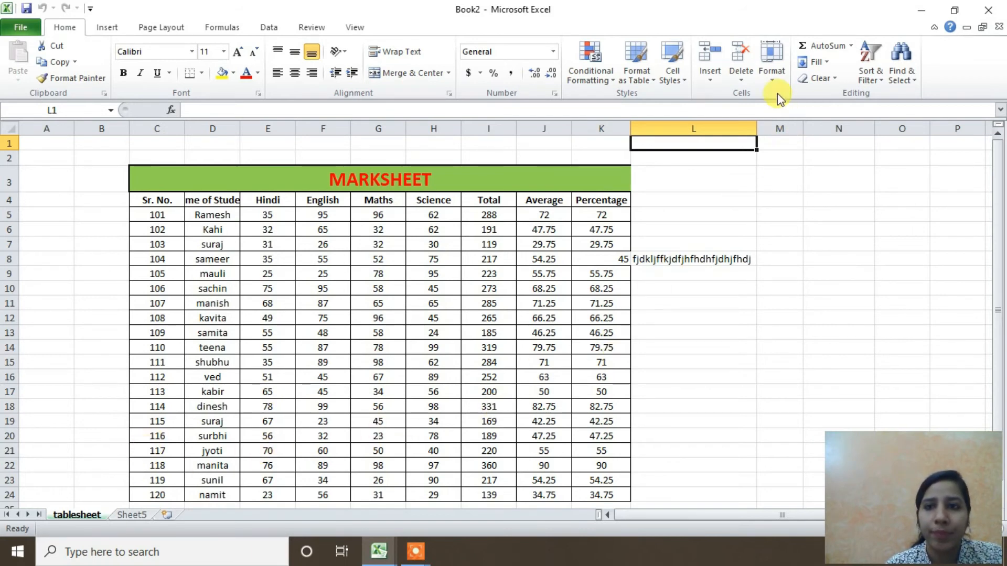
click(776, 77)
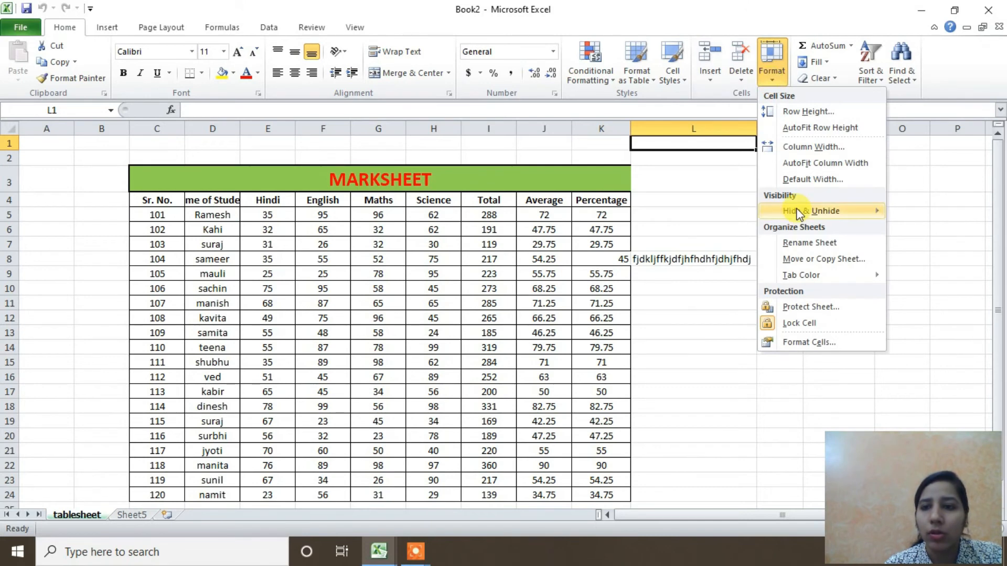
click(806, 257)
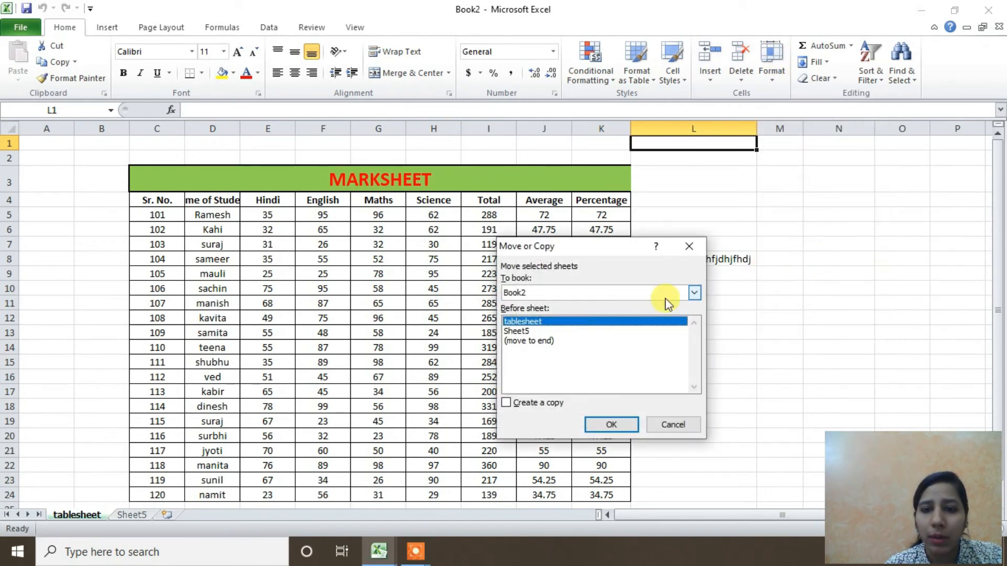
click(579, 294)
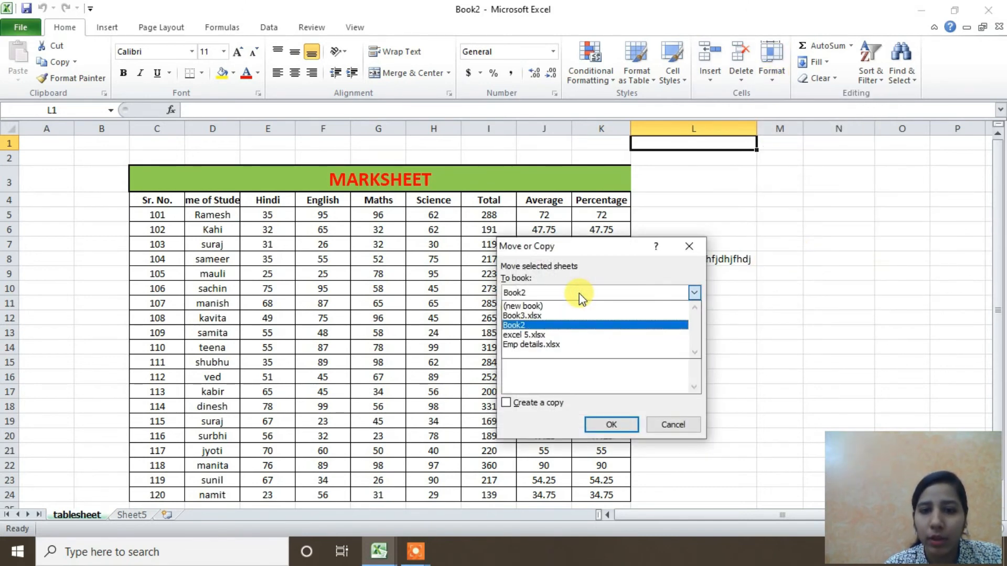
click(577, 345)
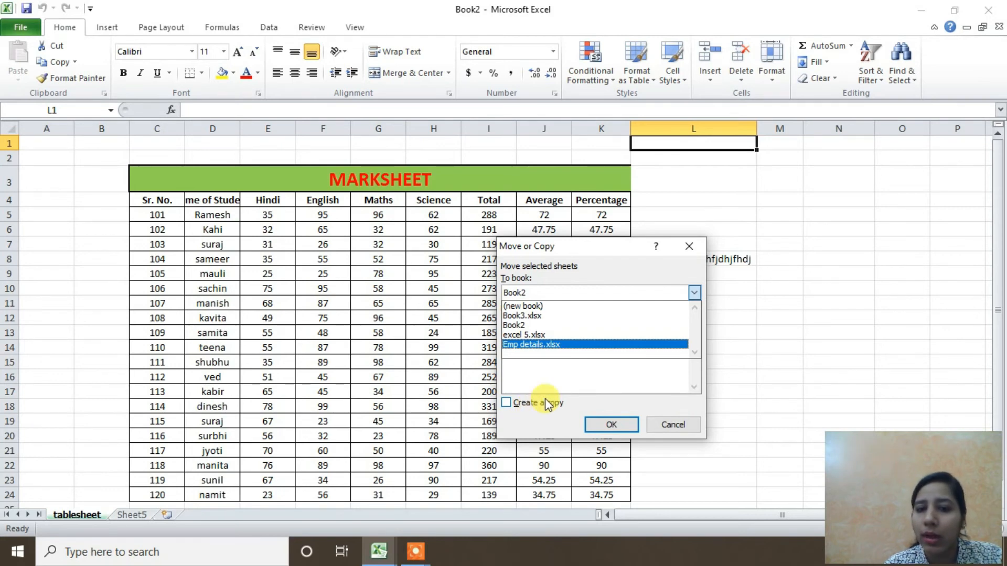
click(672, 426)
click(672, 426)
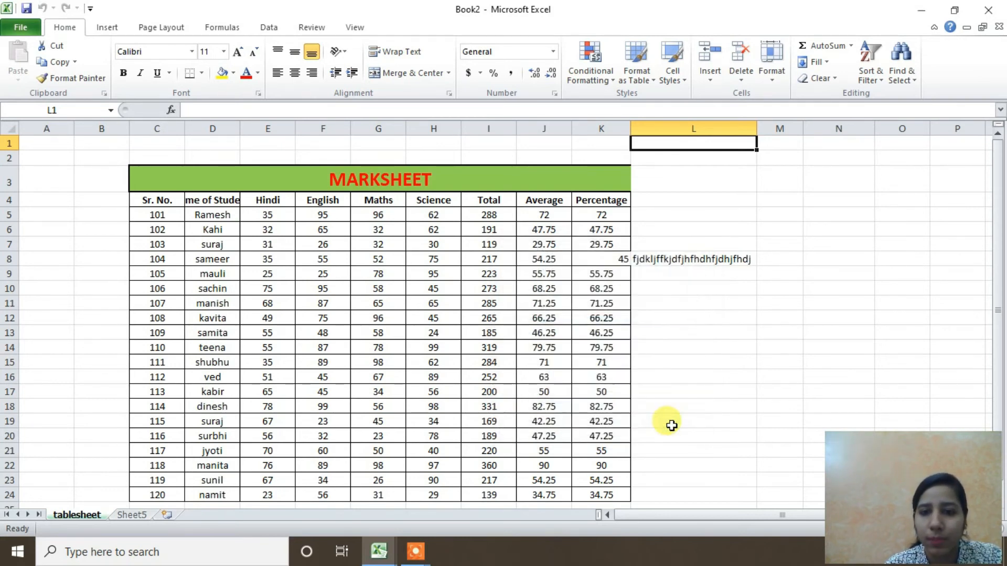
Step: Compare the tabs of tablesheet and Sheet5, and review the tab color choices available for tablesheet
click(773, 73)
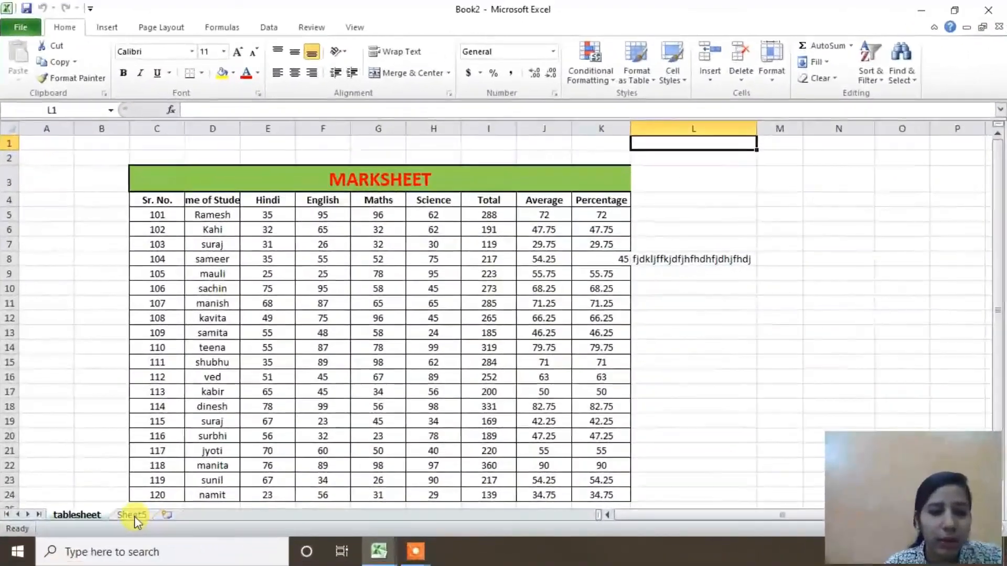
click(134, 516)
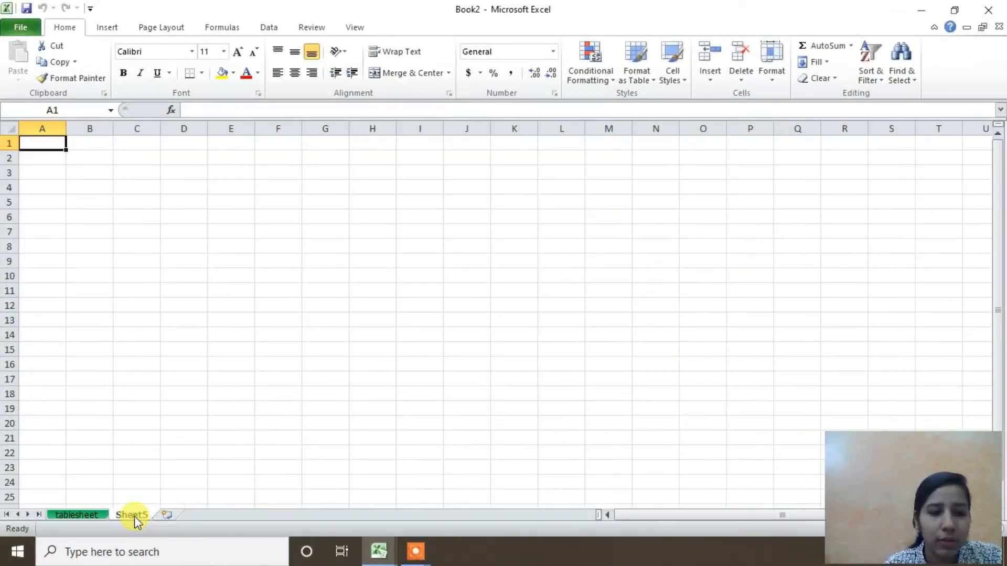
click(92, 516)
right_click(93, 515)
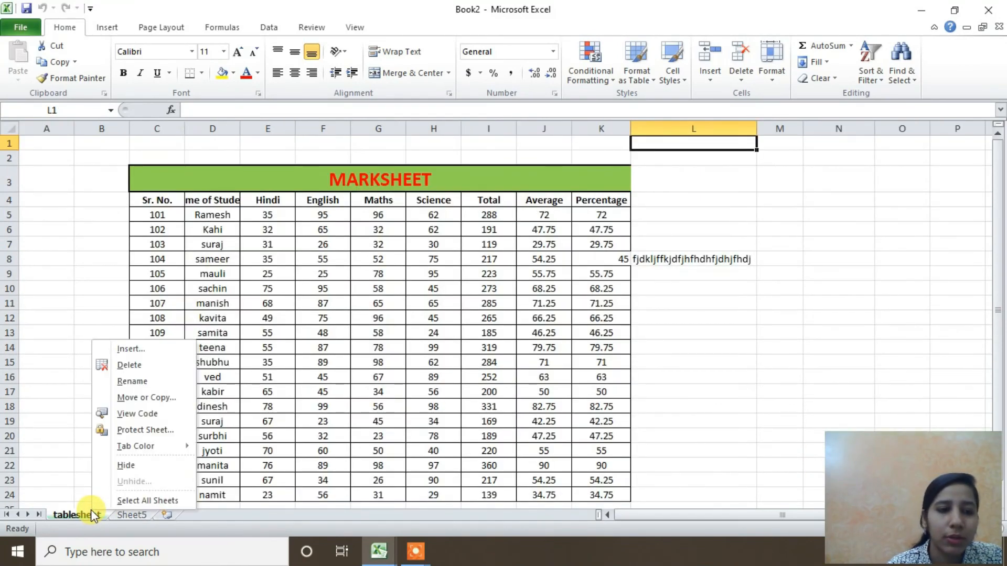
mouse_move(136, 449)
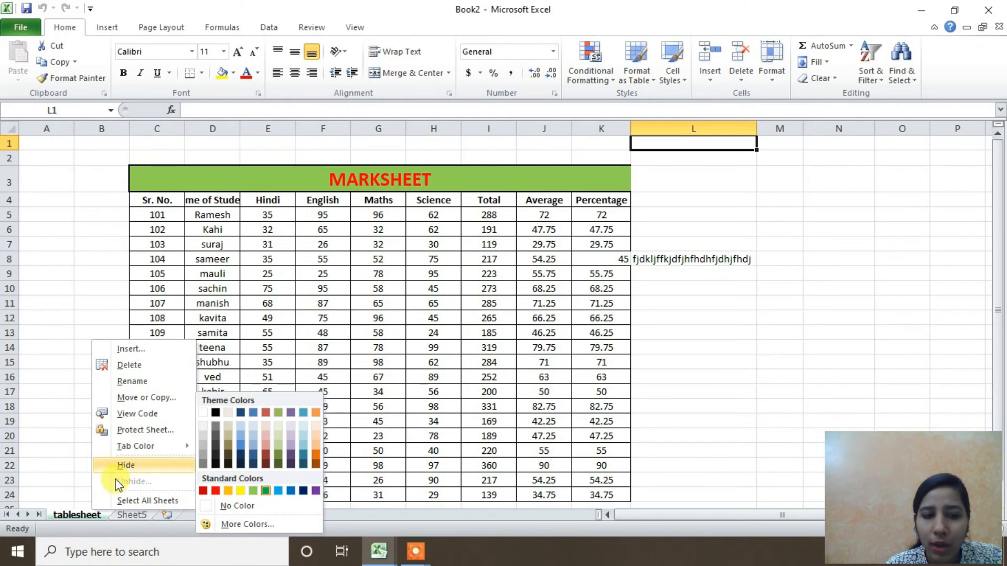
click(118, 512)
click(126, 516)
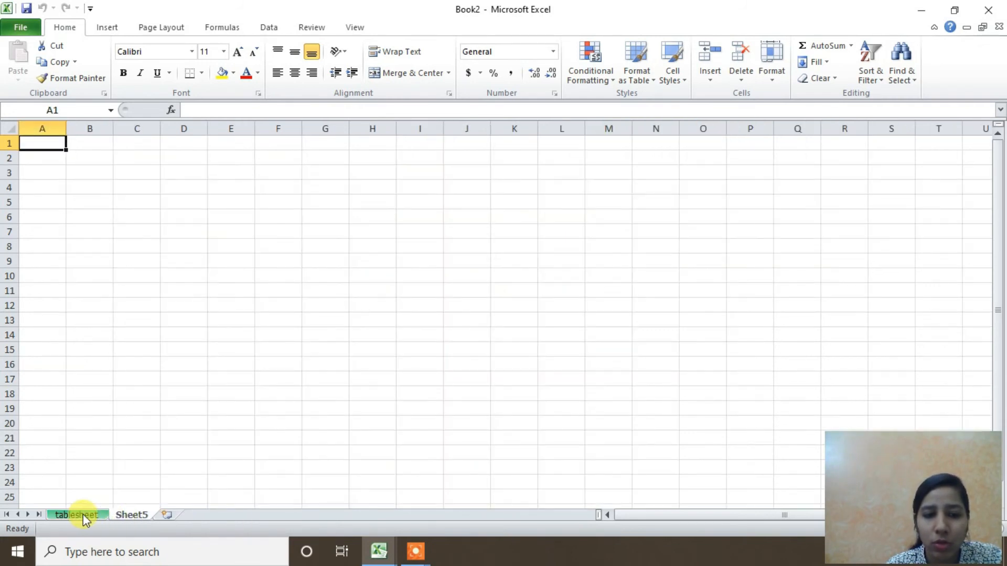
Step: Change tablesheet's tab color to standard red and check it by switching to Sheet5 and back
click(83, 514)
right_click(83, 515)
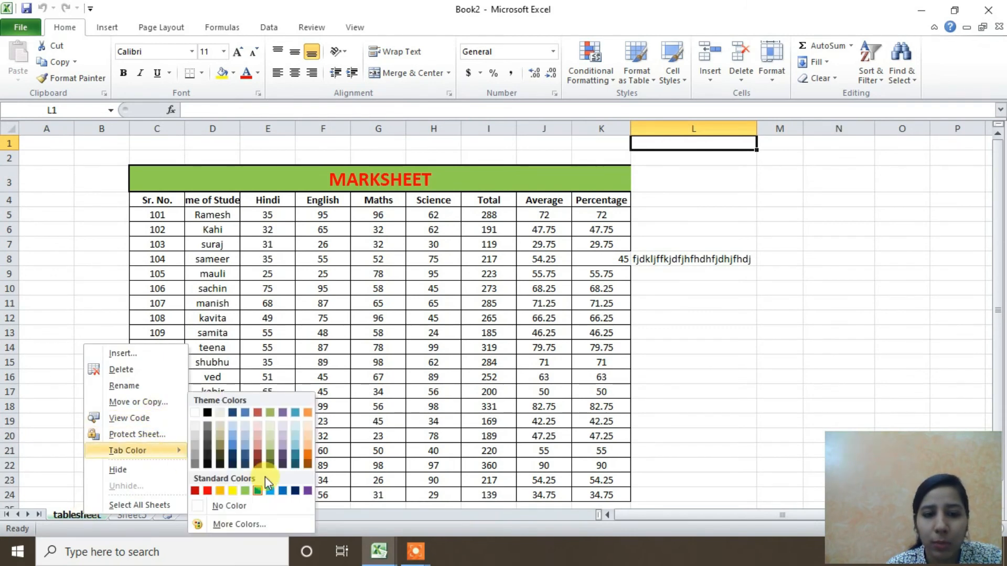
click(207, 491)
click(131, 515)
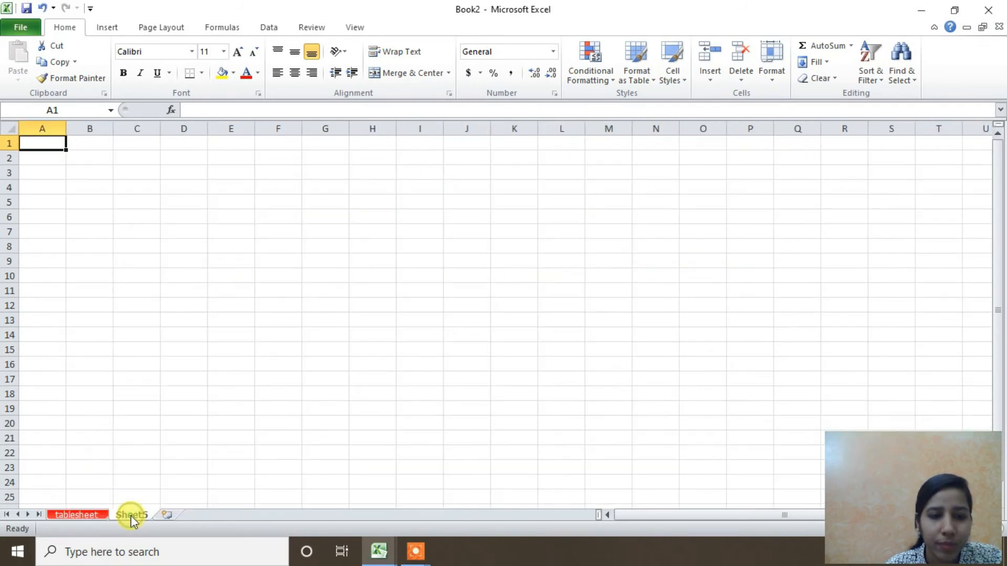
click(69, 514)
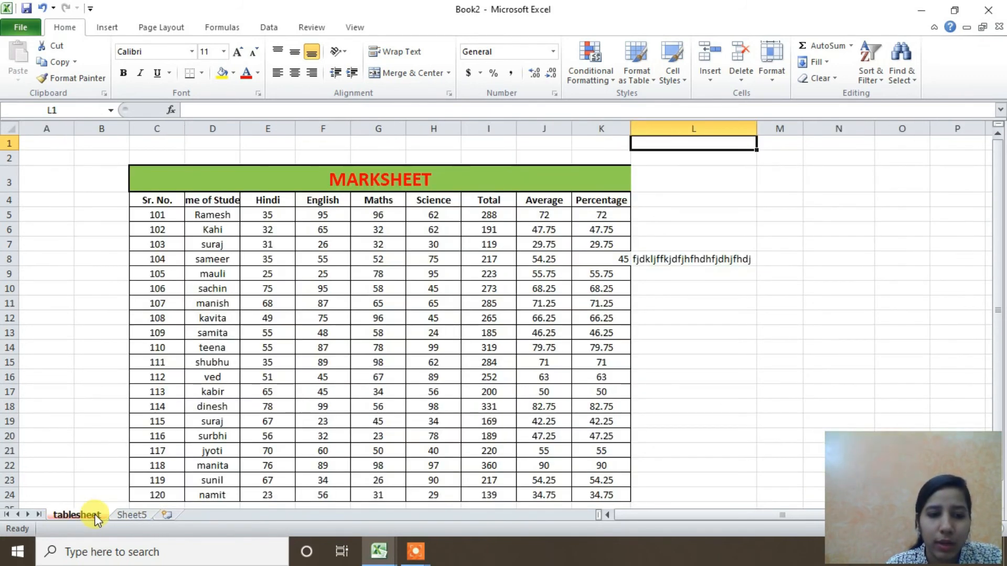
click(124, 516)
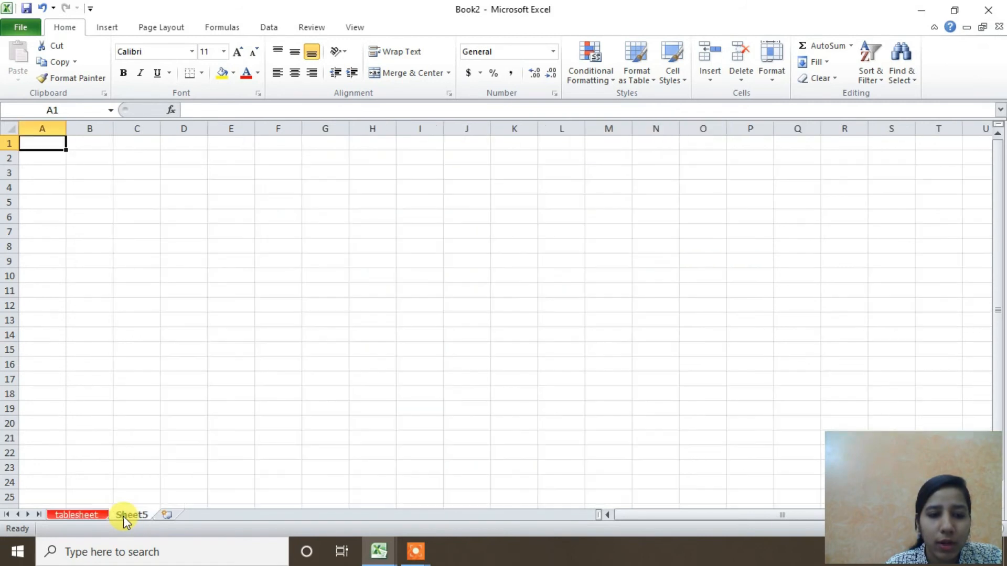
click(93, 516)
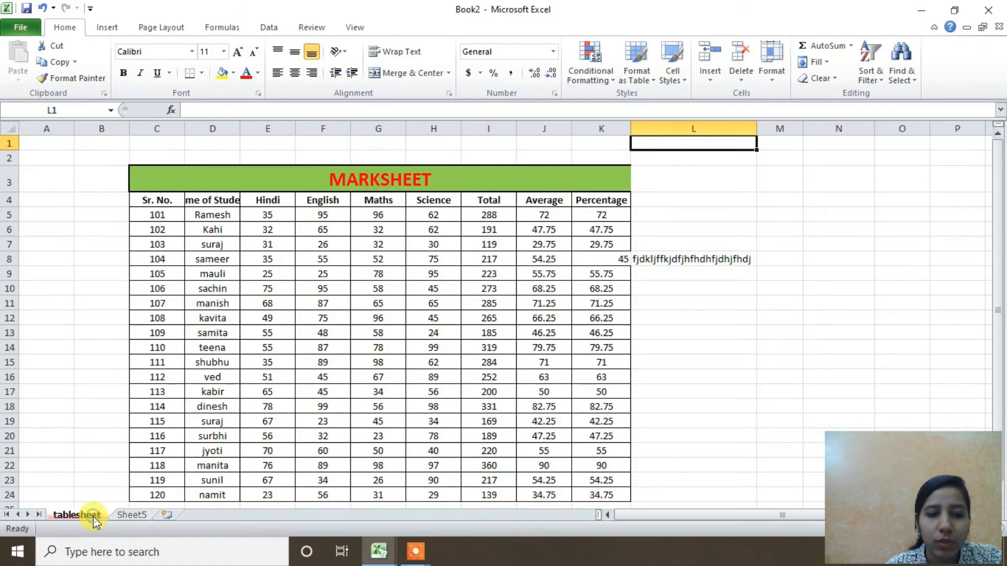
Step: Insert a new worksheet after Sheet5, give its tab a dark purple color, and return to tablesheet
click(166, 515)
right_click(162, 515)
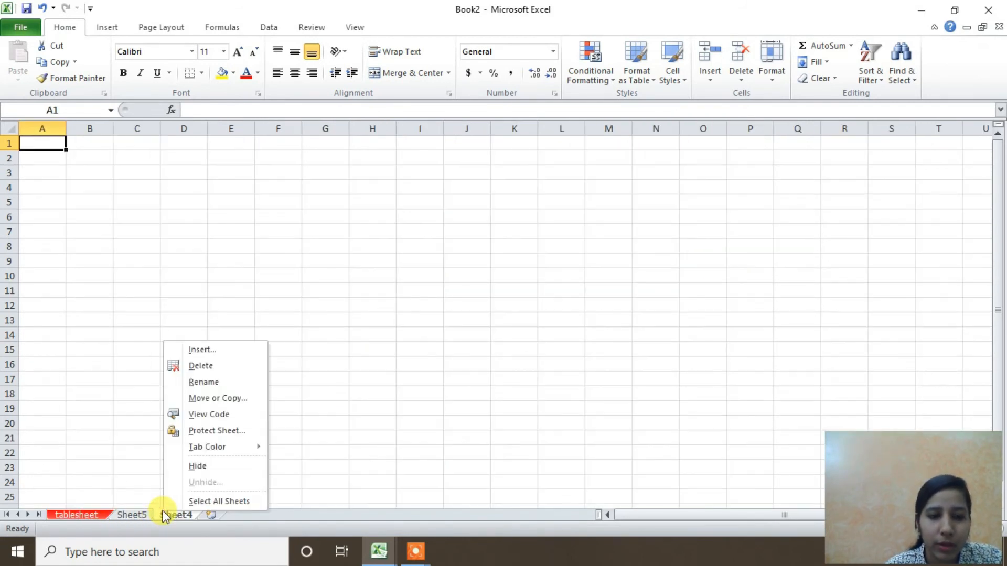
mouse_move(198, 446)
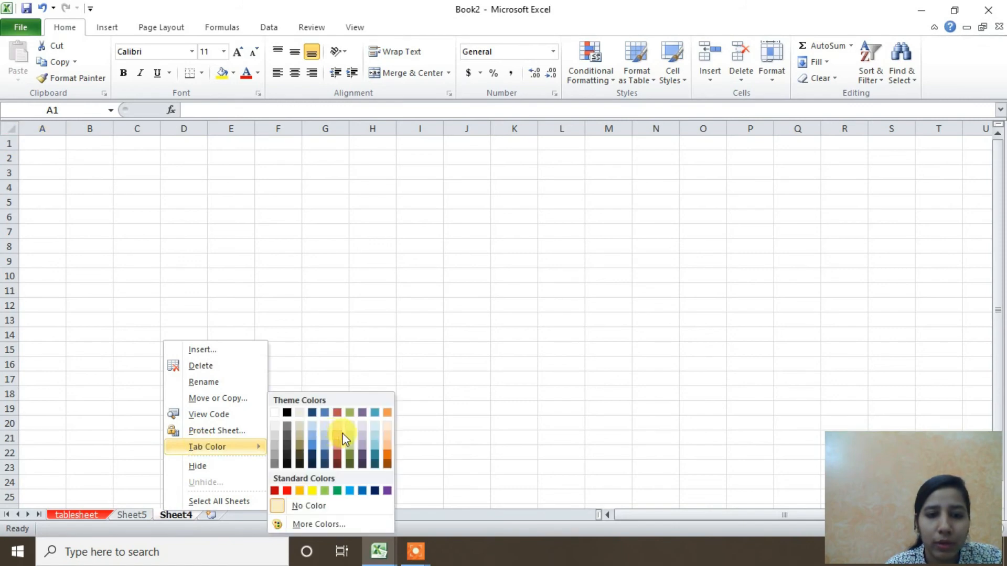
click(363, 451)
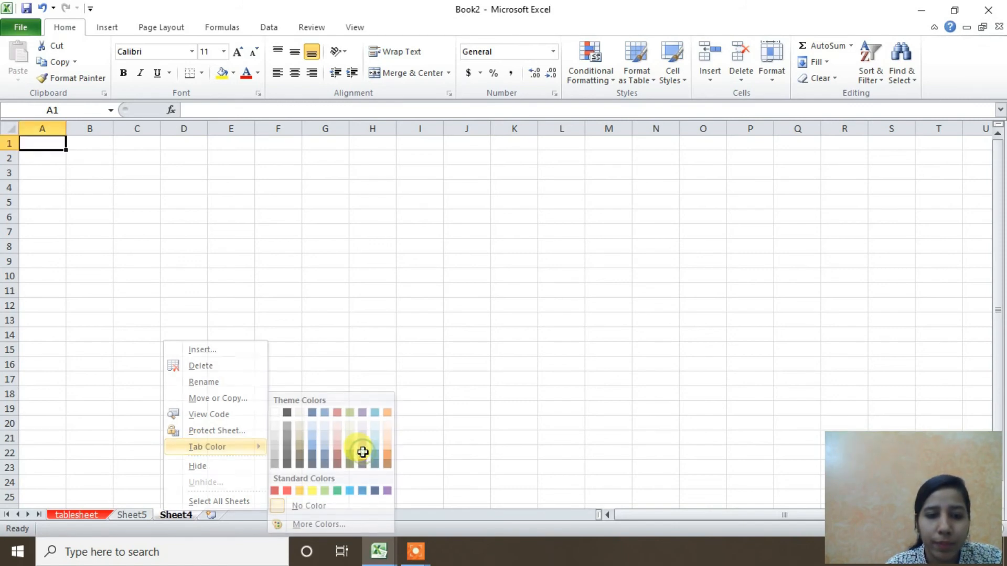
click(127, 517)
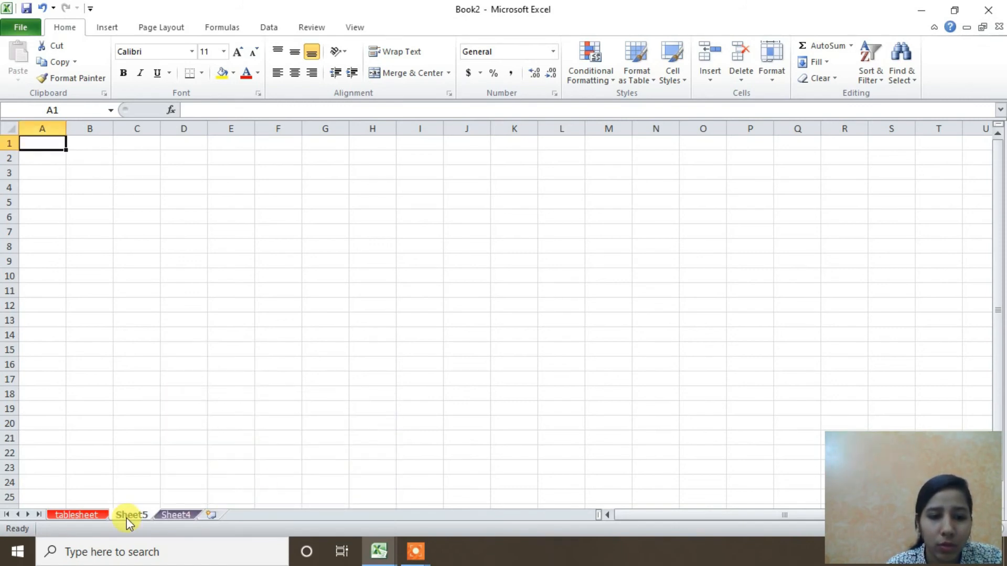
click(80, 515)
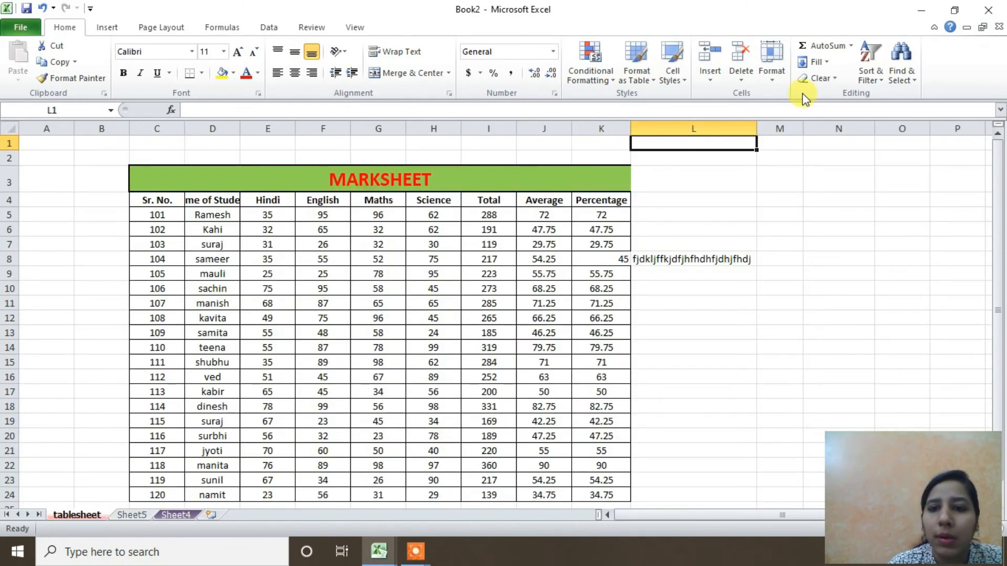
Step: Open the Protect Sheet settings for tablesheet and review the full list of user permissions
click(770, 84)
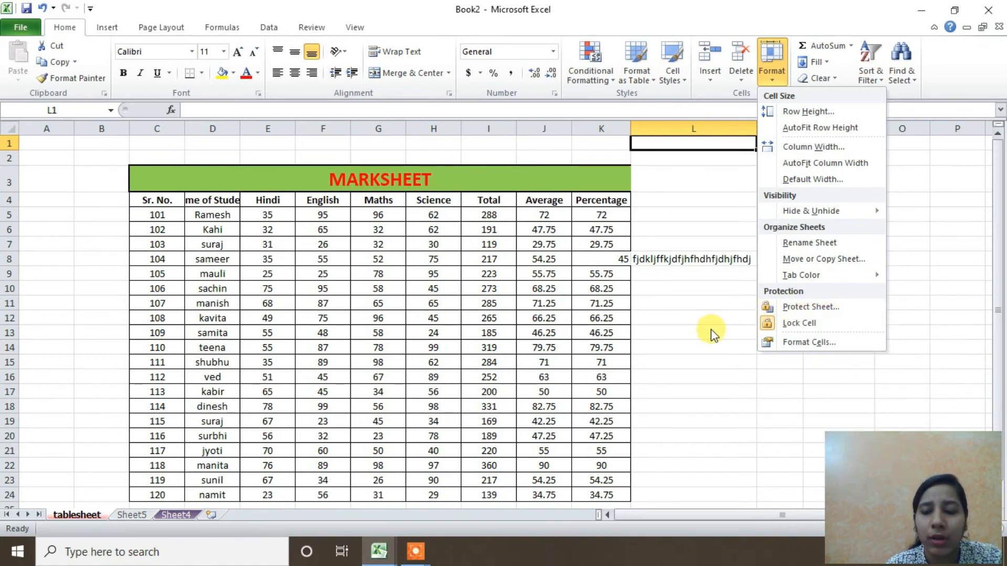
click(820, 304)
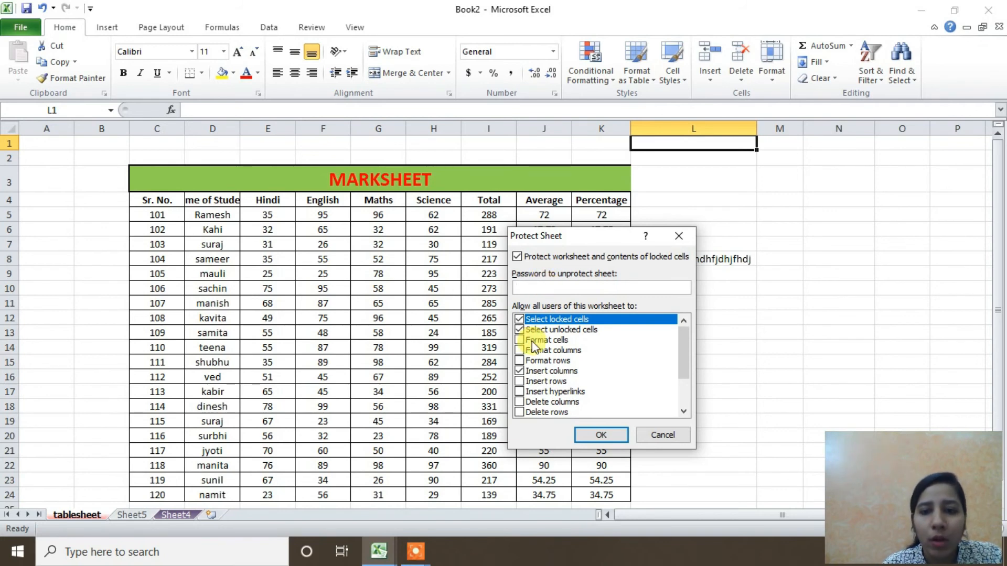
drag(681, 357, 684, 383)
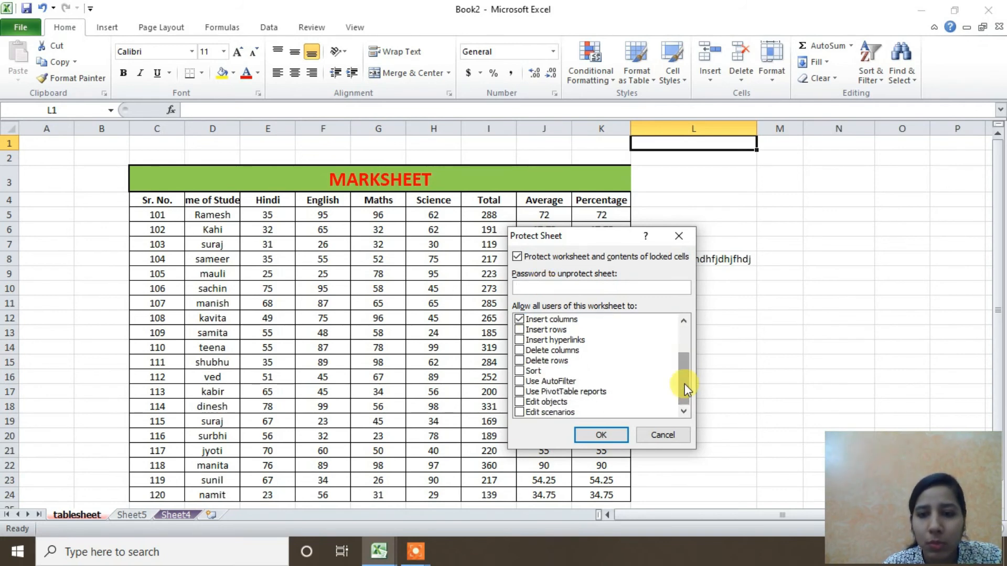
click(685, 330)
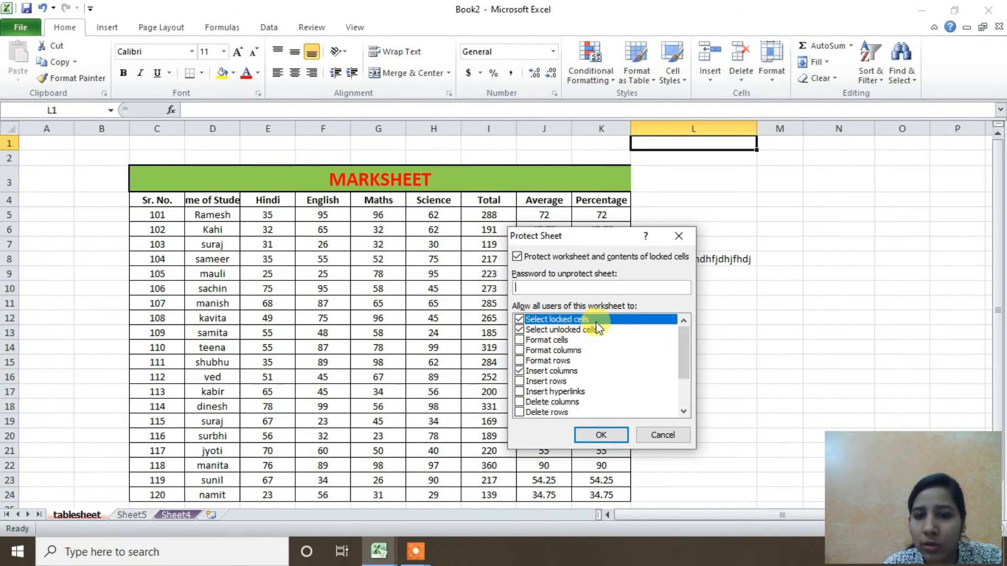
click(574, 341)
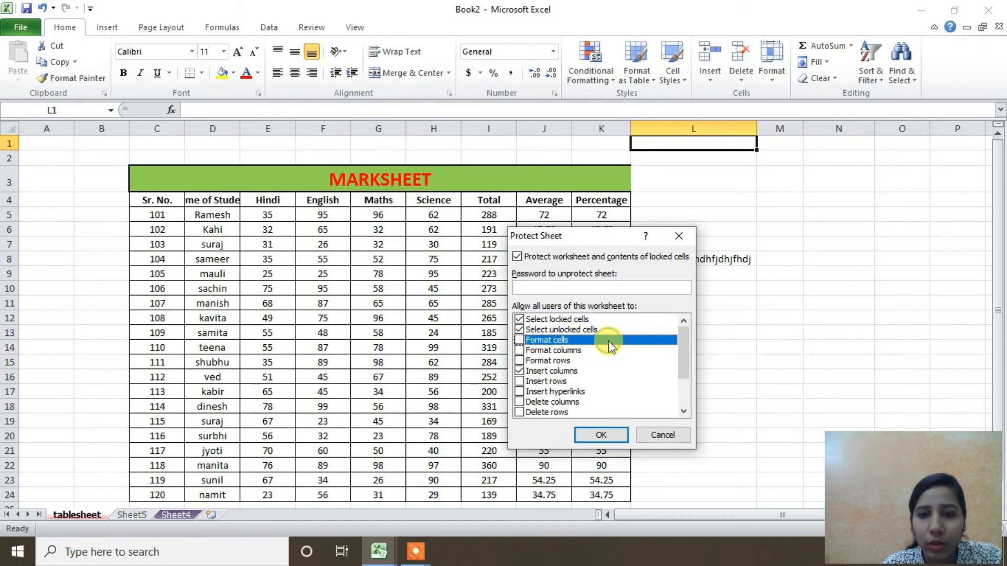
click(574, 328)
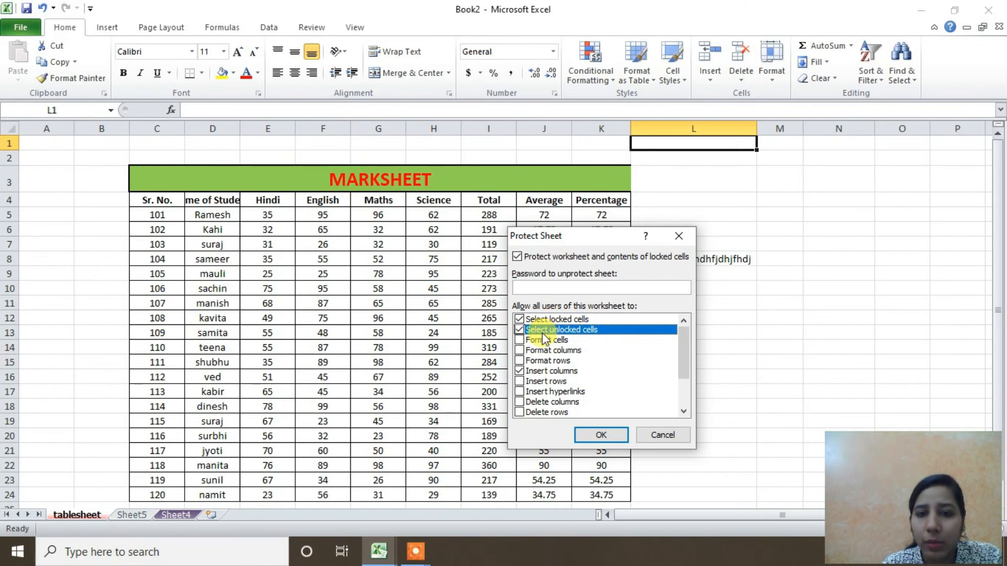
Step: Protect tablesheet without a password, additionally allowing formatting of cells, columns and rows, inserting rows, and deleting columns and rows
click(536, 383)
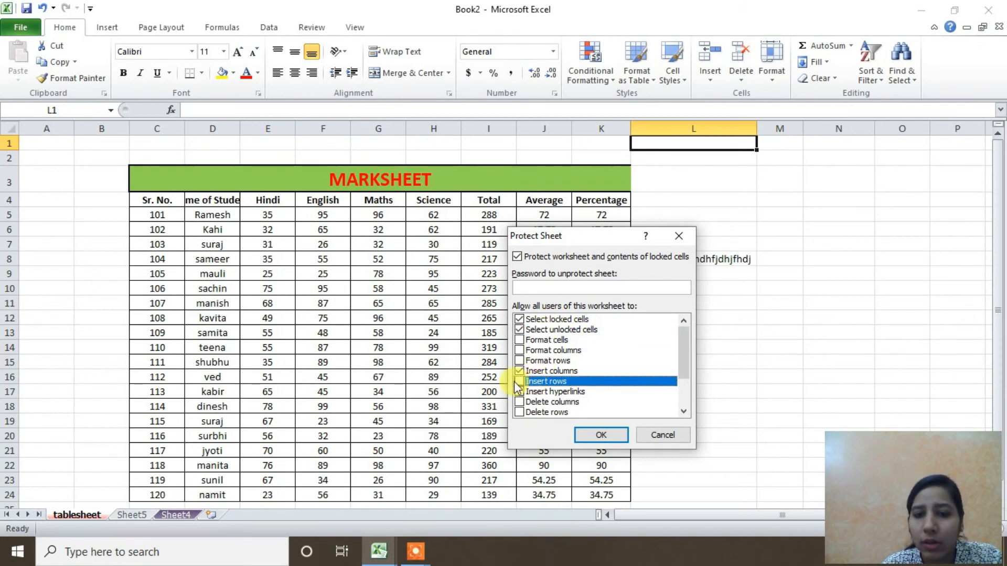
click(520, 361)
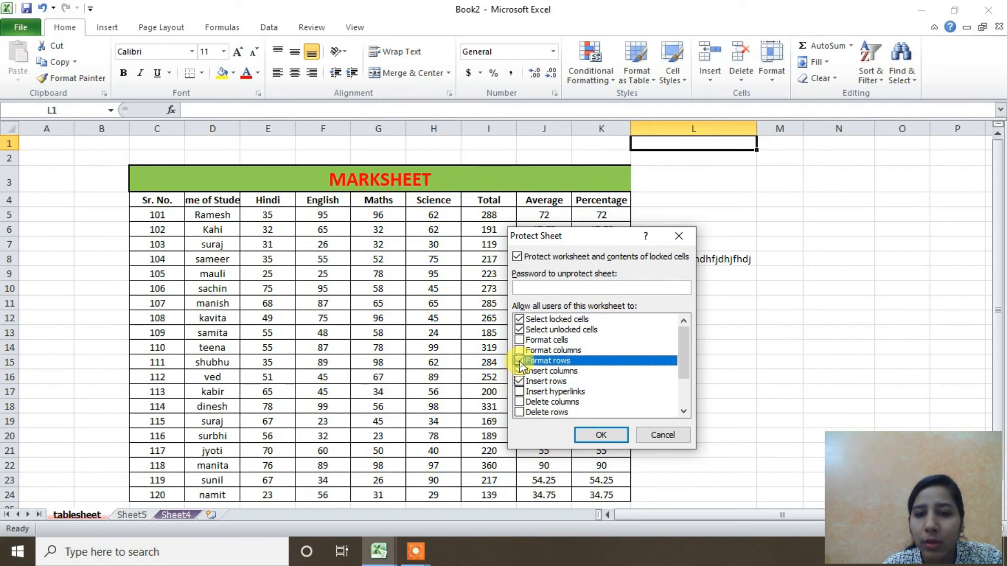
click(519, 350)
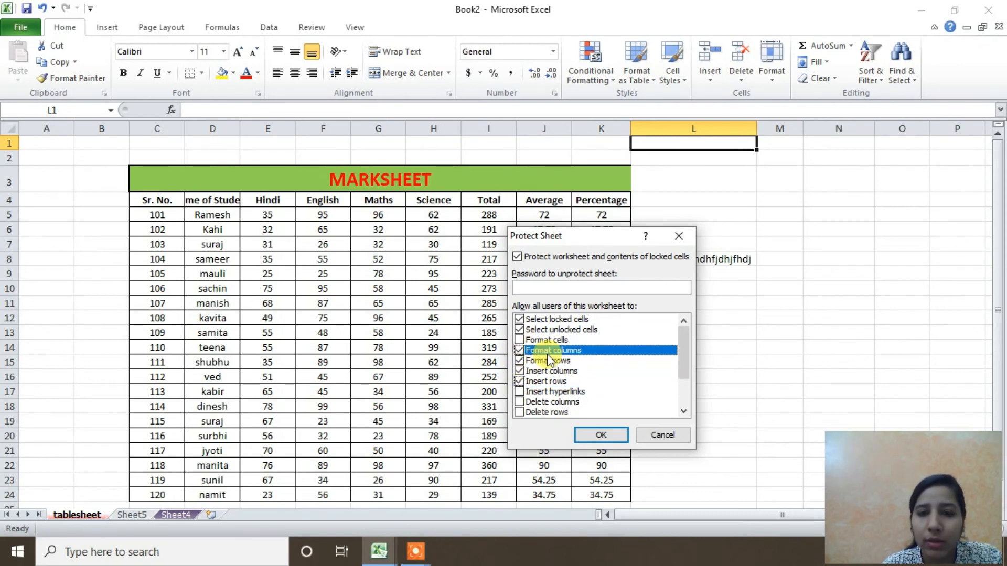
click(519, 341)
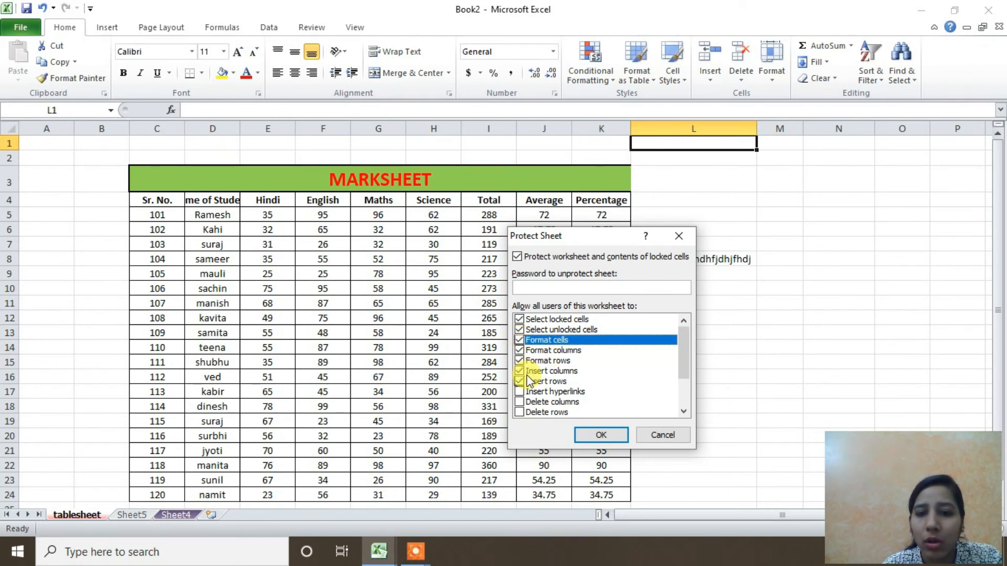
click(519, 402)
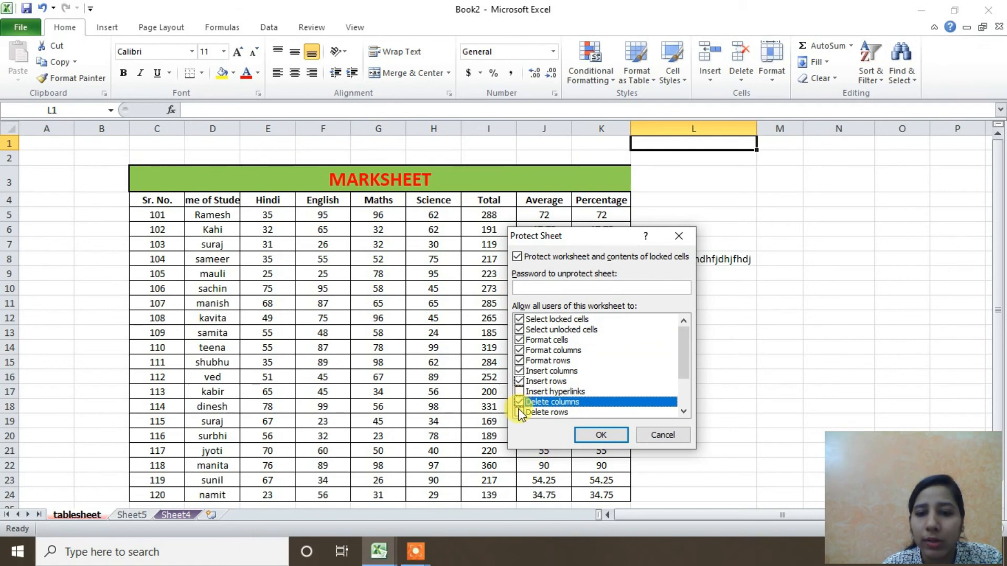
click(519, 412)
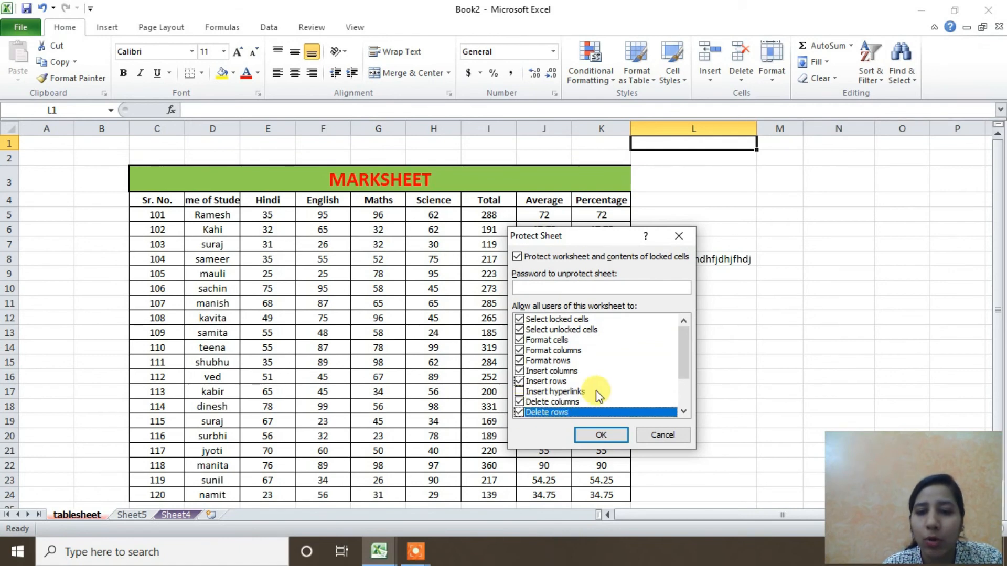
click(598, 436)
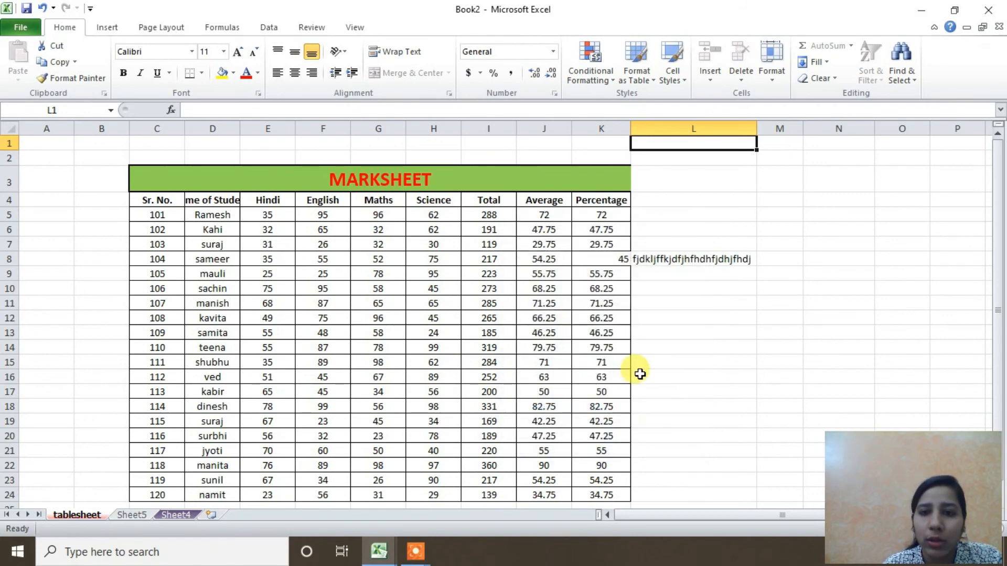
Step: Try to edit cell L14 on the protected tablesheet and remove the sheet's protection
click(702, 345)
double_click(702, 345)
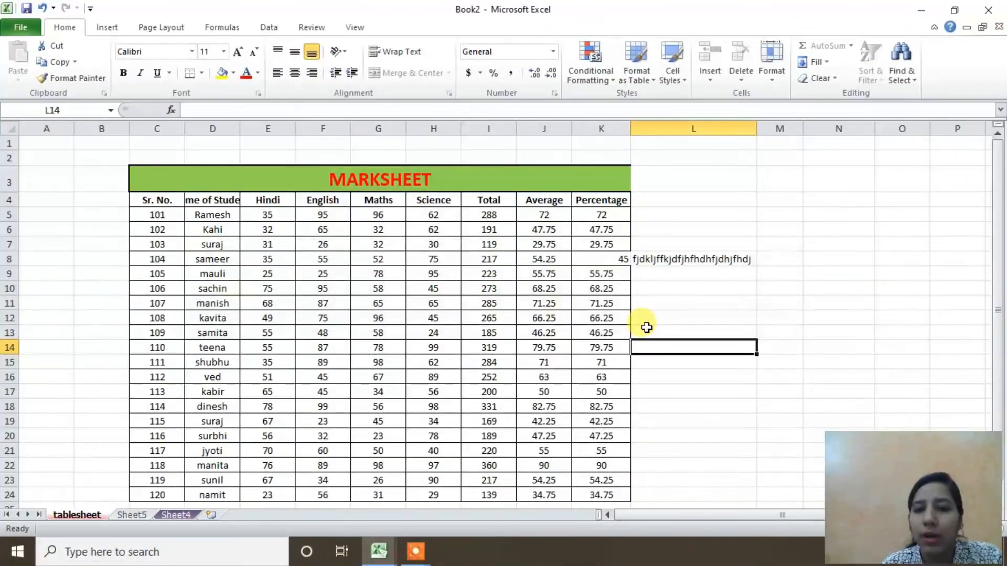
click(774, 81)
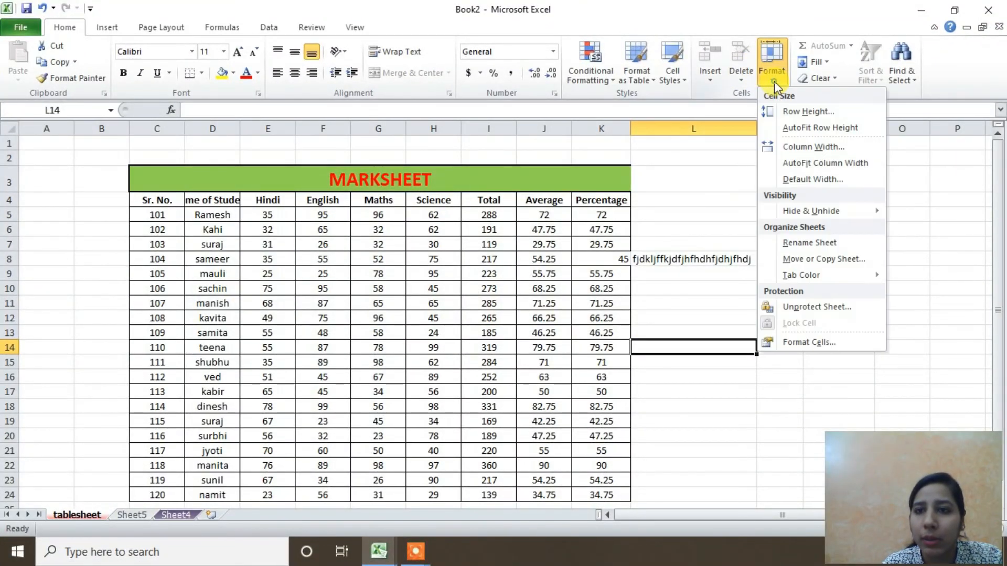
click(806, 312)
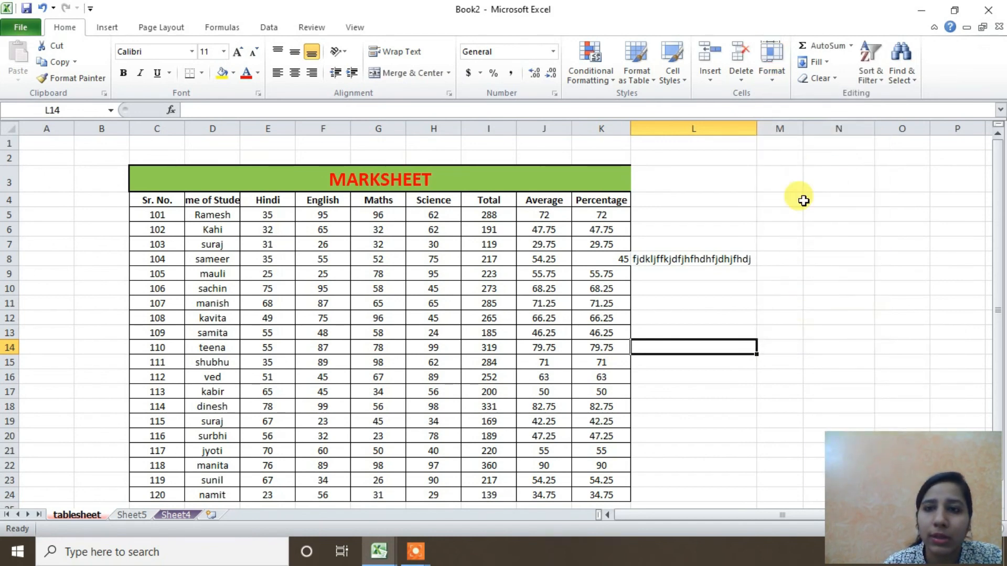
Step: Enter 5478 in cell M4 and 5454578 in cell M5 of tablesheet
click(768, 198)
text(5478)
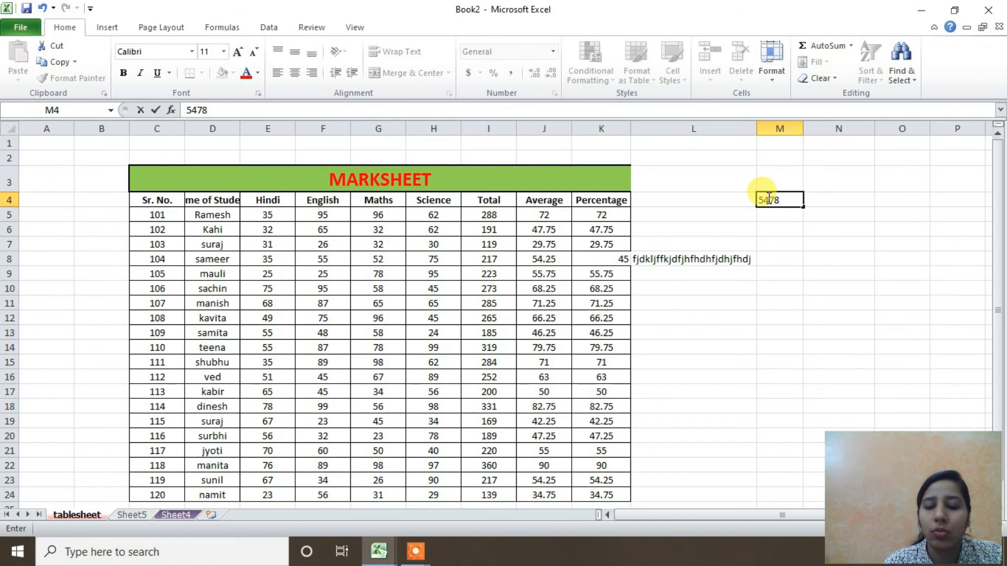
key(Return)
text(5454578)
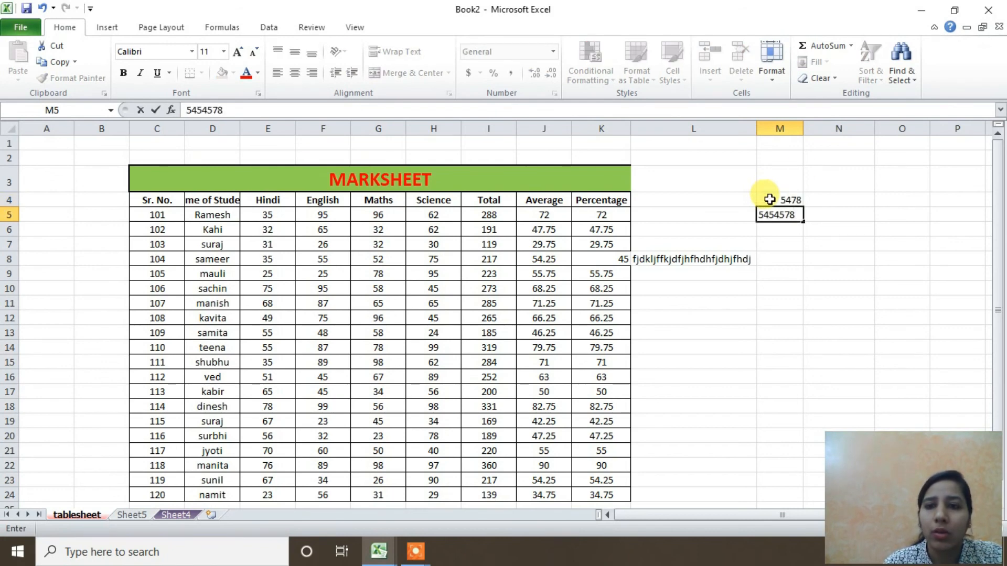
click(735, 143)
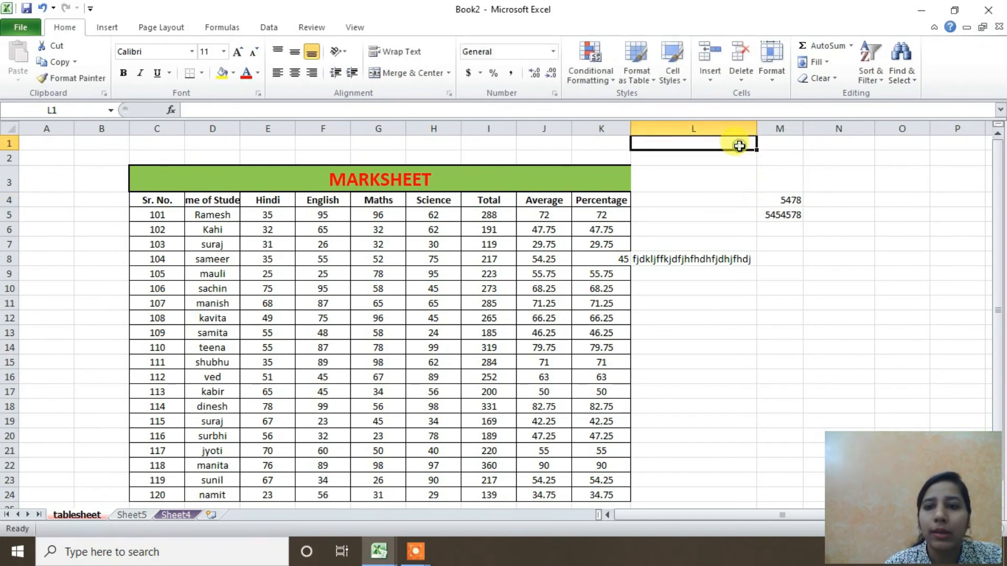
Step: Turn off the Lock Cell setting for cell M4
click(770, 82)
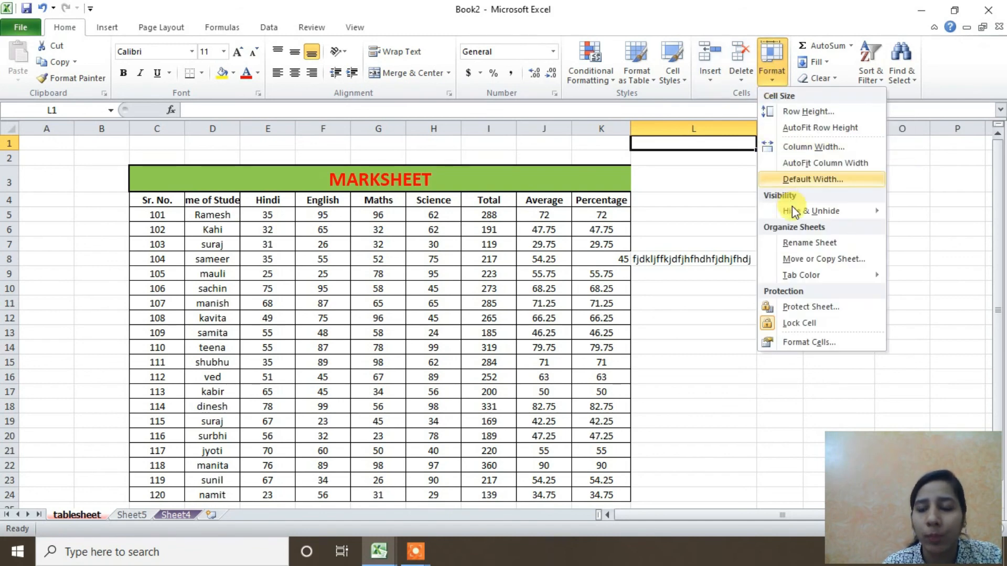
mouse_move(773, 278)
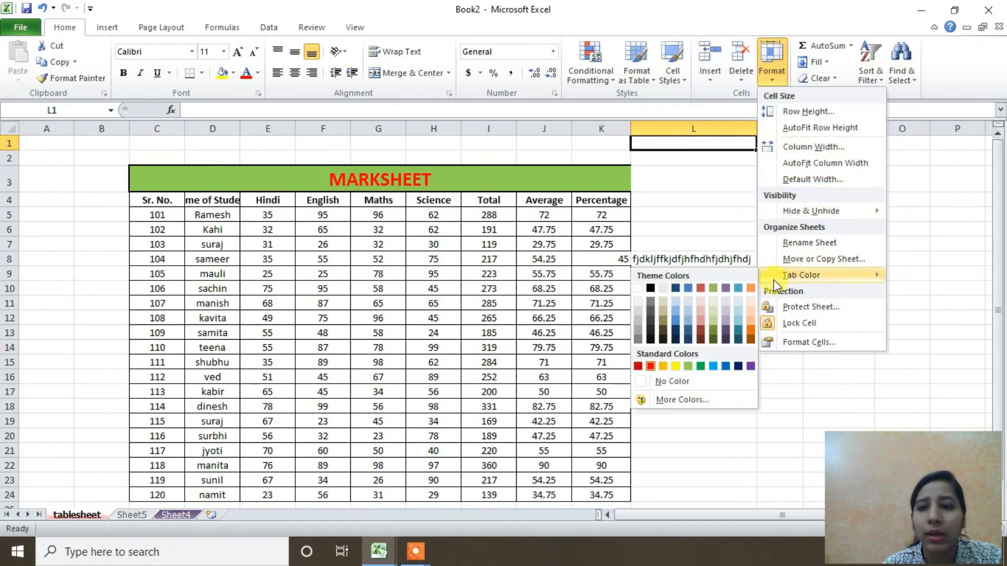
click(901, 311)
click(782, 159)
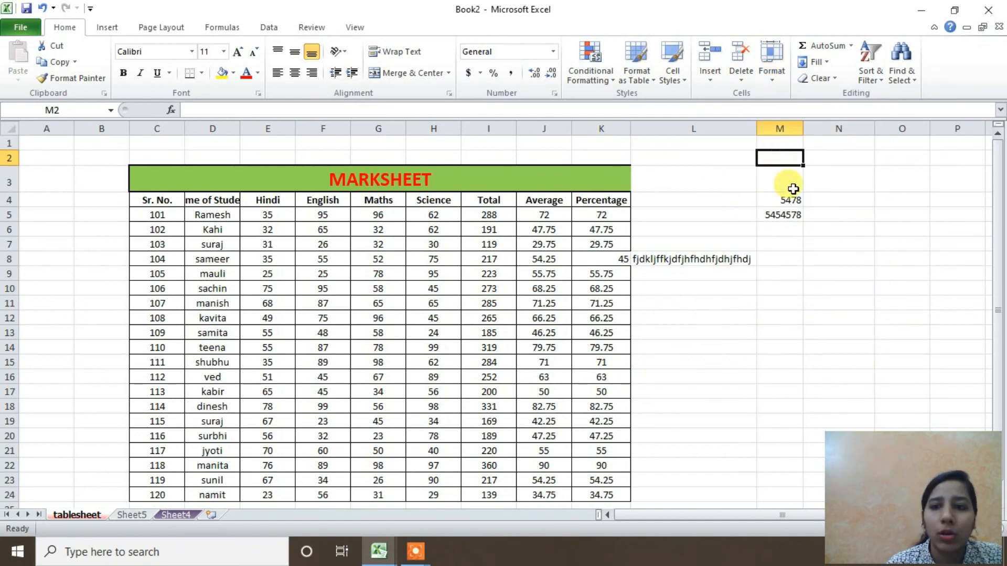
click(793, 188)
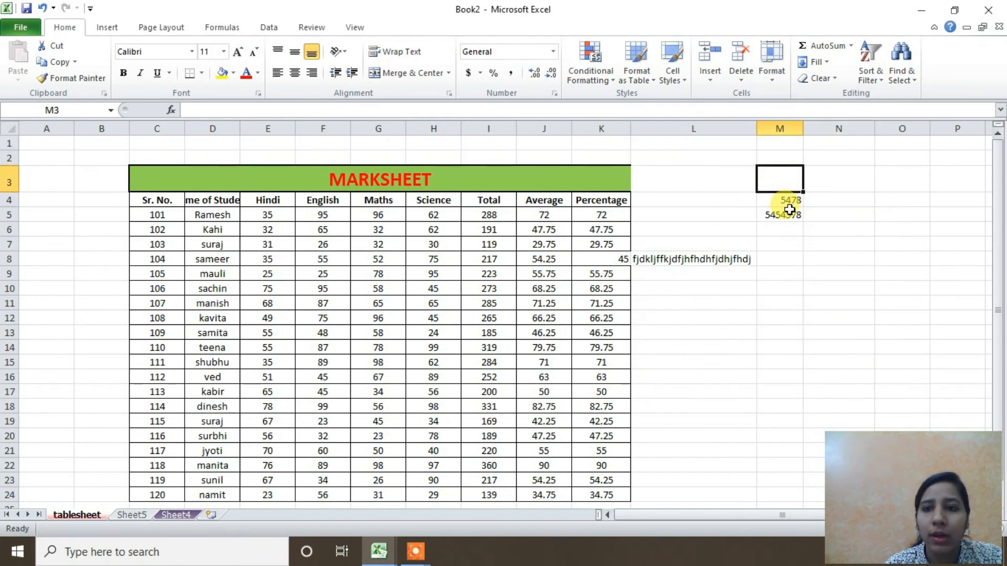
click(780, 200)
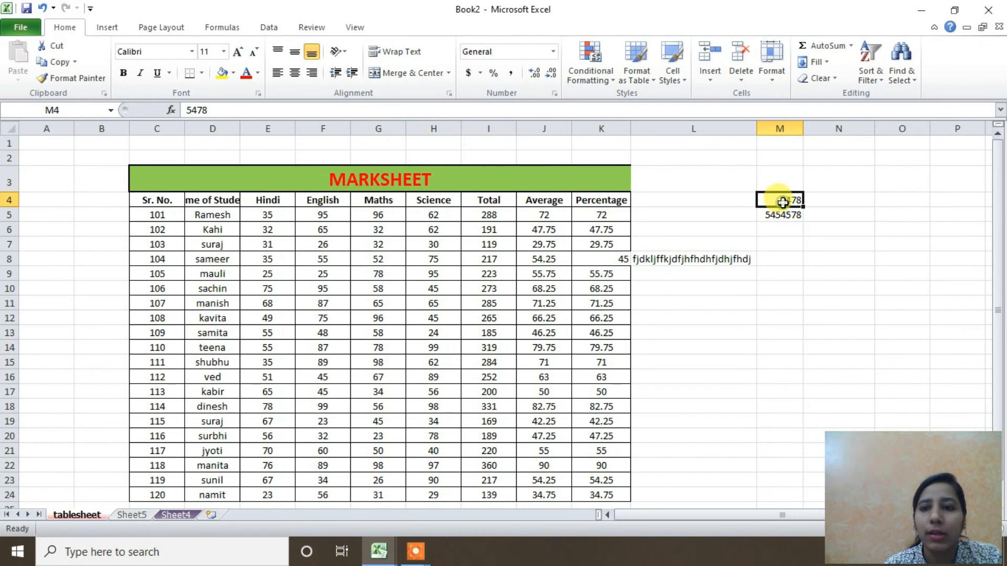
click(774, 74)
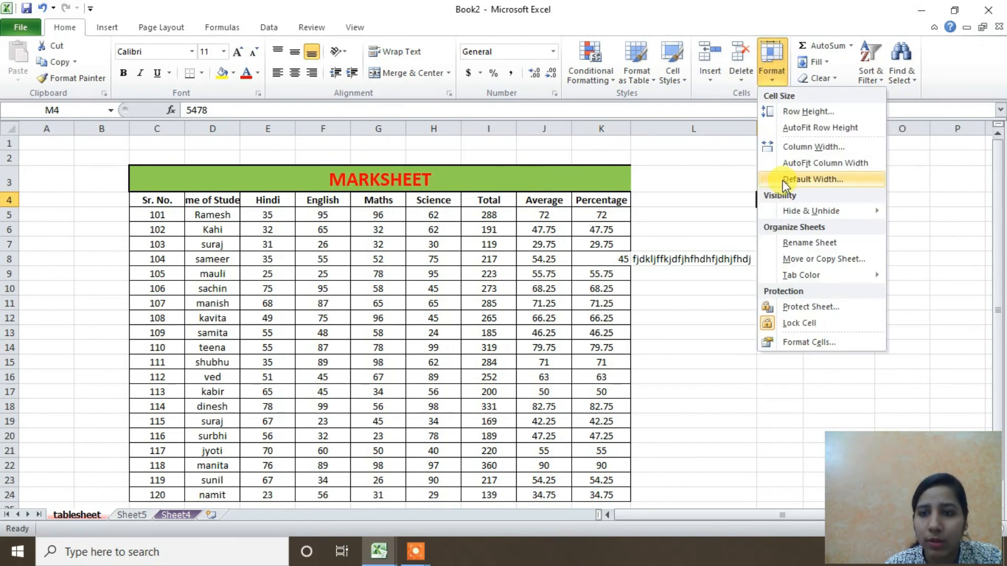
click(787, 322)
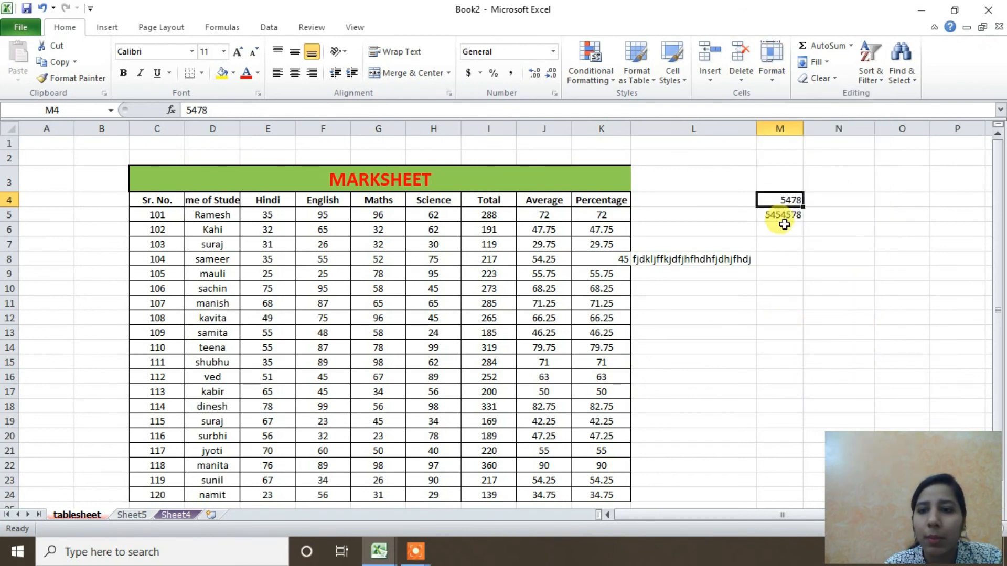
Step: Enter 4545 in cell M11 and 545 in cell M12
scroll(764, 247, down, 1)
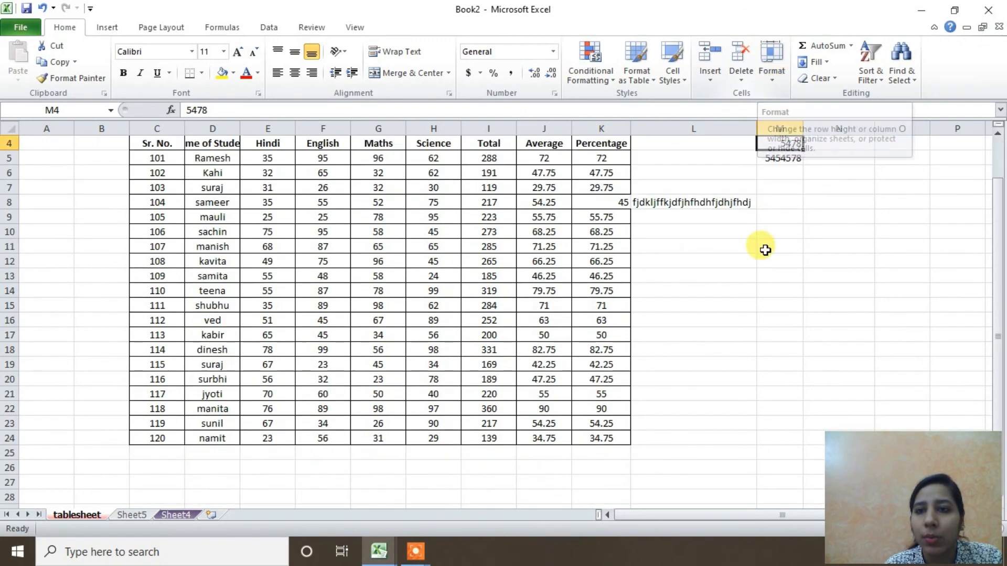
click(766, 247)
text(4545)
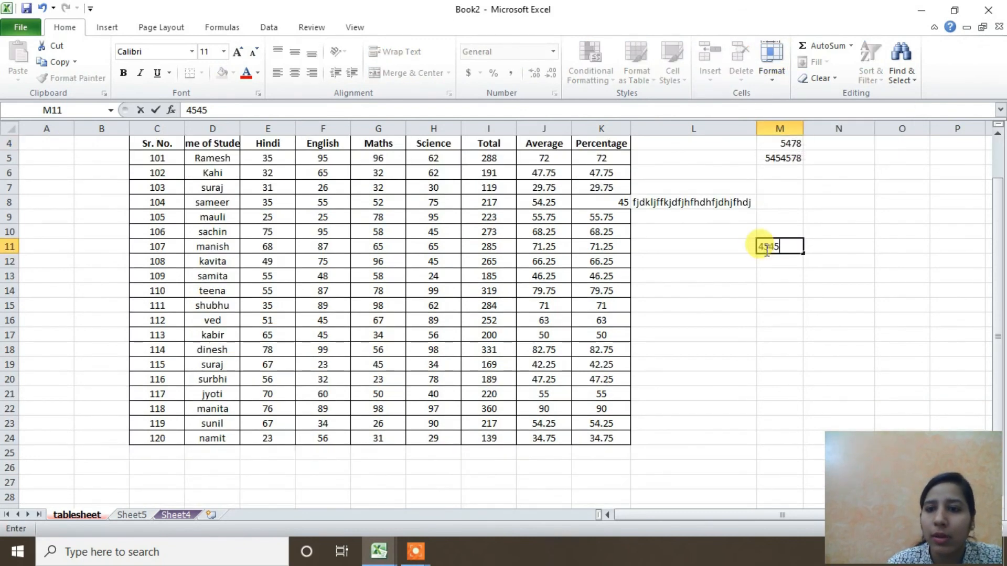
key(Return)
text(545)
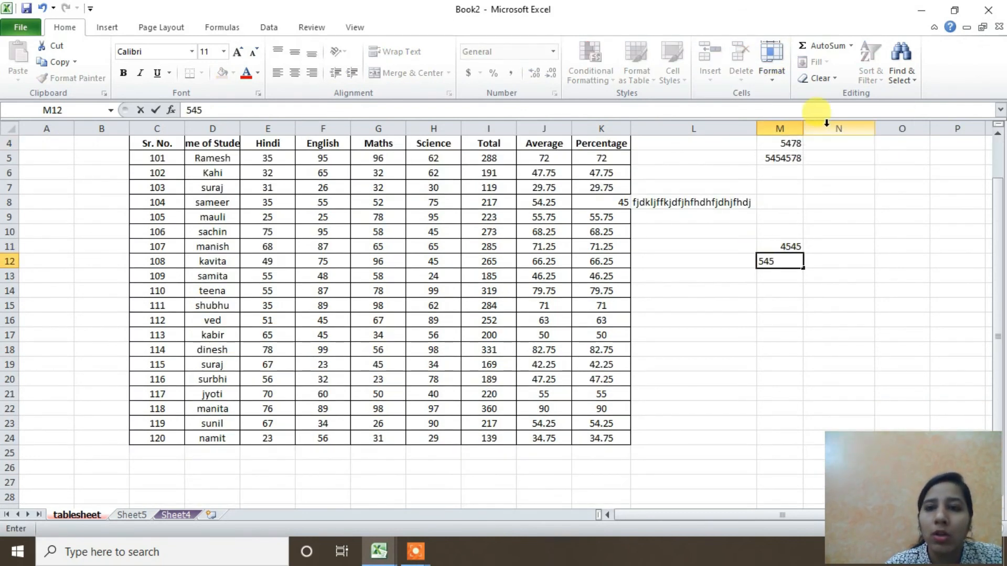
click(771, 60)
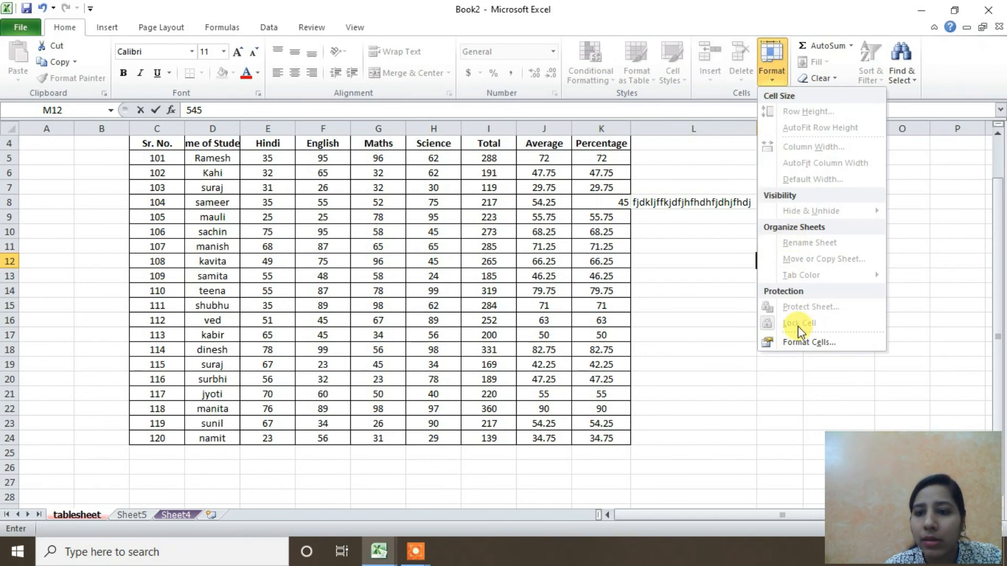
click(923, 303)
click(834, 276)
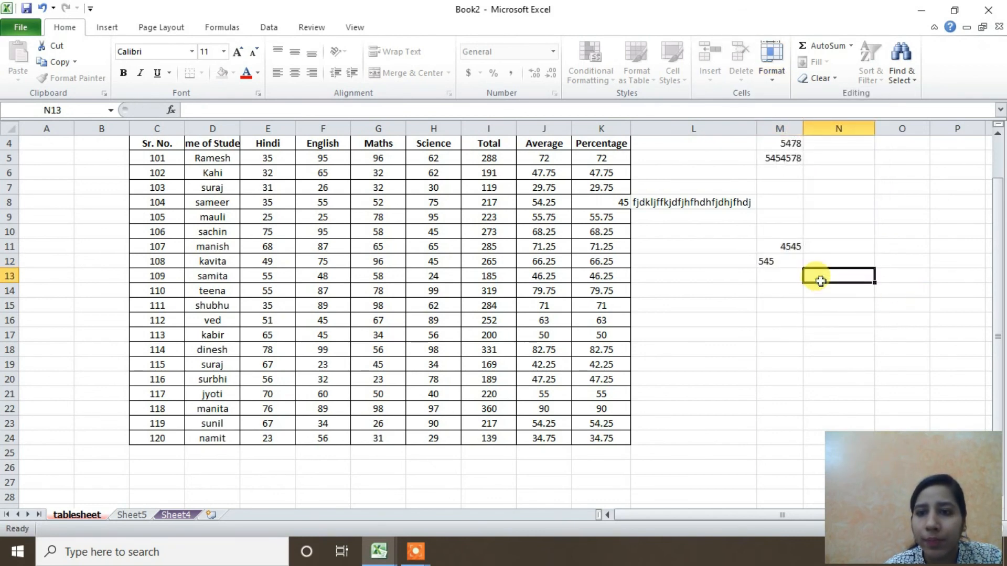
Step: Turn off the Lock Cell setting for cell N13 and review the user permissions in the Protect Sheet settings
click(769, 76)
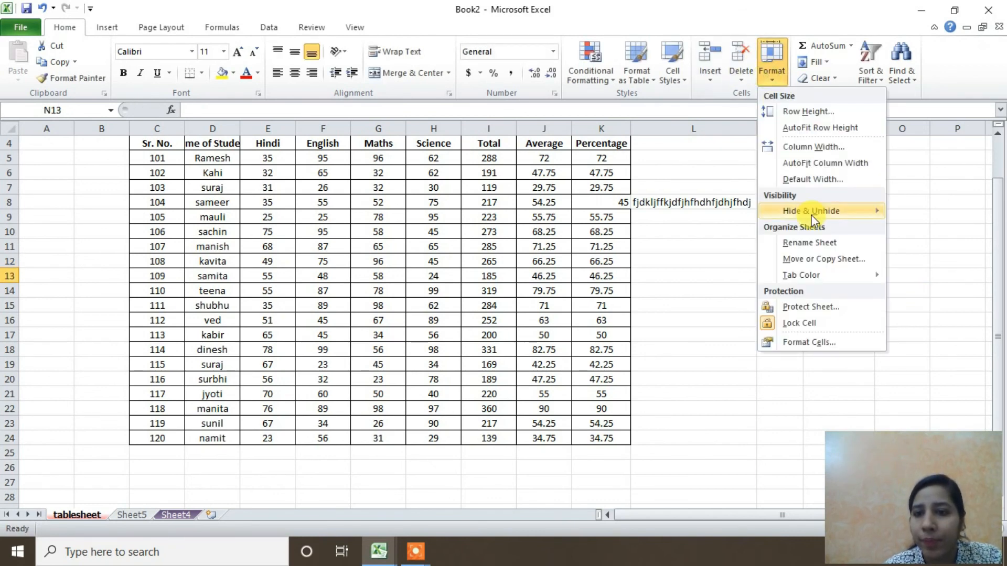
click(799, 325)
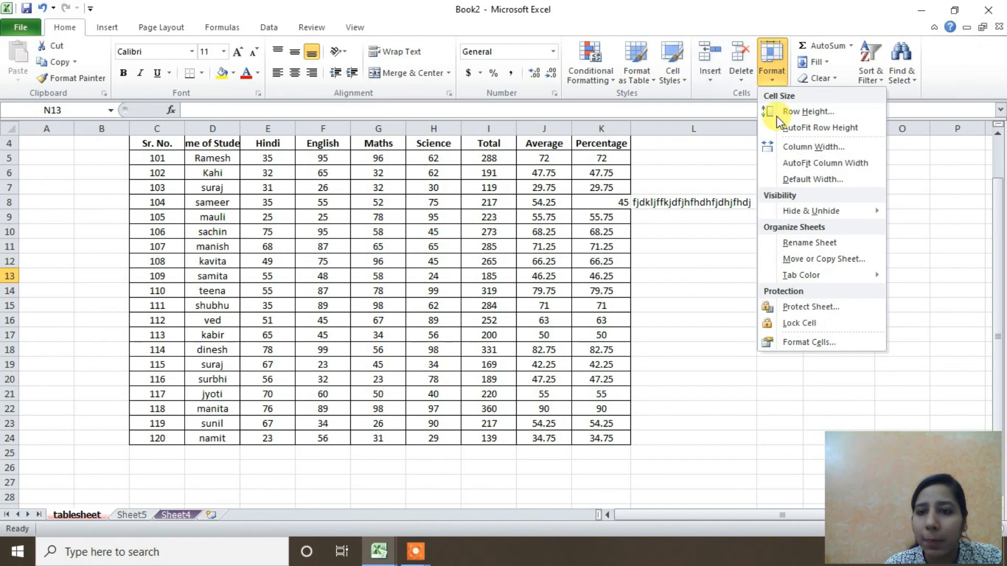
click(784, 311)
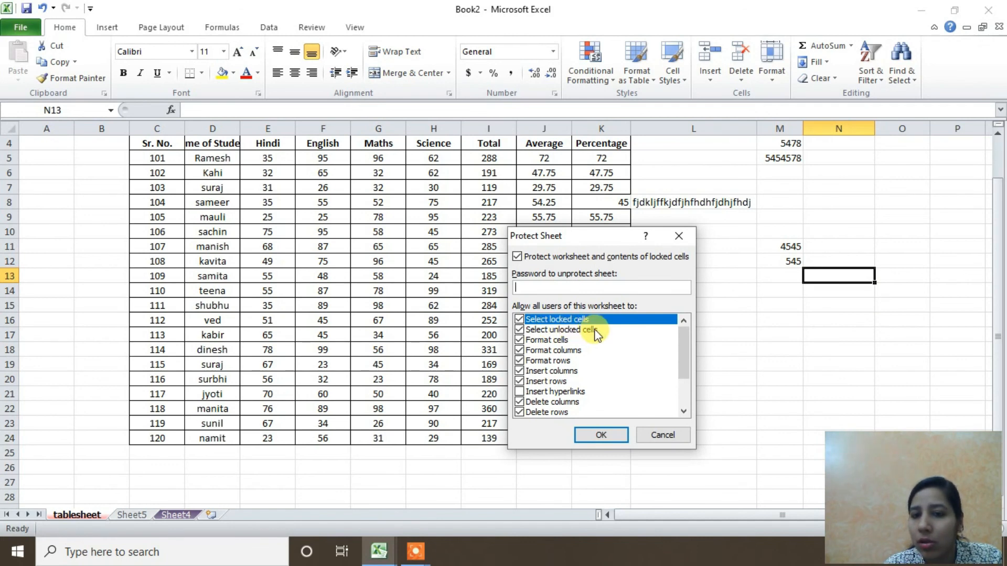
click(551, 329)
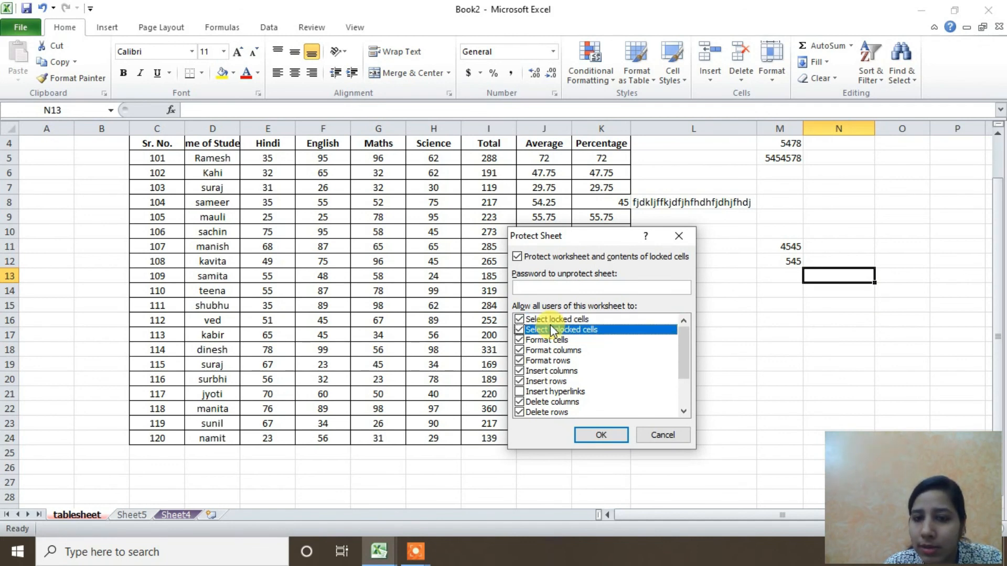
click(567, 341)
click(568, 390)
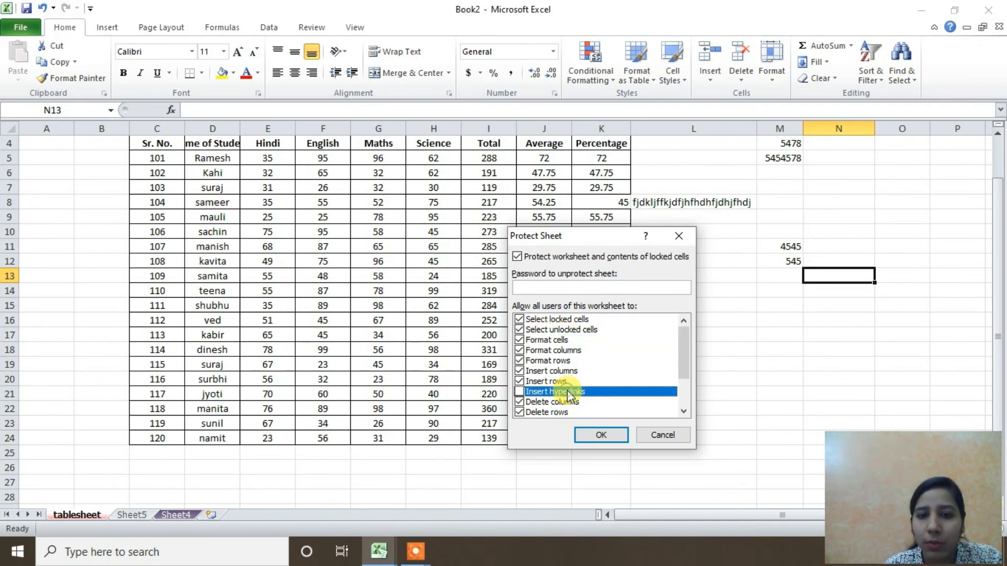
click(602, 435)
Step: Examine the Number, Alignment, Font, Border, Fill and Protection settings in Format Cells for cell N13, changing nothing
click(770, 84)
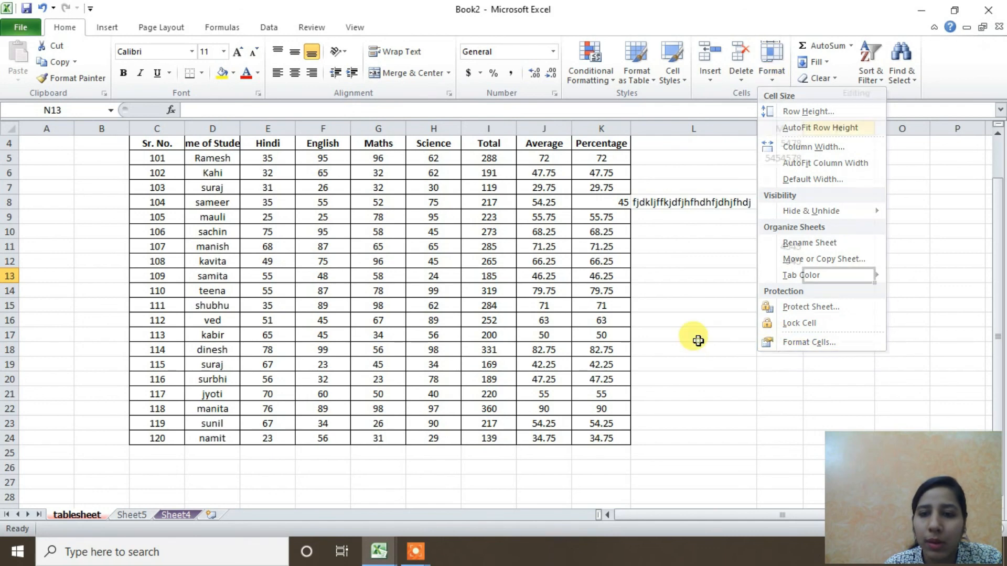
click(717, 324)
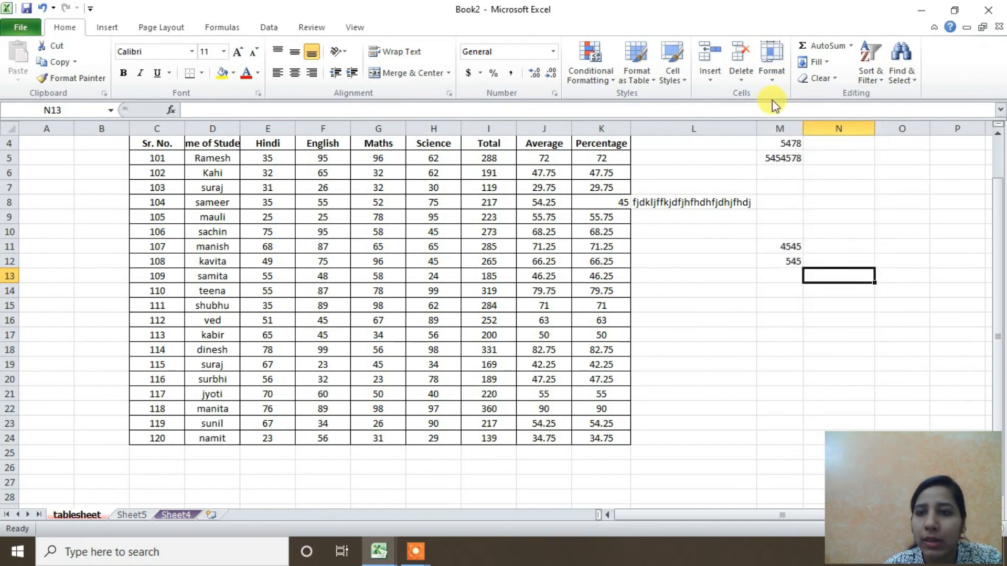
click(773, 84)
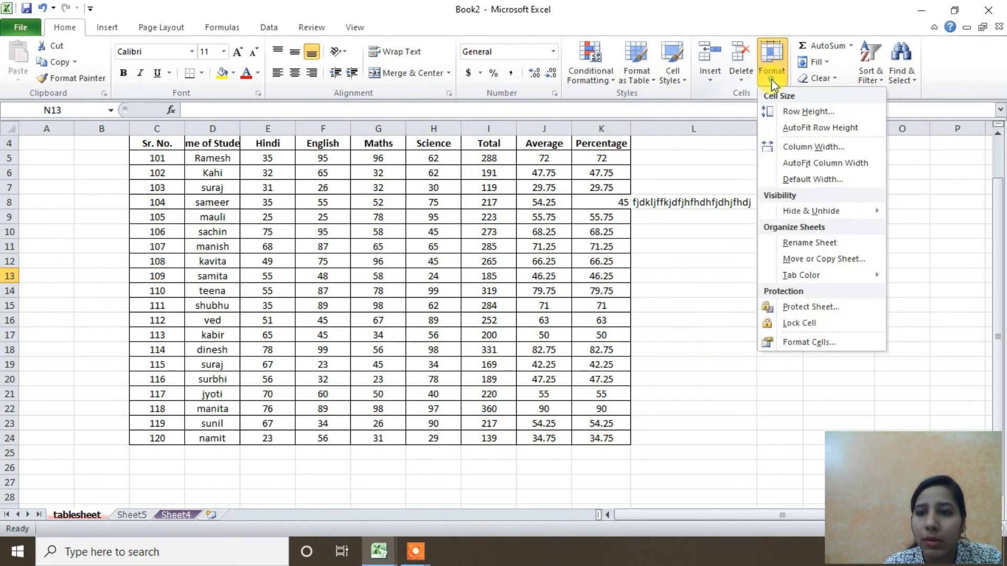
click(777, 343)
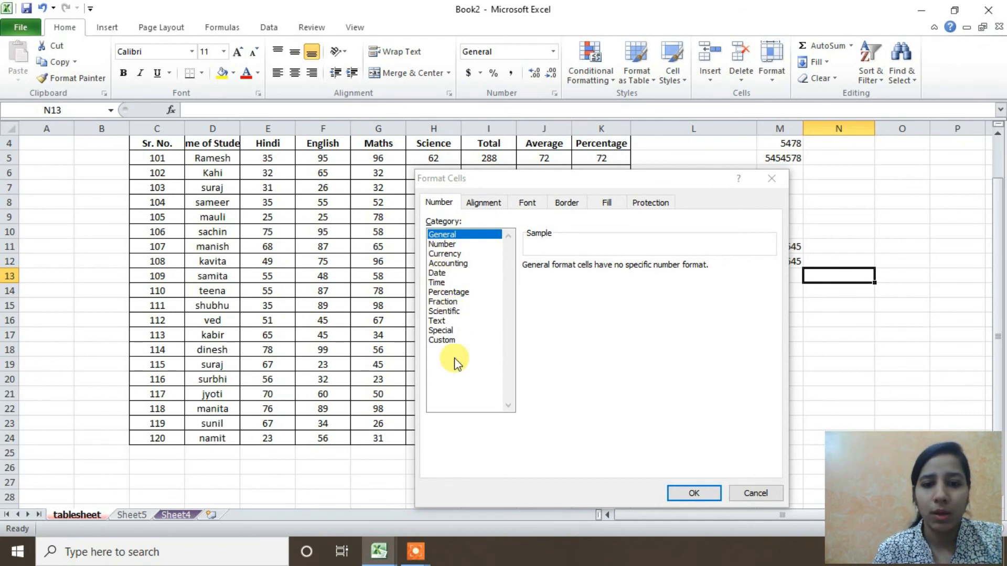
click(483, 205)
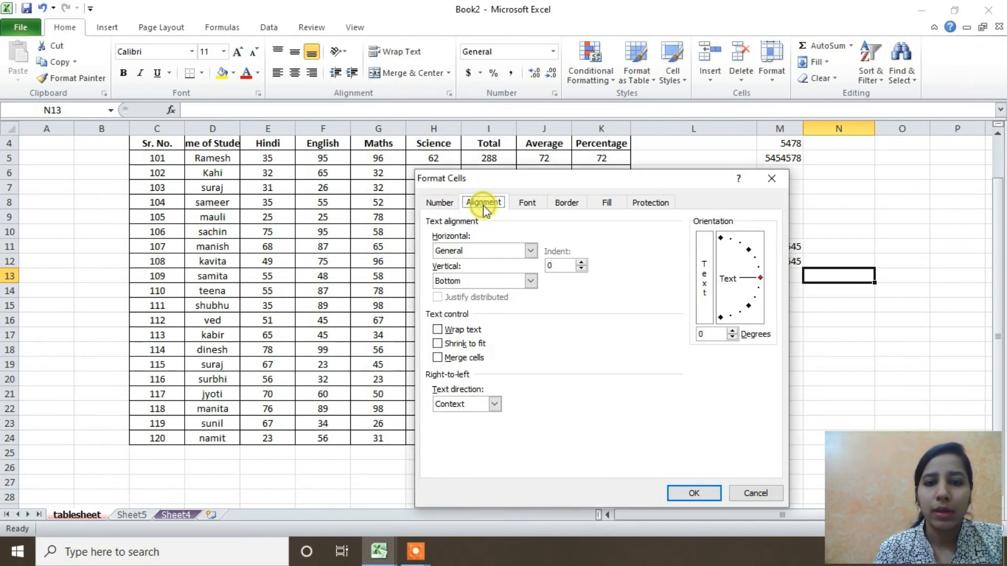
click(532, 203)
click(575, 207)
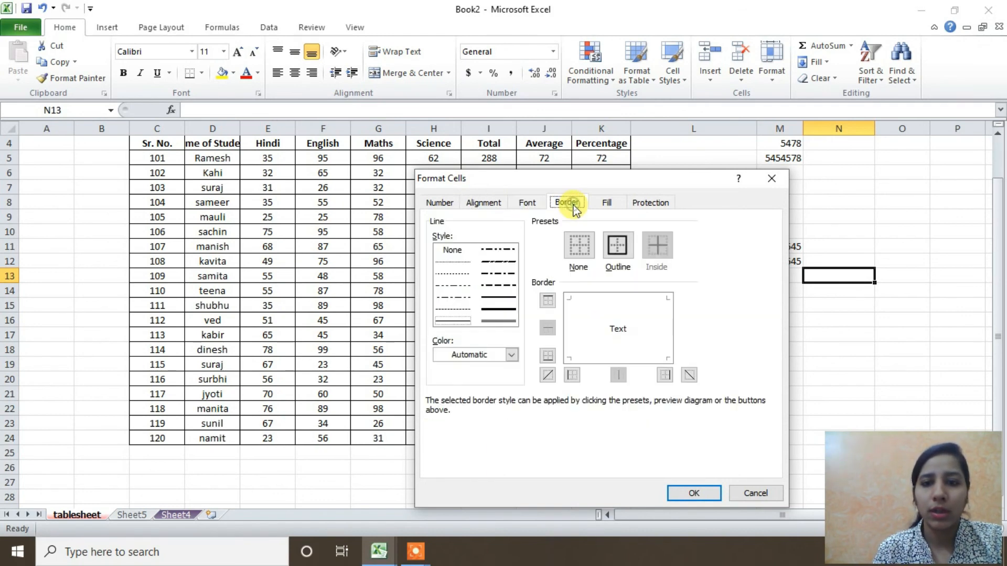
click(603, 204)
click(645, 206)
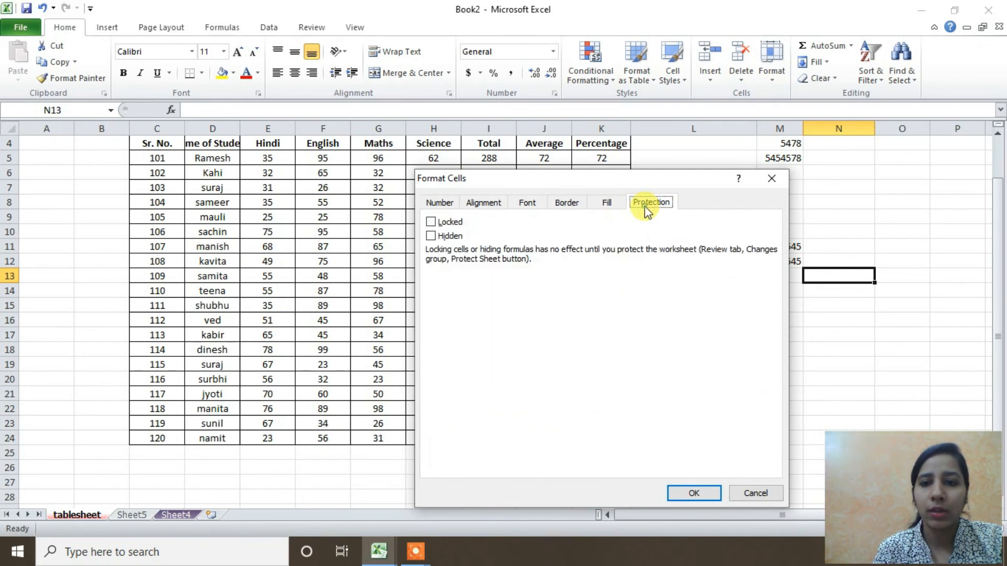
click(772, 179)
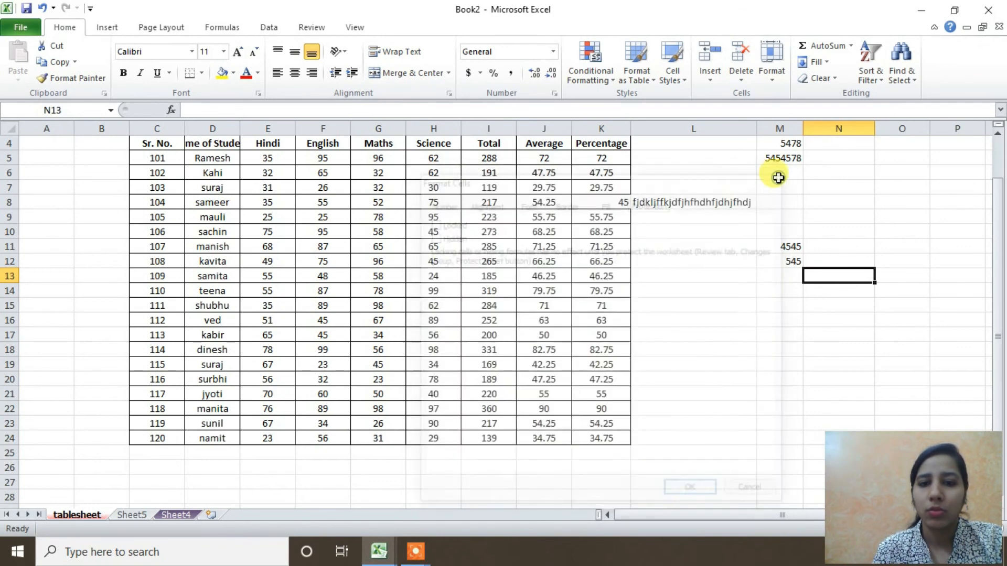
Step: Review the available Format, Insert and Delete options for cells, rows, columns and sheets
click(690, 398)
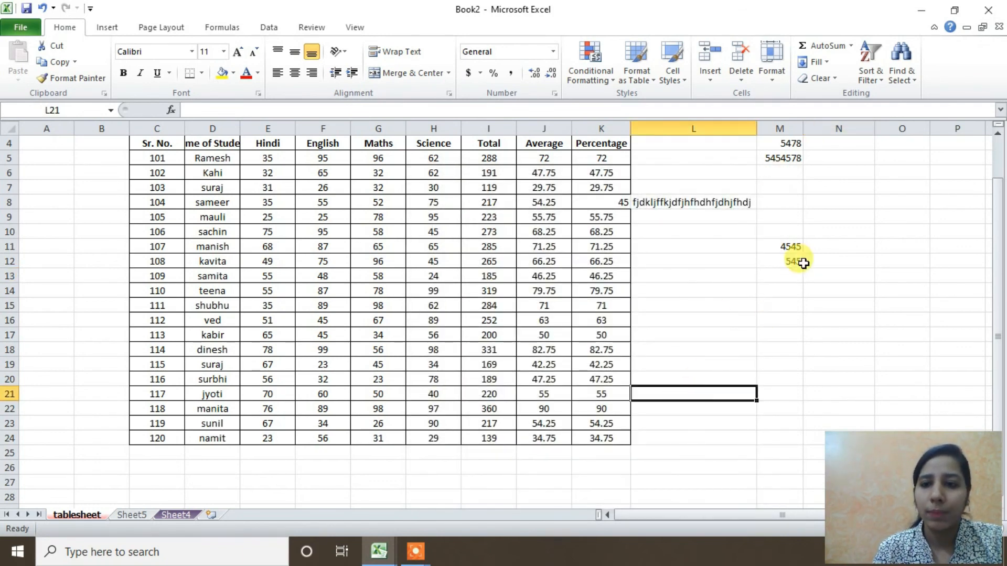
click(773, 74)
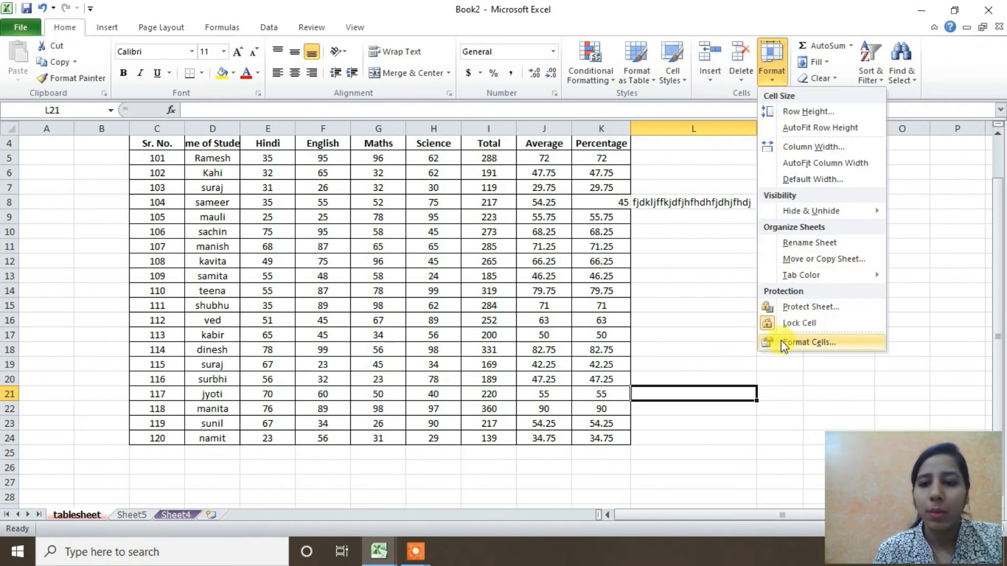
click(714, 330)
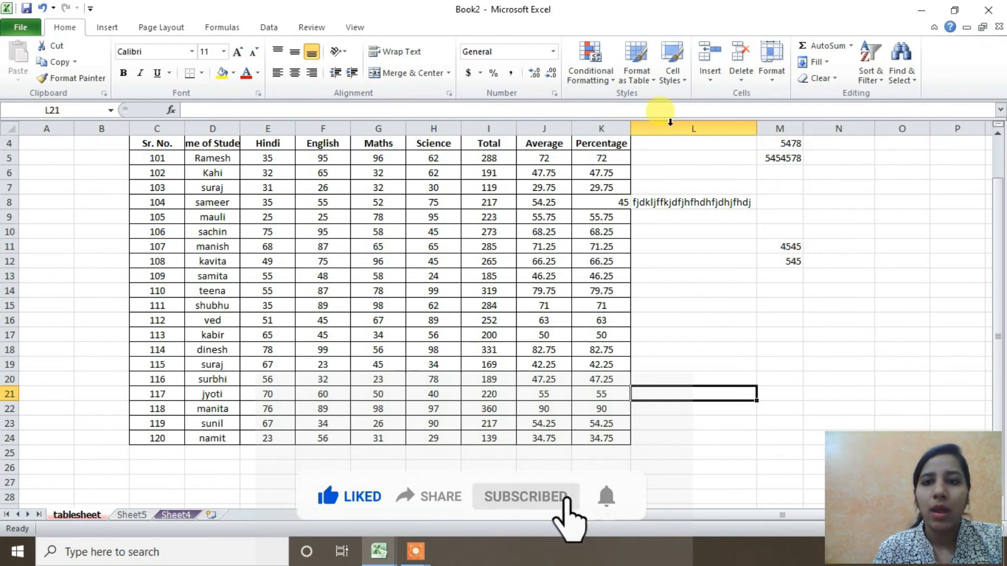
click(711, 75)
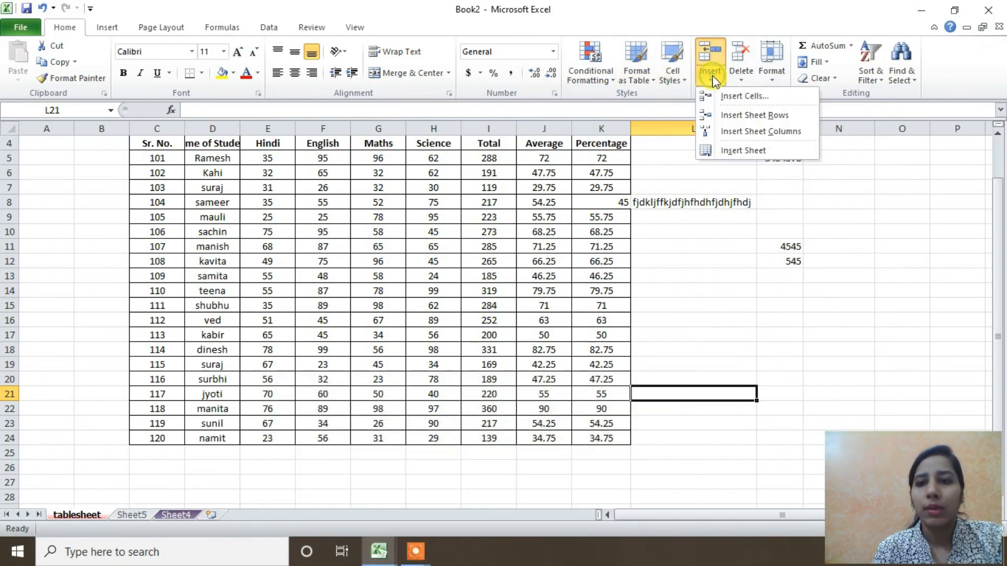
click(742, 79)
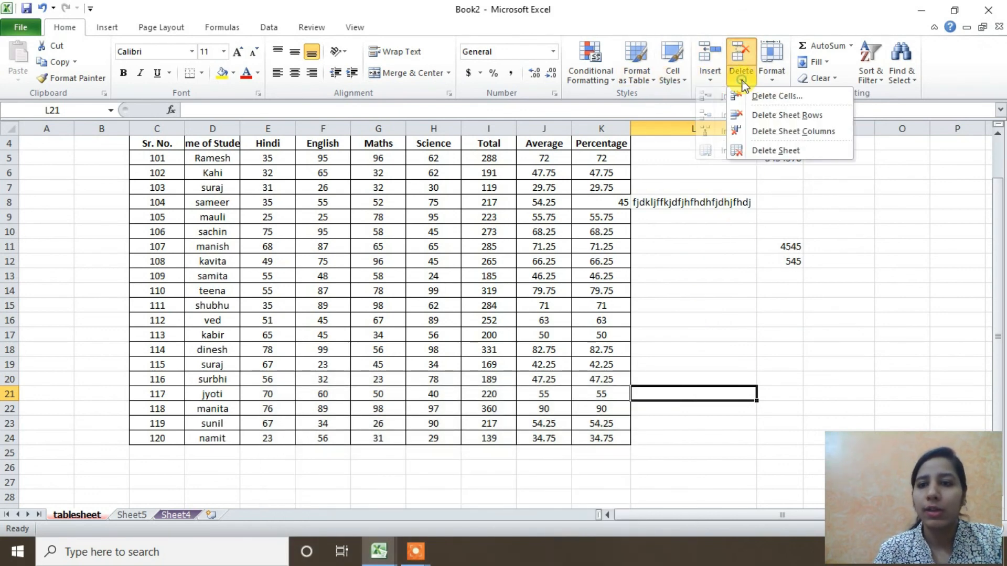
click(773, 80)
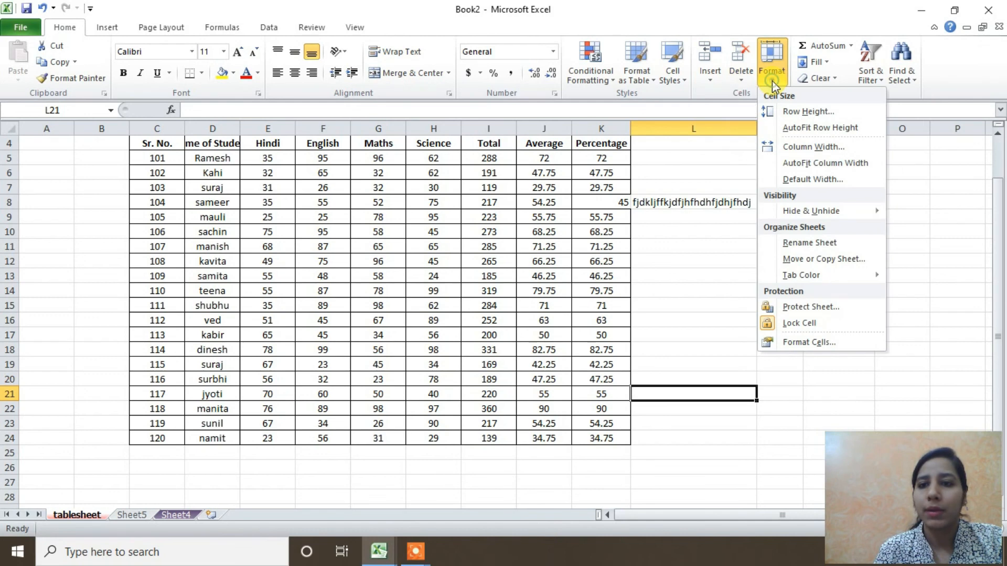
click(716, 180)
key(Up)
key(Up)
key(Up)
key(Up)
key(Up)
key(Up)
key(Up)
key(Up)
key(Up)
key(Up)
key(Up)
key(Up)
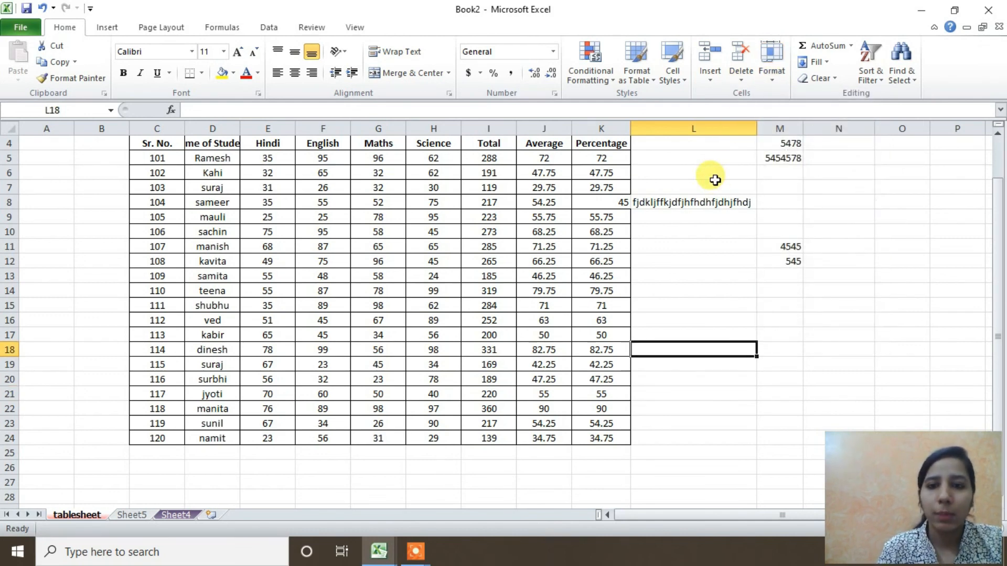
key(Up)
key(Up)
key(Up)
key(Up)
key(Up)
key(Up)
key(Up)
key(Up)
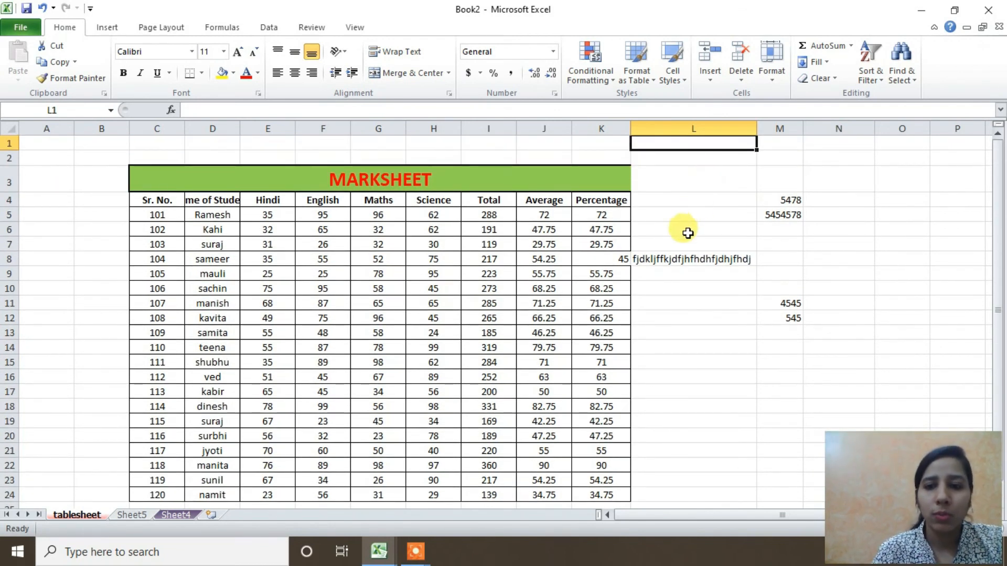
click(681, 274)
click(692, 293)
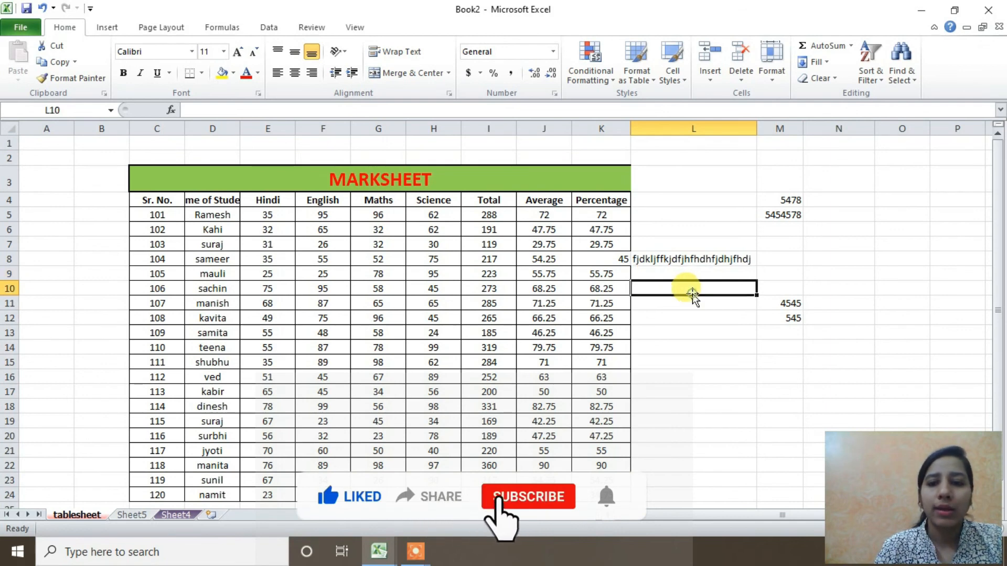